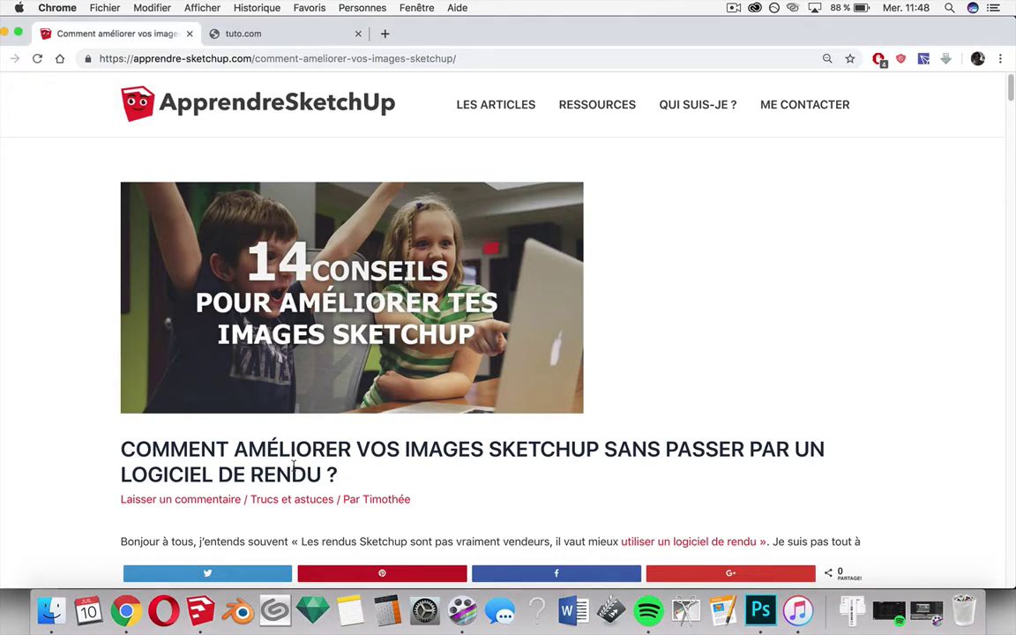
# Step: Highlight the article title and scroll past Conseil n°1 to the two-point perspective and shadow tips
pyautogui.moveTo(342, 475); pyautogui.dragTo(127, 450)
pyautogui.scroll(-5, 175, 394)
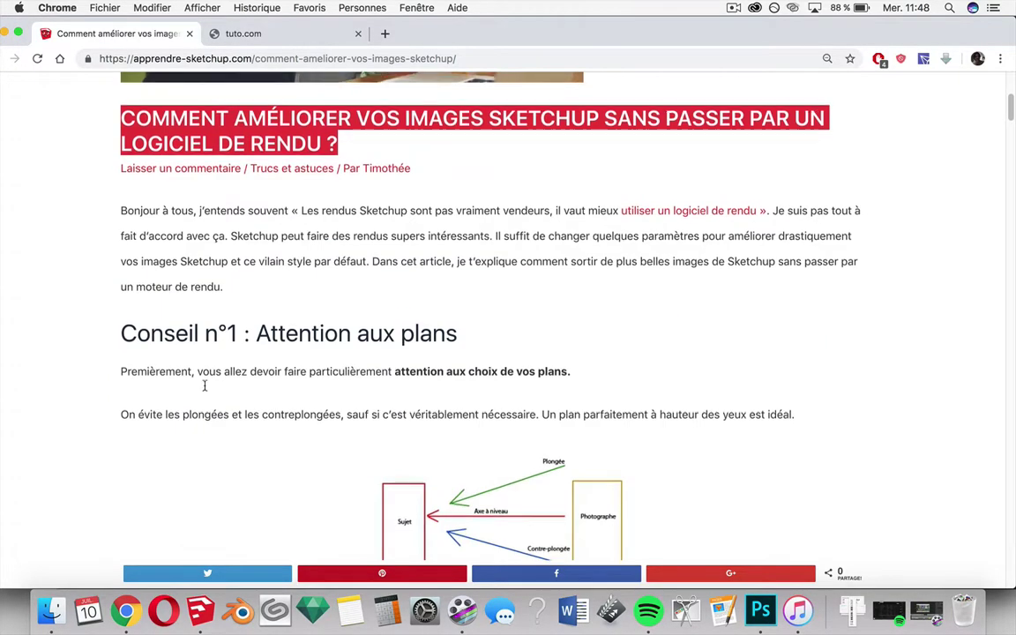
pyautogui.scroll(-2, 218, 385)
pyautogui.scroll(-5, 223, 381)
pyautogui.scroll(-2, 223, 381)
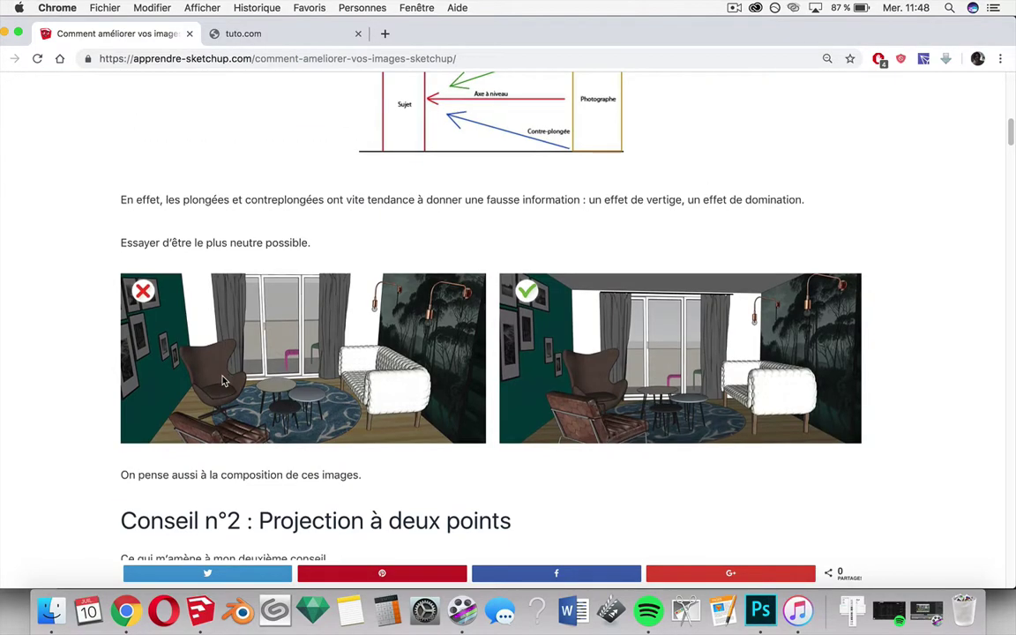
pyautogui.scroll(-3, 223, 381)
pyautogui.scroll(-5, 223, 381)
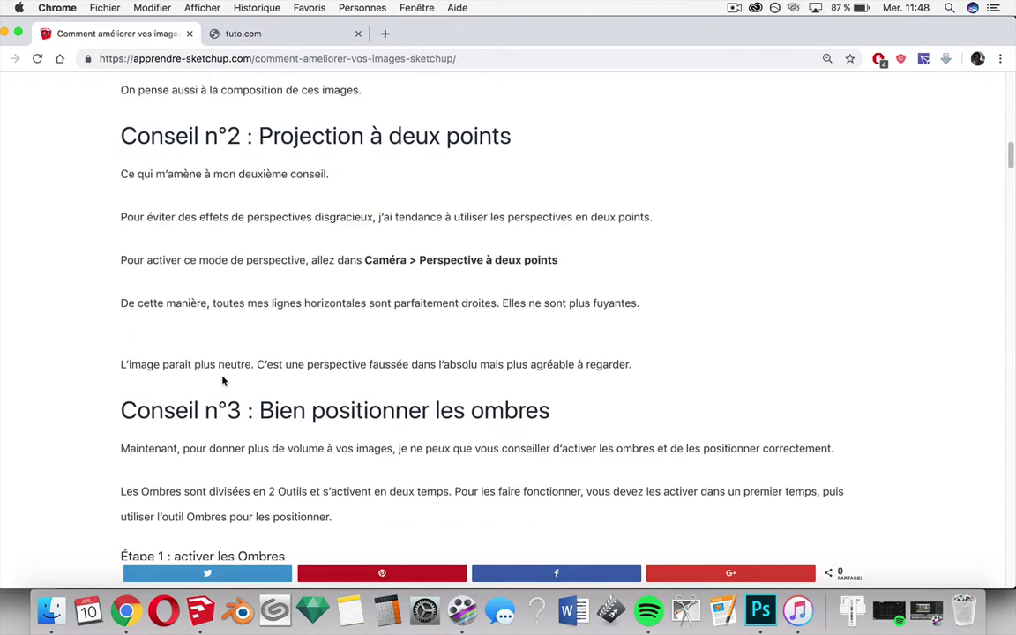
pyautogui.scroll(-5, 223, 381)
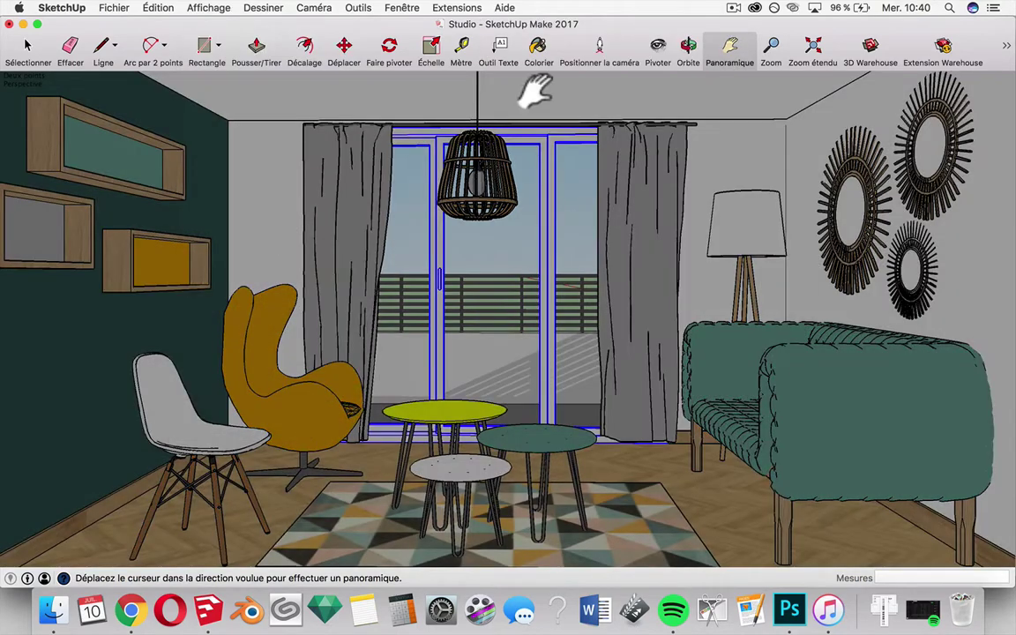
# Step: Open Paramètres d'ombre and set the sun to 10:21 on 25/08
pyautogui.click(401, 7)
pyautogui.click(408, 320)
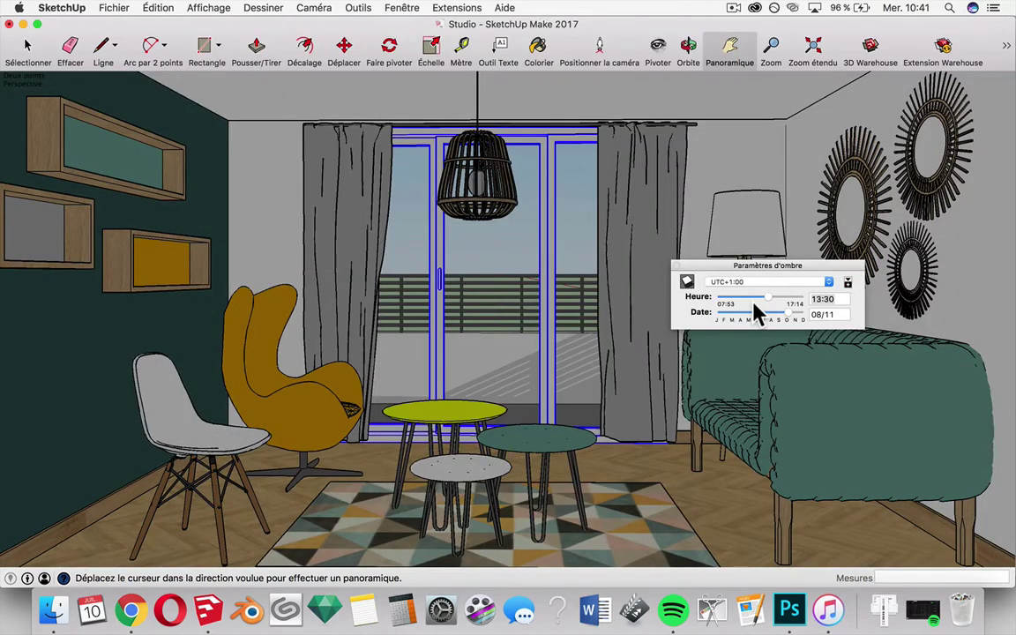
pyautogui.moveTo(767, 298)
pyautogui.mouseDown()
pyautogui.moveTo(741, 298)
pyautogui.moveTo(784, 314)
pyautogui.moveTo(754, 300)
pyautogui.mouseUp()
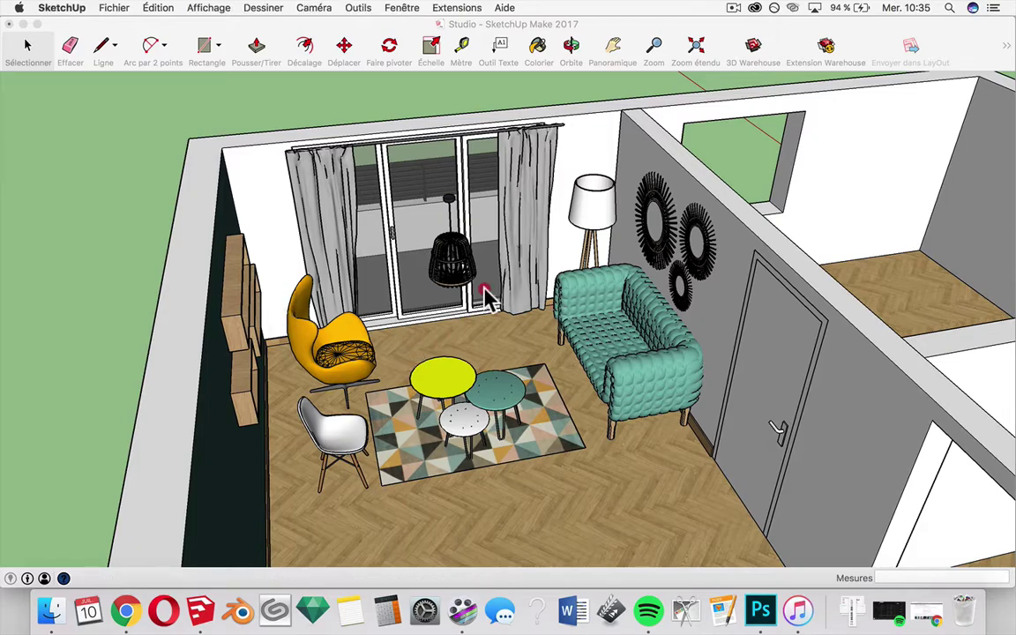
# Step: Orbit the room to a new overview angle, then bring the Chrome article forward
pyautogui.moveTo(484, 289)
pyautogui.mouseDown(button='middle')
pyautogui.moveTo(326, 286)
pyautogui.moveTo(410, 305)
pyautogui.moveTo(472, 289)
pyautogui.mouseUp(button='middle')
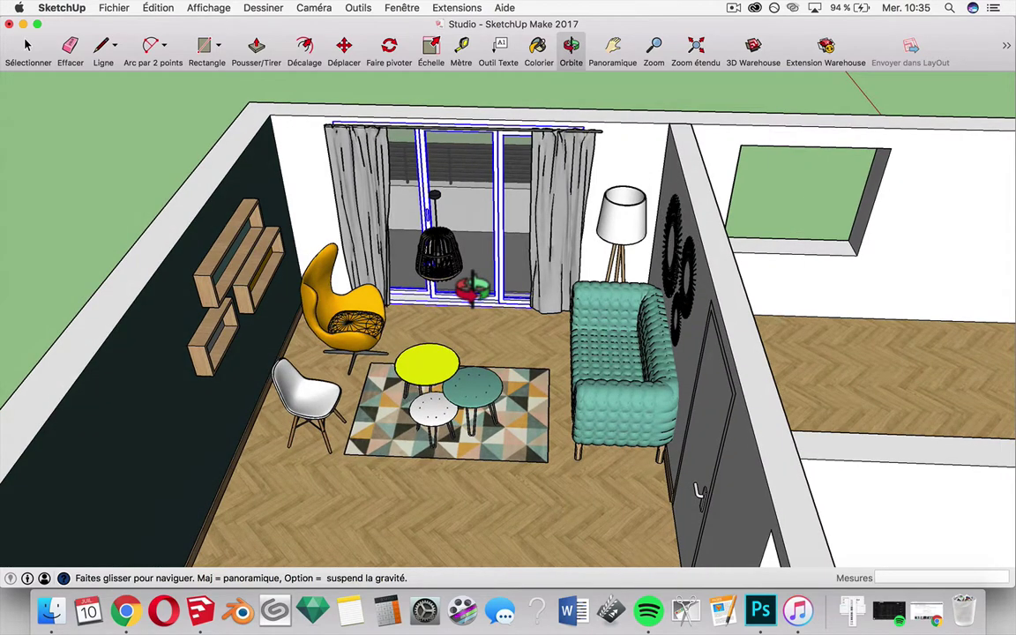
pyautogui.moveTo(472, 288)
pyautogui.mouseDown(button='middle')
pyautogui.moveTo(461, 284)
pyautogui.moveTo(465, 294)
pyautogui.mouseUp(button='middle')
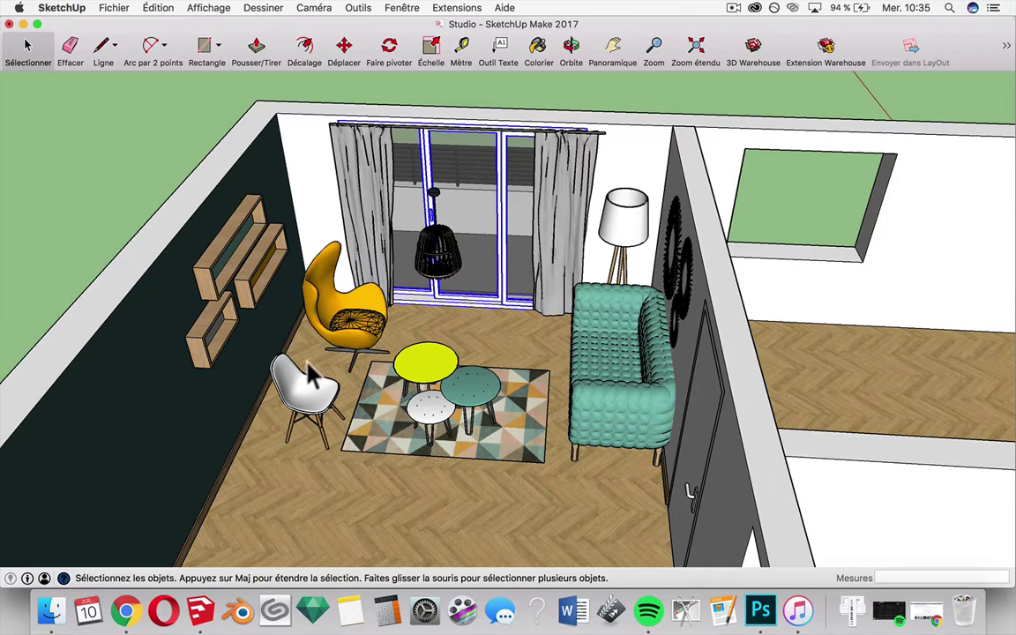
pyautogui.click(126, 610)
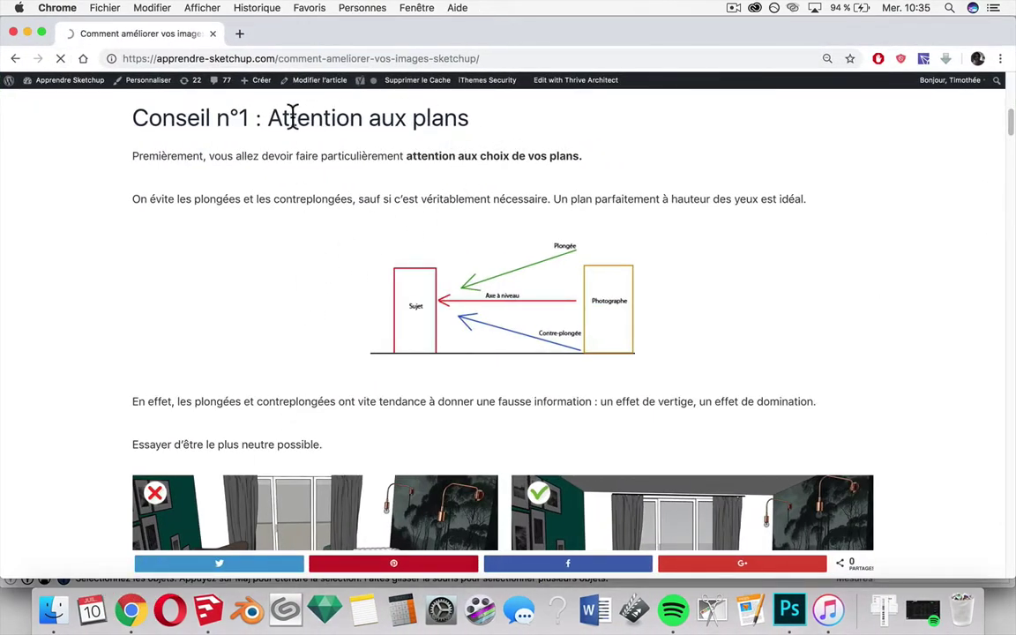
# Step: Read the Conseil n°1 camera-angle tip and its comparison renders, then return to SketchUp
pyautogui.moveTo(269, 118); pyautogui.dragTo(470, 119)
pyautogui.click(471, 121)
pyautogui.scroll(-2, 484, 328)
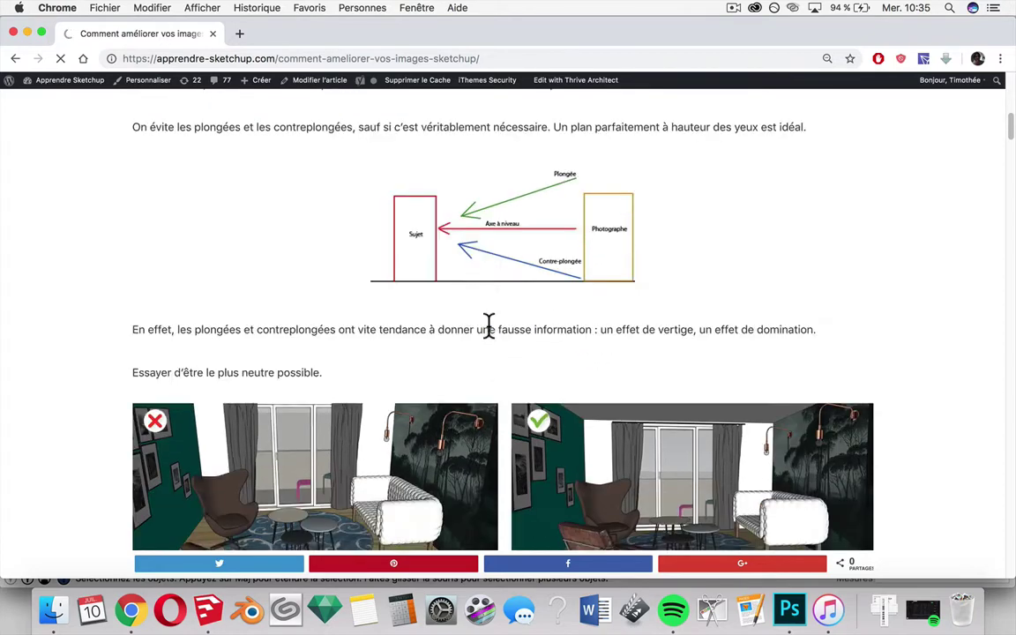
pyautogui.scroll(-3, 487, 327)
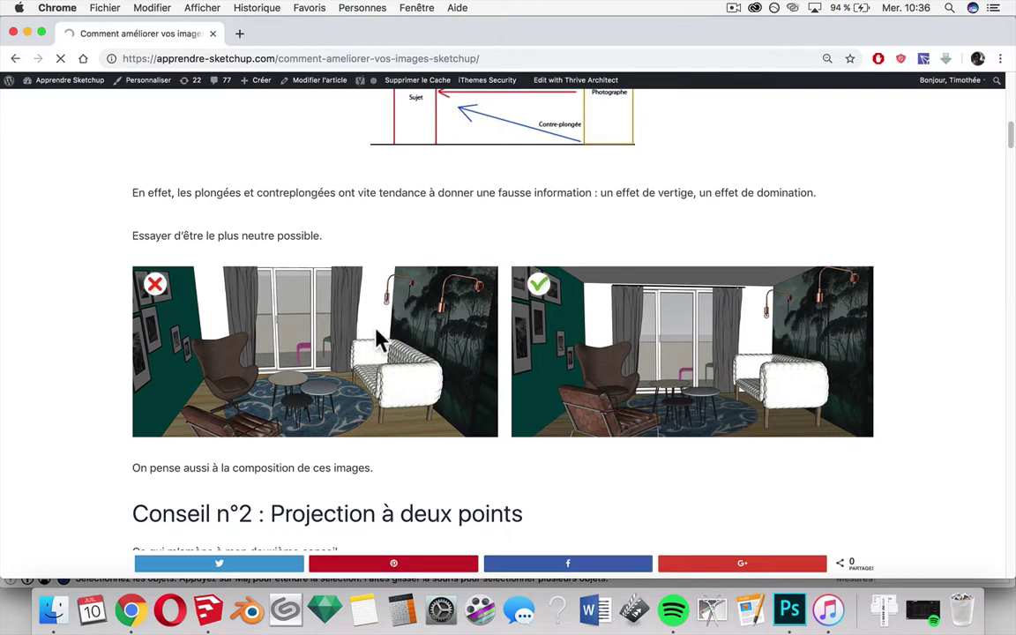
pyautogui.scroll(3, 529, 247)
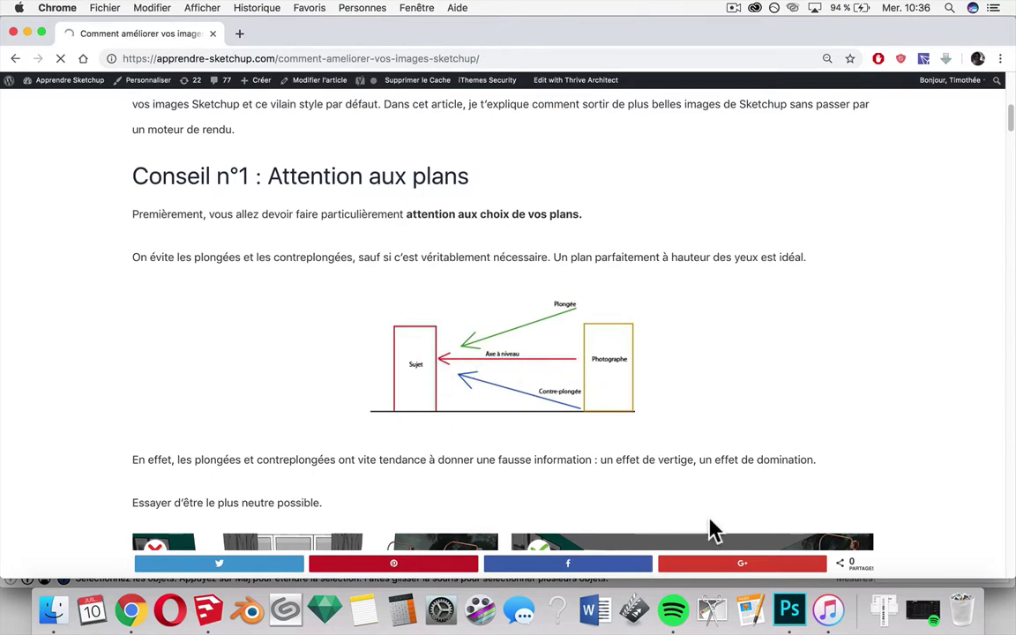
pyautogui.click(208, 608)
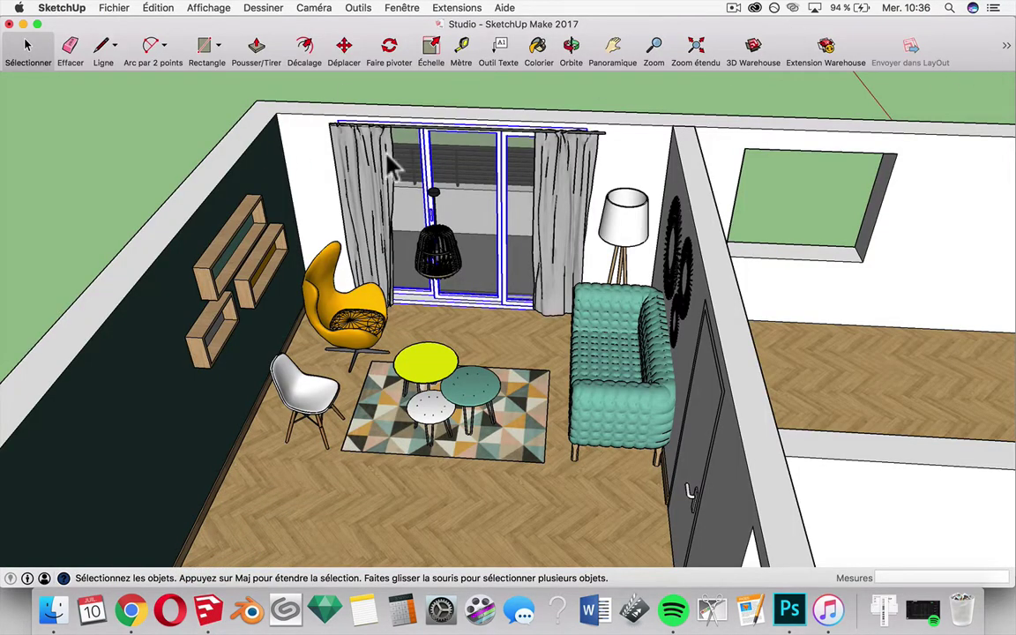
# Step: Add Pivoter and Positionner la caméra to the toolbar and pick Positionner la caméra
pyautogui.rightClick(967, 49)
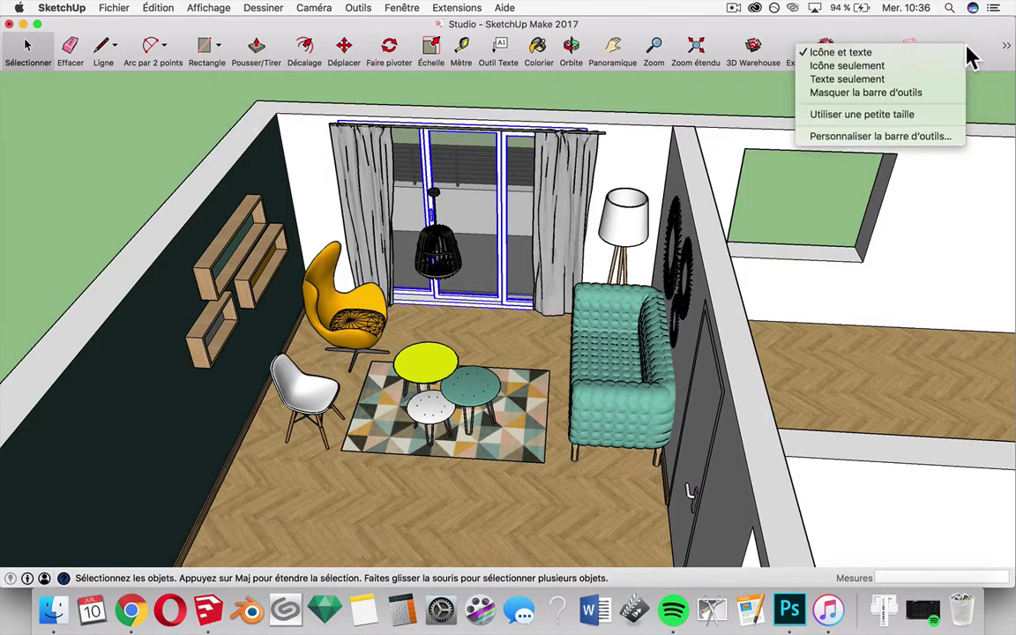
pyautogui.click(905, 138)
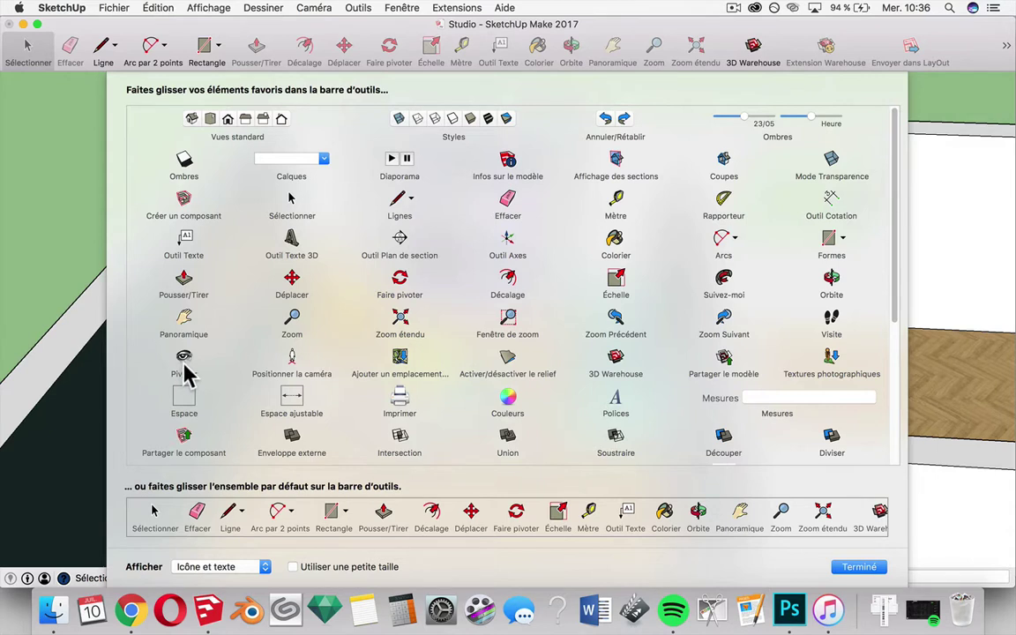
pyautogui.moveTo(183, 357); pyautogui.dragTo(582, 55)
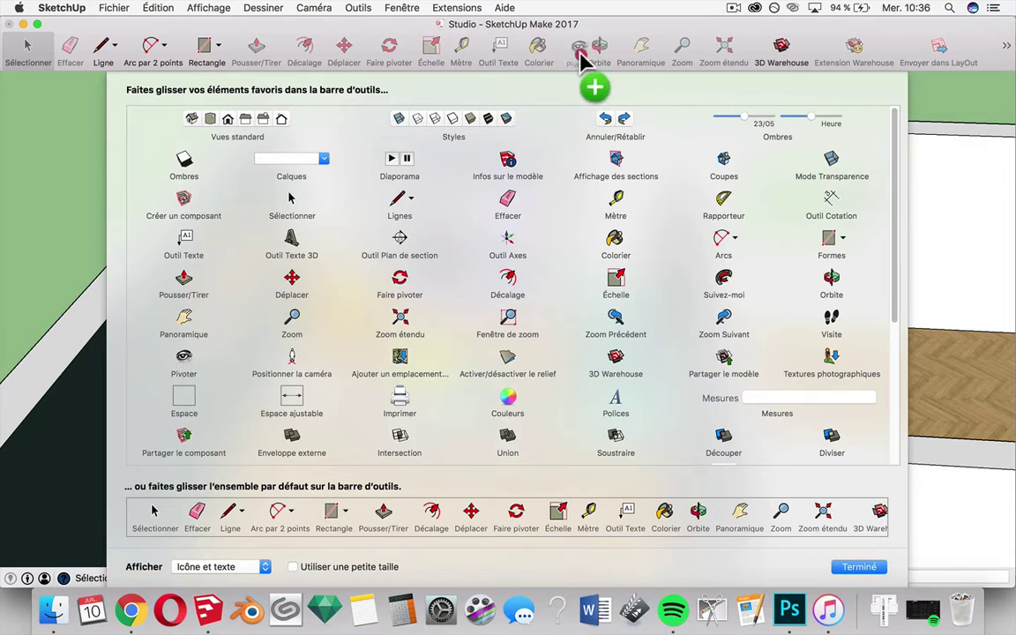
pyautogui.moveTo(290, 330); pyautogui.dragTo(560, 52)
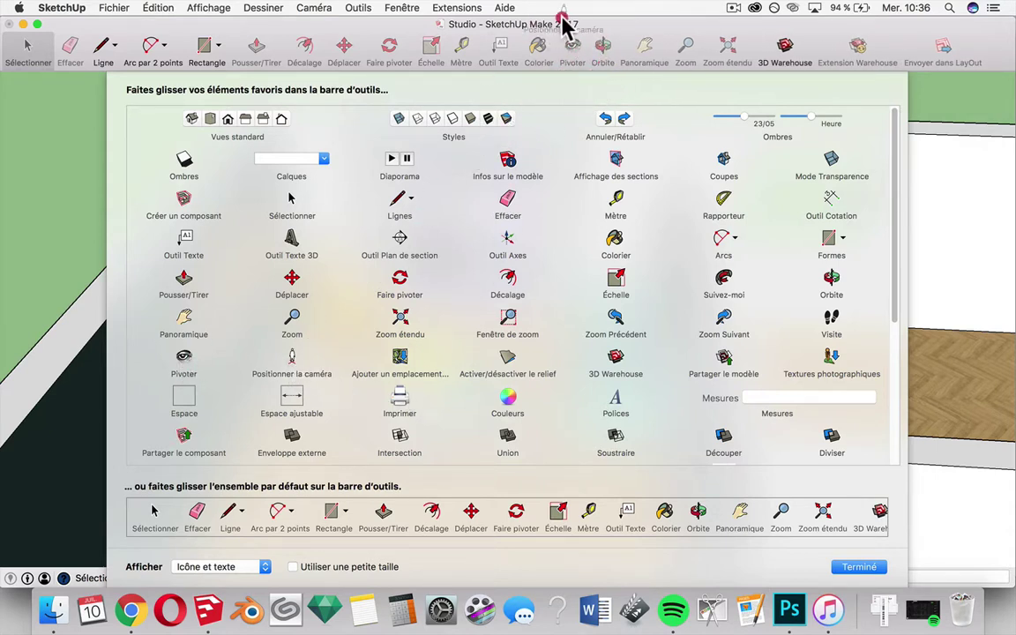
pyautogui.click(857, 566)
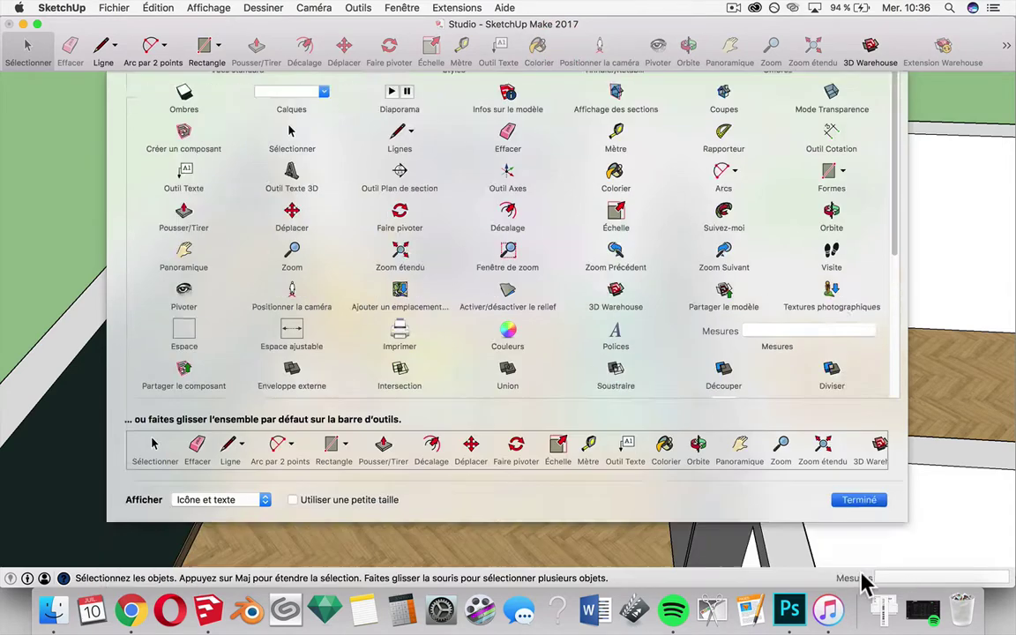
pyautogui.click(598, 45)
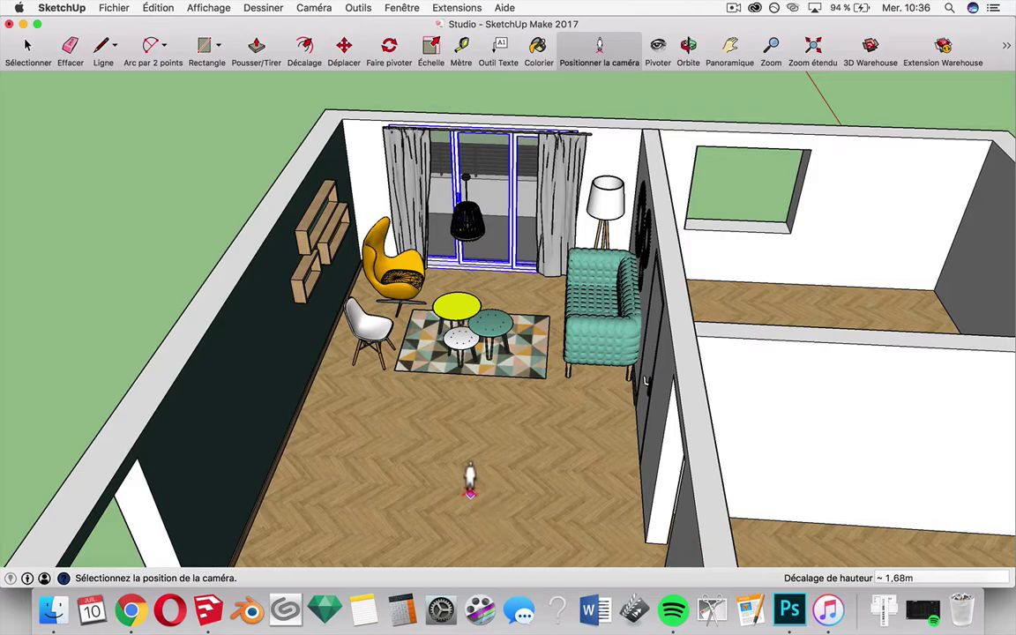
# Step: Stand the camera on the floor at eye height facing the window, pulled back wider
pyautogui.click(472, 495)
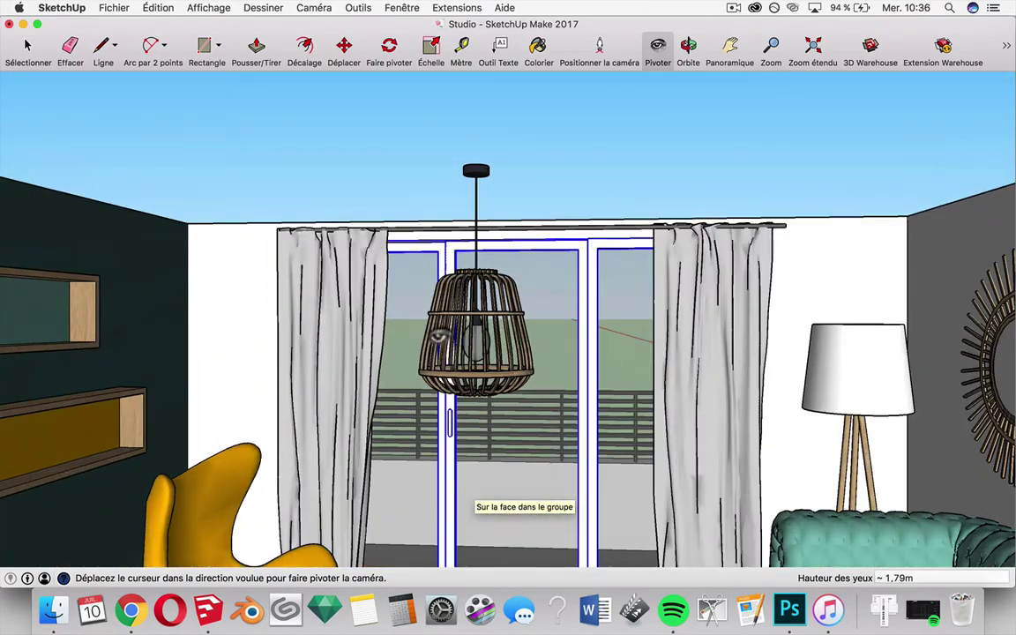
pyautogui.moveTo(450, 458)
pyautogui.mouseDown()
pyautogui.moveTo(455, 362)
pyautogui.moveTo(499, 305)
pyautogui.mouseUp()
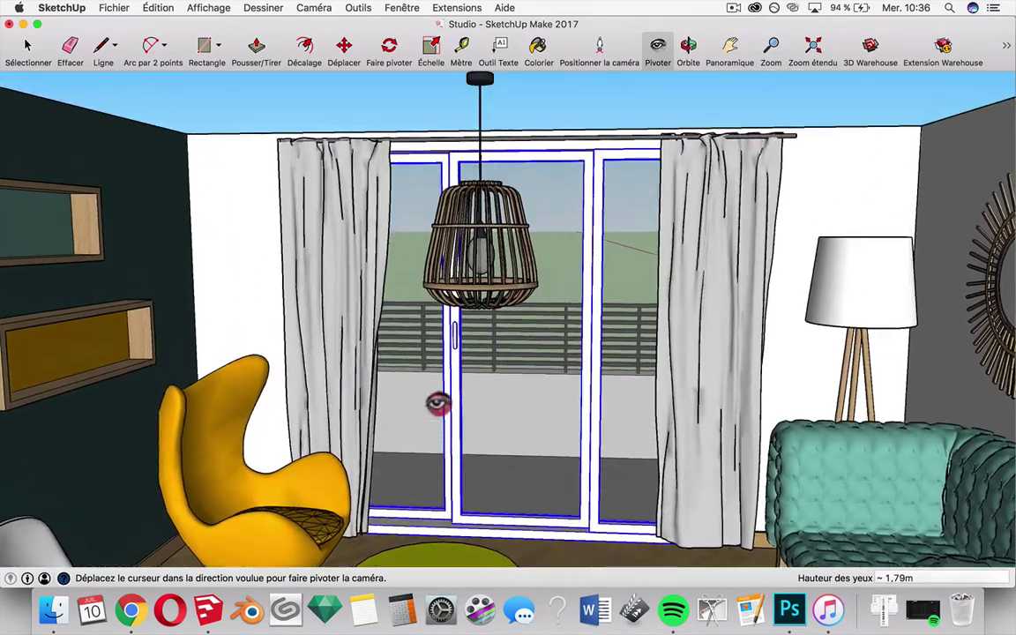
pyautogui.scroll(-3, 500, 305)
pyautogui.moveTo(502, 305); pyautogui.dragTo(549, 297, button='middle')
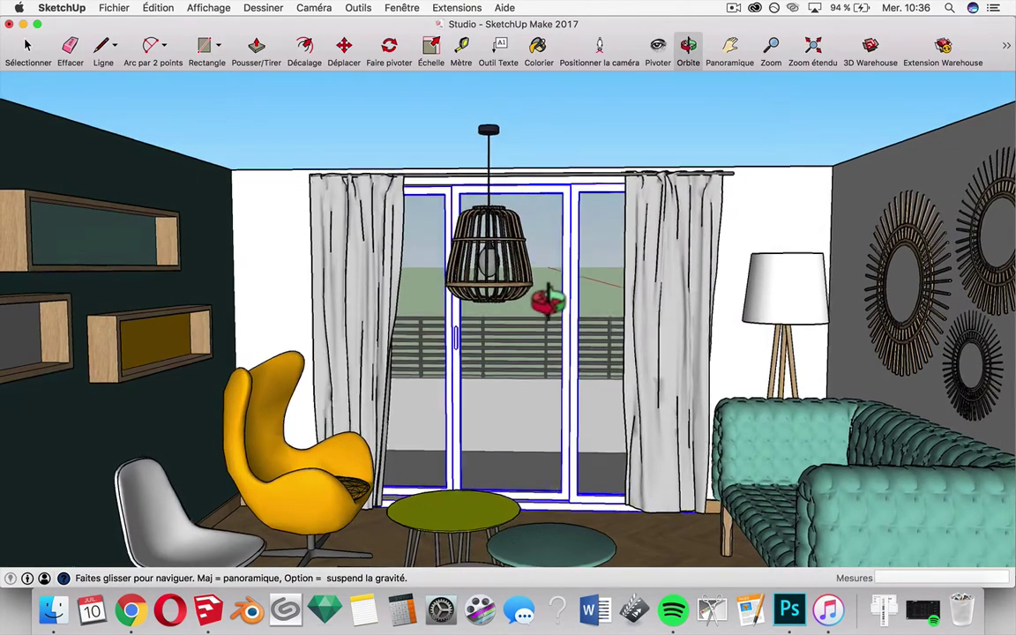
pyautogui.scroll(-3, 549, 296)
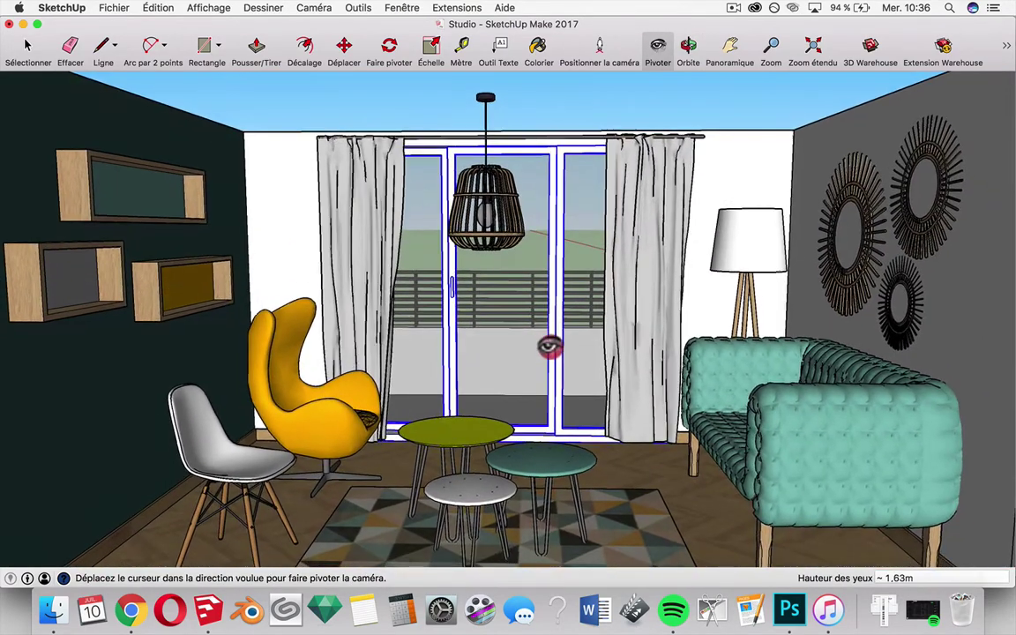
# Step: Orbit and tilt the view to a level room angle showing ceiling and curtain rail
pyautogui.moveTo(548, 347); pyautogui.dragTo(558, 333, button='middle')
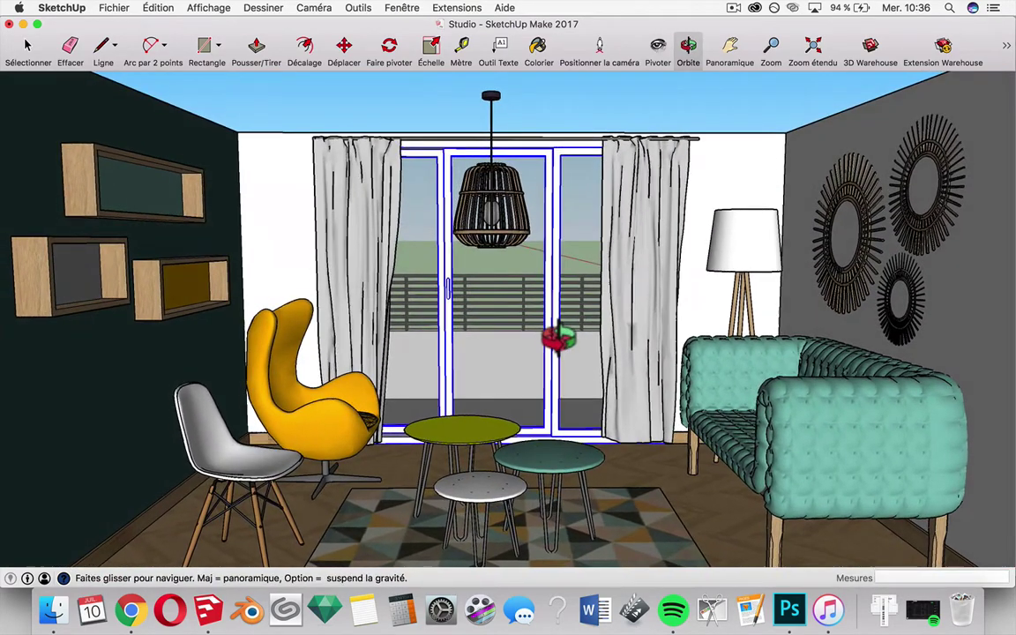
pyautogui.moveTo(558, 334); pyautogui.dragTo(565, 411, button='middle')
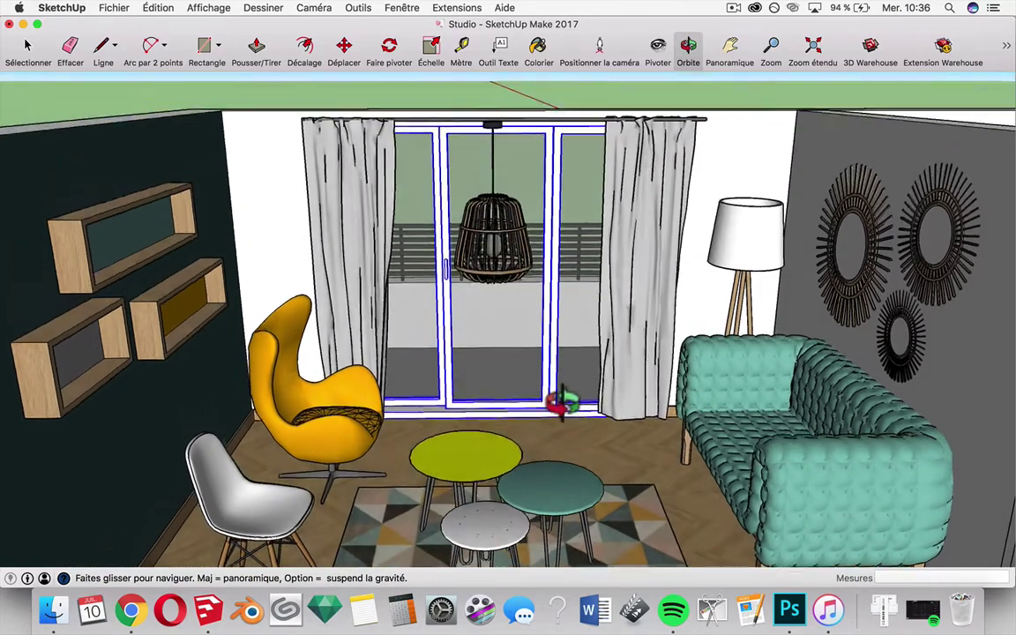
pyautogui.moveTo(565, 411); pyautogui.dragTo(551, 352)
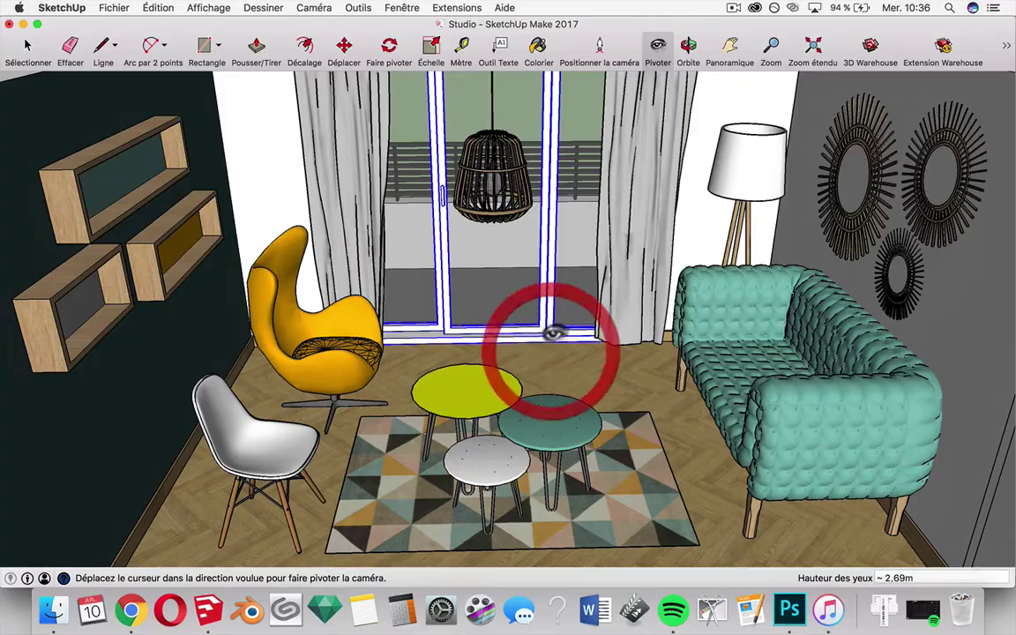
pyautogui.moveTo(552, 334)
pyautogui.mouseDown(button='middle')
pyautogui.moveTo(566, 195)
pyautogui.moveTo(544, 301)
pyautogui.moveTo(556, 264)
pyautogui.mouseUp(button='middle')
pyautogui.moveTo(559, 212); pyautogui.dragTo(520, 288)
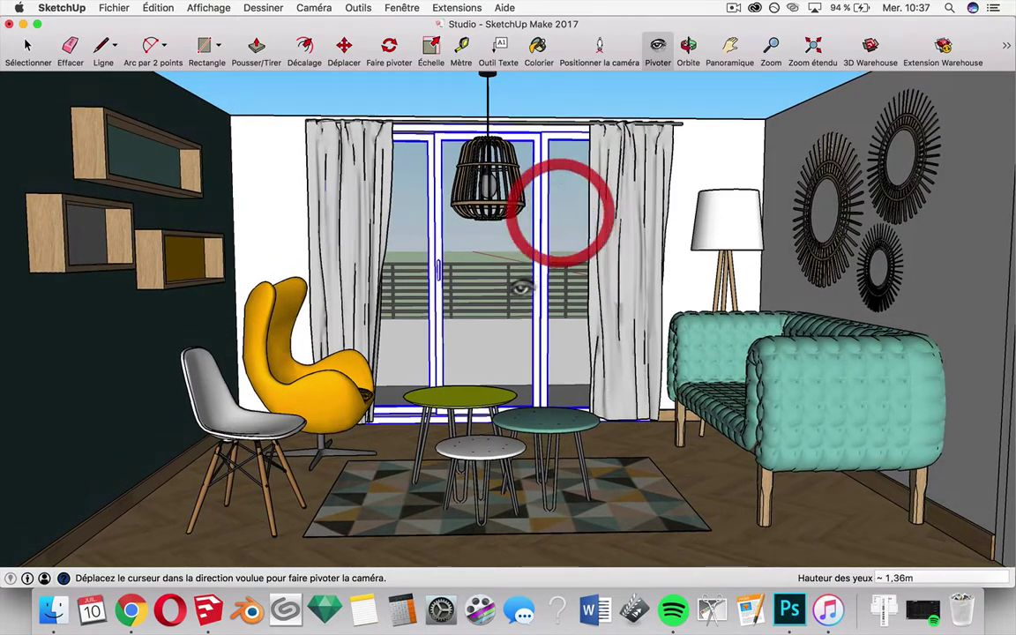
pyautogui.moveTo(521, 287)
pyautogui.mouseDown(button='middle')
pyautogui.moveTo(559, 273)
pyautogui.moveTo(504, 283)
pyautogui.mouseUp(button='middle')
pyautogui.moveTo(504, 288); pyautogui.dragTo(389, 315)
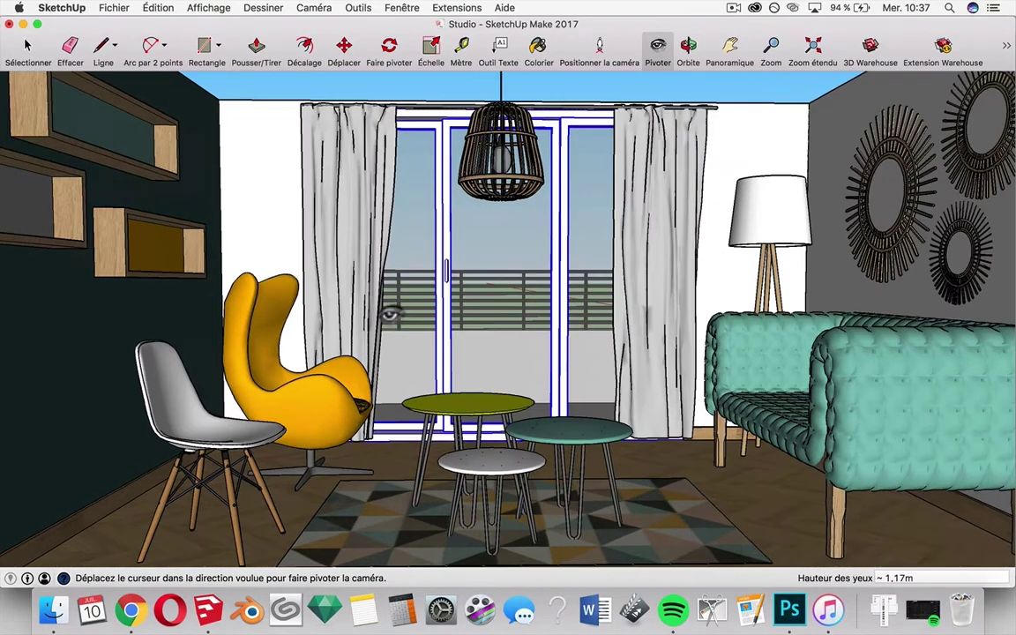
# Step: Fine-tune the zoom so the window wall is framed squarely from 1,14m eye height
pyautogui.scroll(-2, 388, 314)
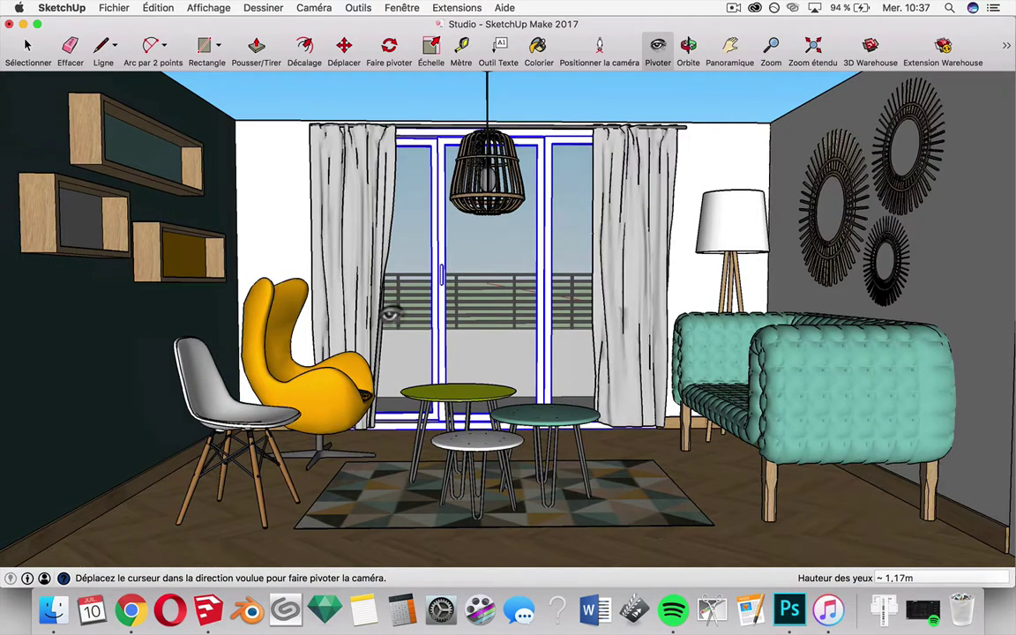
pyautogui.scroll(3, 389, 315)
pyautogui.scroll(-2, 388, 317)
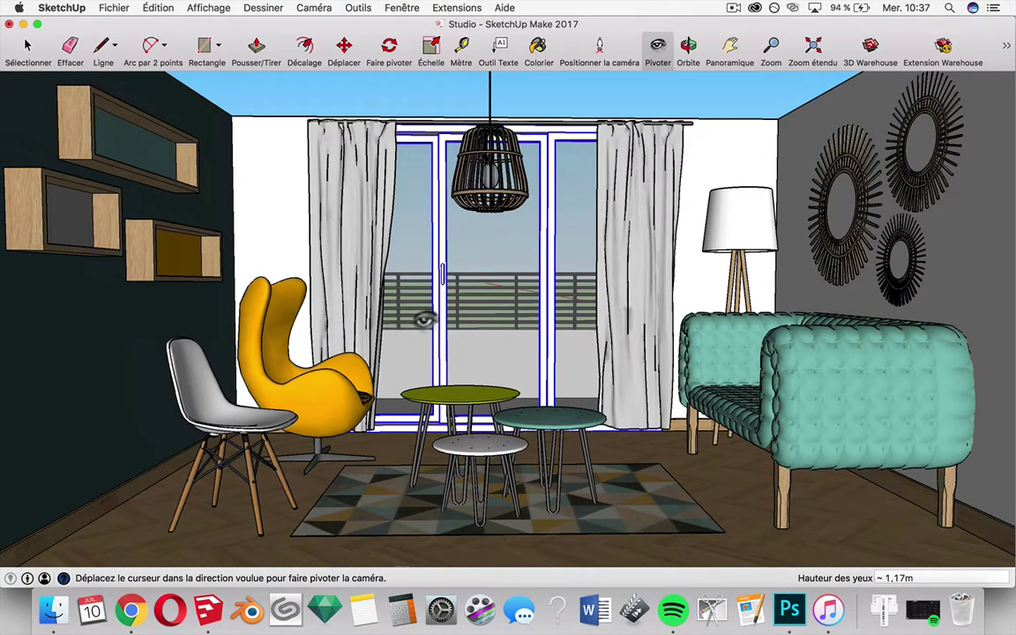
pyautogui.middleClick(475, 316)
pyautogui.scroll(-2, 474, 316)
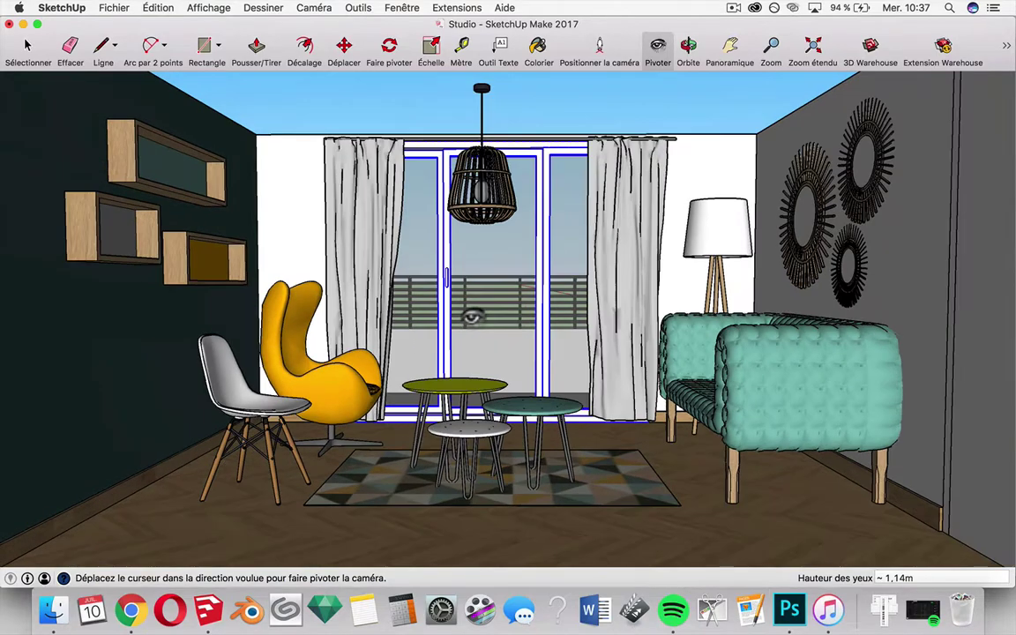
pyautogui.scroll(2, 472, 317)
pyautogui.scroll(1, 470, 317)
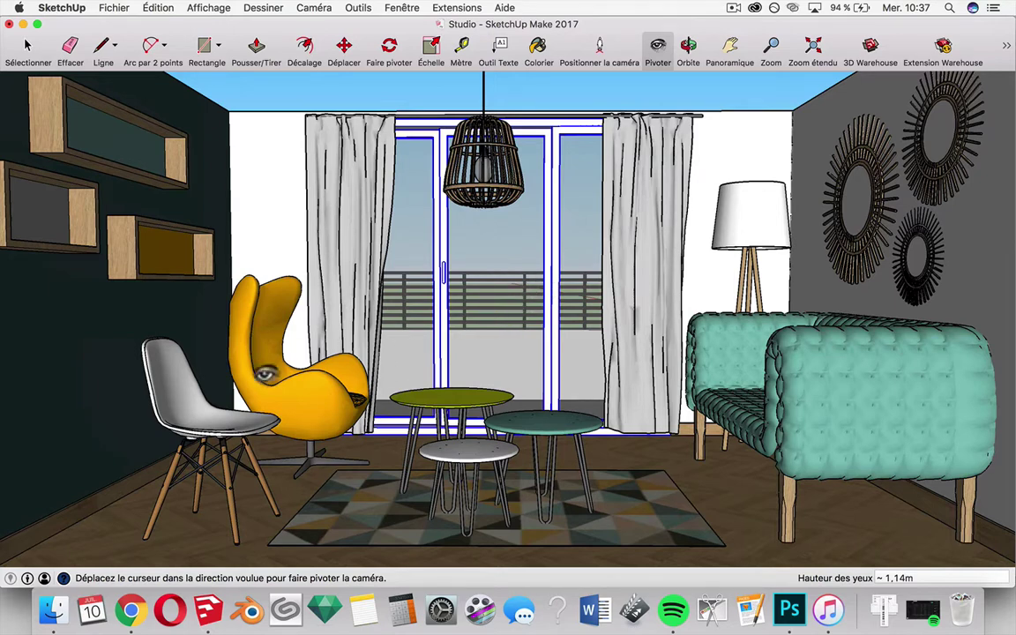
pyautogui.click(772, 48)
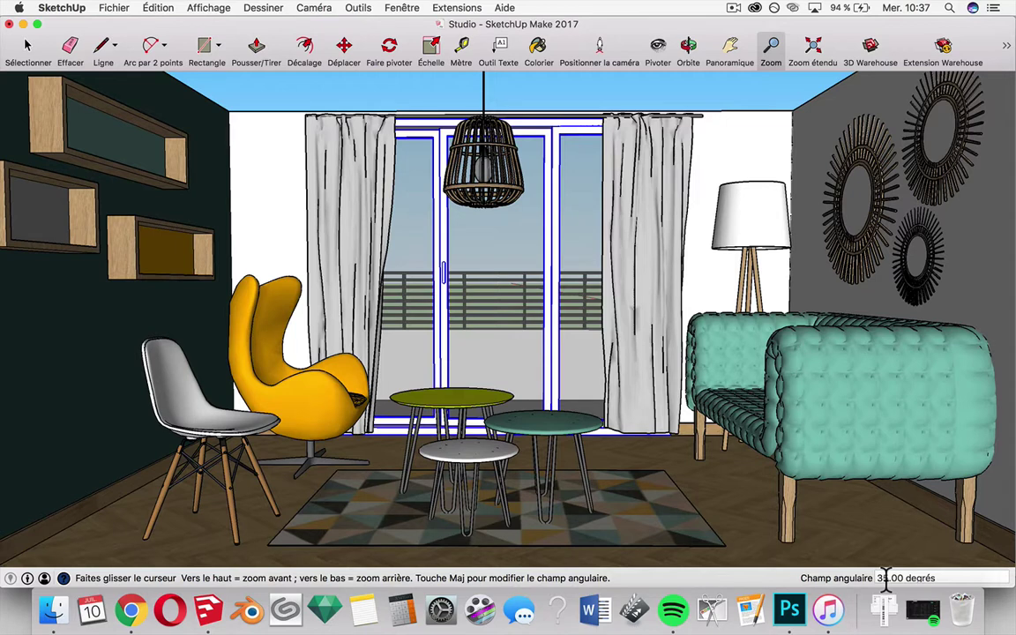
# Step: Set the Champ angulaire to 50°, then back to 35°
pyautogui.press('Return')
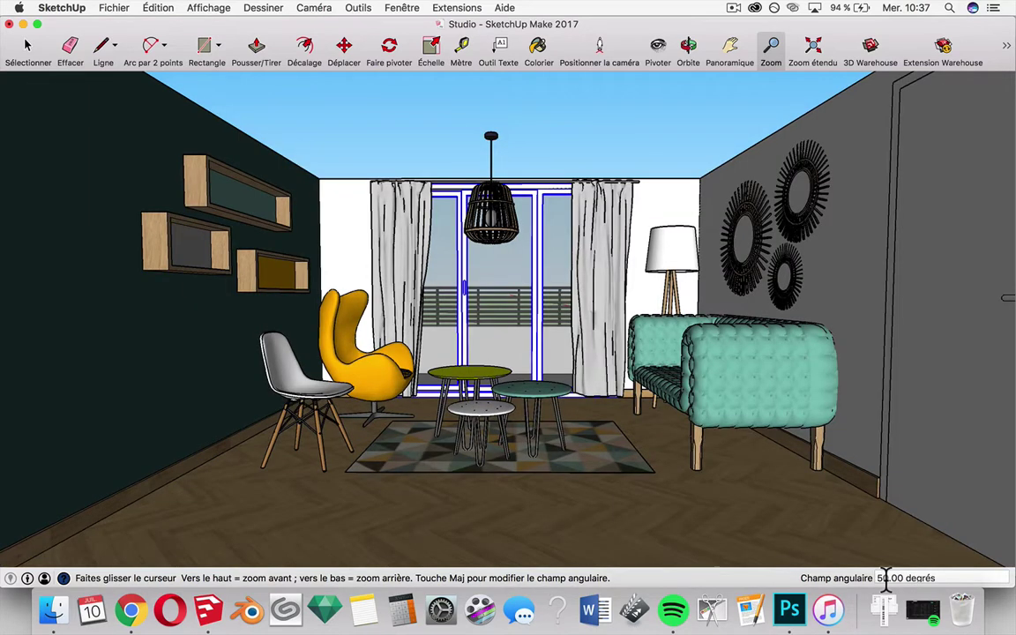
pyautogui.write('35')
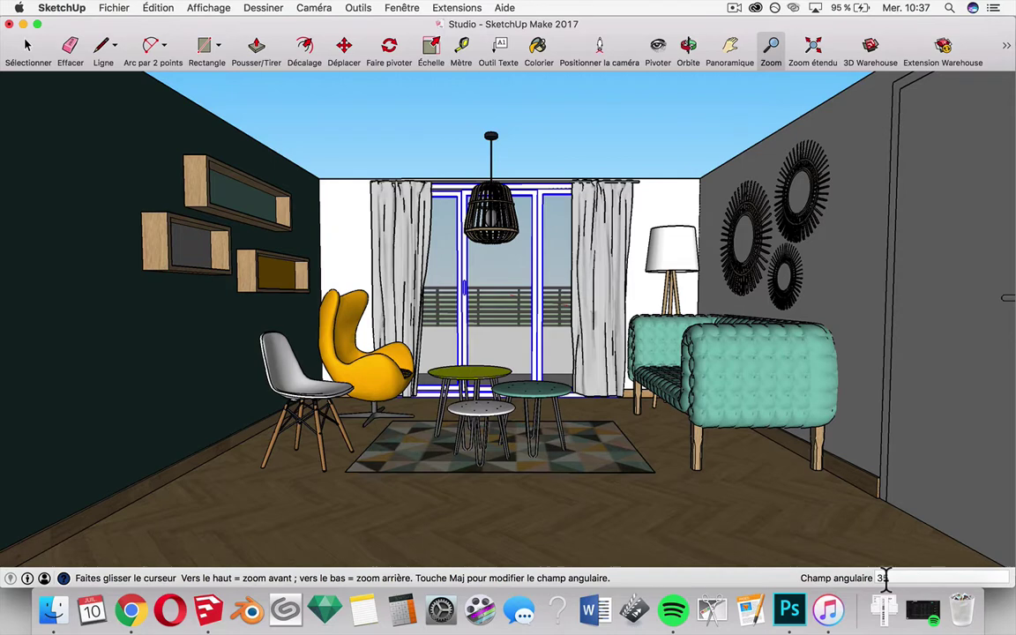
pyautogui.press('Return')
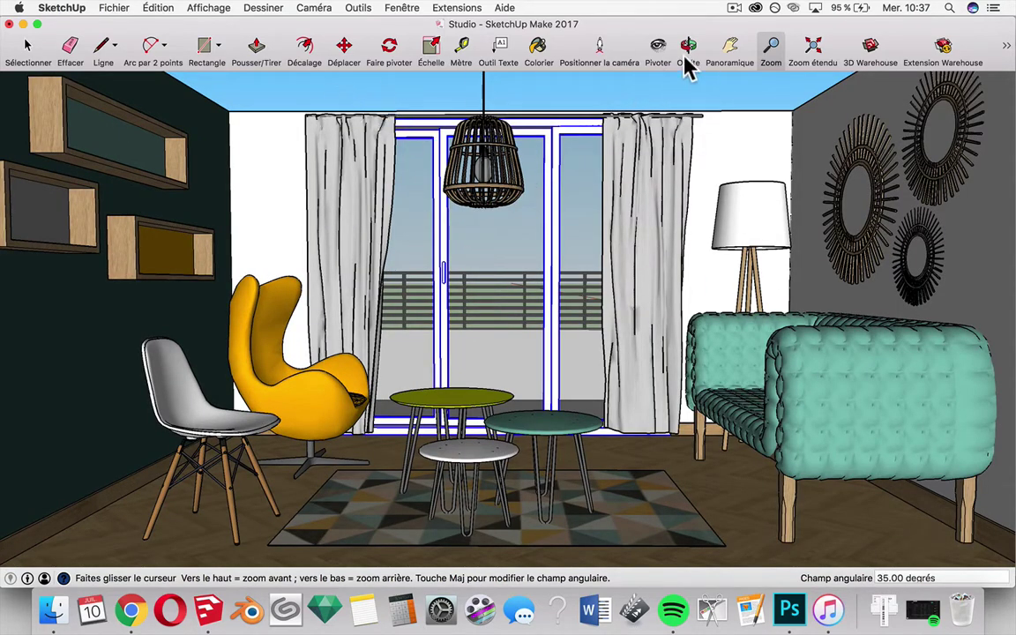
# Step: Pivot the camera in place to centre the window wall and pendant lamp
pyautogui.click(657, 44)
pyautogui.moveTo(504, 222)
pyautogui.mouseDown(button='middle')
pyautogui.moveTo(555, 227)
pyautogui.moveTo(533, 253)
pyautogui.mouseUp(button='middle')
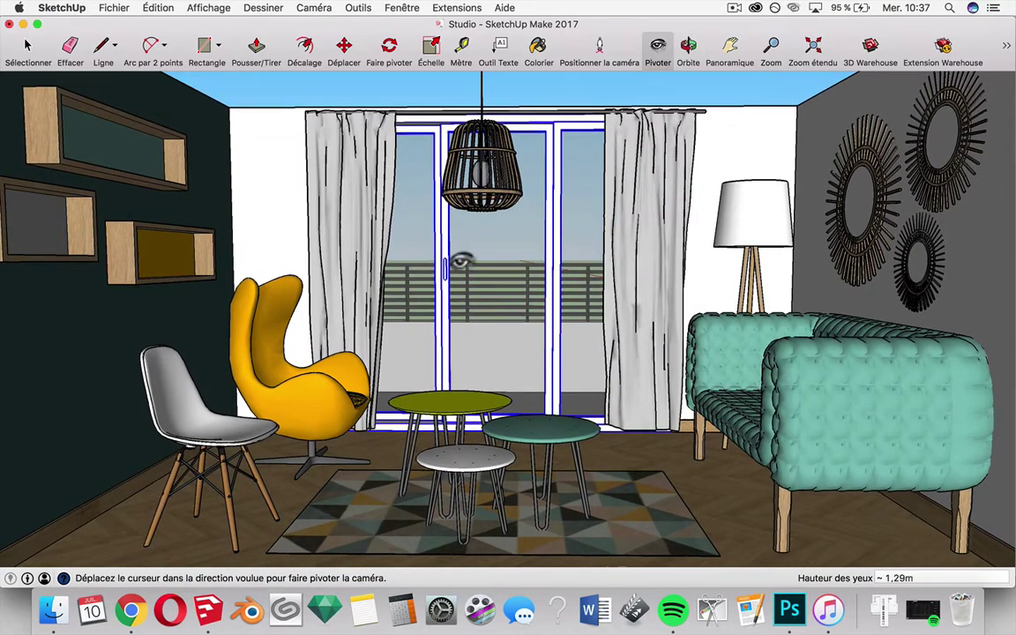
pyautogui.moveTo(553, 249); pyautogui.dragTo(500, 224, button='middle')
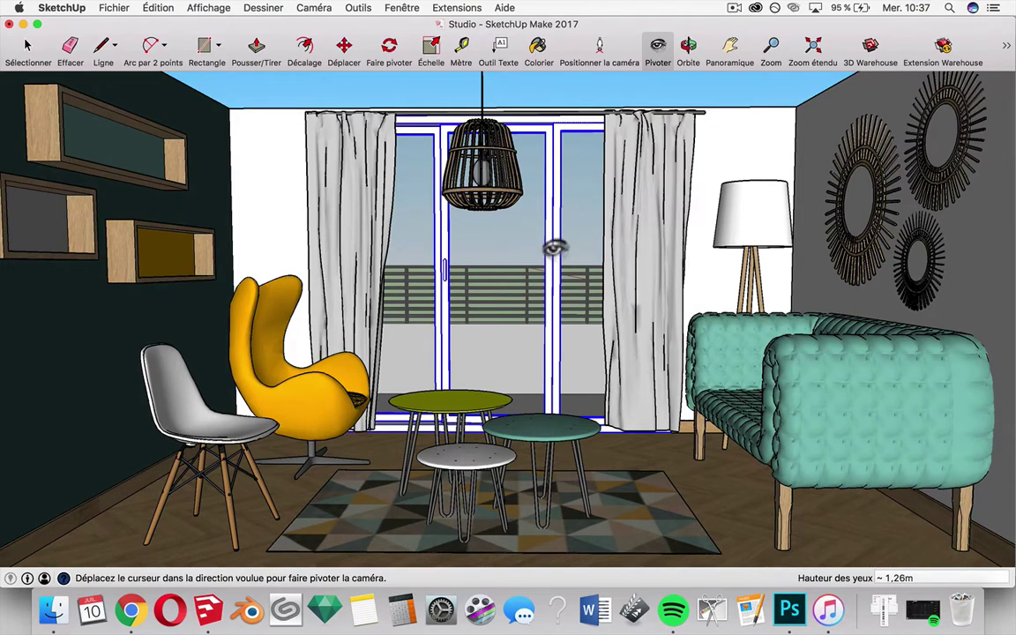
pyautogui.moveTo(494, 225); pyautogui.dragTo(533, 250)
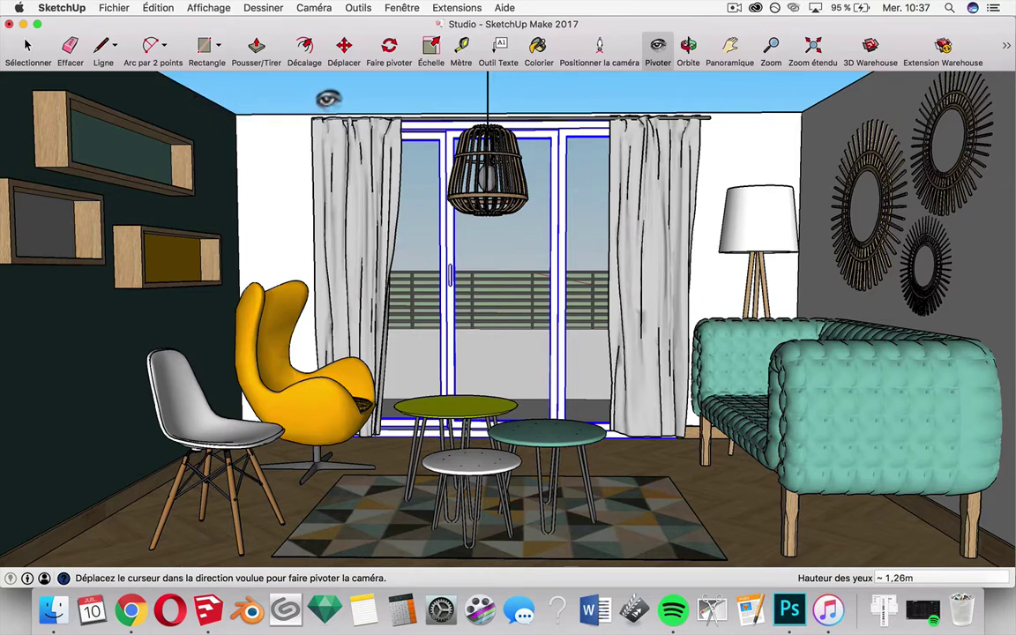
# Step: In Calques, keep Details hidden, make TOIT visible and reveal the grey ceiling
pyautogui.click(399, 8)
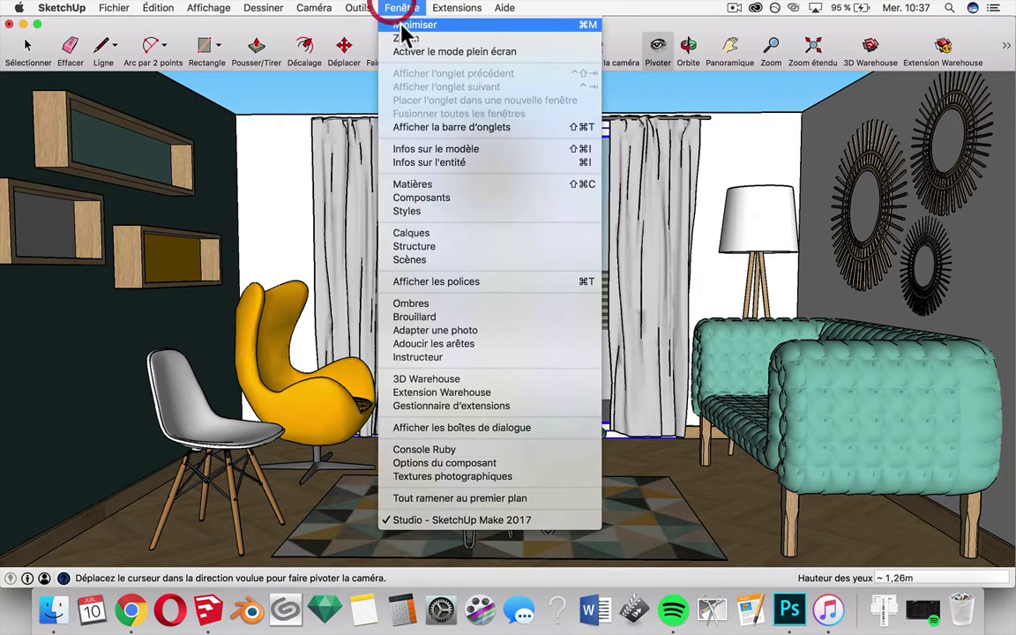
pyautogui.click(431, 233)
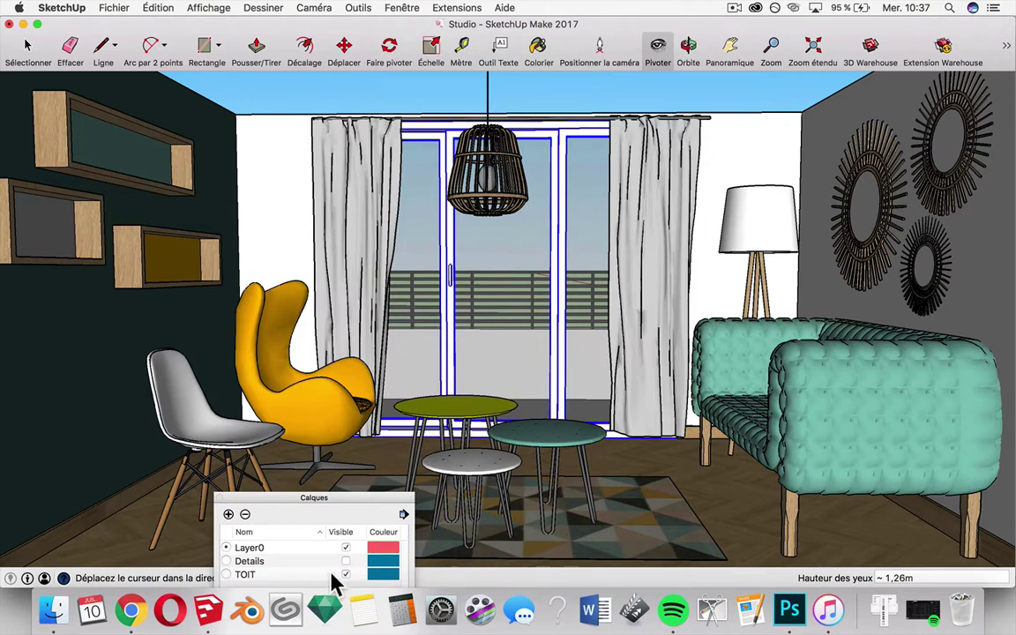
pyautogui.click(345, 561)
pyautogui.click(345, 561)
pyautogui.moveTo(314, 497); pyautogui.dragTo(324, 371)
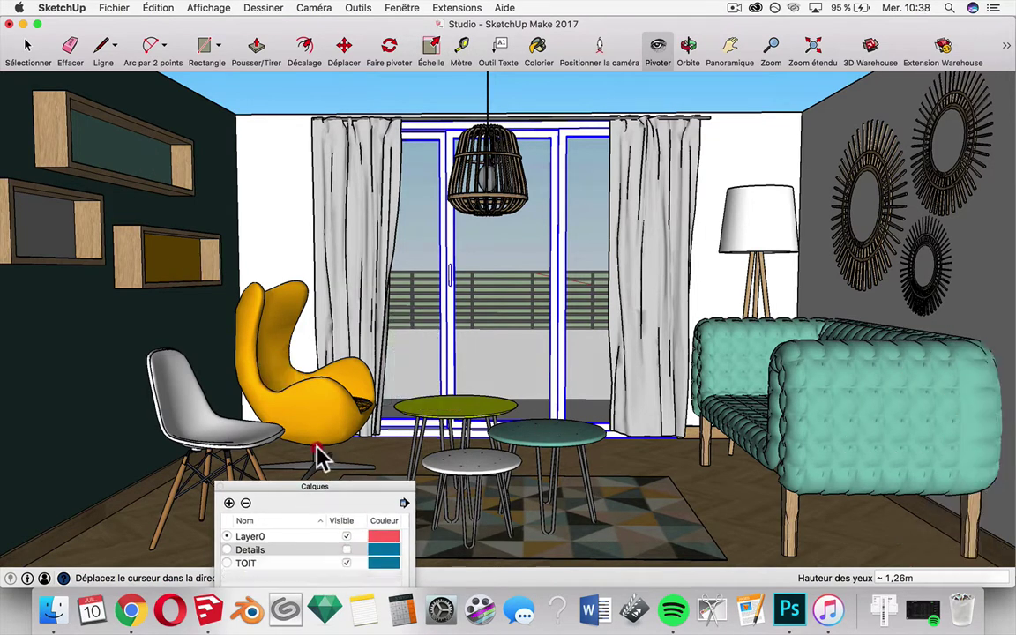
pyautogui.click(357, 449)
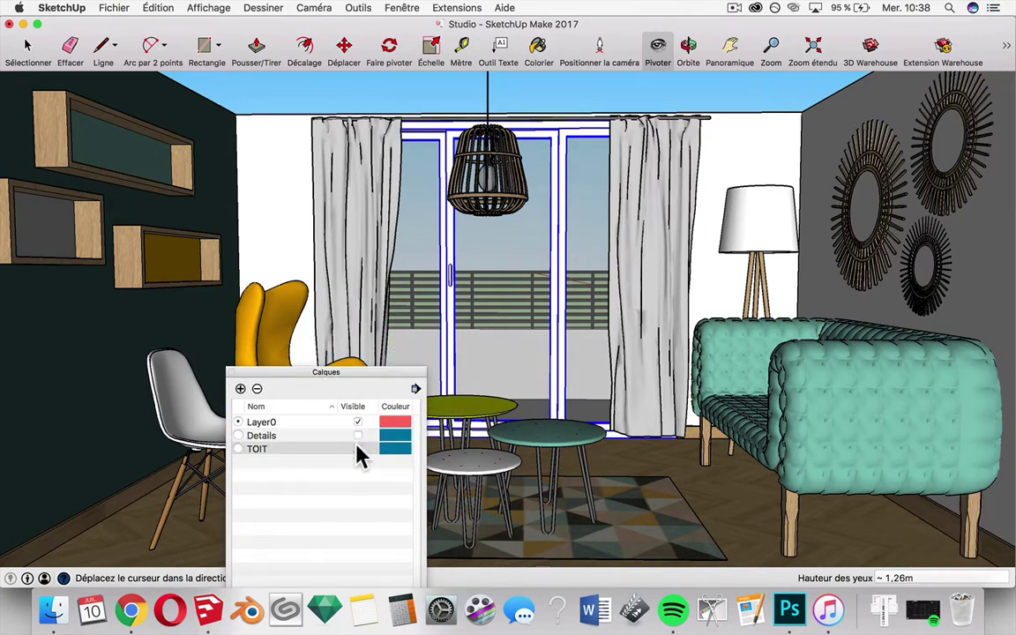
pyautogui.click(231, 371)
pyautogui.press('super+z')
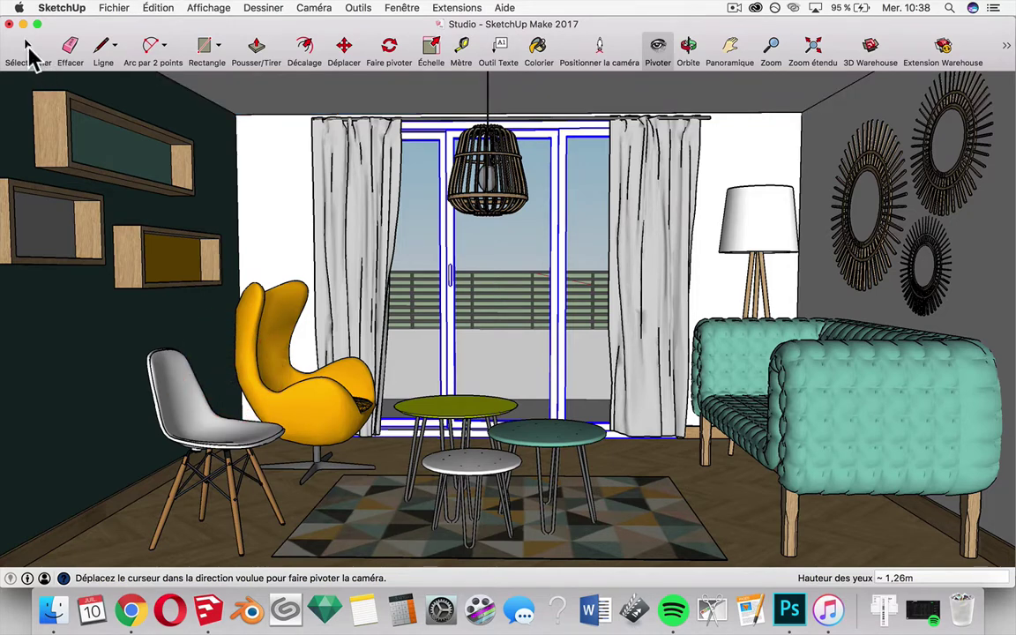
# Step: Pivot the camera slightly to reframe the room under its new ceiling
pyautogui.click(27, 46)
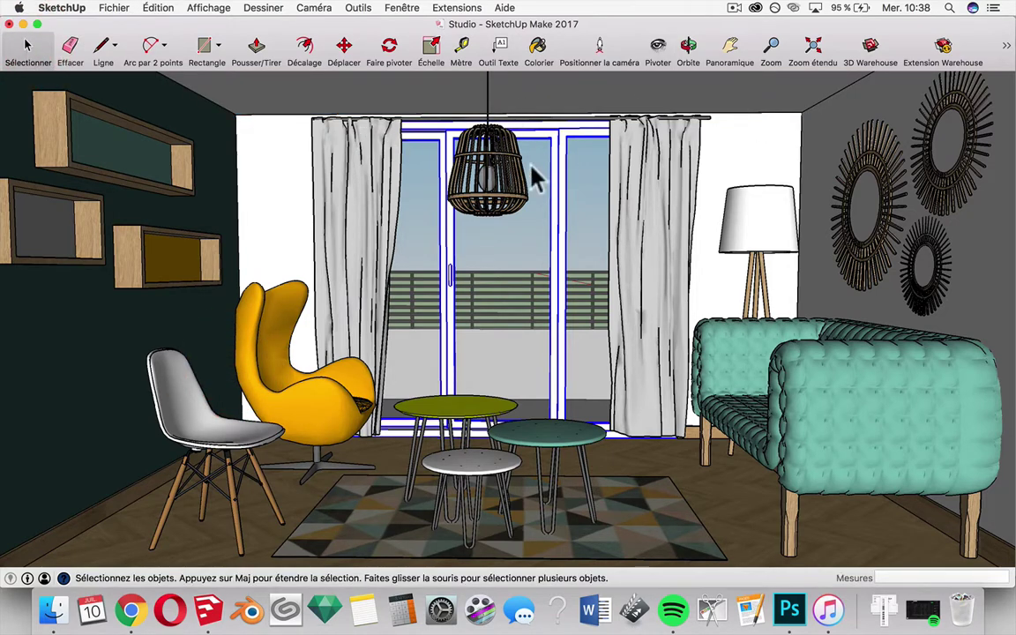
pyautogui.click(658, 46)
pyautogui.moveTo(487, 183); pyautogui.dragTo(490, 185)
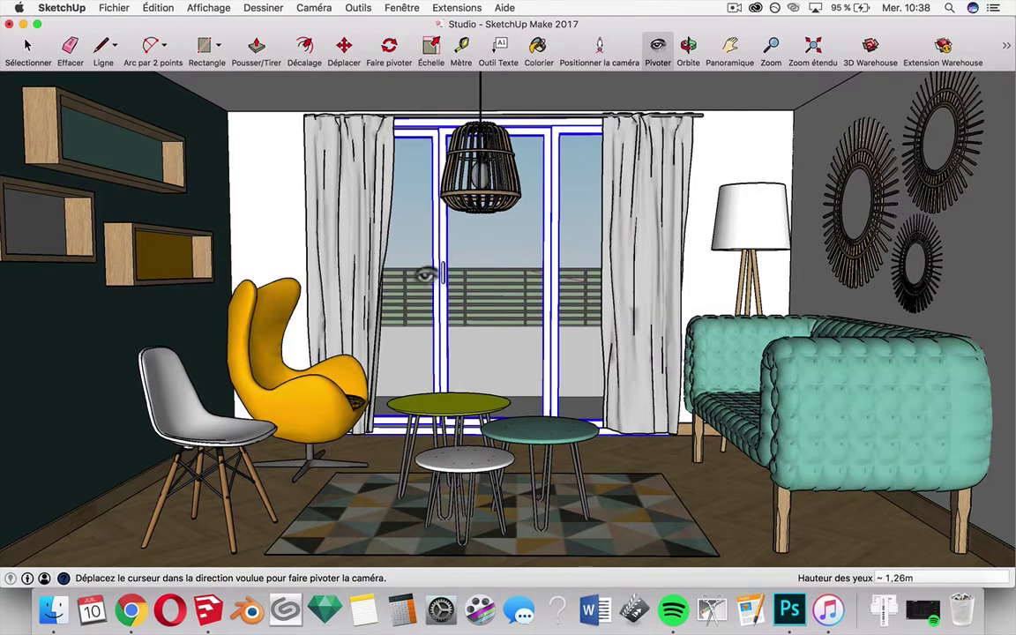
# Step: Scroll the Chrome article down to "Conseil n°2 : Projection à deux points"
pyautogui.click(131, 610)
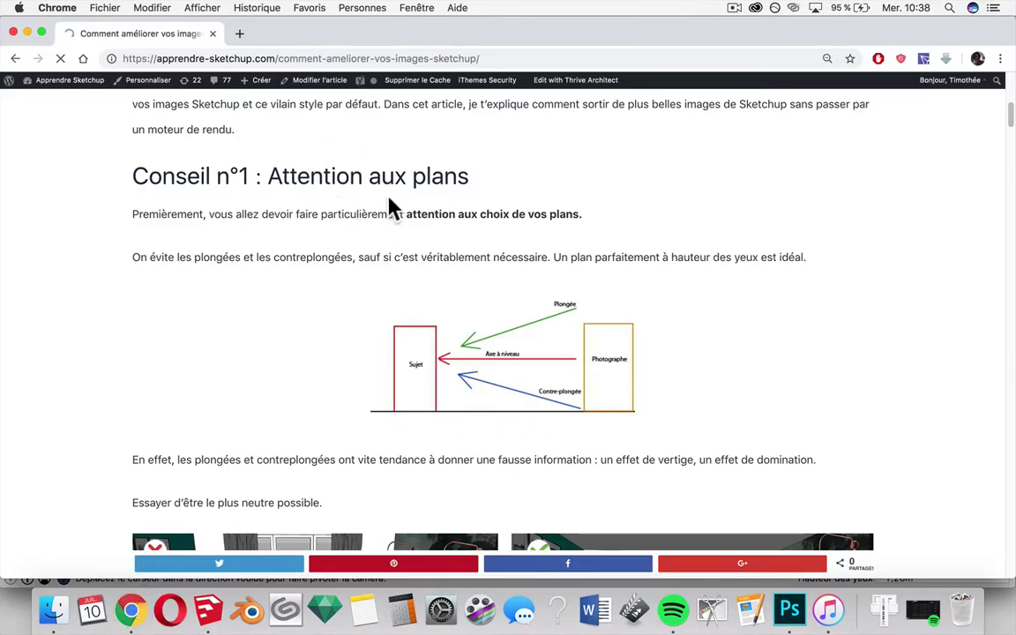
pyautogui.scroll(-2, 325, 167)
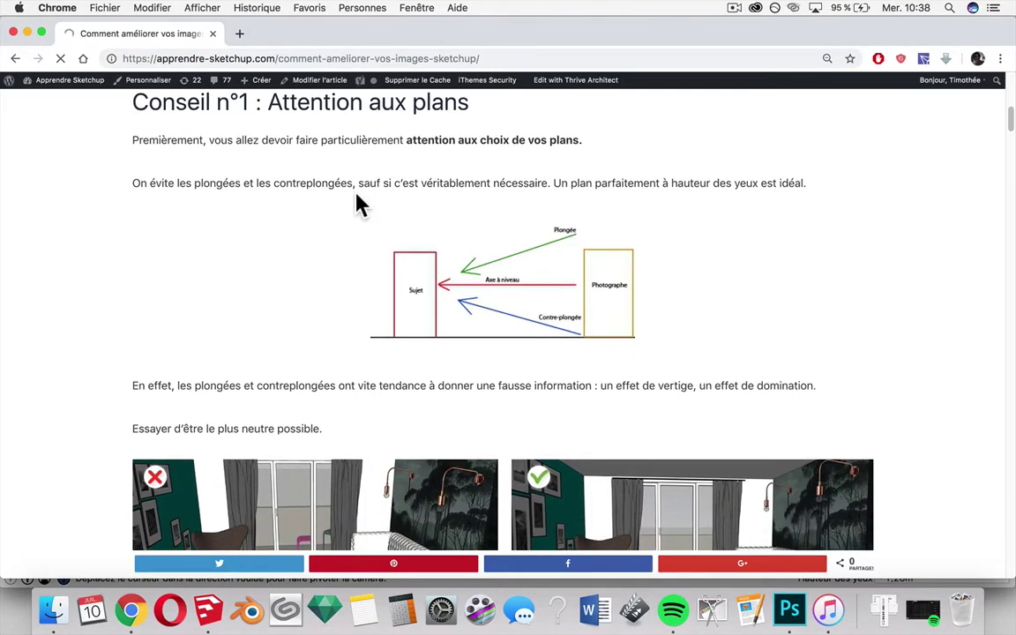
pyautogui.scroll(-1, 359, 204)
pyautogui.scroll(-2, 374, 300)
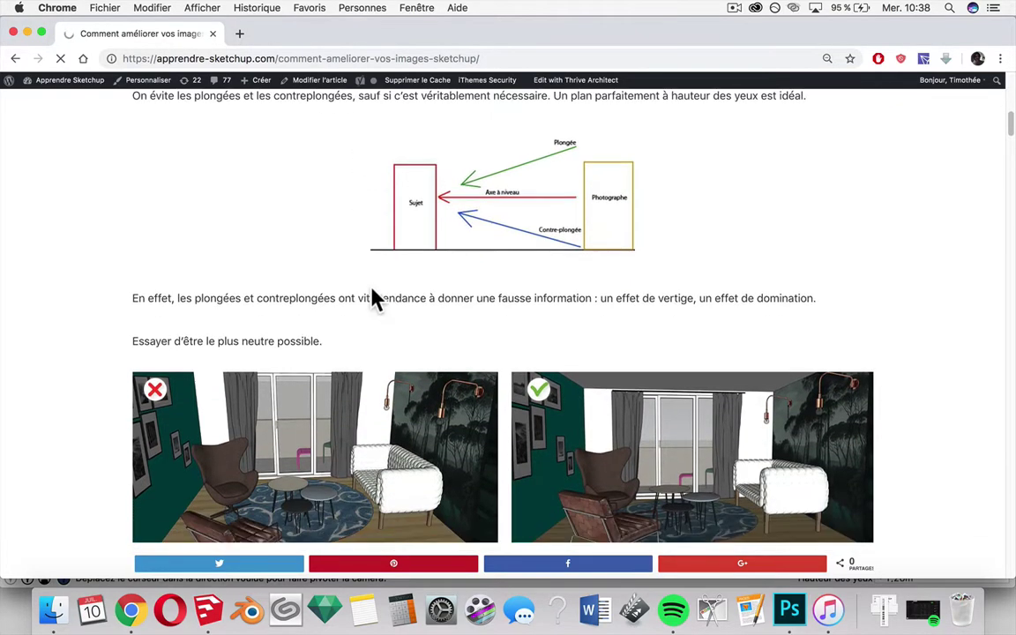
pyautogui.scroll(-5, 375, 299)
pyautogui.scroll(-2, 374, 300)
pyautogui.scroll(-3, 376, 297)
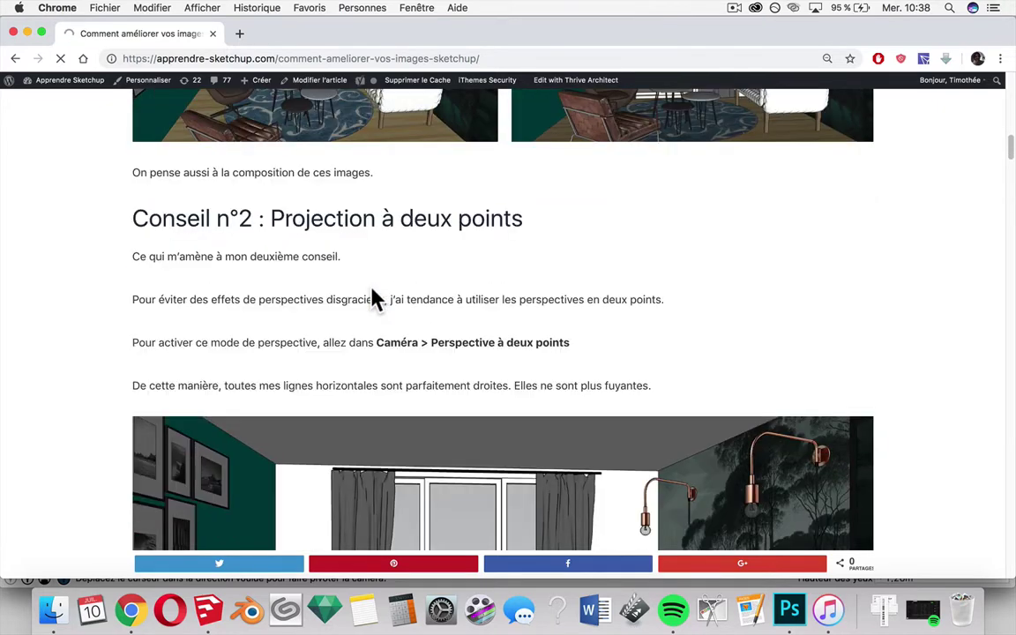
pyautogui.scroll(-1, 372, 287)
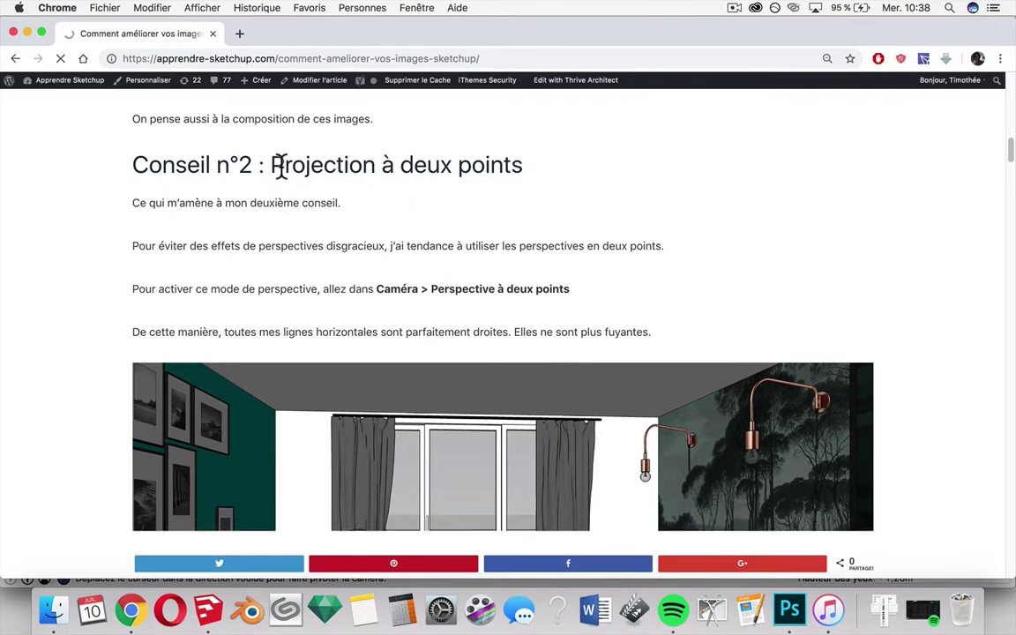
pyautogui.scroll(-3, 544, 273)
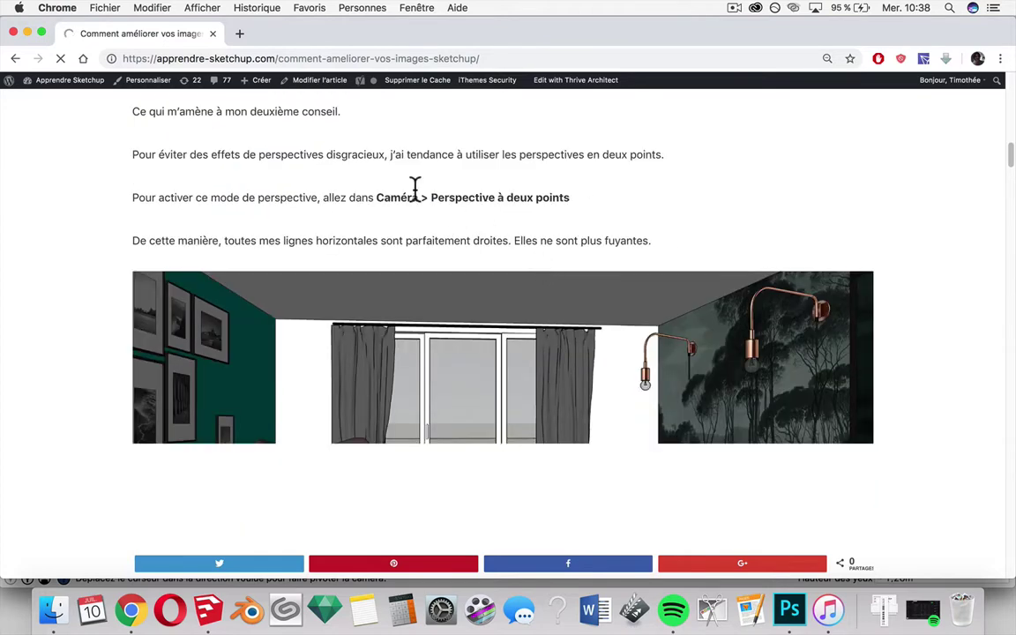
pyautogui.scroll(3, 407, 254)
# Step: Return to the SketchUp model and open the Caméra menu's projection options
pyautogui.click(208, 608)
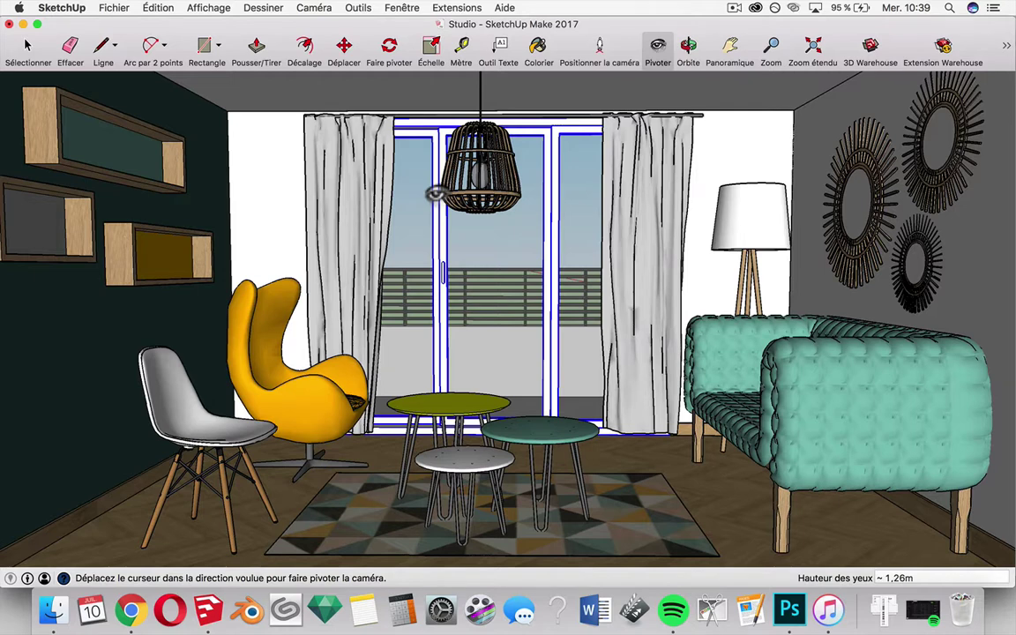
pyautogui.click(312, 9)
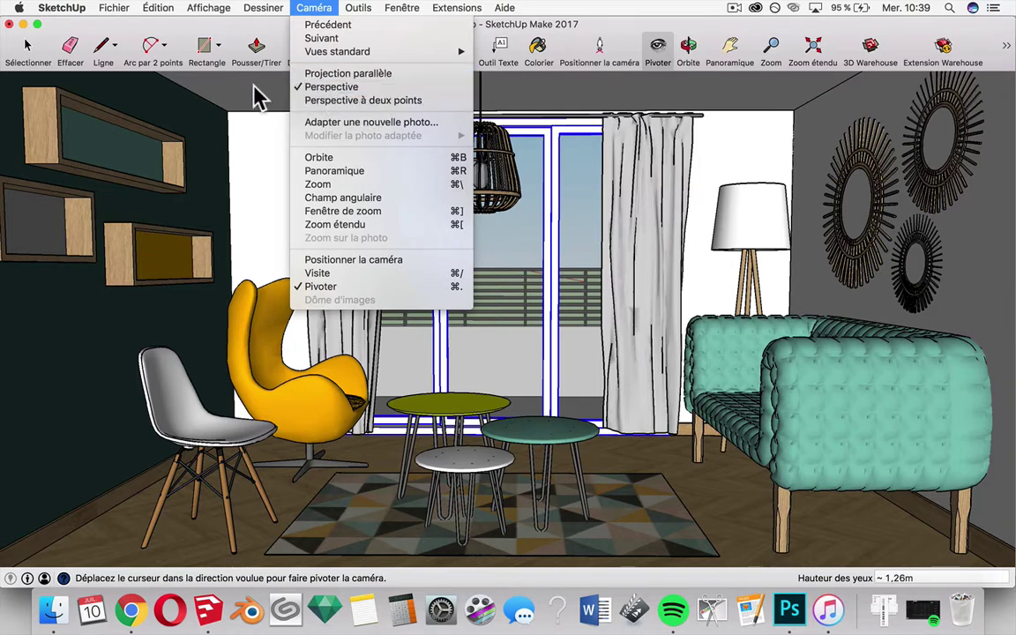
# Step: Switch the camera to two-point perspective and pan the room view slightly upward
pyautogui.click(331, 104)
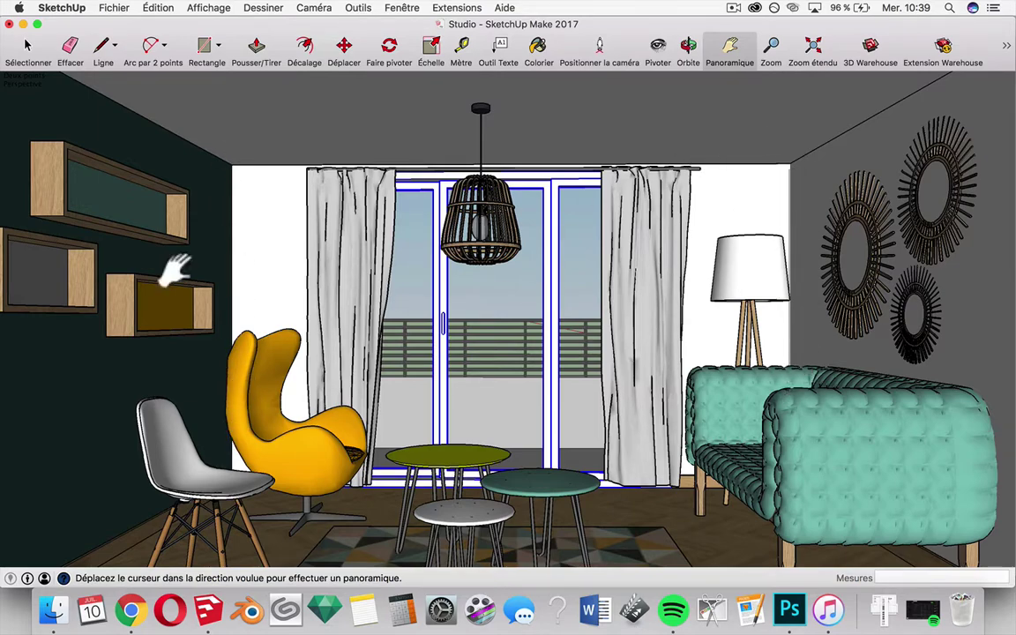
pyautogui.moveTo(302, 450); pyautogui.dragTo(300, 410)
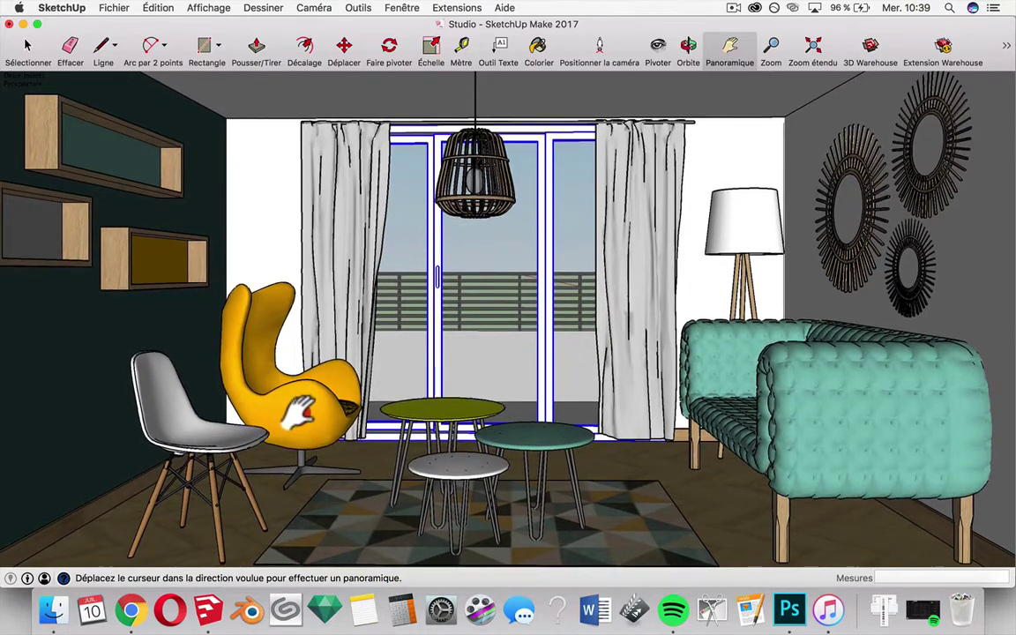
pyautogui.moveTo(300, 410); pyautogui.dragTo(302, 412)
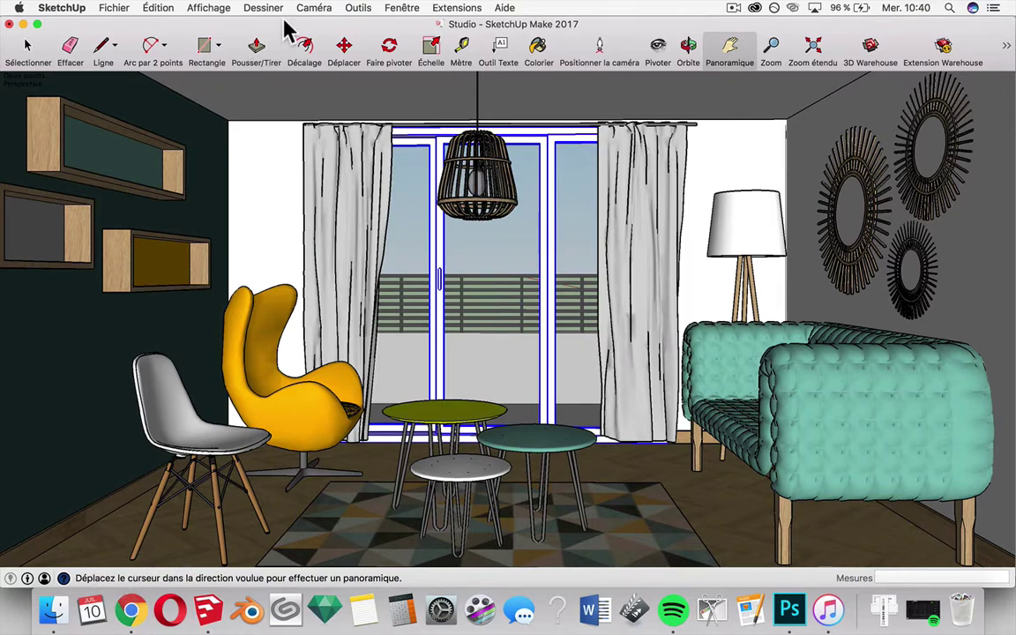
pyautogui.click(313, 8)
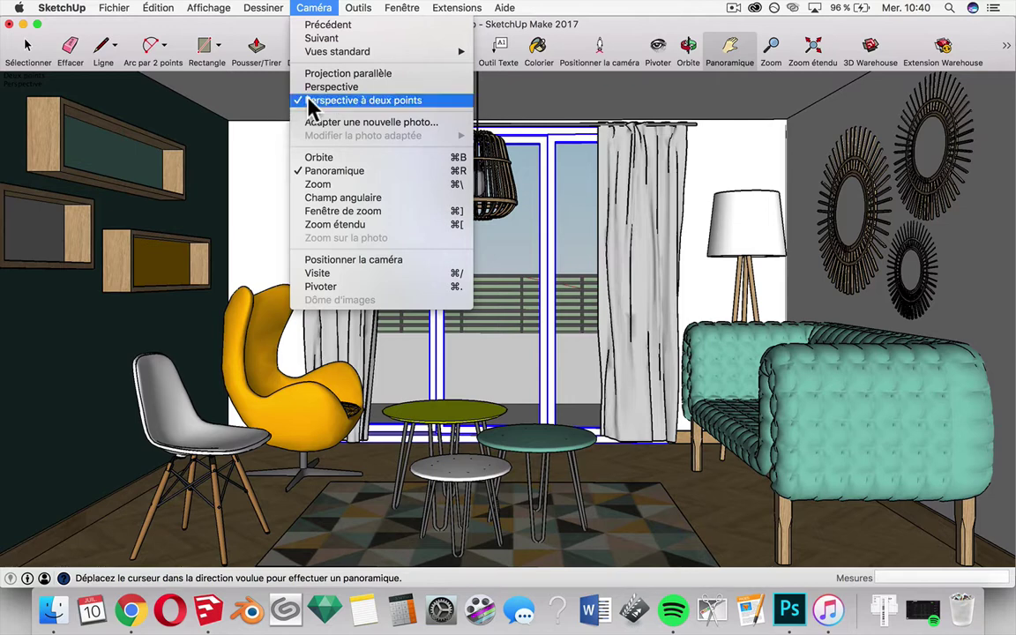
pyautogui.click(226, 102)
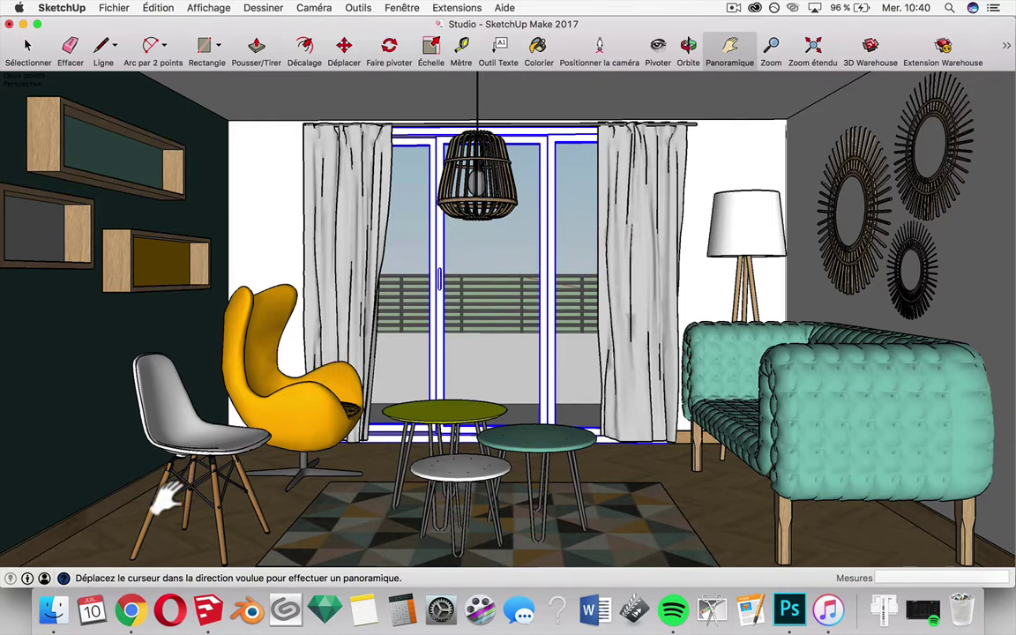
# Step: In Chrome, scroll the article down to 'Conseil n°3 : Bien positionner les ombres'
pyautogui.click(134, 614)
pyautogui.scroll(-5, 351, 267)
pyautogui.scroll(-4, 356, 254)
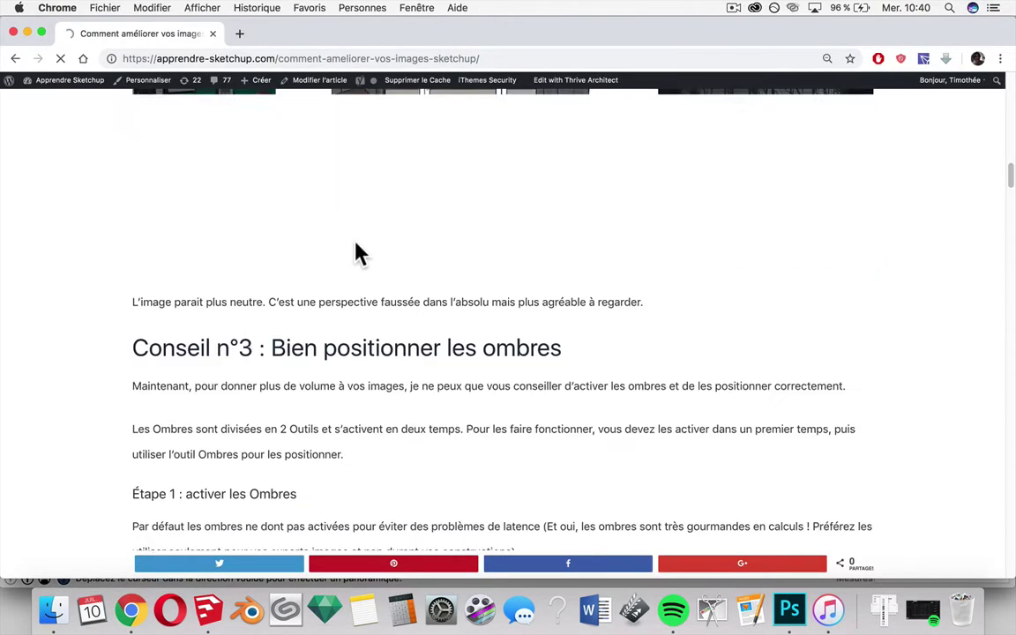
pyautogui.scroll(-3, 357, 256)
pyautogui.scroll(-3, 354, 249)
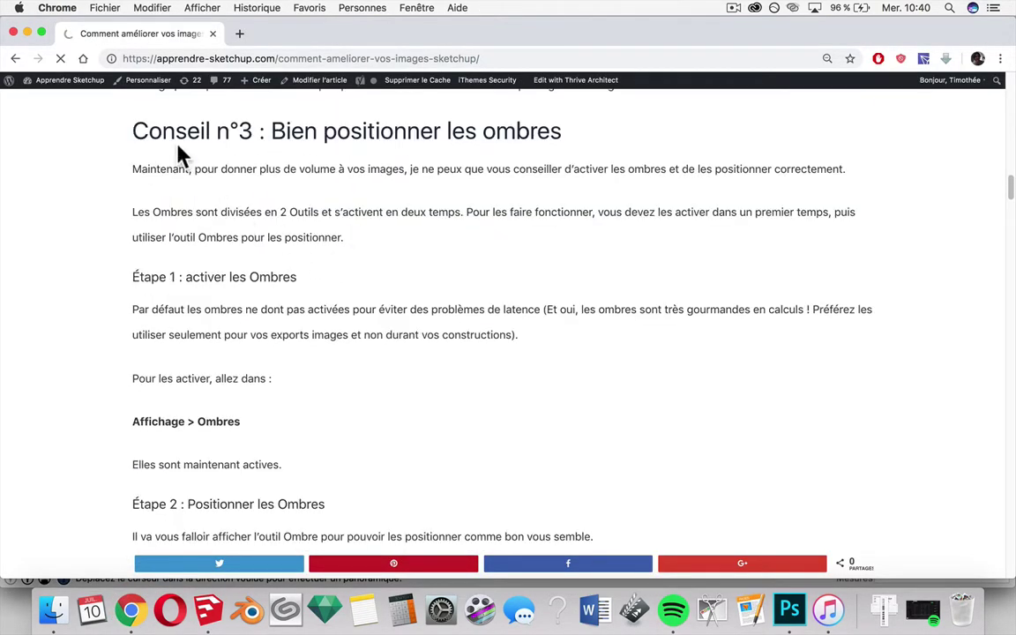
pyautogui.scroll(-1, 210, 209)
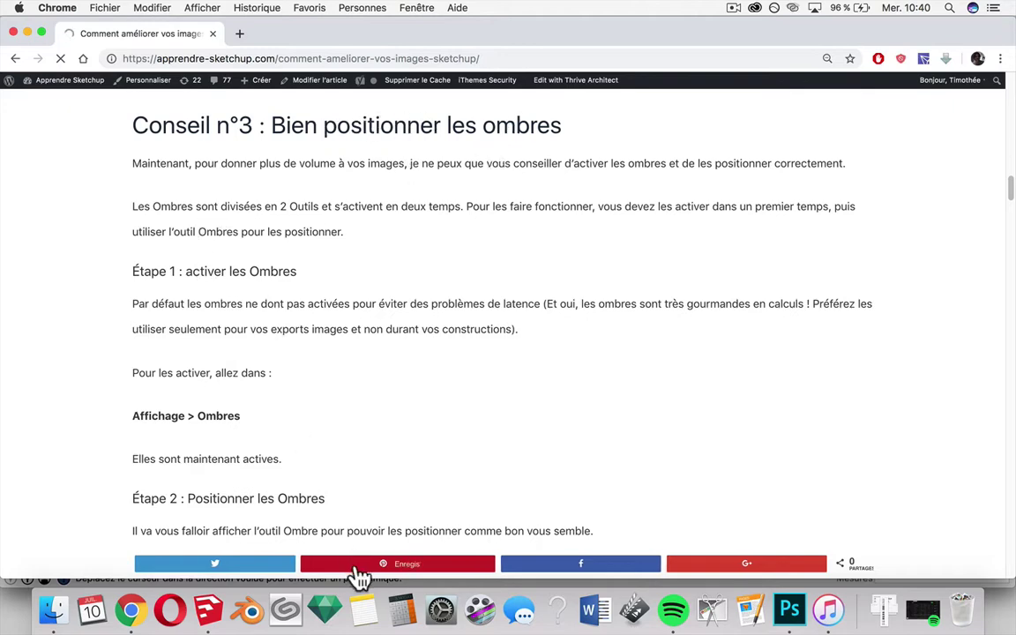
# Step: Back in SketchUp, turn on Ombres via the 'ombres' search and open the shadow settings panel
pyautogui.click(210, 617)
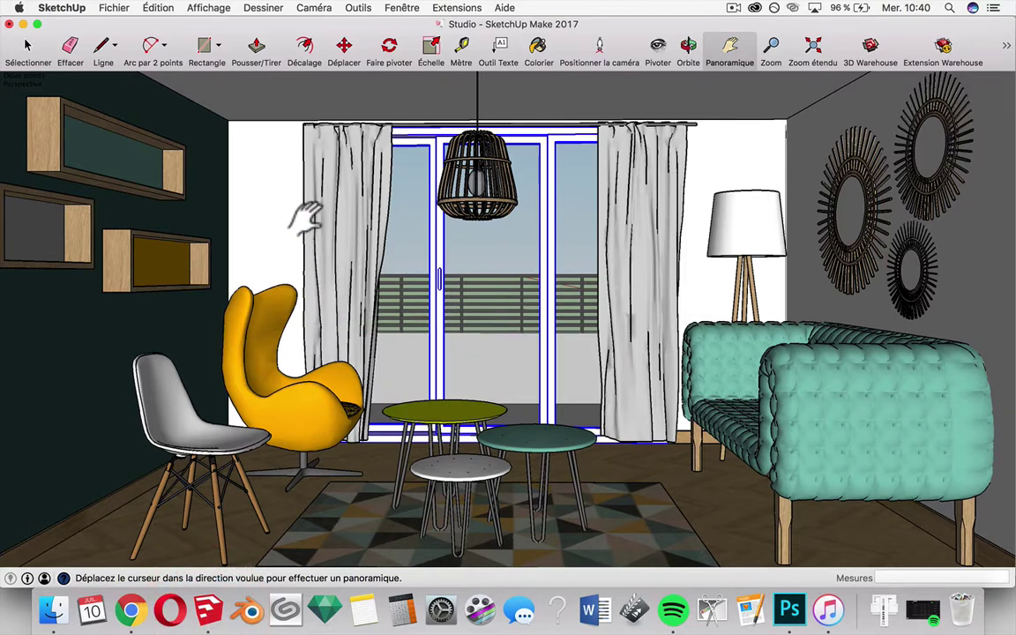
pyautogui.click(504, 8)
pyautogui.write('om')
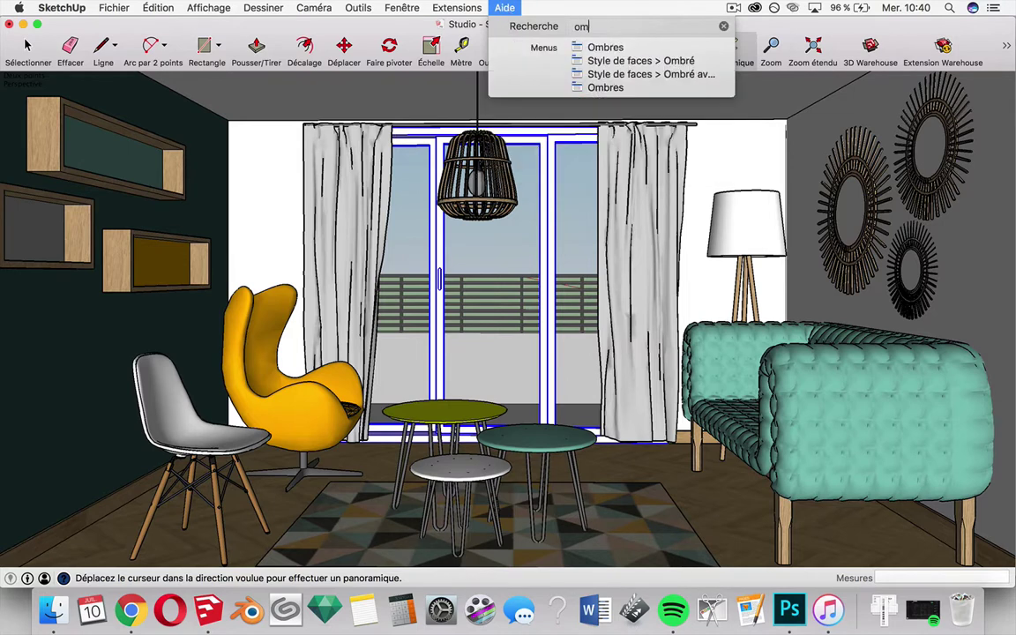
pyautogui.write('bres')
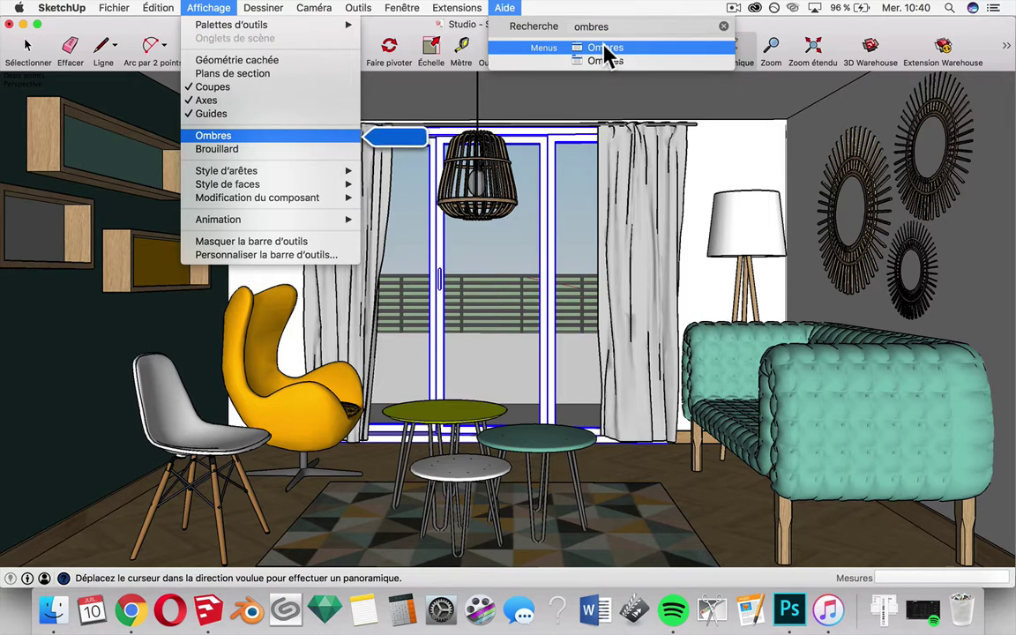
pyautogui.click(201, 135)
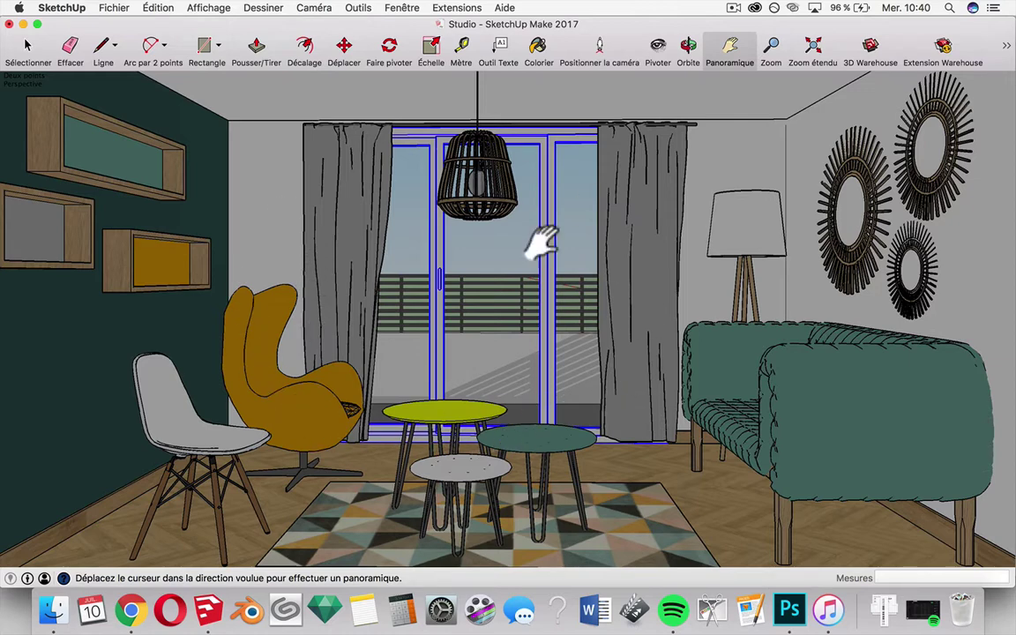
pyautogui.click(503, 7)
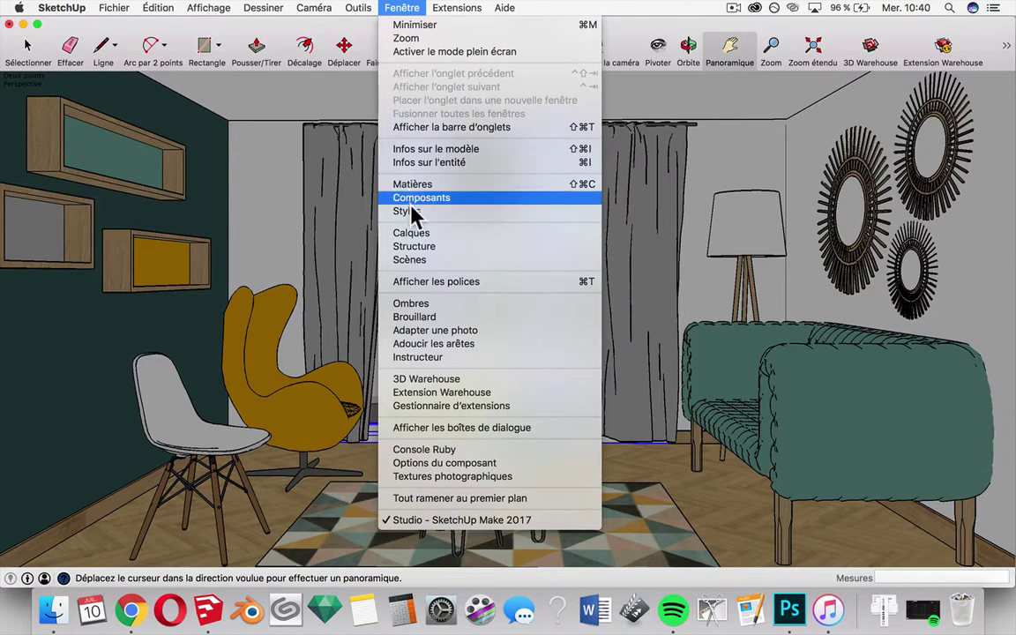
pyautogui.click(414, 303)
# Step: Collapse the shadow panel and set the sun to 09:41 on 11/10 with the Heure and Date sliders
pyautogui.click(846, 282)
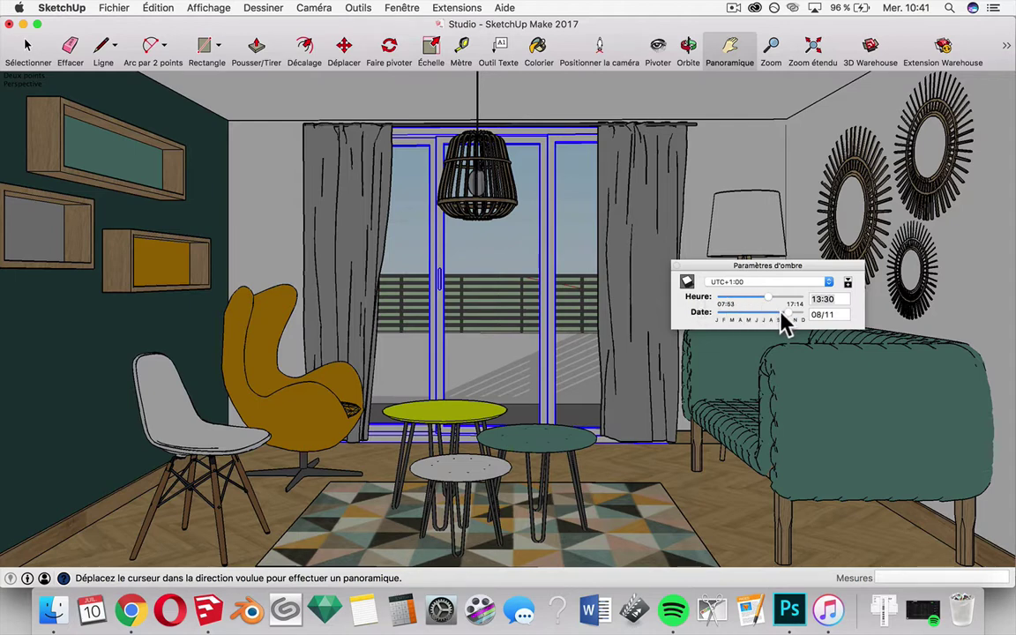
pyautogui.moveTo(776, 315)
pyautogui.mouseDown()
pyautogui.moveTo(804, 315)
pyautogui.moveTo(781, 300)
pyautogui.mouseUp()
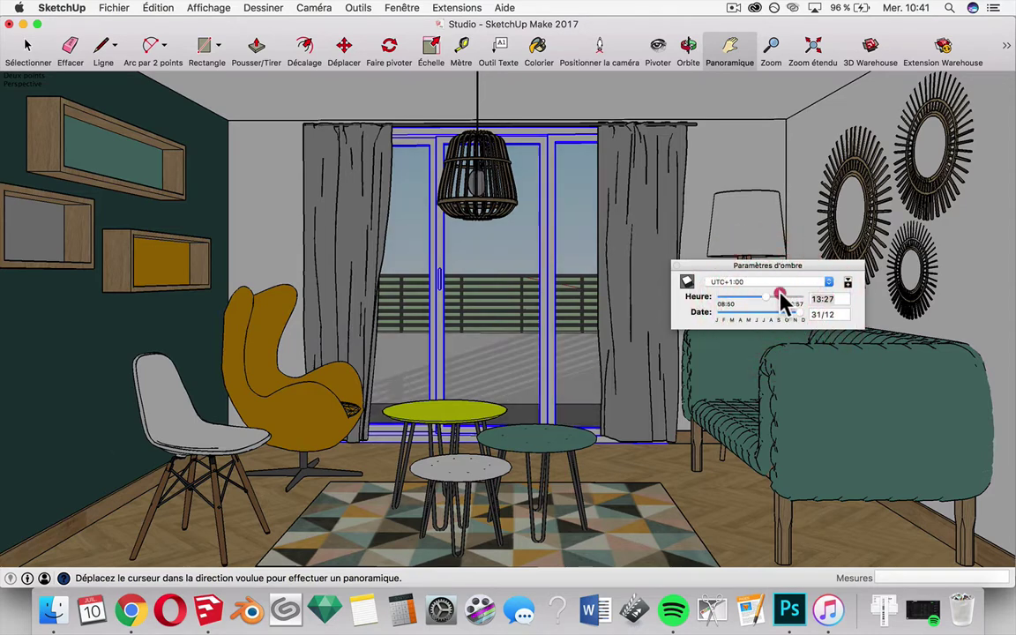
pyautogui.moveTo(781, 299)
pyautogui.mouseDown()
pyautogui.moveTo(732, 304)
pyautogui.moveTo(784, 319)
pyautogui.moveTo(730, 317)
pyautogui.moveTo(782, 318)
pyautogui.mouseUp()
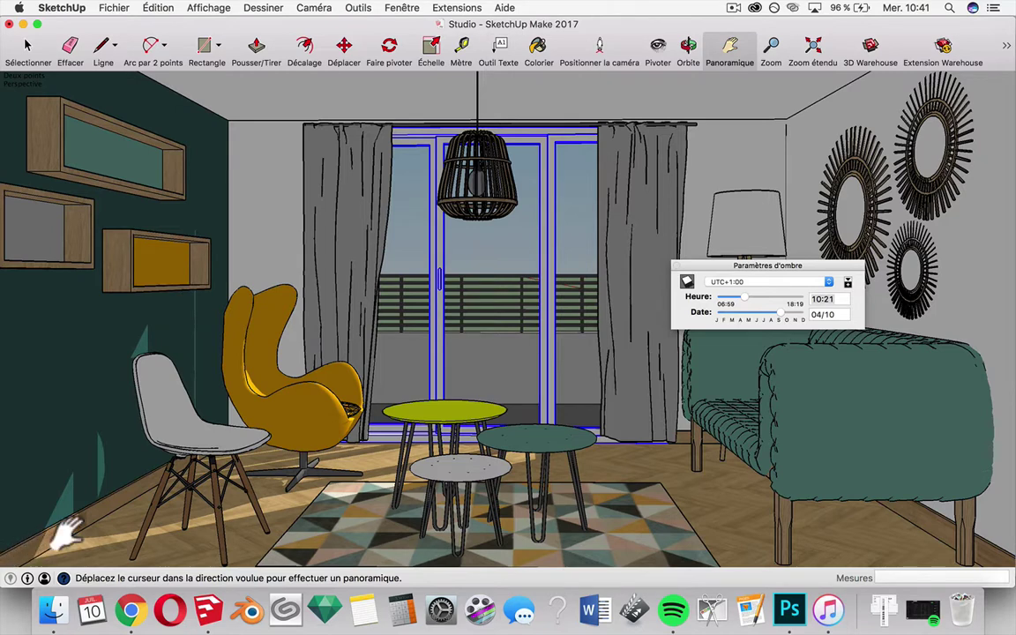
pyautogui.click(754, 297)
pyautogui.moveTo(747, 297); pyautogui.dragTo(743, 297)
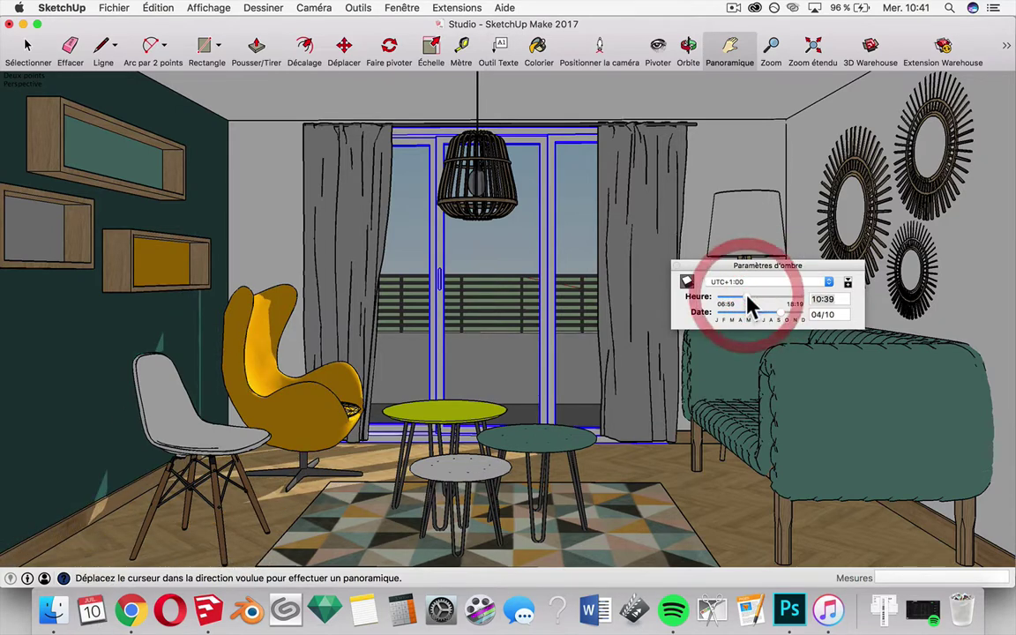
pyautogui.click(743, 301)
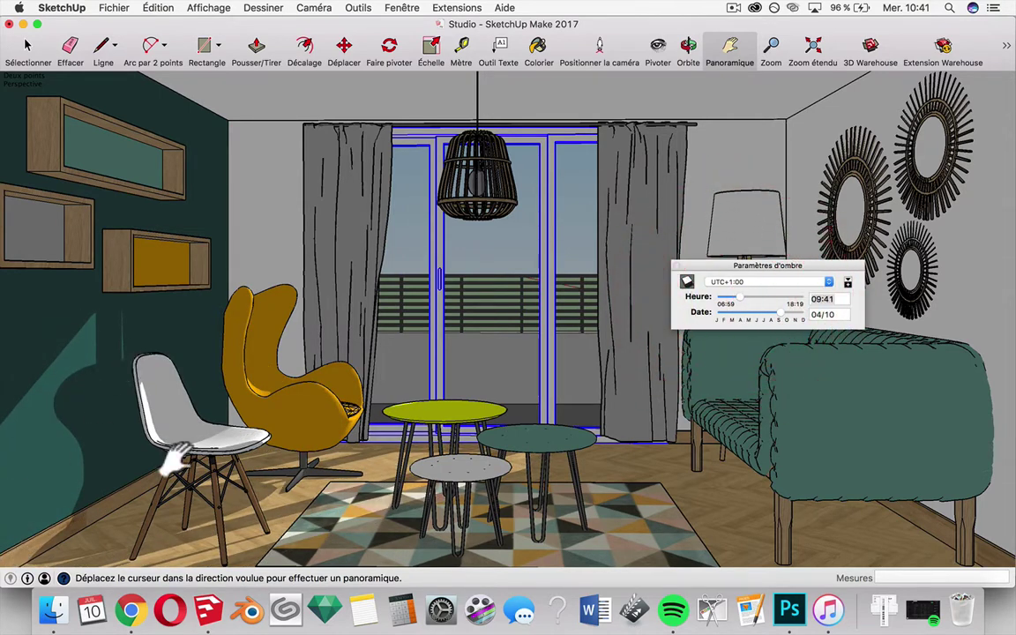
pyautogui.moveTo(786, 316); pyautogui.dragTo(770, 317)
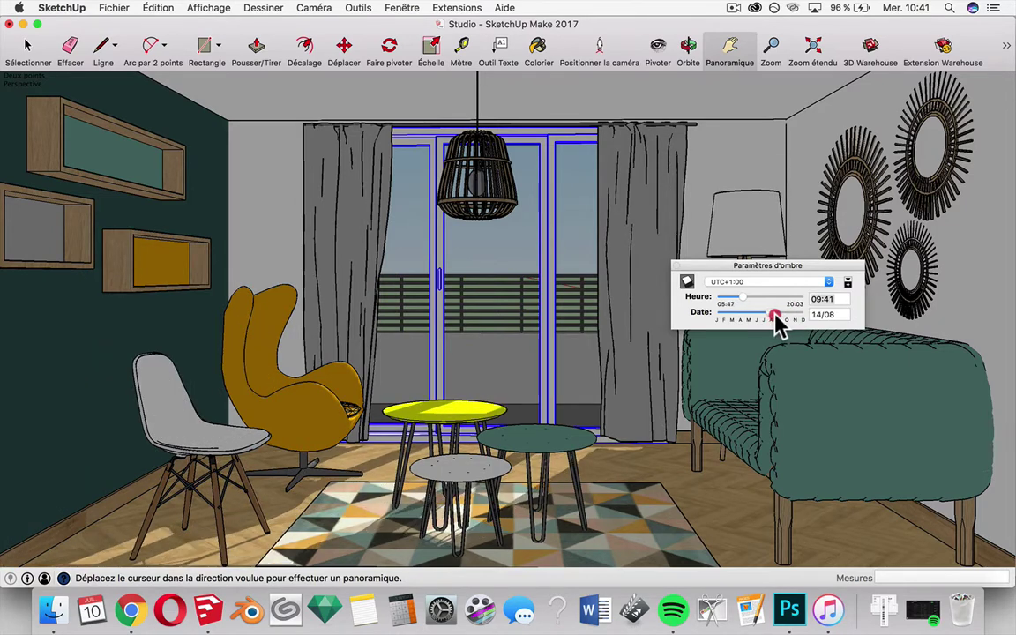
pyautogui.moveTo(770, 318); pyautogui.dragTo(787, 327)
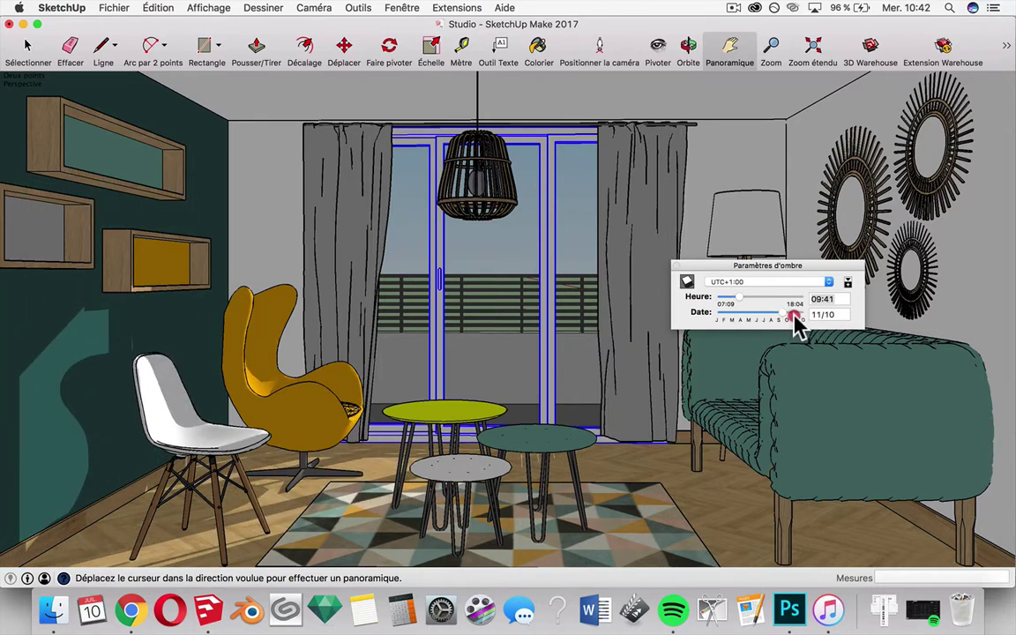
# Step: Drag the Heure slider to later times, settling the sun at 09:58
pyautogui.moveTo(741, 297)
pyautogui.mouseDown()
pyautogui.moveTo(755, 297)
pyautogui.moveTo(741, 299)
pyautogui.mouseUp()
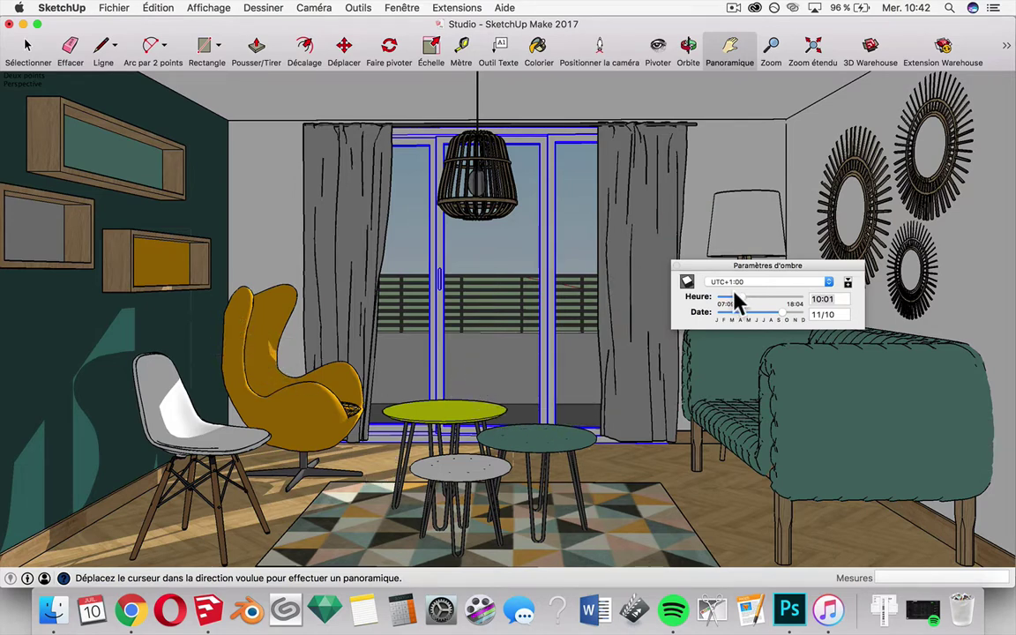
pyautogui.moveTo(742, 299)
pyautogui.mouseDown()
pyautogui.moveTo(766, 301)
pyautogui.moveTo(719, 305)
pyautogui.moveTo(788, 301)
pyautogui.moveTo(744, 302)
pyautogui.mouseUp()
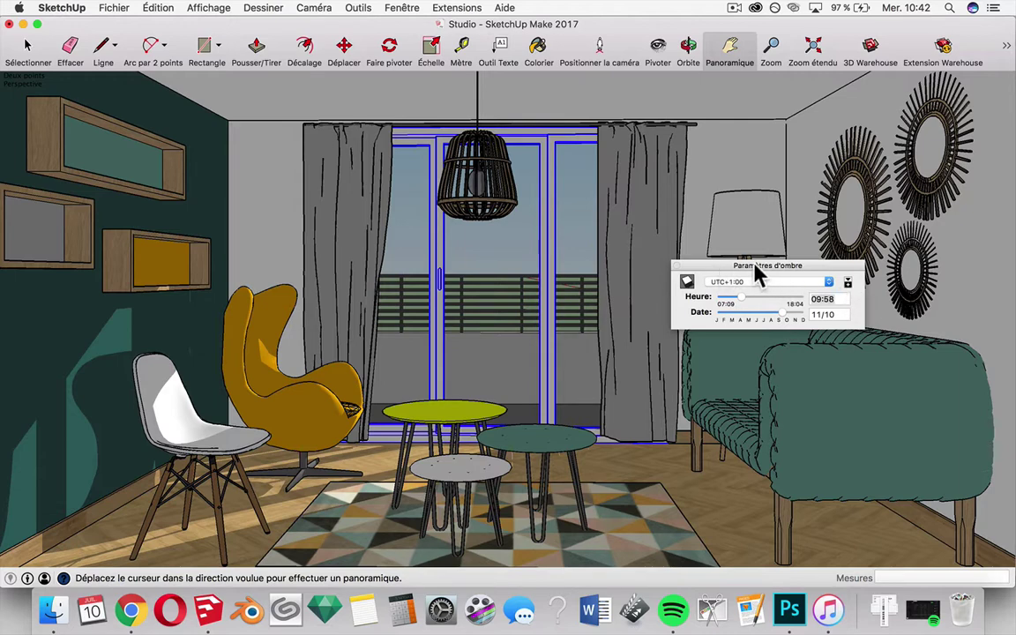
# Step: Expand the shadow settings and set Éclaircir to 100 and Foncer to 76
pyautogui.click(848, 282)
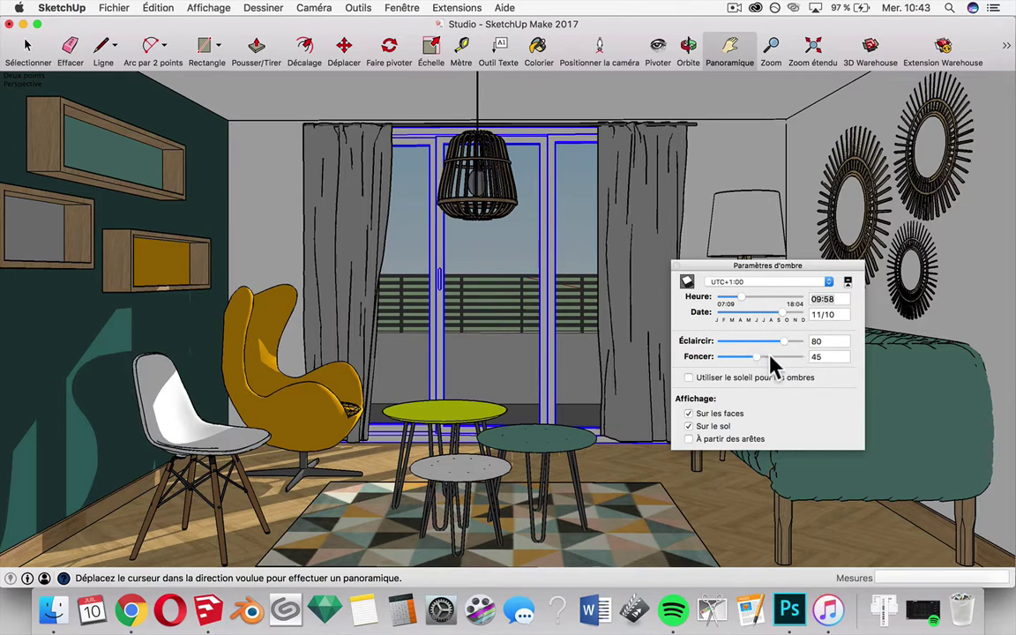
pyautogui.moveTo(779, 361)
pyautogui.mouseDown()
pyautogui.moveTo(796, 365)
pyautogui.moveTo(705, 368)
pyautogui.moveTo(680, 362)
pyautogui.moveTo(777, 363)
pyautogui.moveTo(41, 283)
pyautogui.mouseUp()
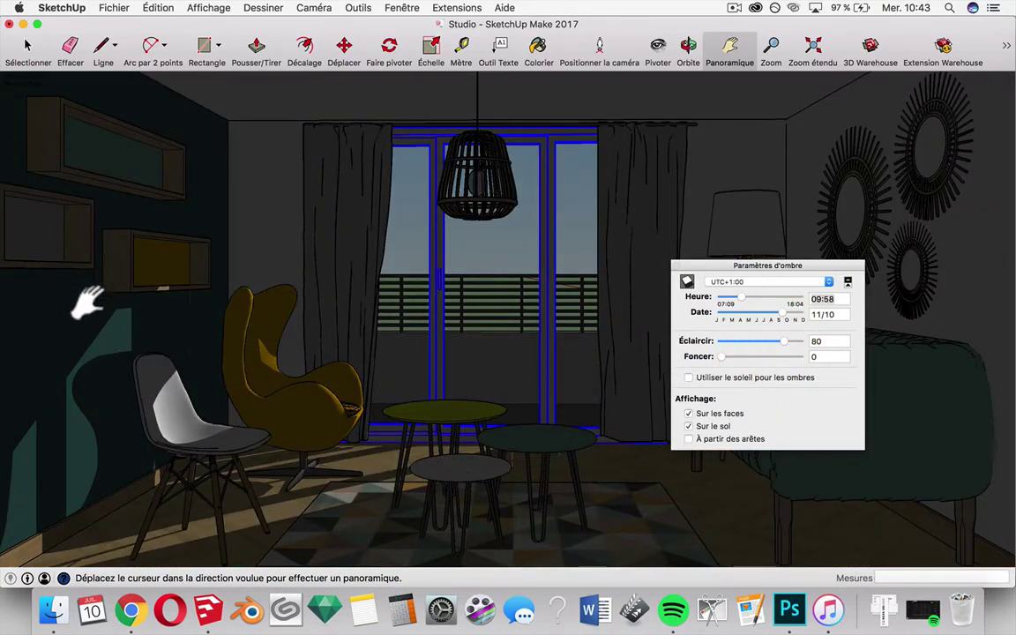
pyautogui.moveTo(722, 361)
pyautogui.mouseDown()
pyautogui.moveTo(860, 363)
pyautogui.moveTo(781, 362)
pyautogui.mouseUp()
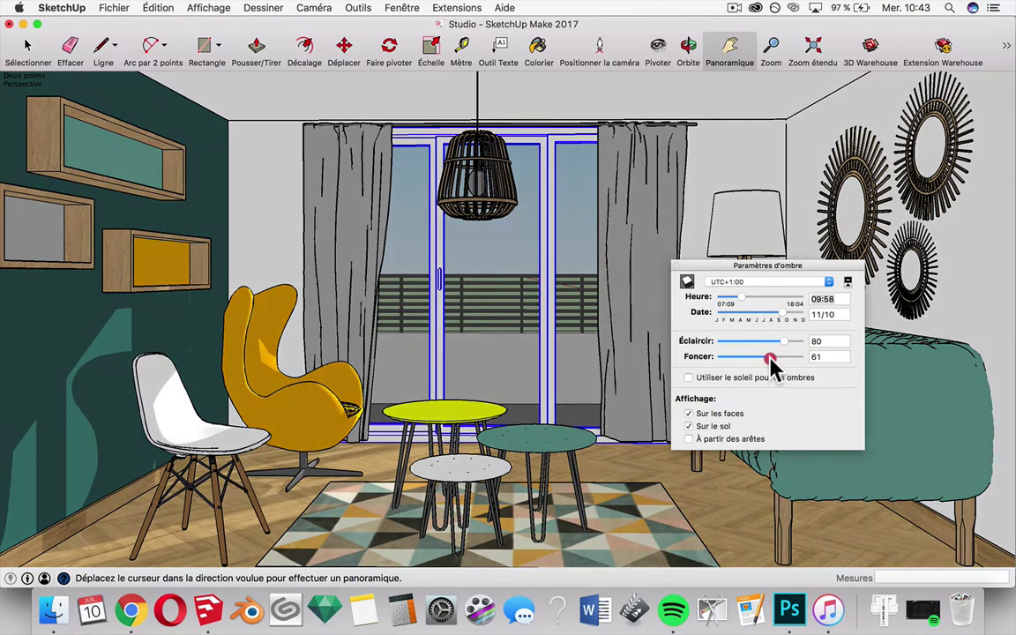
pyautogui.moveTo(780, 357); pyautogui.dragTo(788, 358)
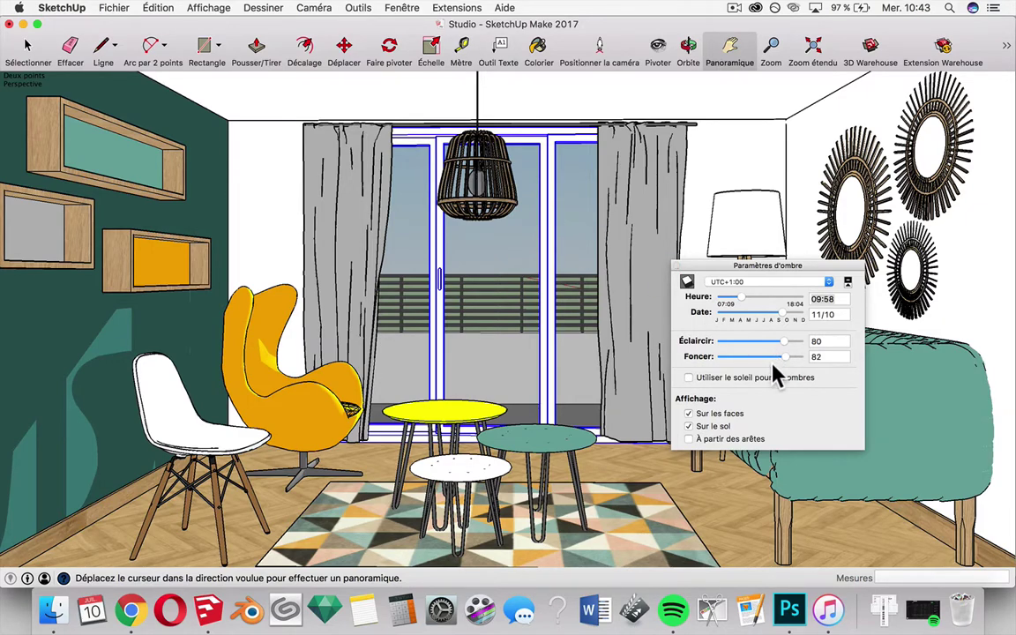
pyautogui.moveTo(784, 357)
pyautogui.mouseDown()
pyautogui.moveTo(790, 369)
pyautogui.moveTo(746, 346)
pyautogui.moveTo(860, 351)
pyautogui.mouseUp()
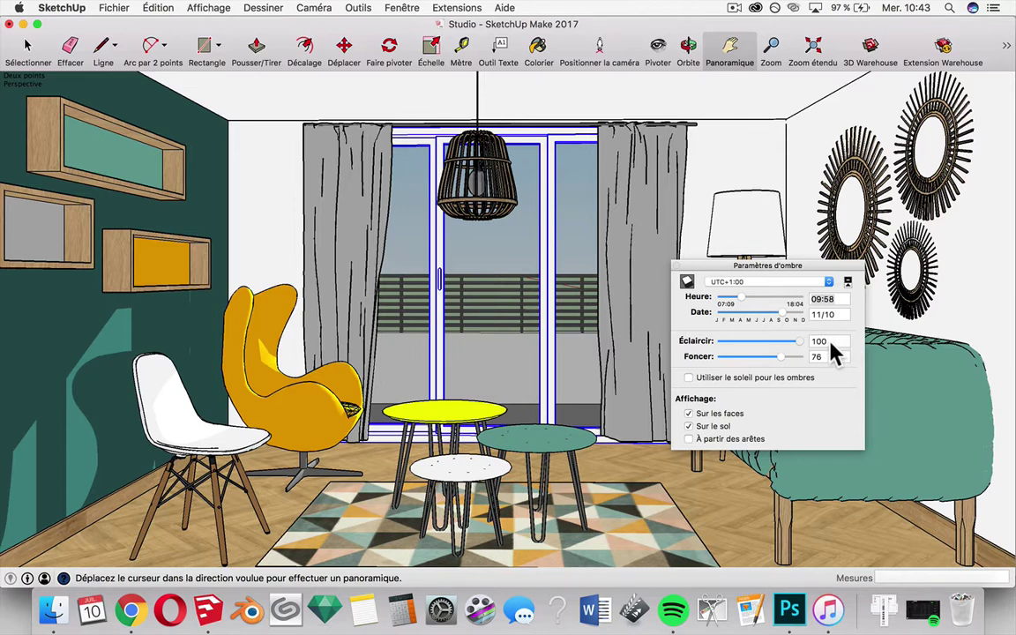
pyautogui.click(861, 342)
# Step: Move the sun to 09:40 on 25/10 and close the shadow settings panel
pyautogui.moveTo(745, 300); pyautogui.dragTo(743, 306)
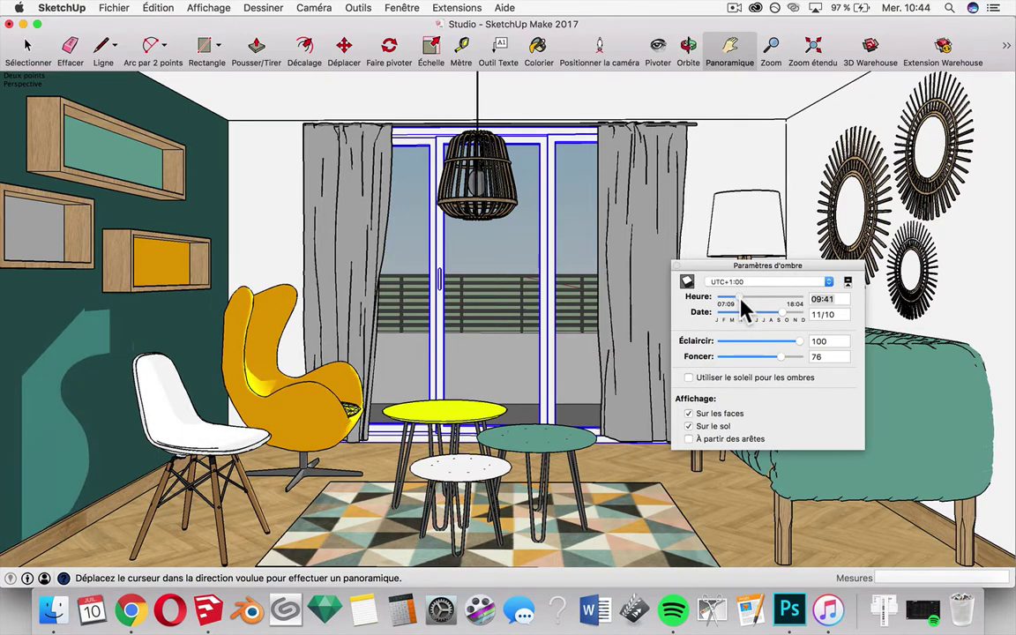
pyautogui.moveTo(781, 313); pyautogui.dragTo(782, 321)
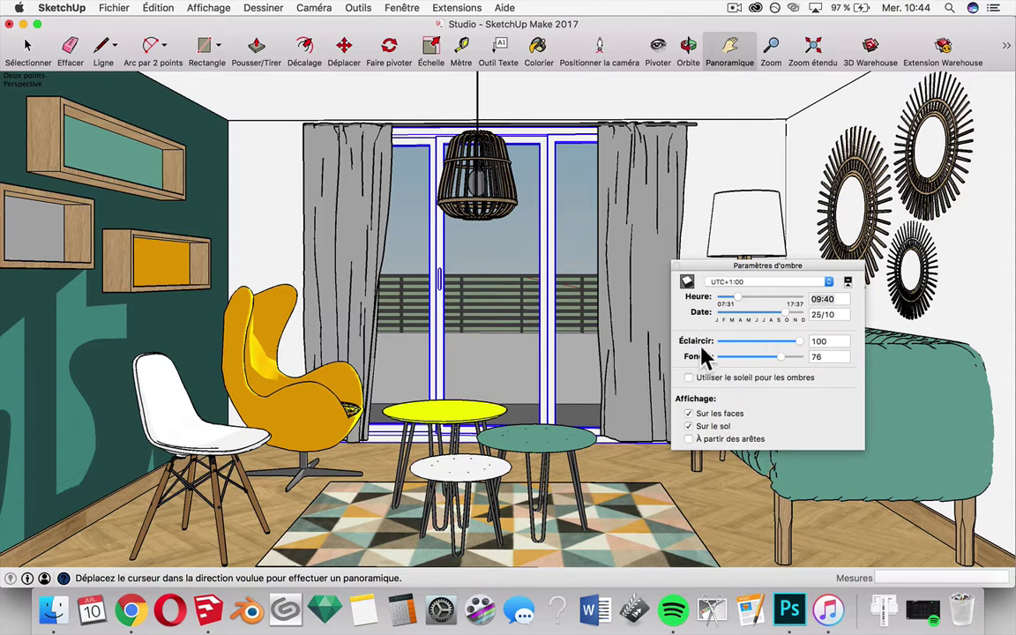
pyautogui.click(677, 266)
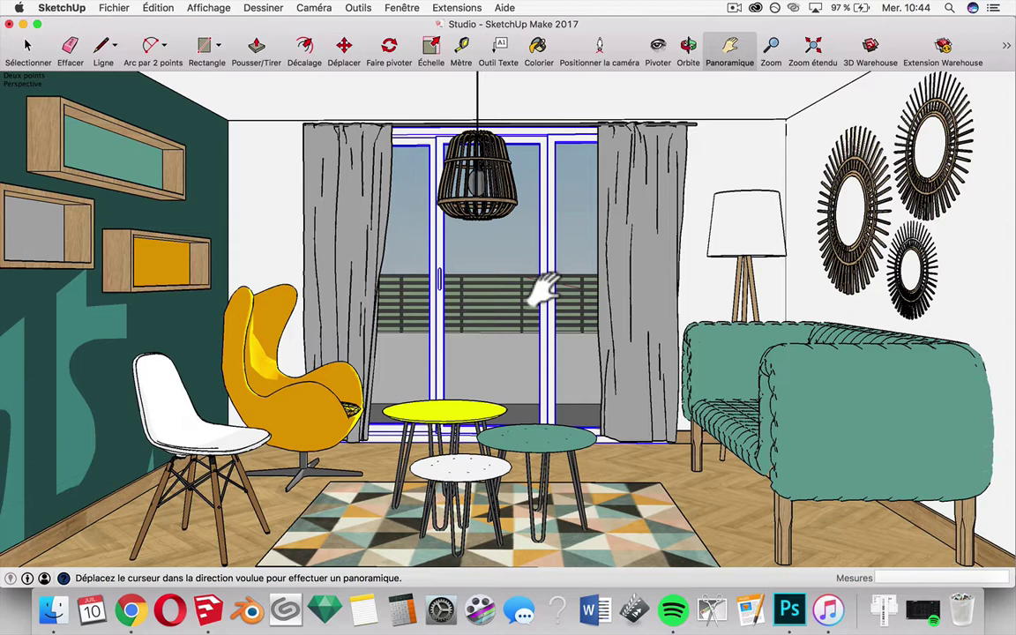
# Step: Scroll the article to Conseil n°5 on changing line colour, then return to SketchUp
pyautogui.click(130, 610)
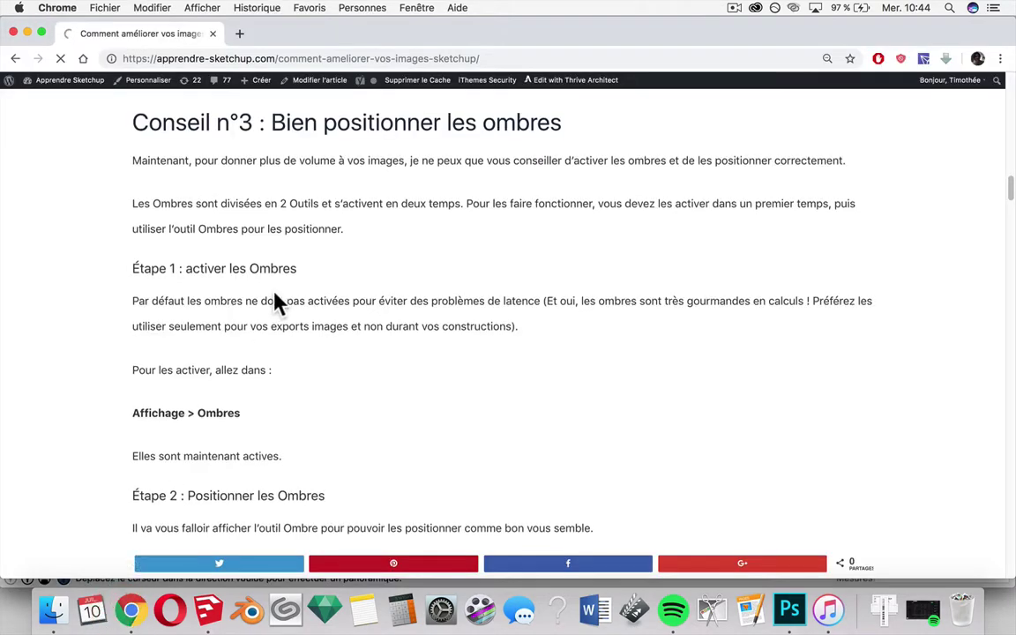
pyautogui.scroll(-5, 274, 302)
pyautogui.scroll(-5, 267, 317)
pyautogui.scroll(3, 272, 277)
pyautogui.scroll(2, 300, 208)
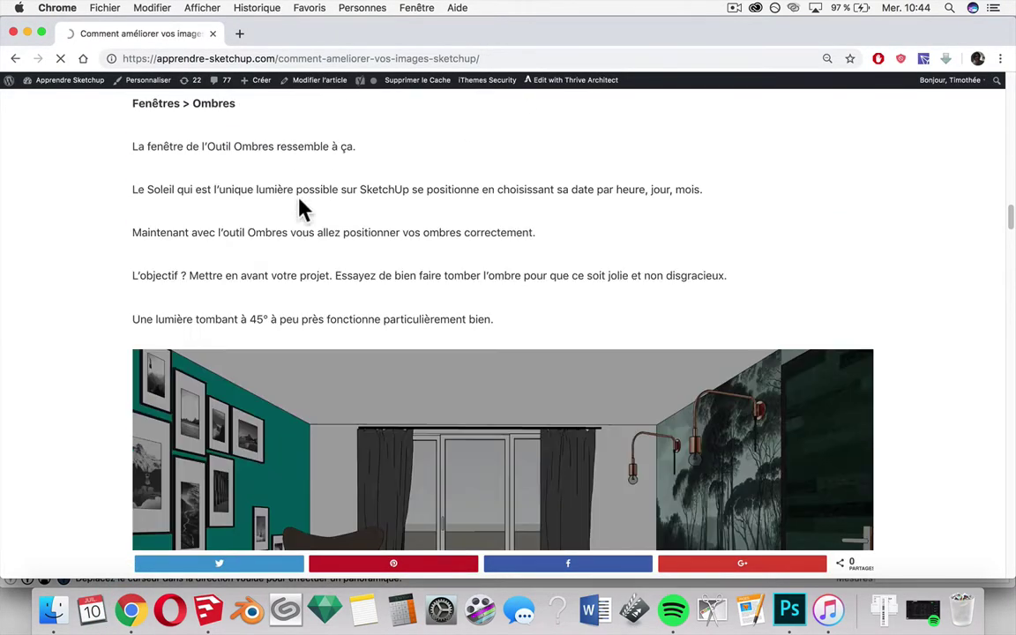
pyautogui.scroll(-1, 567, 408)
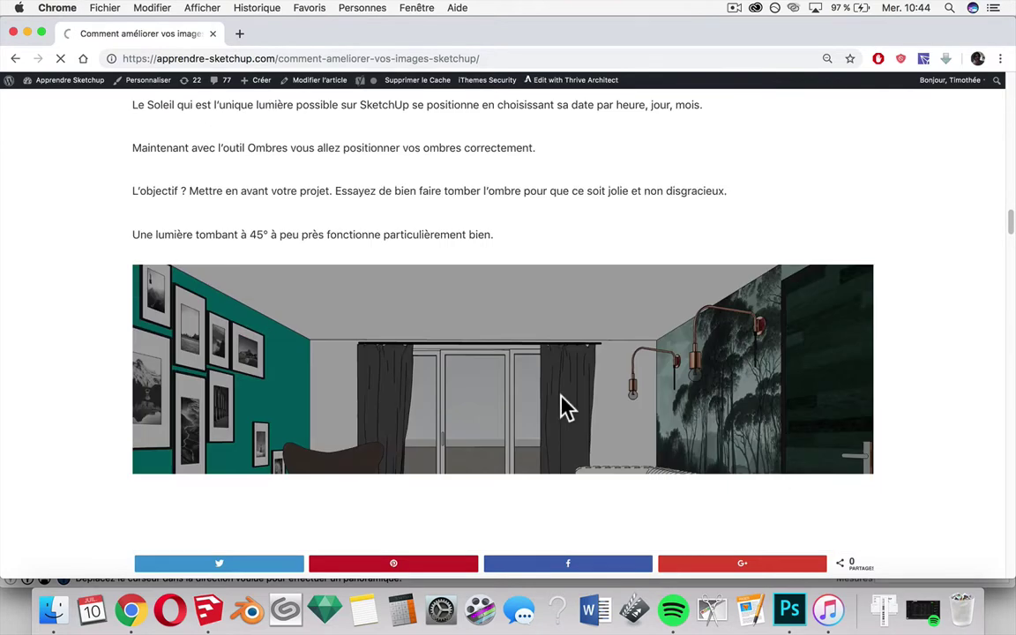
pyautogui.scroll(-3, 564, 408)
pyautogui.scroll(-3, 564, 408)
pyautogui.scroll(-1, 454, 397)
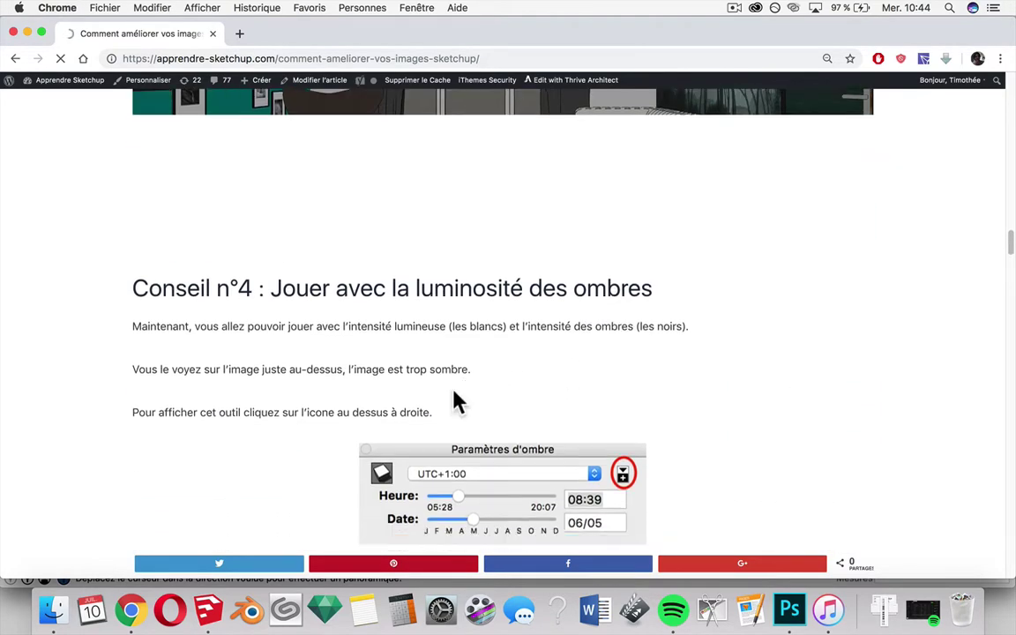
pyautogui.scroll(-4, 486, 281)
pyautogui.scroll(-4, 483, 290)
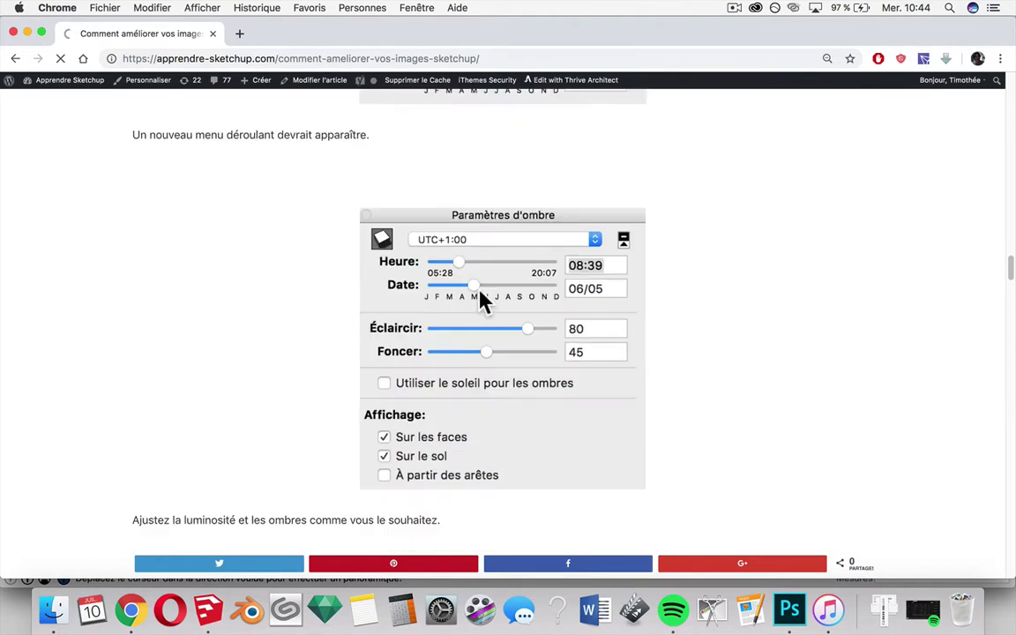
pyautogui.scroll(-3, 480, 298)
pyautogui.scroll(-4, 480, 308)
pyautogui.scroll(-1, 476, 313)
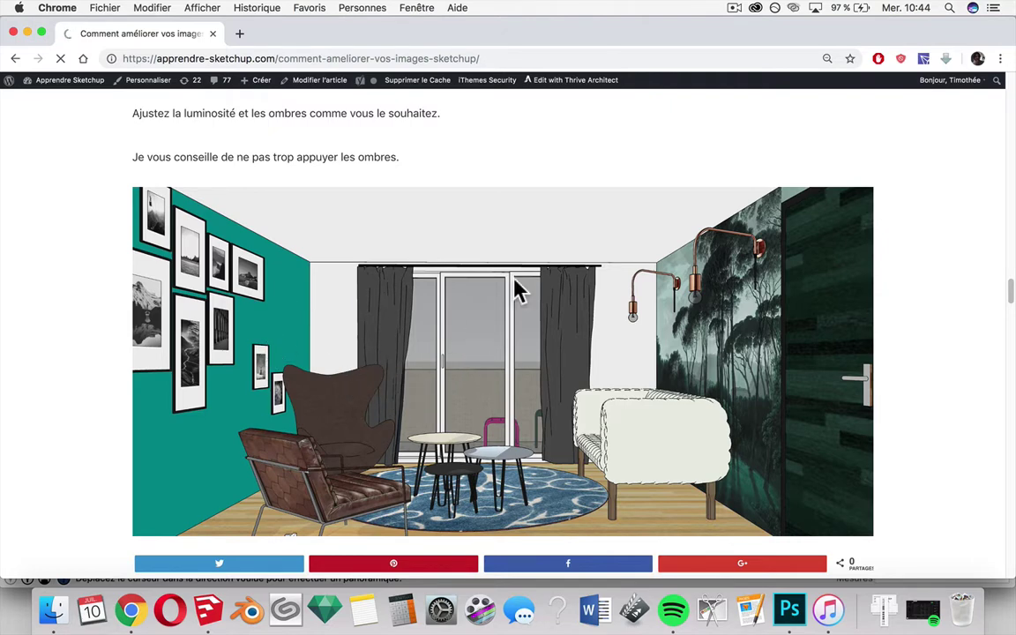
pyautogui.scroll(-3, 432, 298)
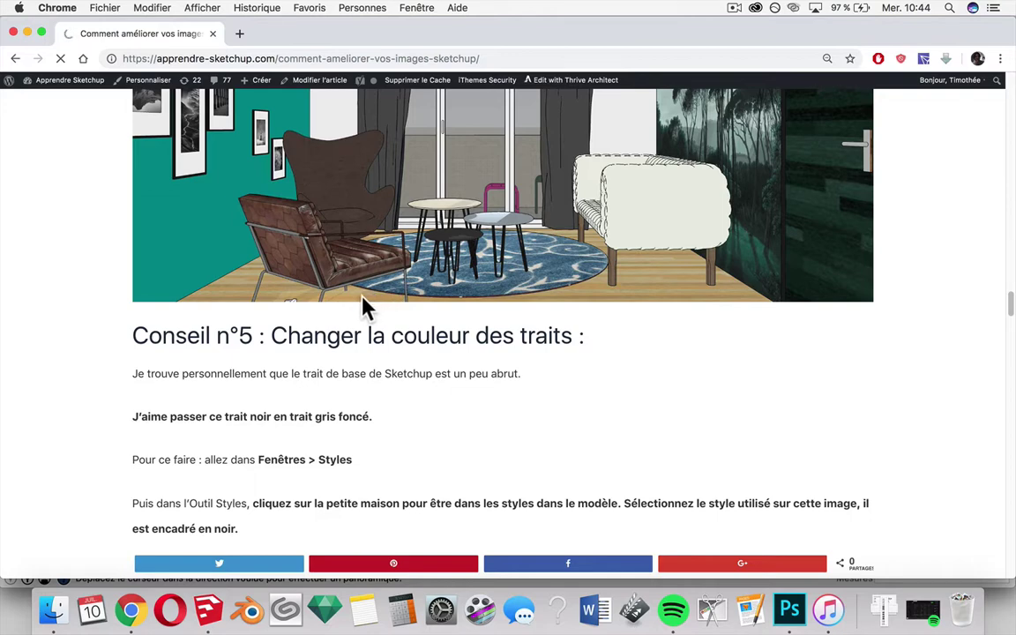
pyautogui.scroll(-2, 477, 370)
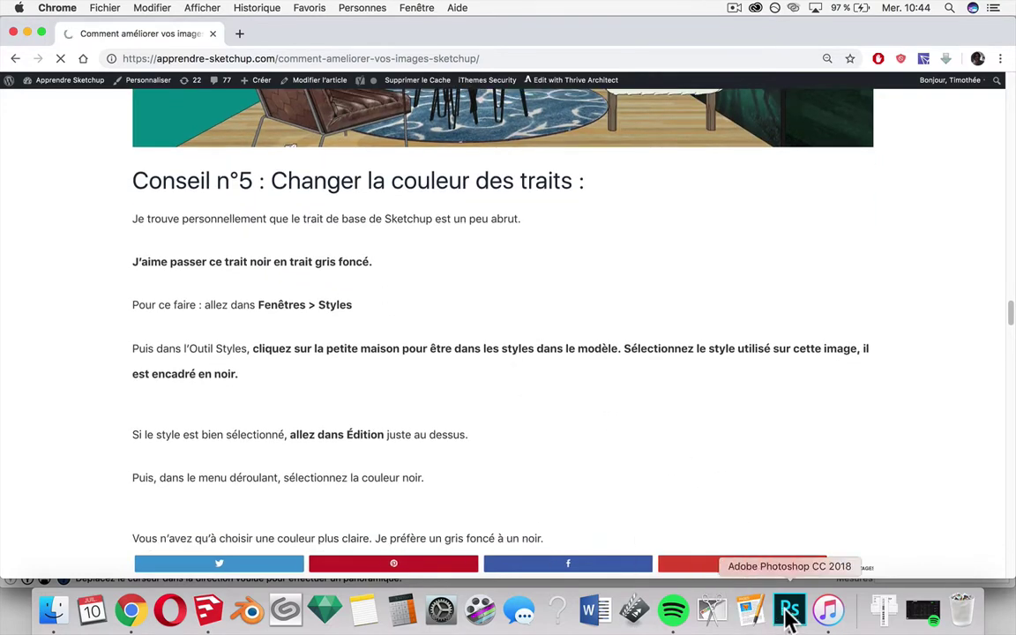
pyautogui.click(208, 610)
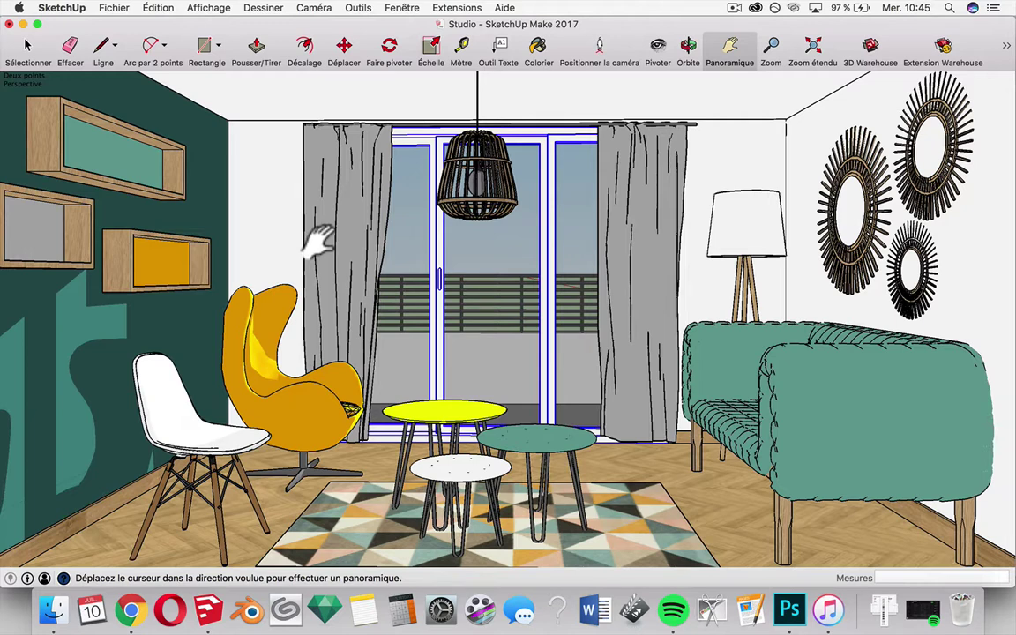
# Step: Open the Styles panel, select the model's Style simple, and show its Édition edge settings
pyautogui.click(401, 8)
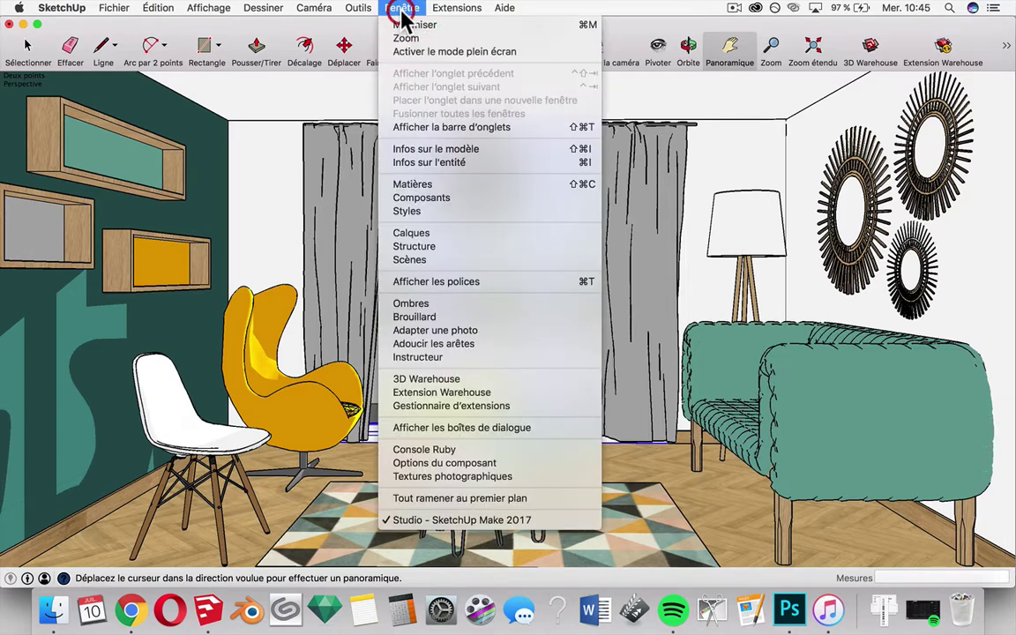
pyautogui.click(441, 211)
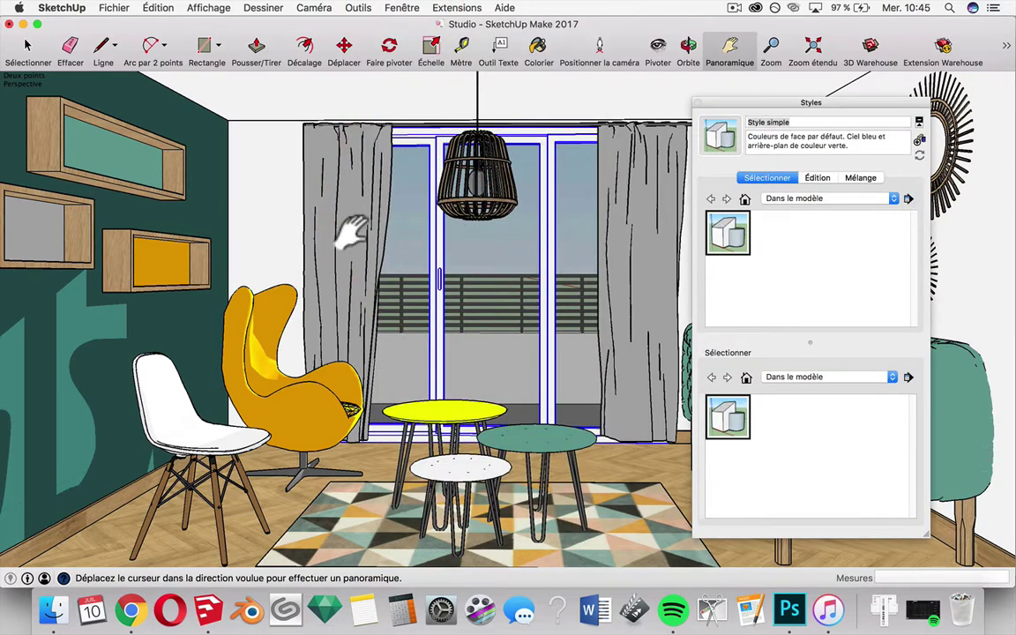
pyautogui.click(745, 201)
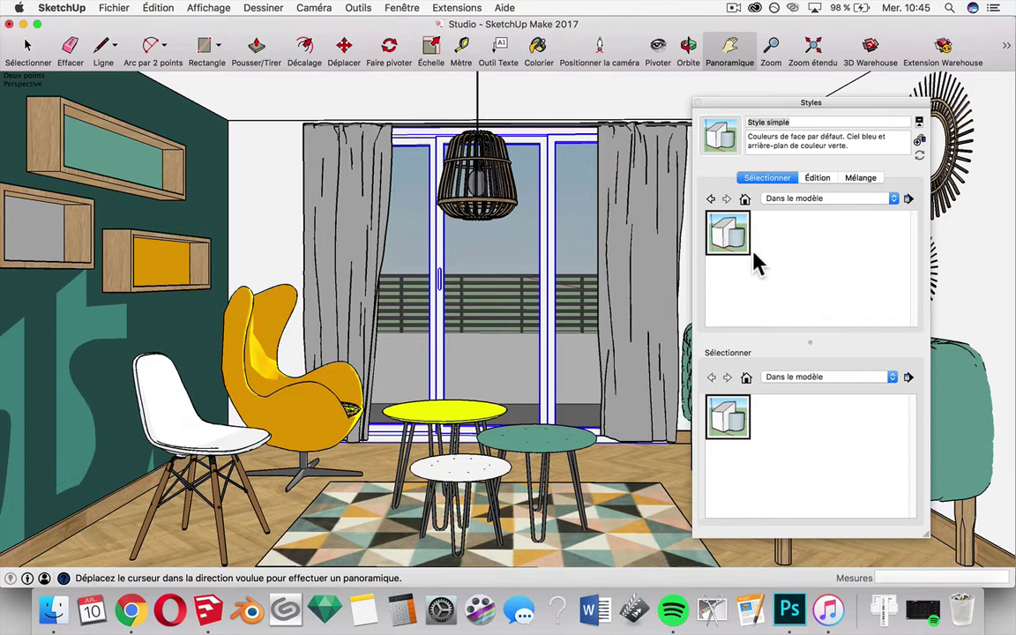
pyautogui.click(730, 233)
pyautogui.click(813, 181)
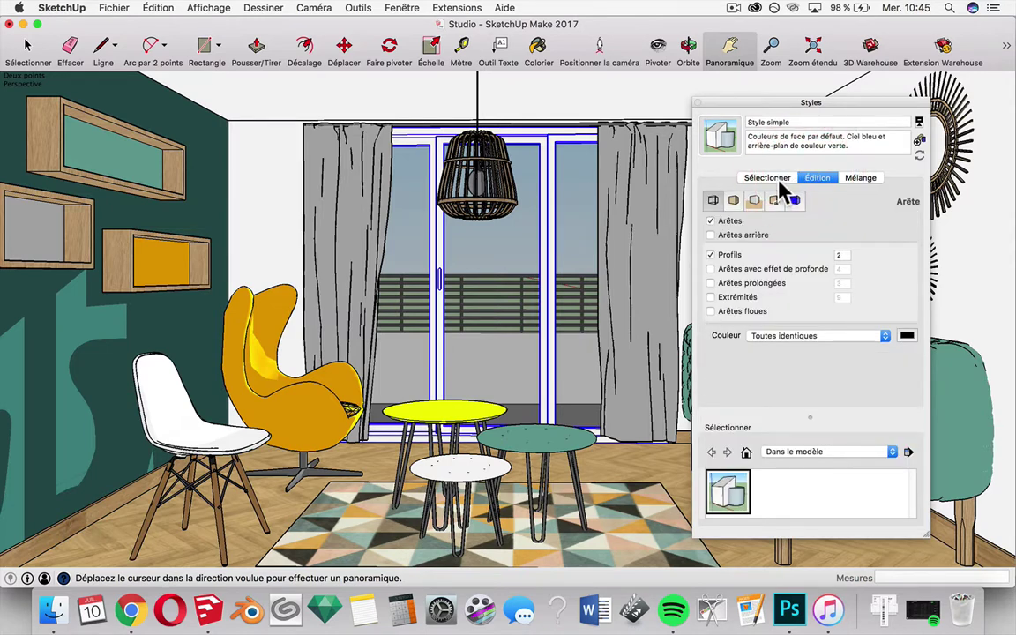
# Step: Toggle Arêtes and Profils off and on to compare the room's outlines
pyautogui.click(775, 180)
pyautogui.click(816, 179)
pyautogui.click(799, 245)
pyautogui.click(711, 222)
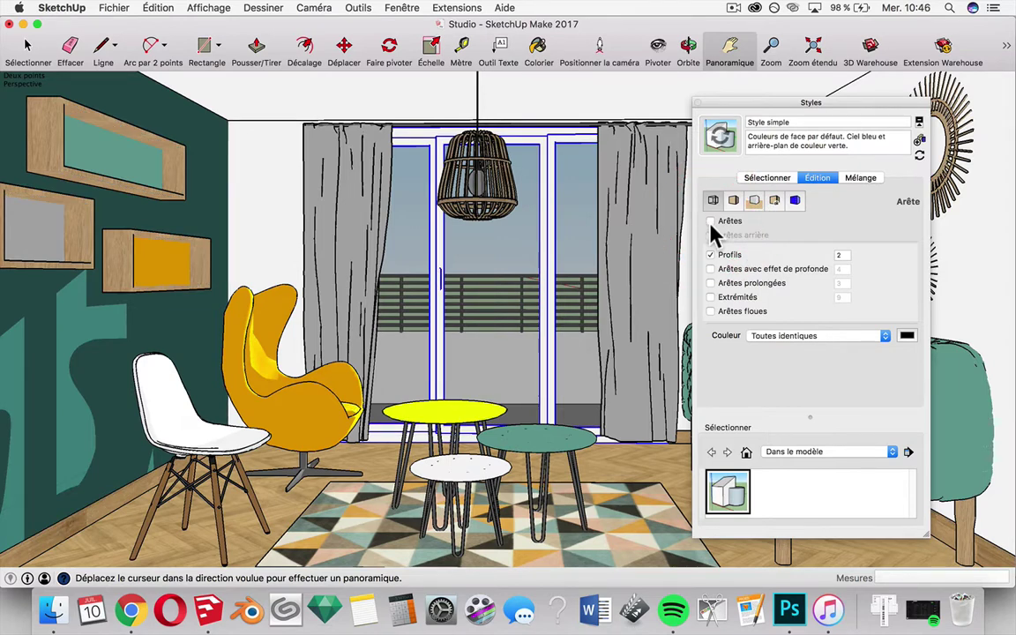
pyautogui.click(711, 255)
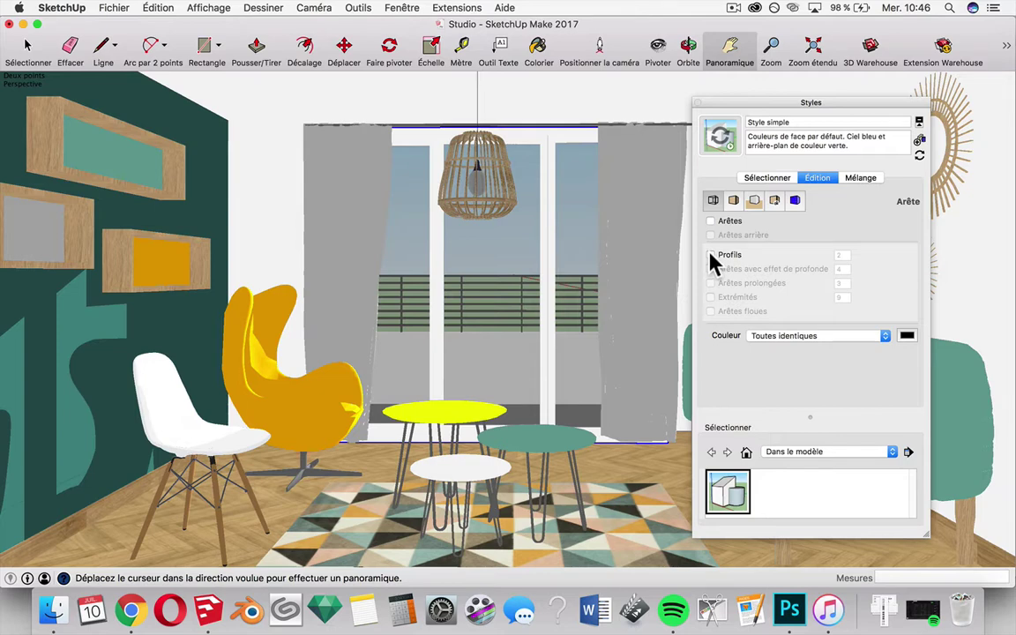
pyautogui.click(711, 255)
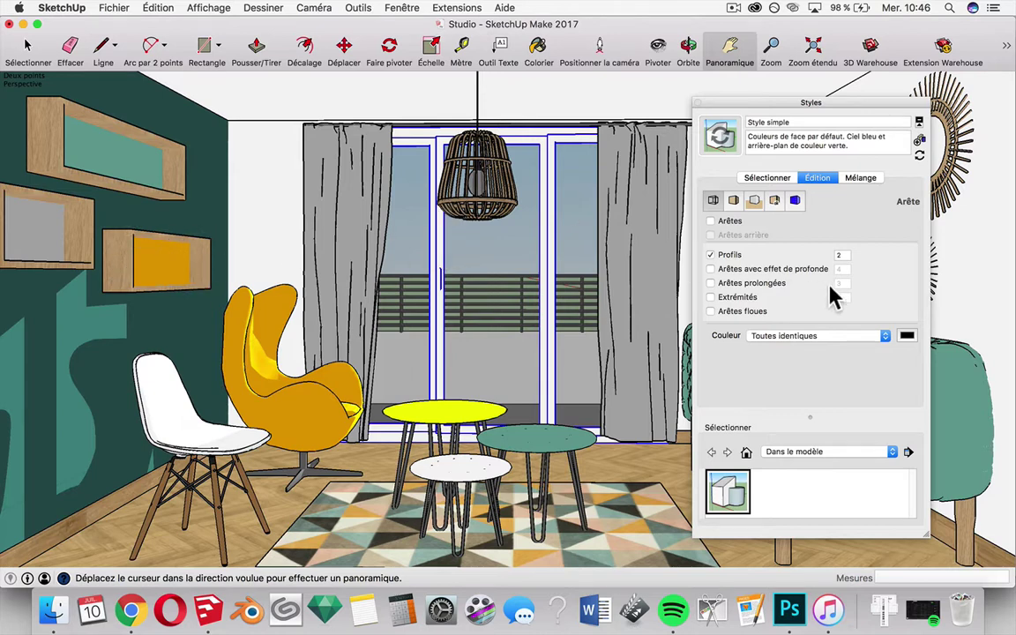
pyautogui.click(710, 255)
pyautogui.click(711, 221)
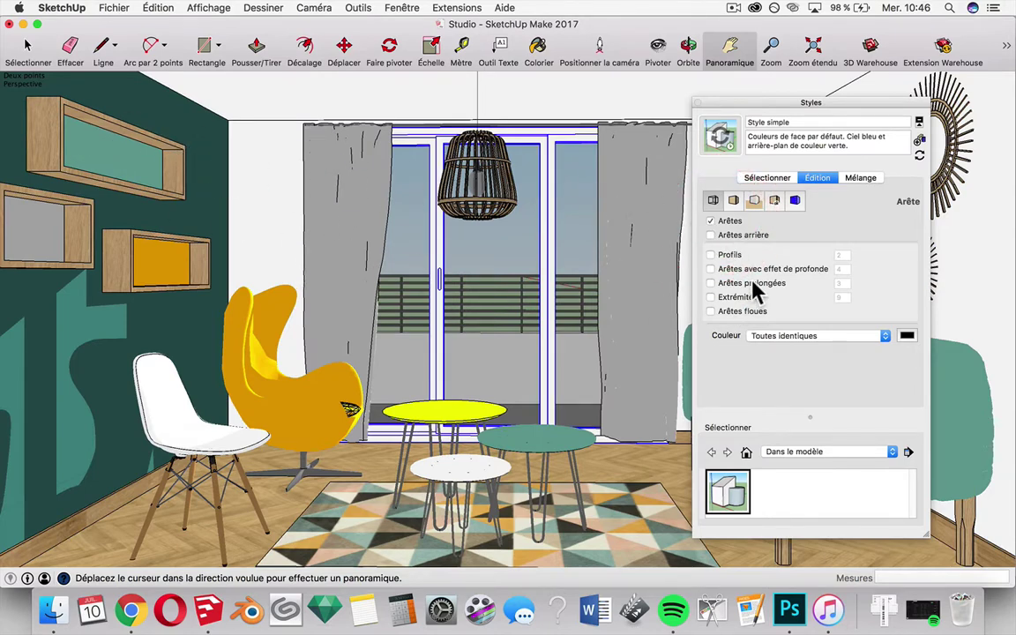
pyautogui.click(710, 255)
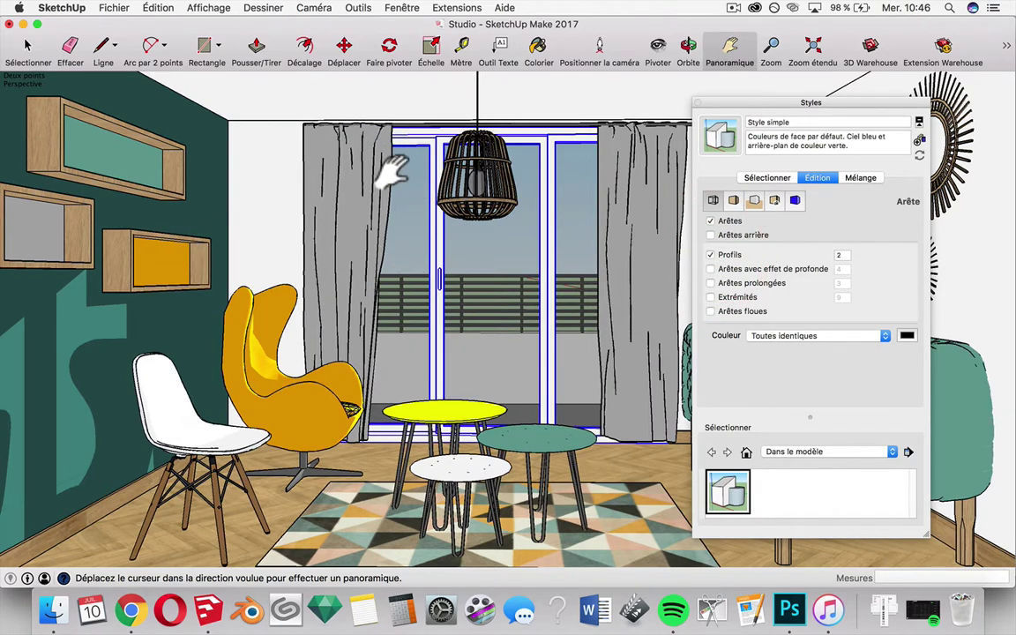
# Step: Set the Profils width to 1 and update Style simple with the change
pyautogui.click(839, 255)
pyautogui.write('1')
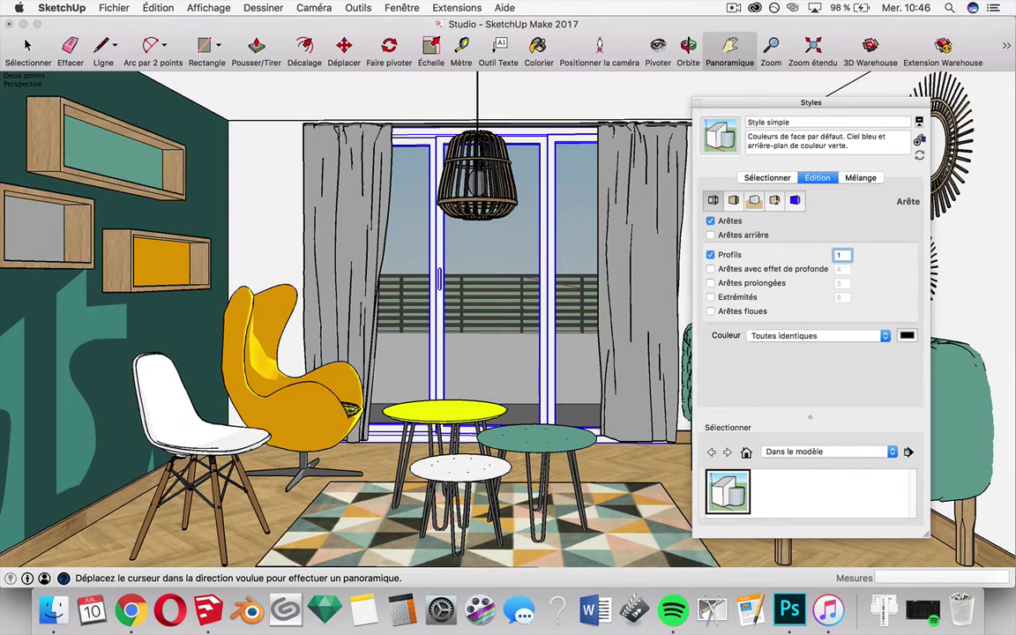
pyautogui.press('Return')
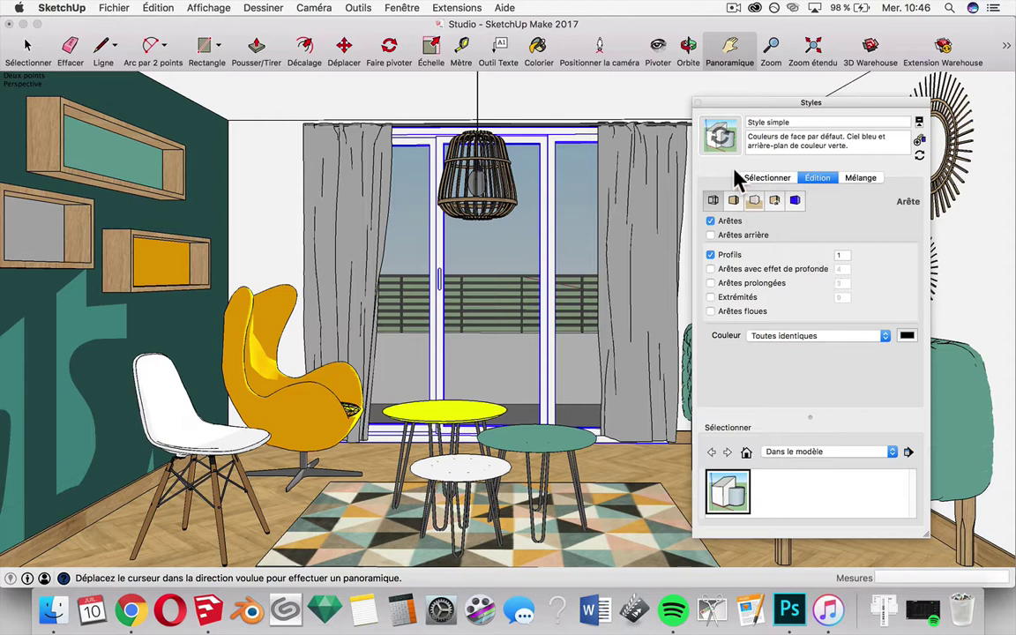
pyautogui.click(718, 134)
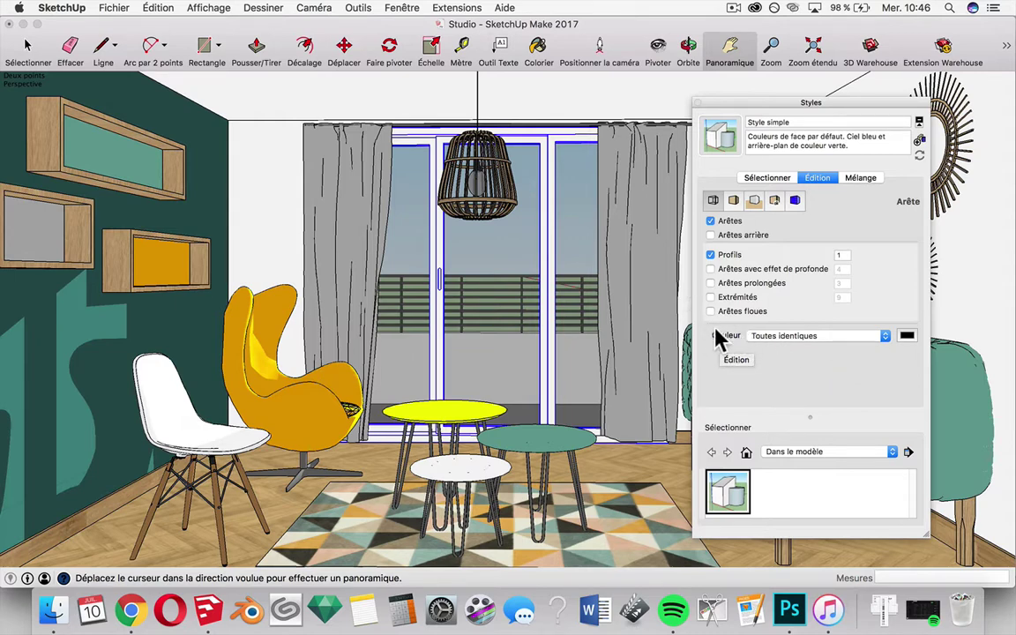
# Step: Colour the edges Tungstène dark grey from the crayon colours, after trying Acier and Fer
pyautogui.click(906, 336)
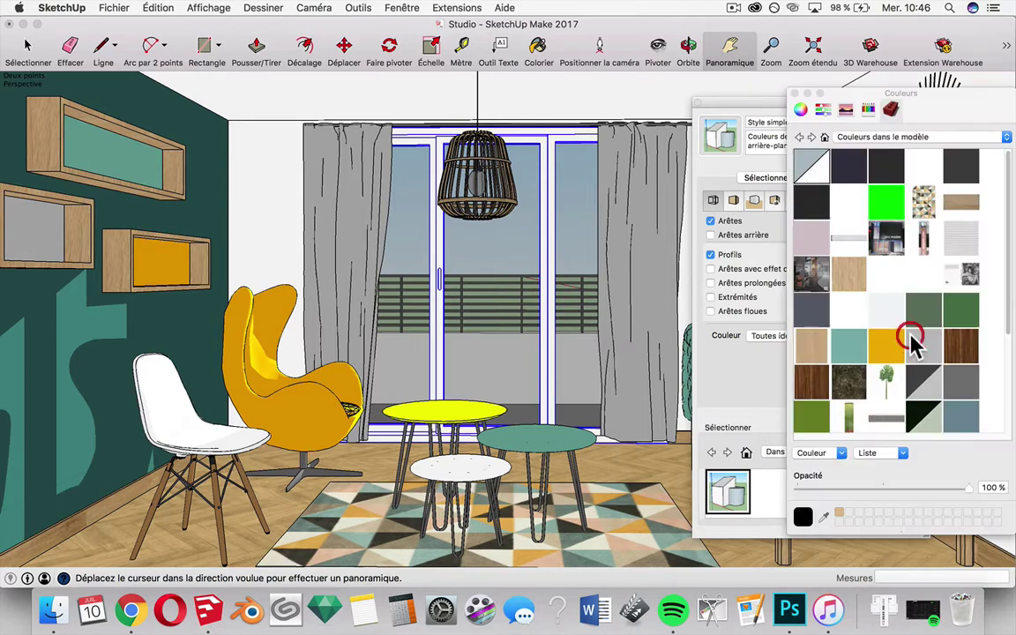
pyautogui.click(868, 109)
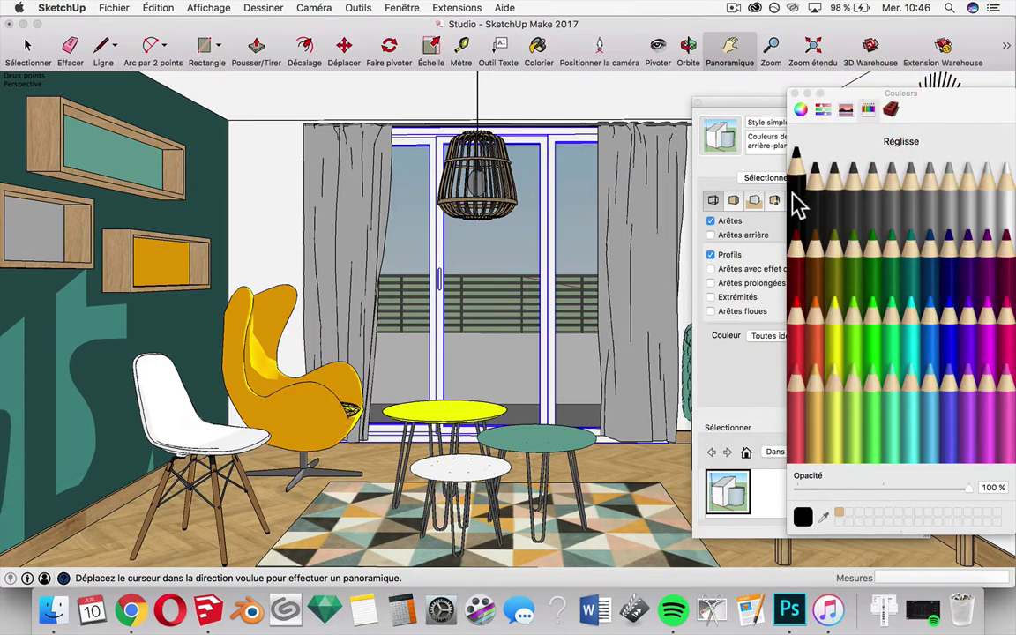
pyautogui.moveTo(796, 203); pyautogui.dragTo(835, 203)
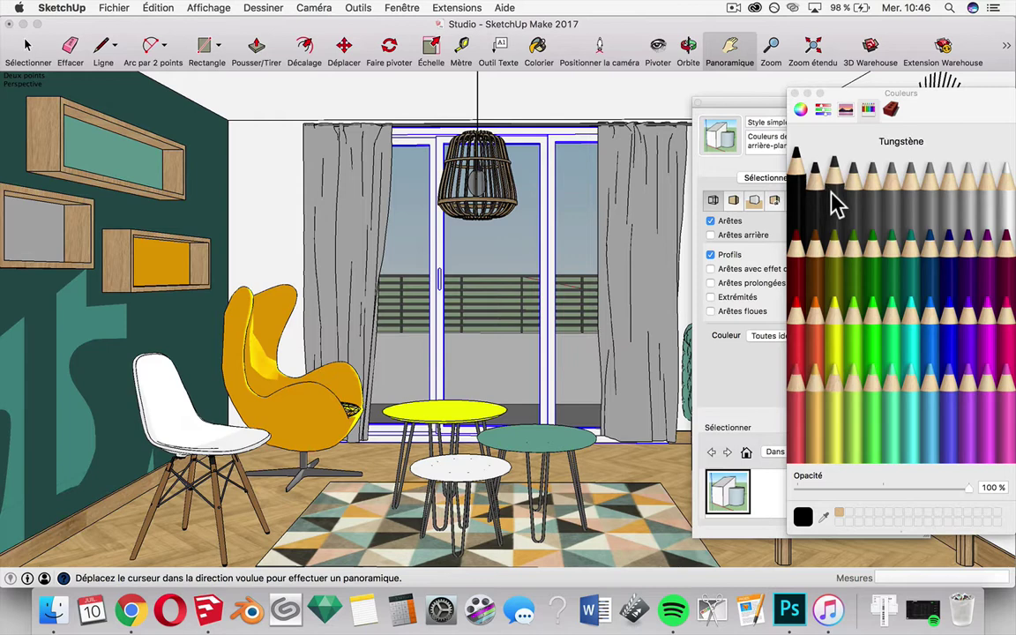
pyautogui.click(835, 203)
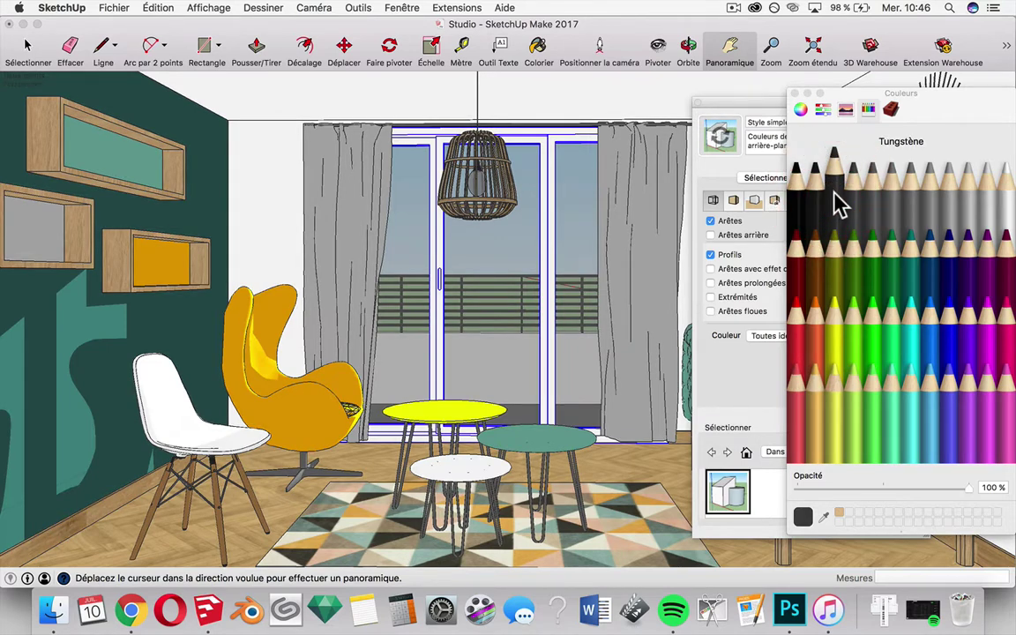
pyautogui.moveTo(835, 202)
pyautogui.mouseDown()
pyautogui.moveTo(873, 199)
pyautogui.moveTo(864, 199)
pyautogui.mouseUp()
pyautogui.click(880, 195)
pyautogui.click(854, 199)
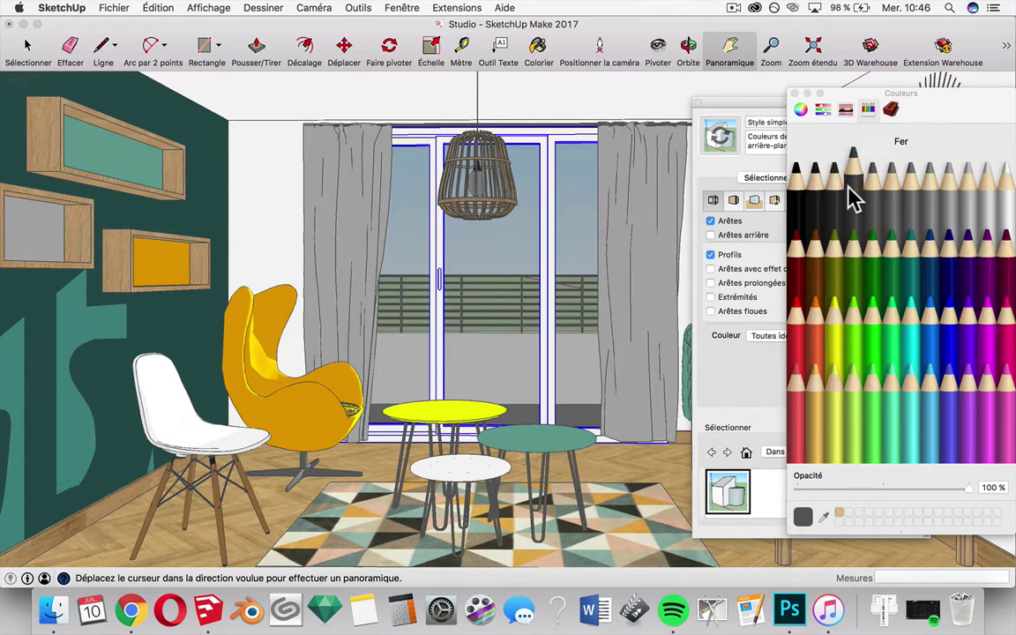
pyautogui.click(839, 200)
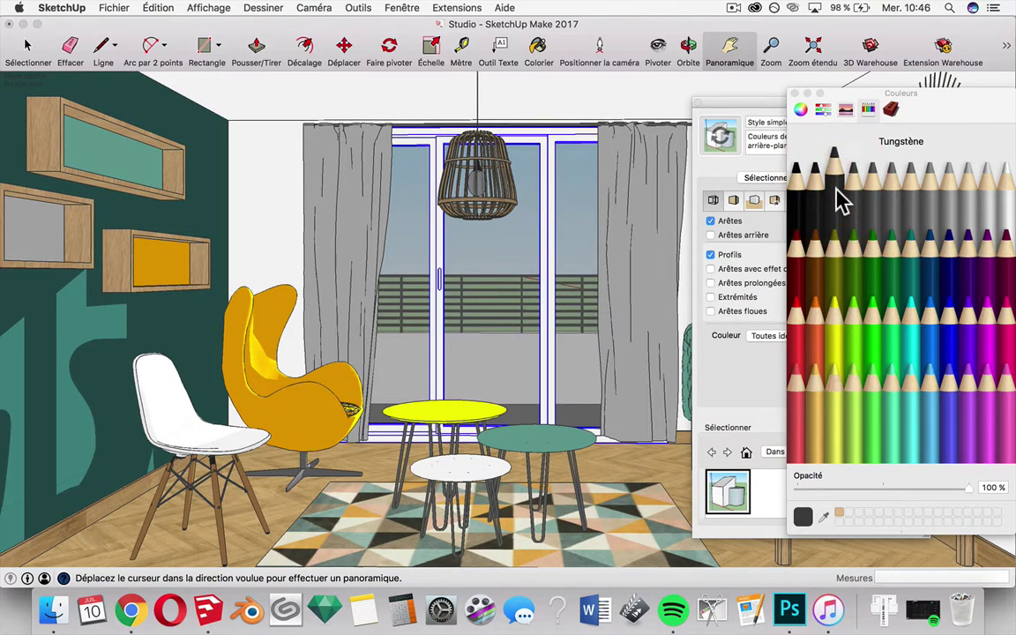
# Step: Close the colour picker, move the Styles panel aside, and update Style simple with the new colour
pyautogui.click(795, 94)
pyautogui.moveTo(719, 105)
pyautogui.mouseDown()
pyautogui.moveTo(459, 470)
pyautogui.moveTo(685, 133)
pyautogui.moveTo(477, 173)
pyautogui.mouseUp()
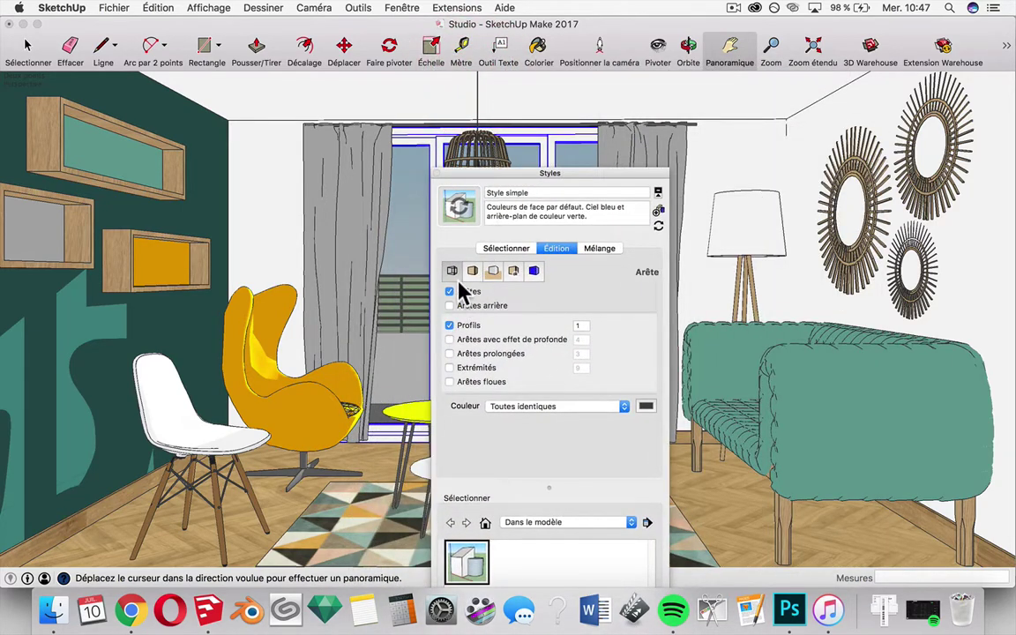
pyautogui.click(415, 187)
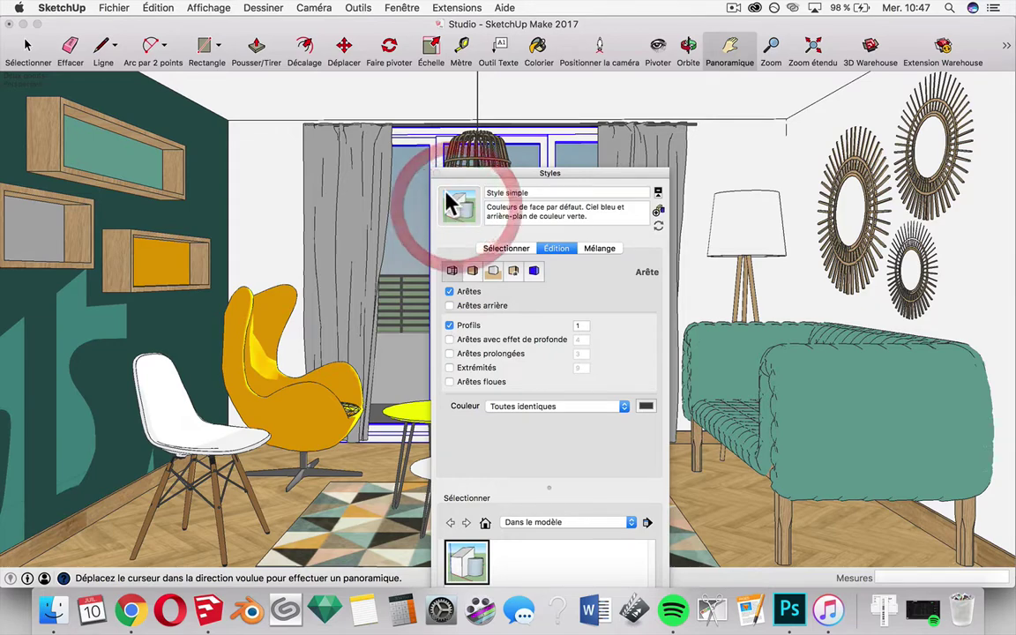
# Step: Close SketchUp's style settings, then scroll the Chrome article to Conseil n°6 on ground and background colours
pyautogui.click(435, 173)
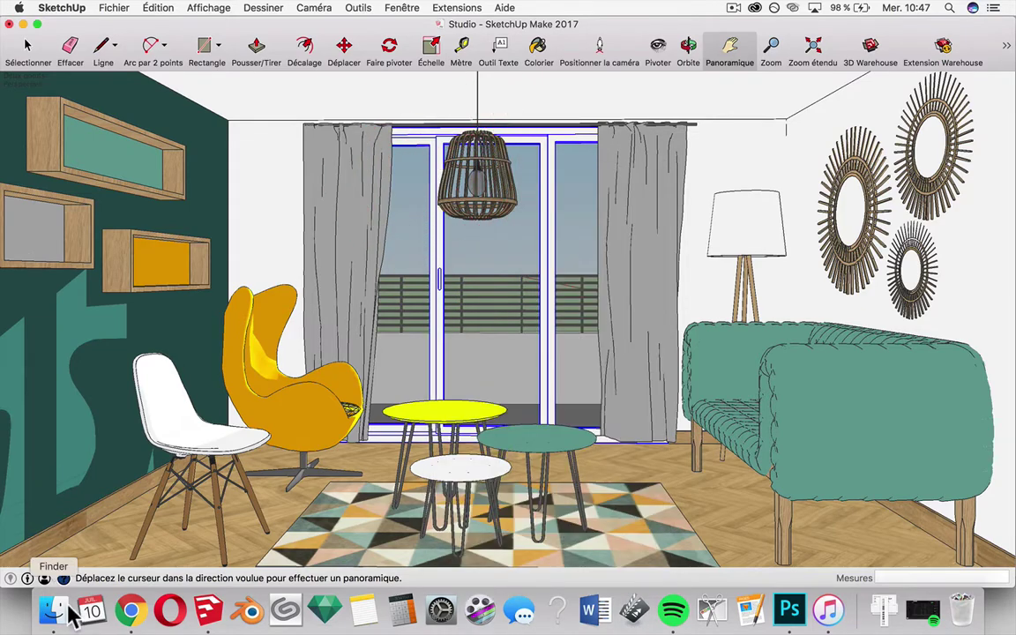
pyautogui.click(131, 610)
pyautogui.scroll(-5, 356, 218)
pyautogui.scroll(-3, 358, 220)
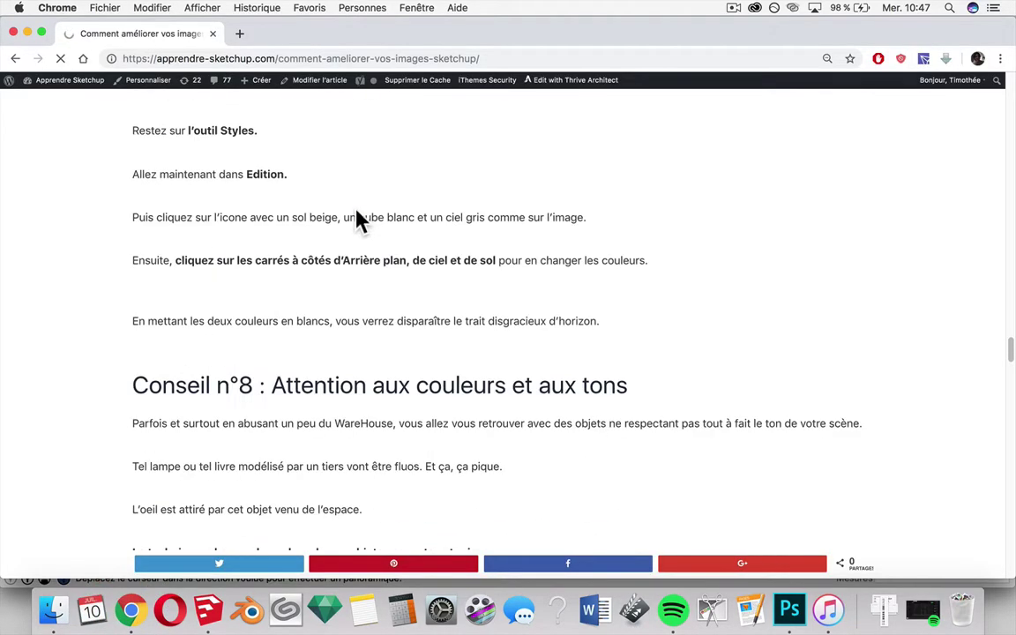
pyautogui.scroll(3, 357, 225)
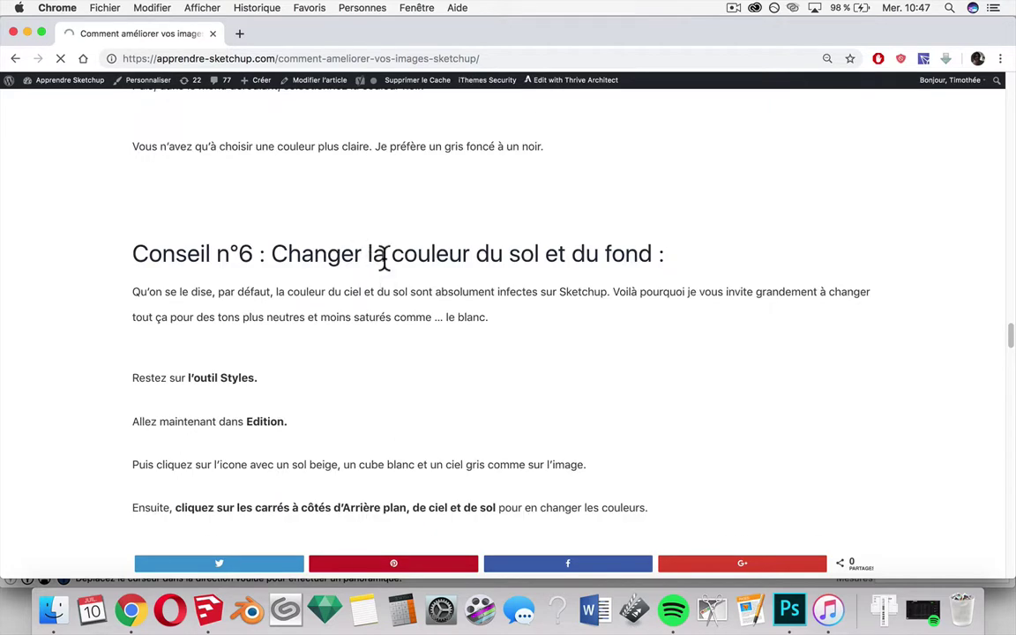
pyautogui.scroll(-1, 501, 256)
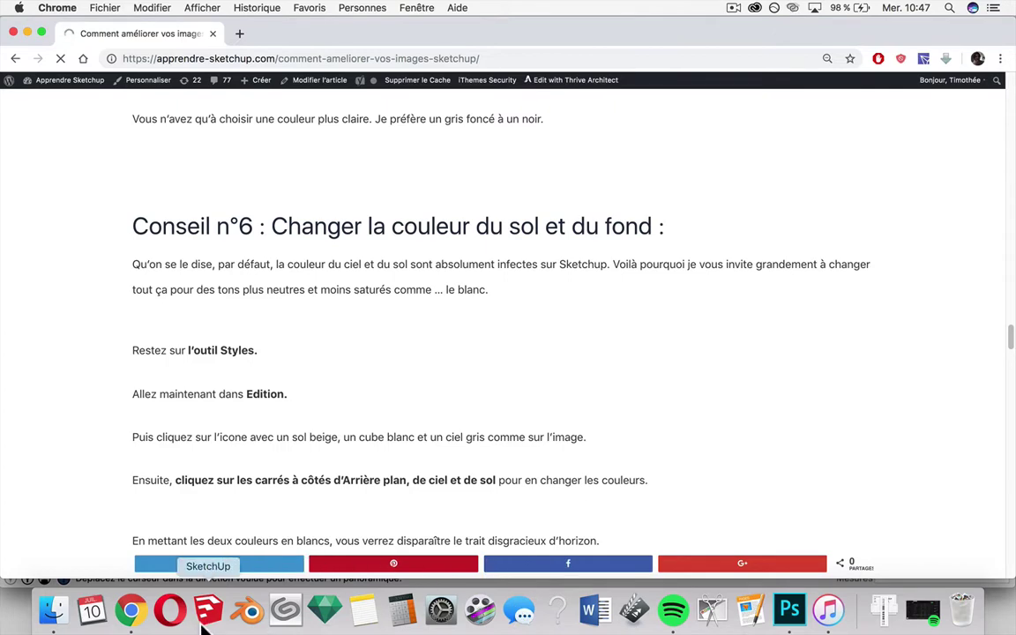
# Step: Put the room view in two-point perspective and pan slightly to reframe window, armchair and sofa
pyautogui.click(208, 610)
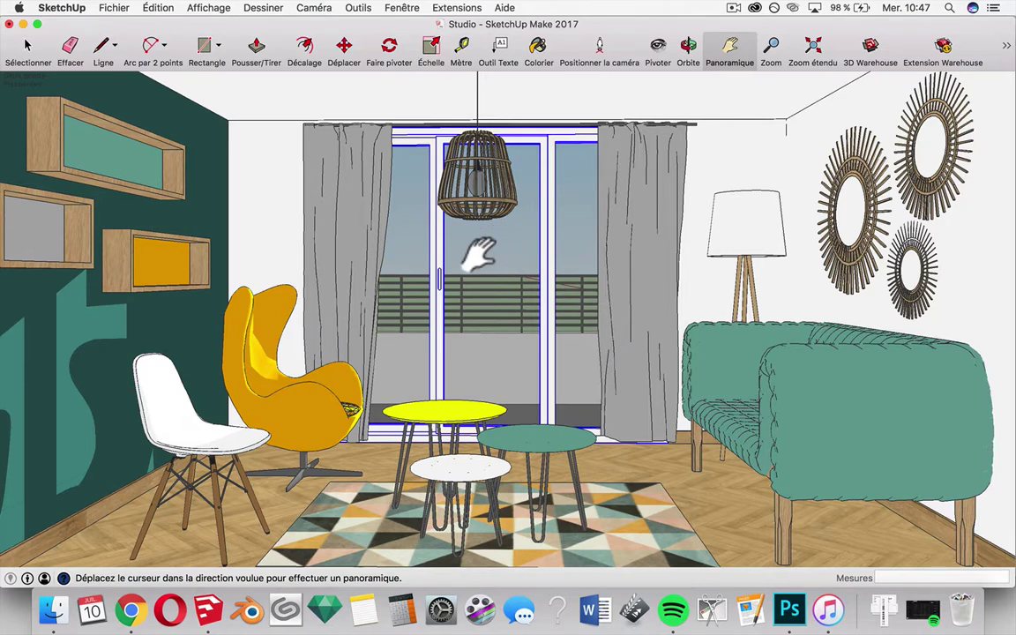
pyautogui.moveTo(598, 250); pyautogui.dragTo(604, 254, button='middle')
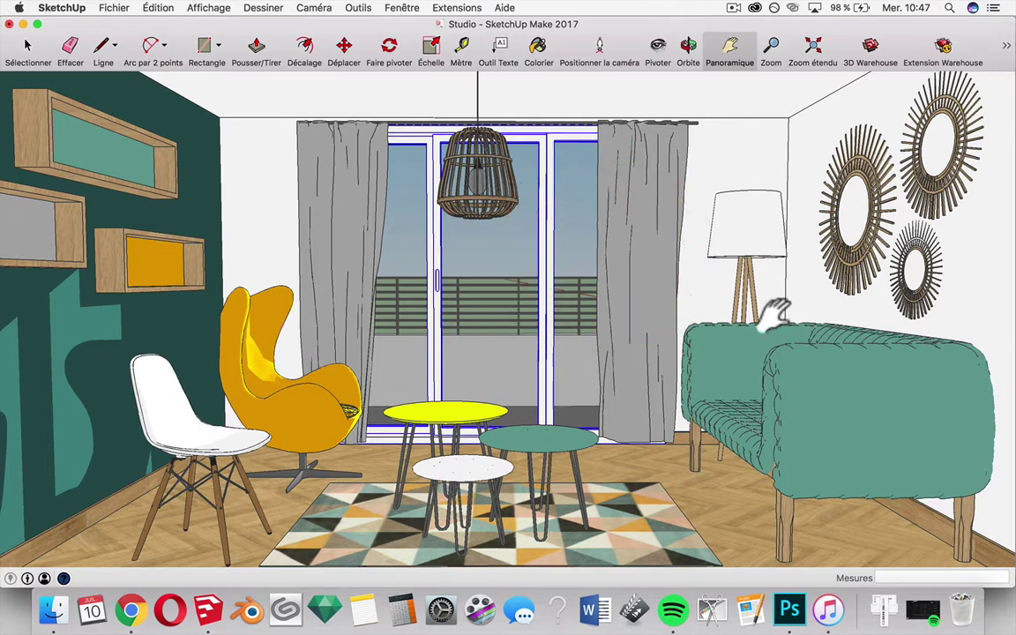
pyautogui.click(313, 7)
pyautogui.click(322, 75)
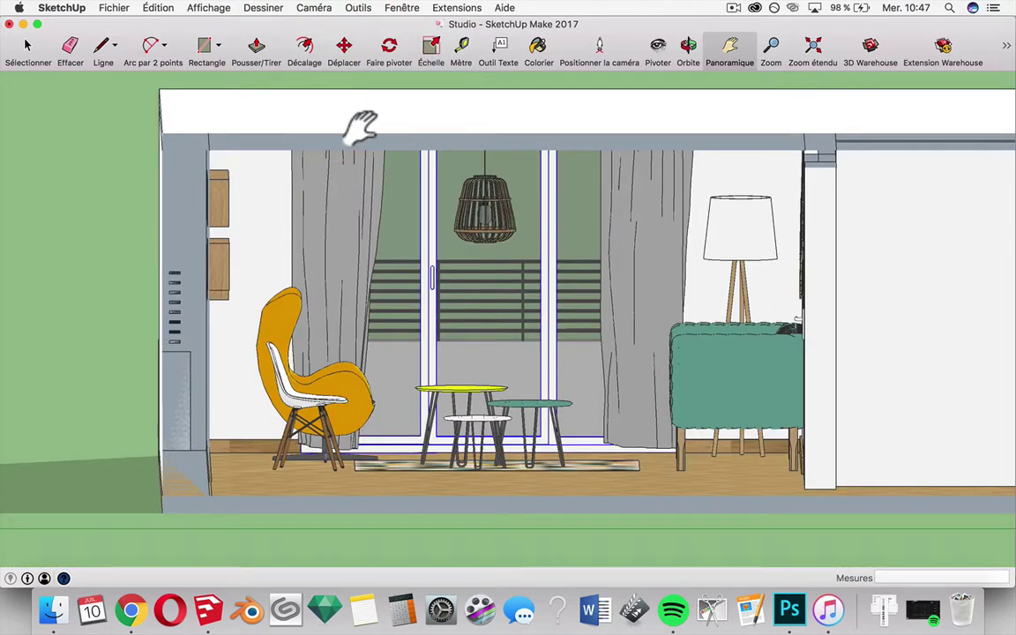
pyautogui.click(263, 8)
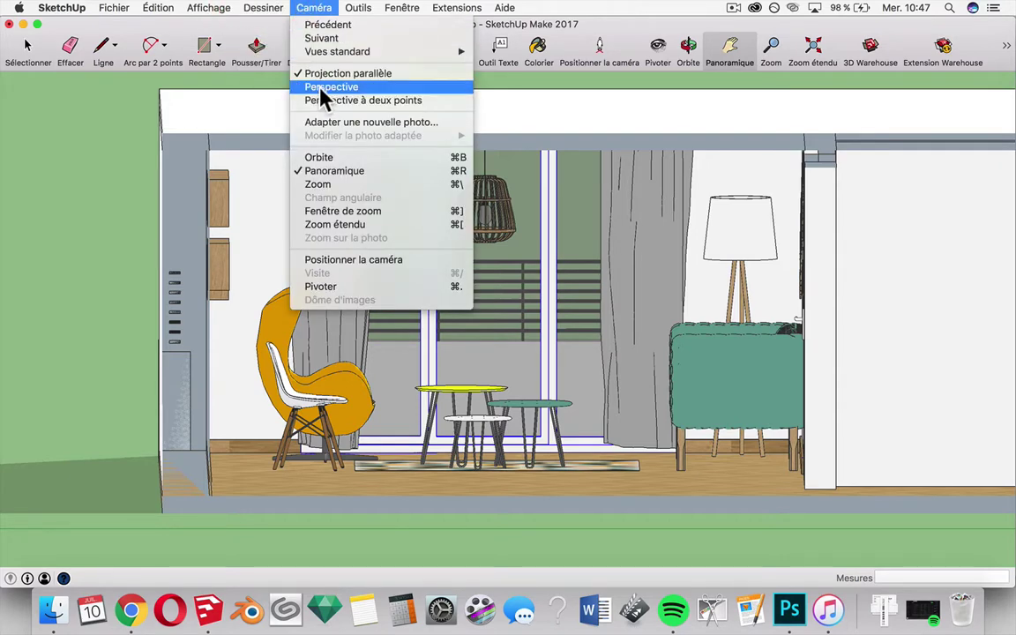
pyautogui.click(322, 100)
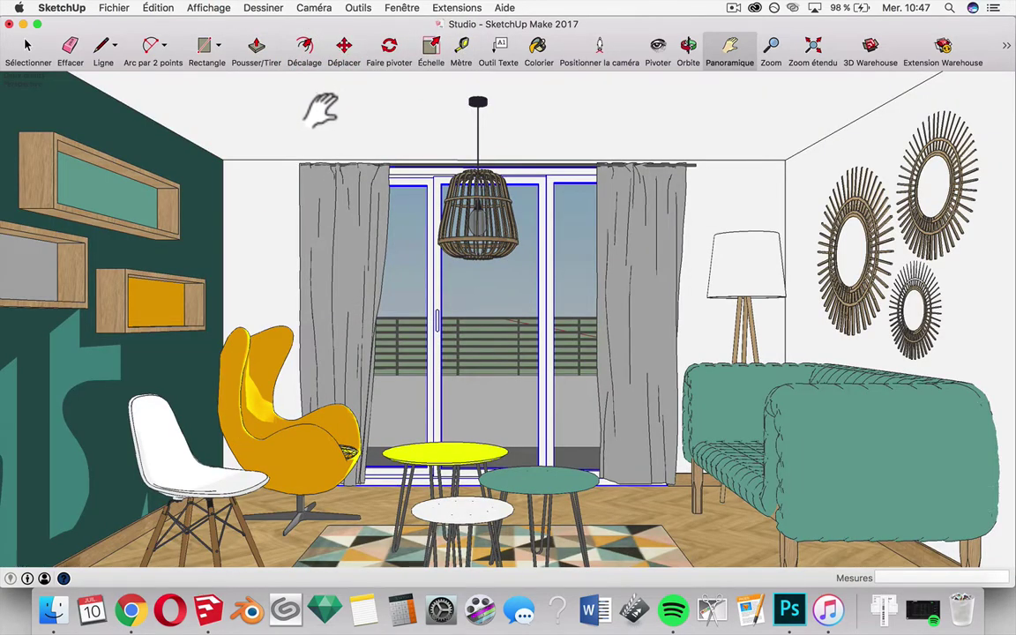
pyautogui.moveTo(338, 189)
pyautogui.mouseDown()
pyautogui.moveTo(348, 182)
pyautogui.moveTo(333, 161)
pyautogui.mouseUp()
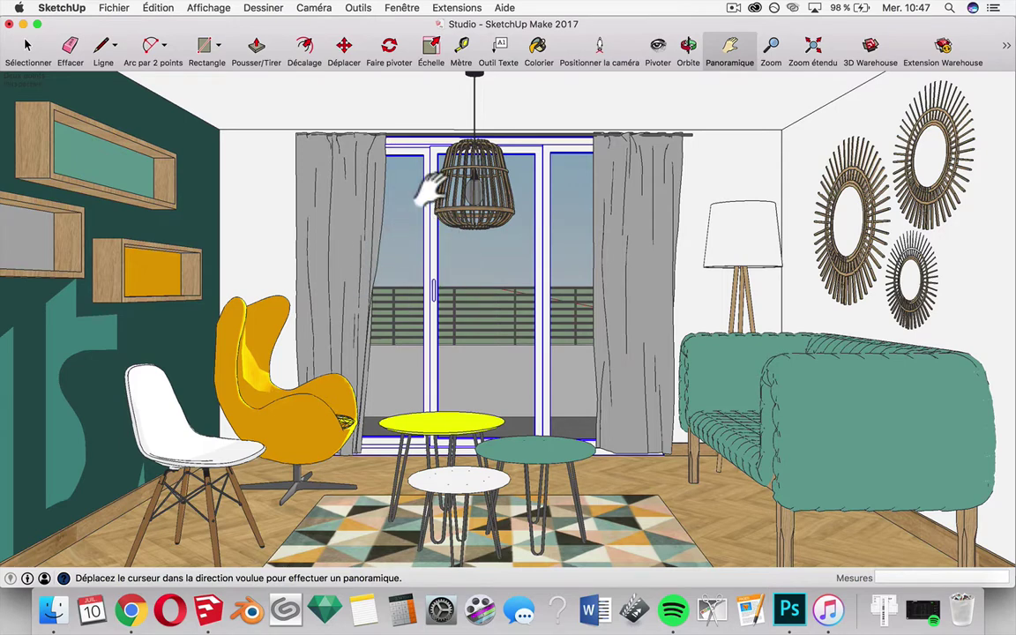
# Step: Show the Styles panel's Arrière-plan settings for sky and ground, moved aside to the right
pyautogui.click(401, 8)
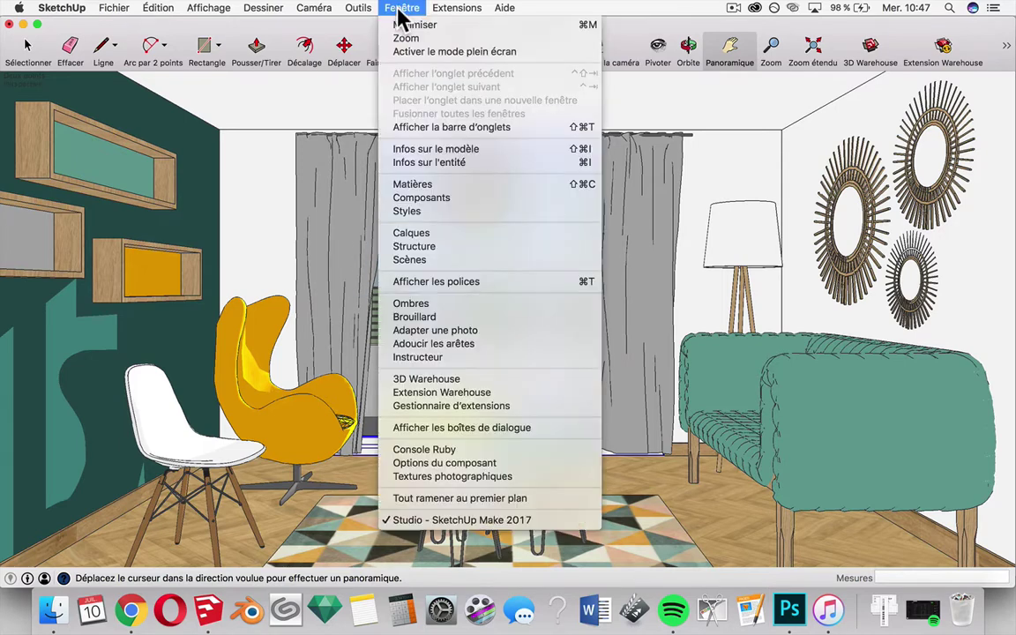
pyautogui.click(438, 208)
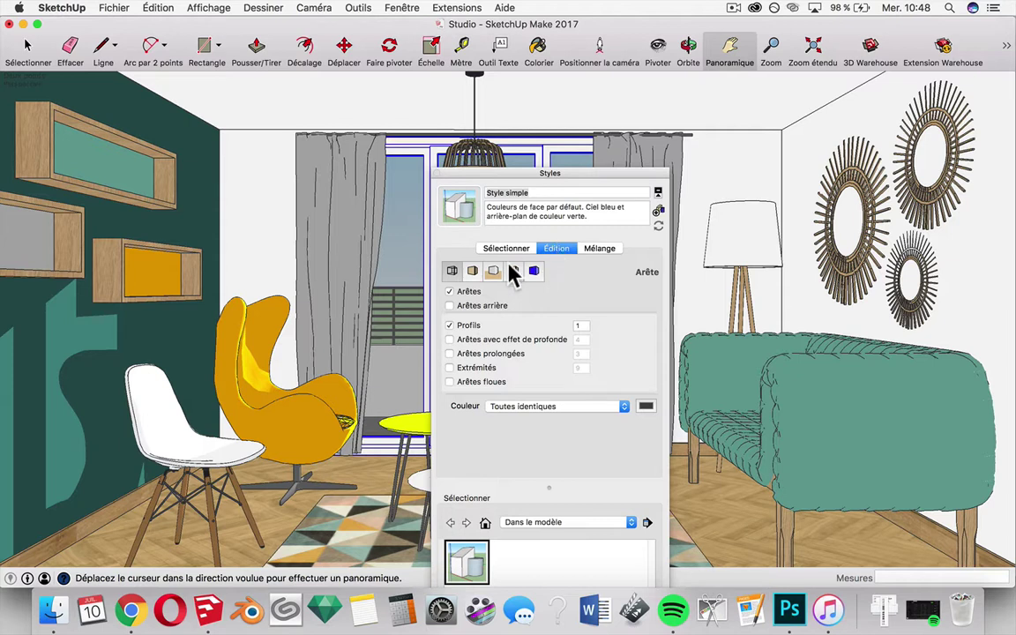
pyautogui.click(492, 271)
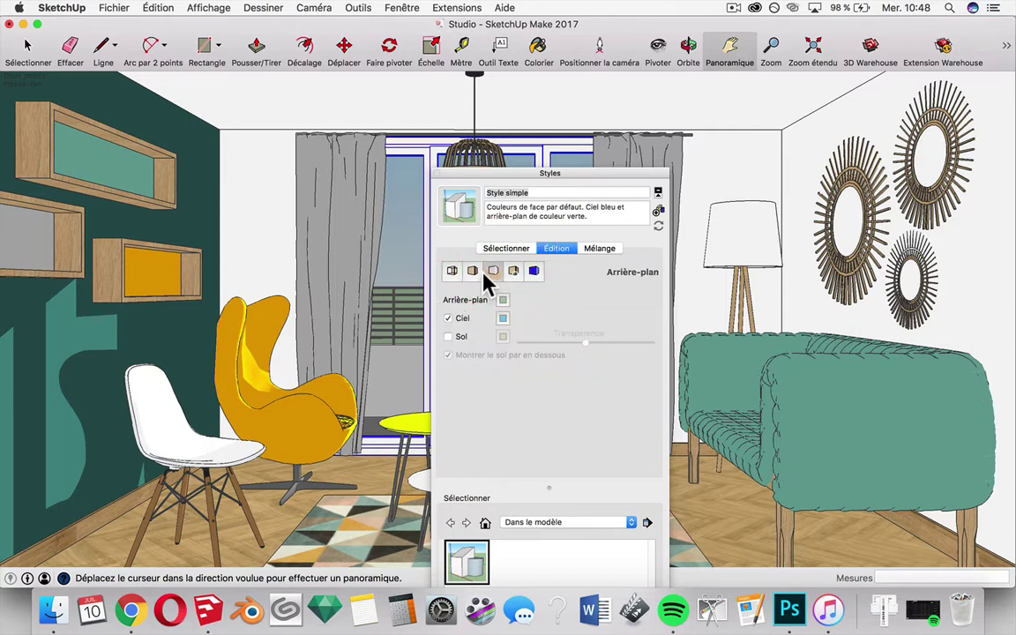
pyautogui.moveTo(514, 178); pyautogui.dragTo(789, 109)
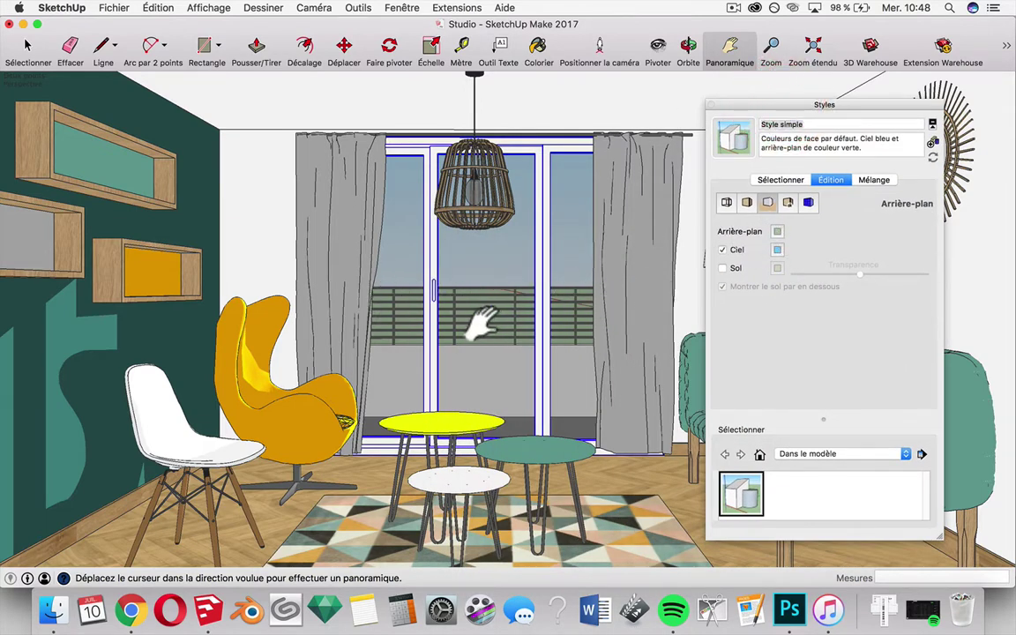
# Step: Try light grey and white crayons for the sky colour
pyautogui.click(777, 250)
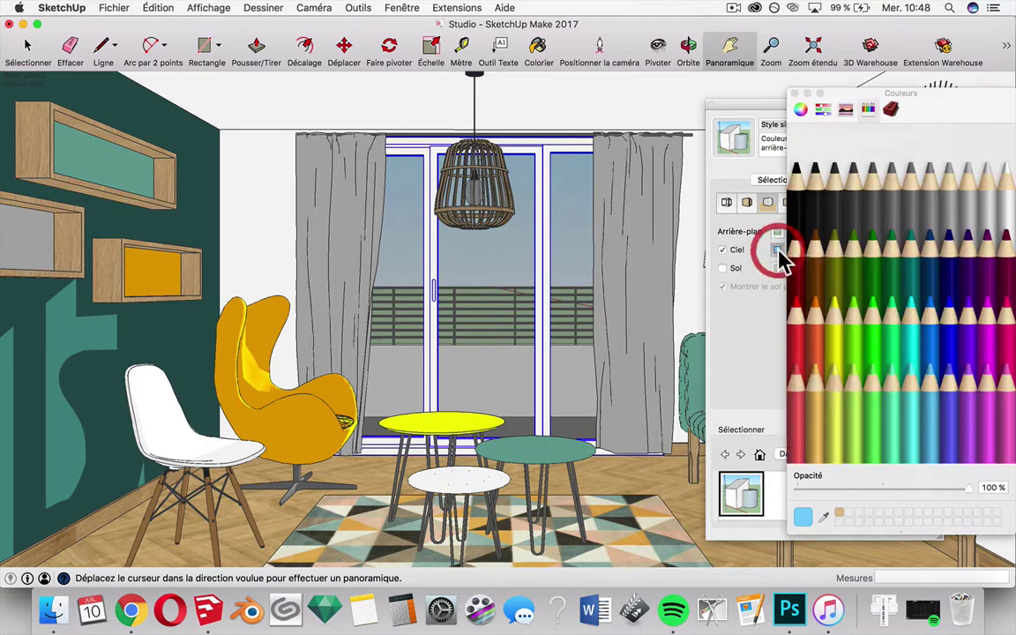
pyautogui.click(990, 187)
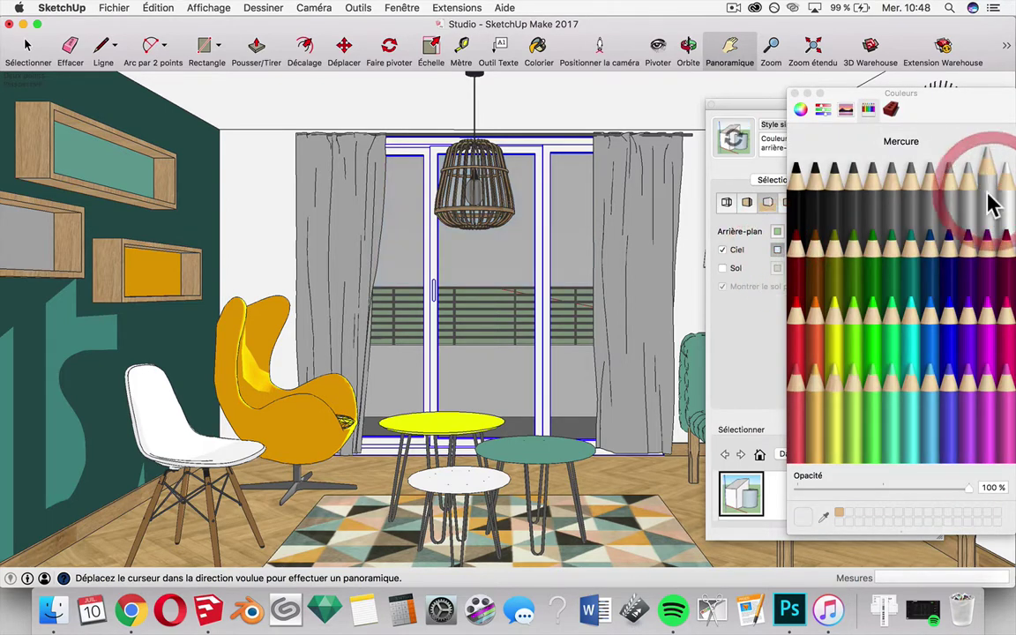
pyautogui.click(1005, 185)
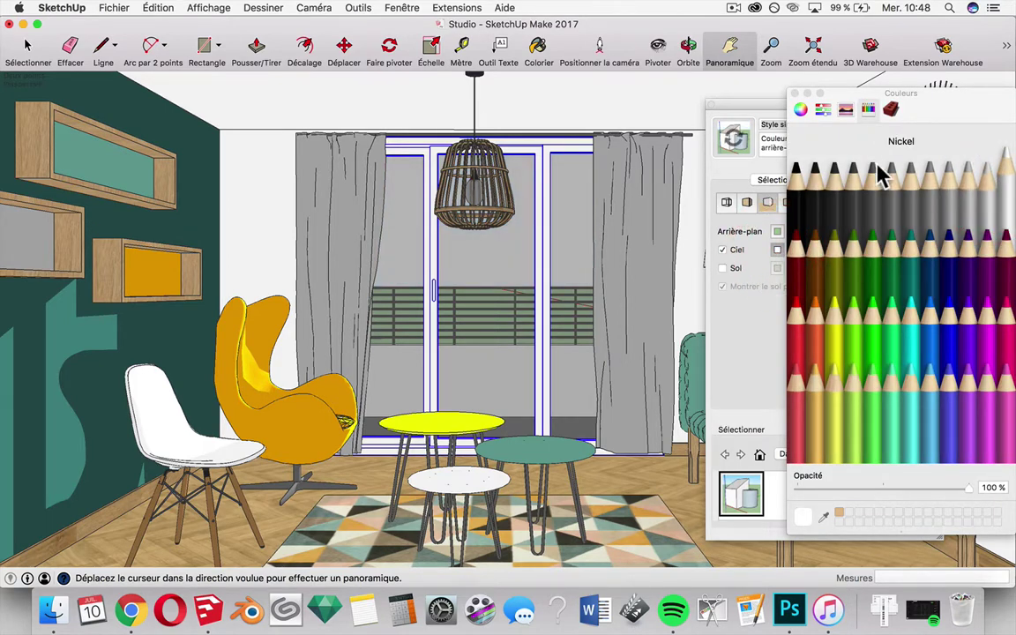
pyautogui.click(794, 92)
# Step: Set the background colour to the Mercure light grey crayon
pyautogui.click(777, 250)
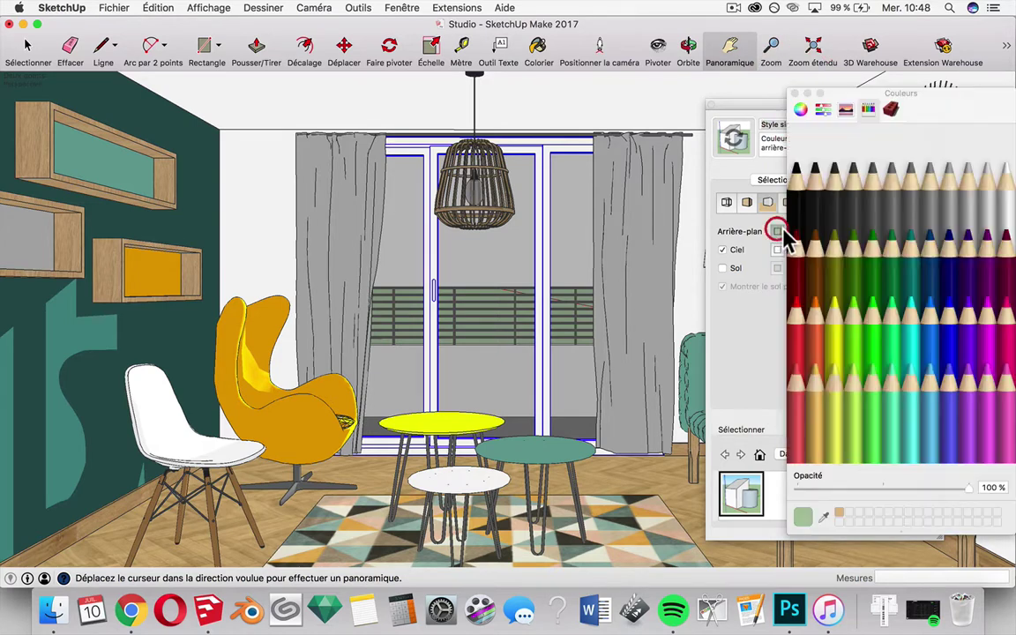
pyautogui.click(945, 198)
pyautogui.click(913, 187)
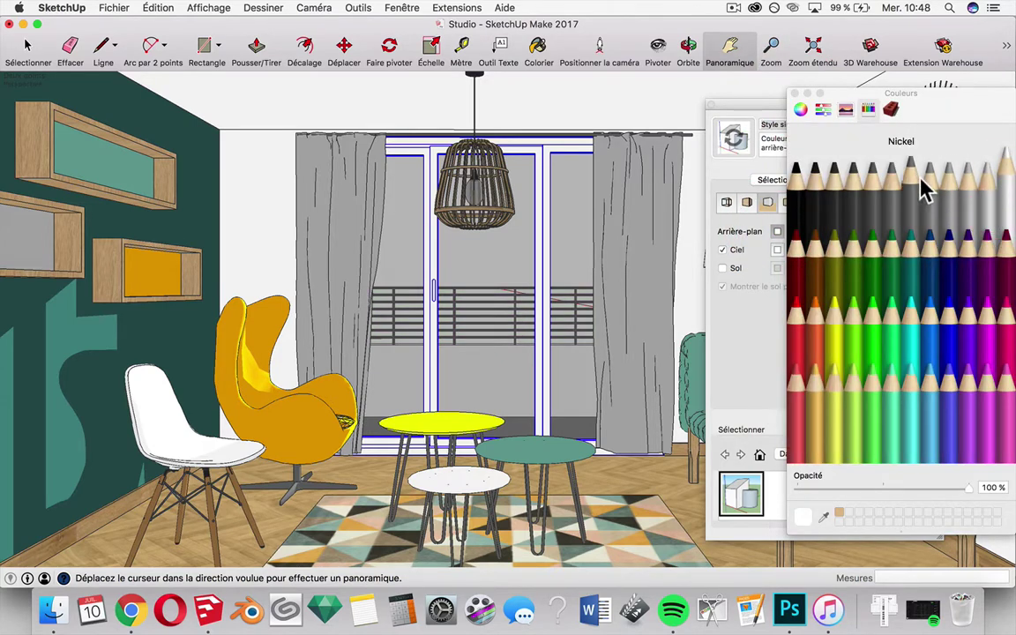
pyautogui.click(1003, 176)
pyautogui.click(987, 185)
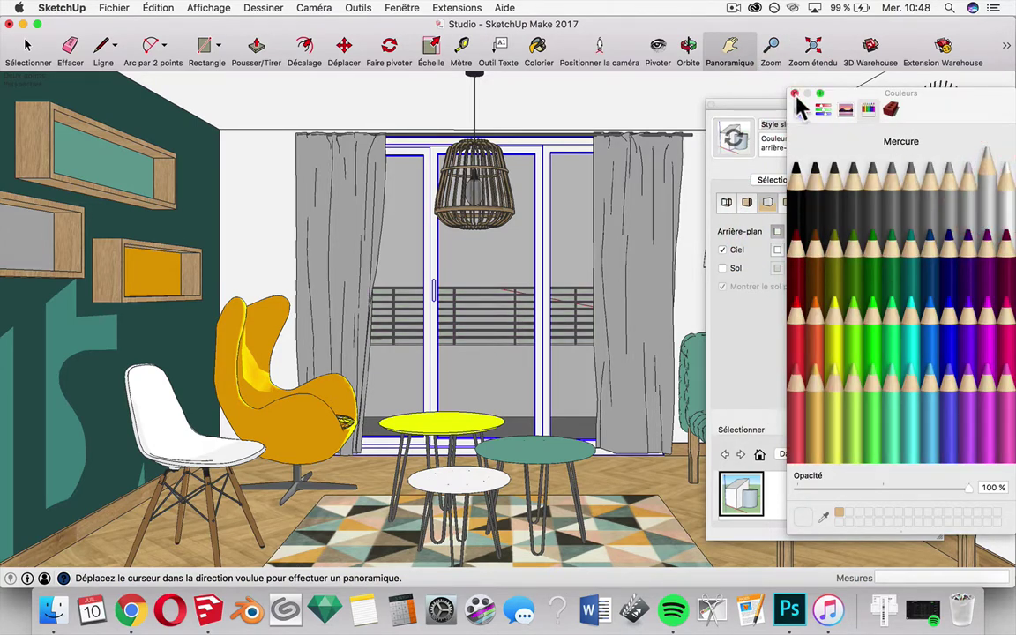
pyautogui.click(716, 95)
pyautogui.click(776, 250)
pyautogui.click(991, 192)
pyautogui.click(984, 184)
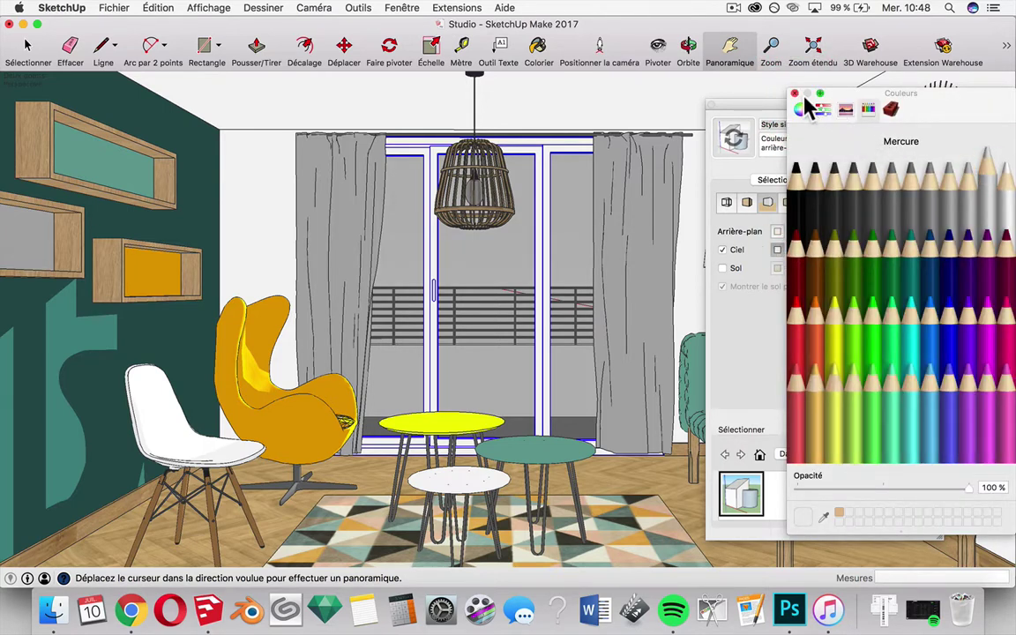
pyautogui.click(724, 102)
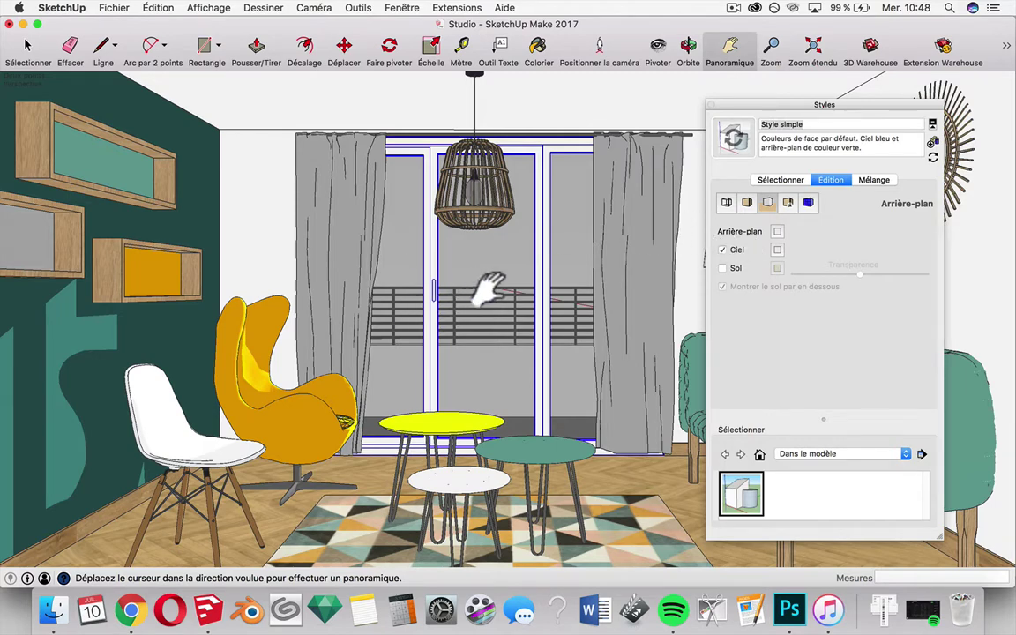
# Step: Recheck the background colour, then close the colour chooser and Styles panel
pyautogui.click(776, 231)
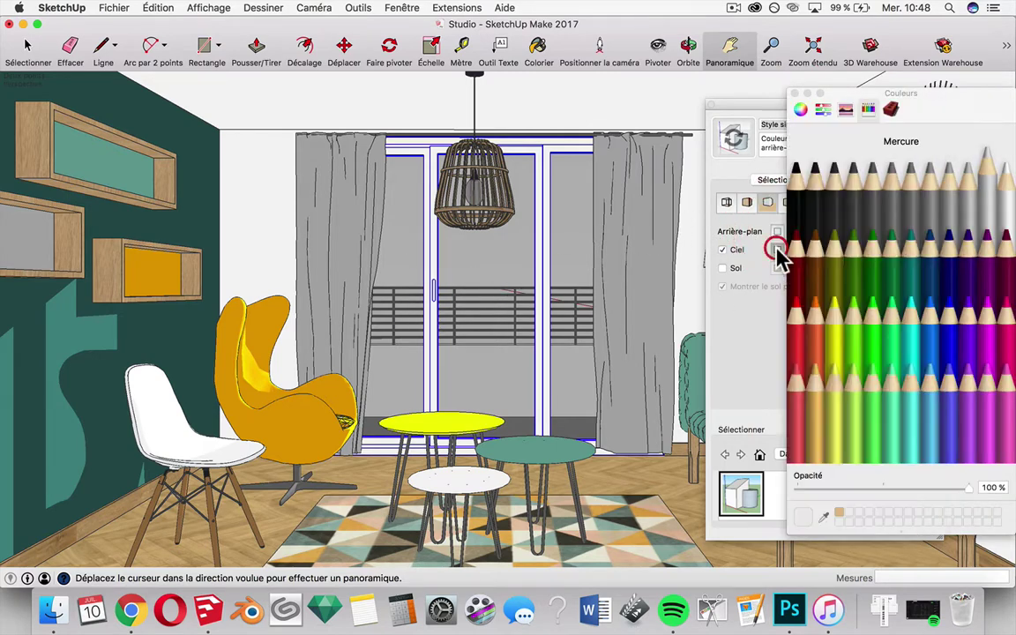
pyautogui.click(794, 92)
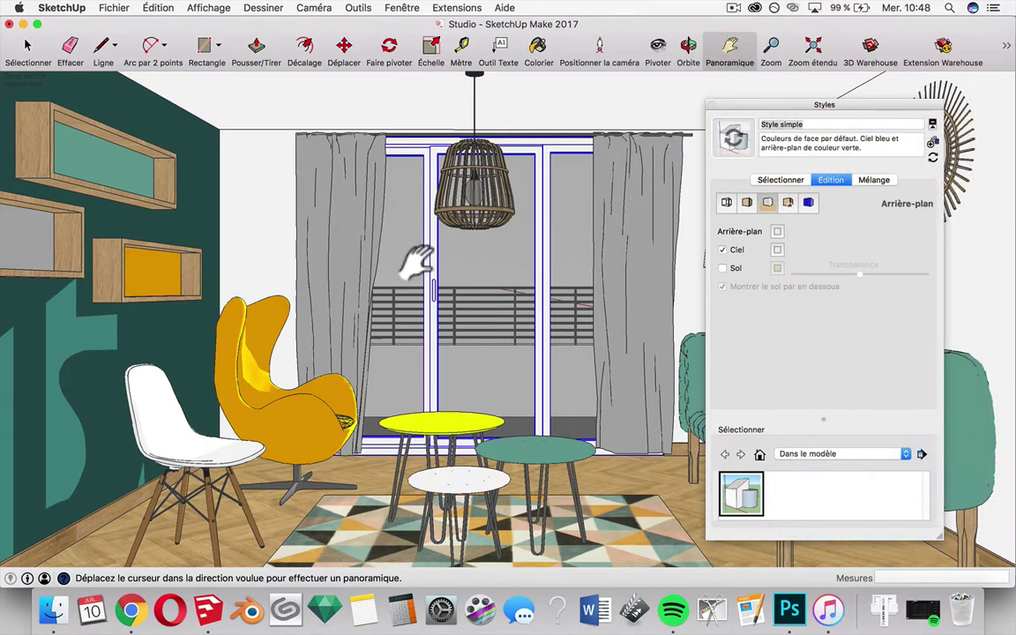
pyautogui.click(712, 105)
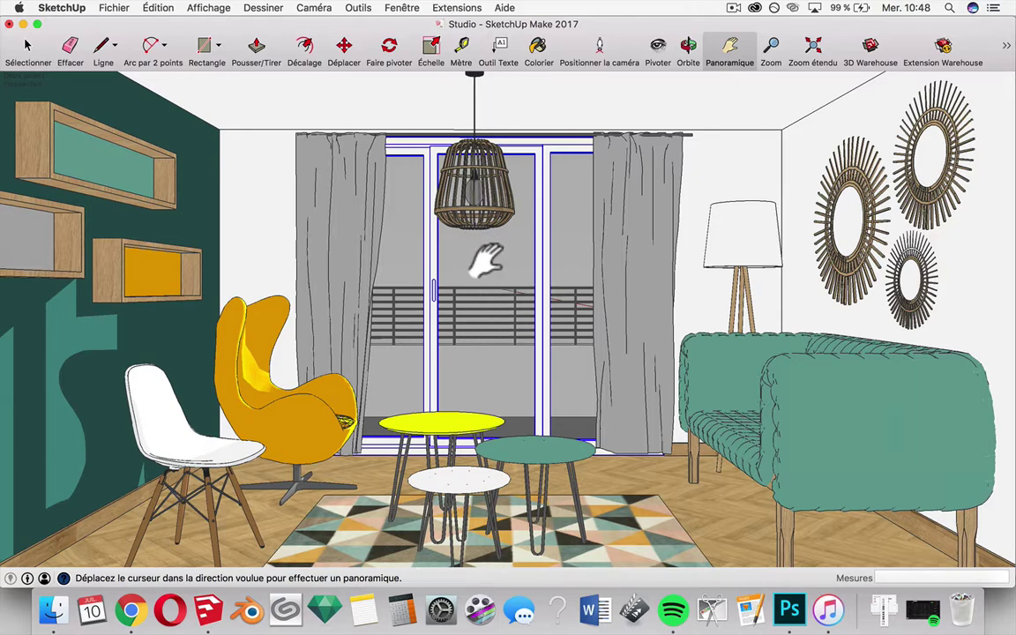
# Step: Reopen the style background settings and try colour-wheel tints for the background
pyautogui.click(415, 9)
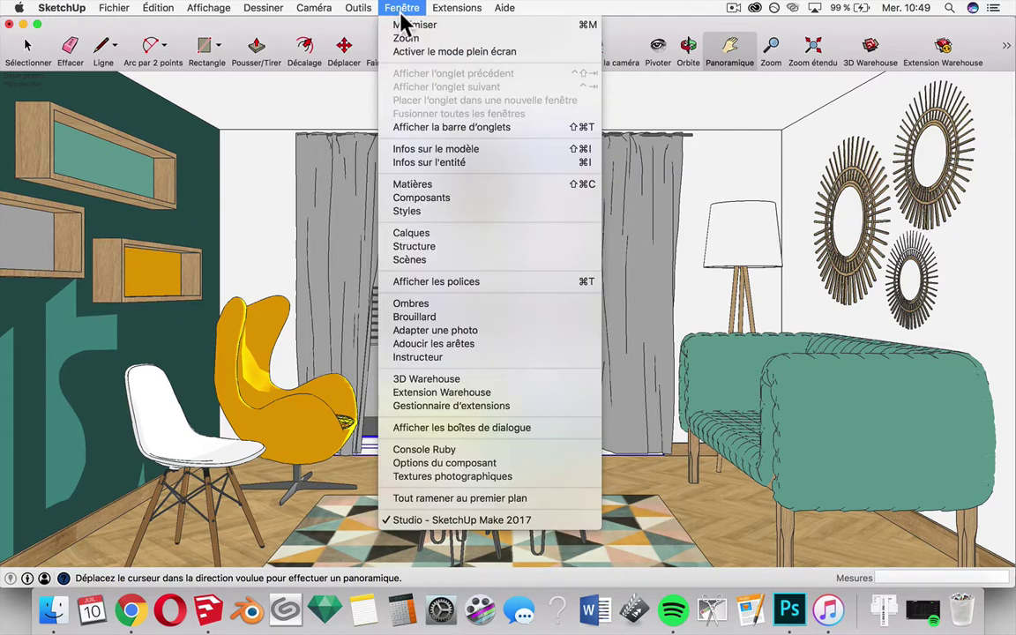
pyautogui.click(407, 212)
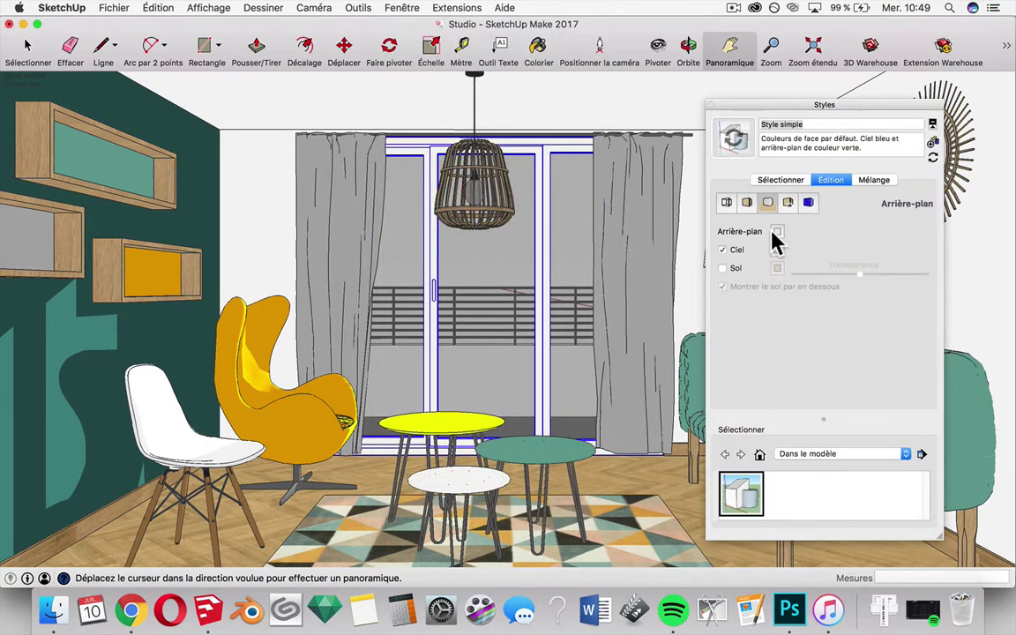
pyautogui.click(776, 231)
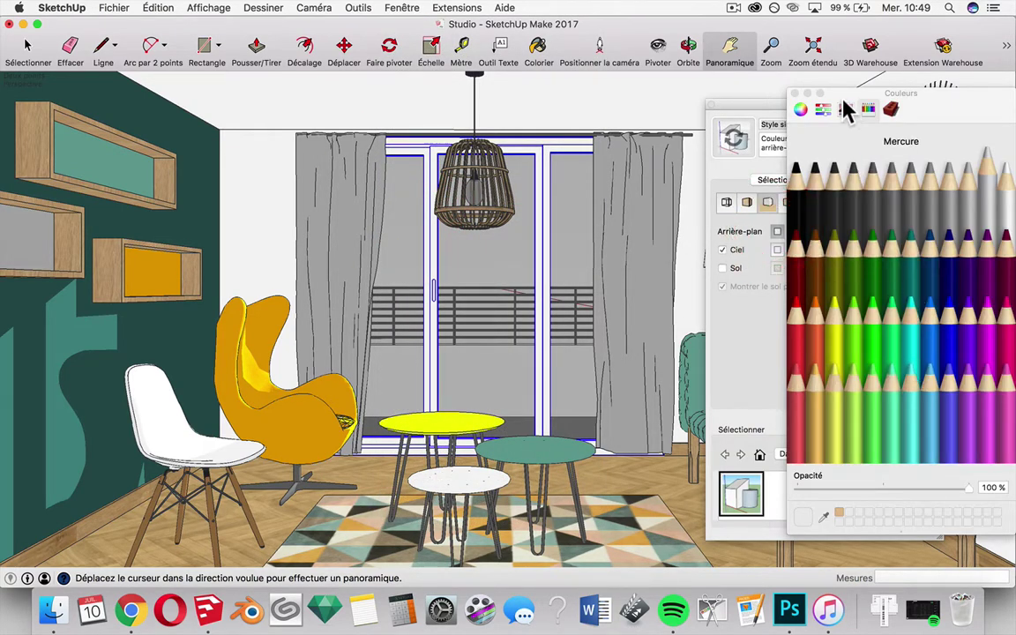
pyautogui.click(800, 110)
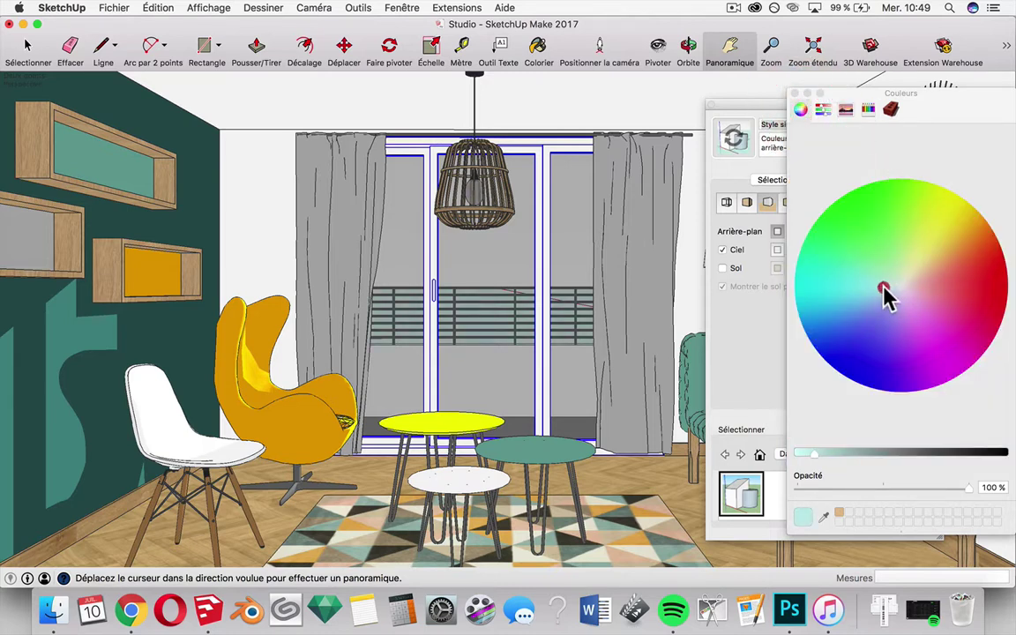
pyautogui.click(887, 286)
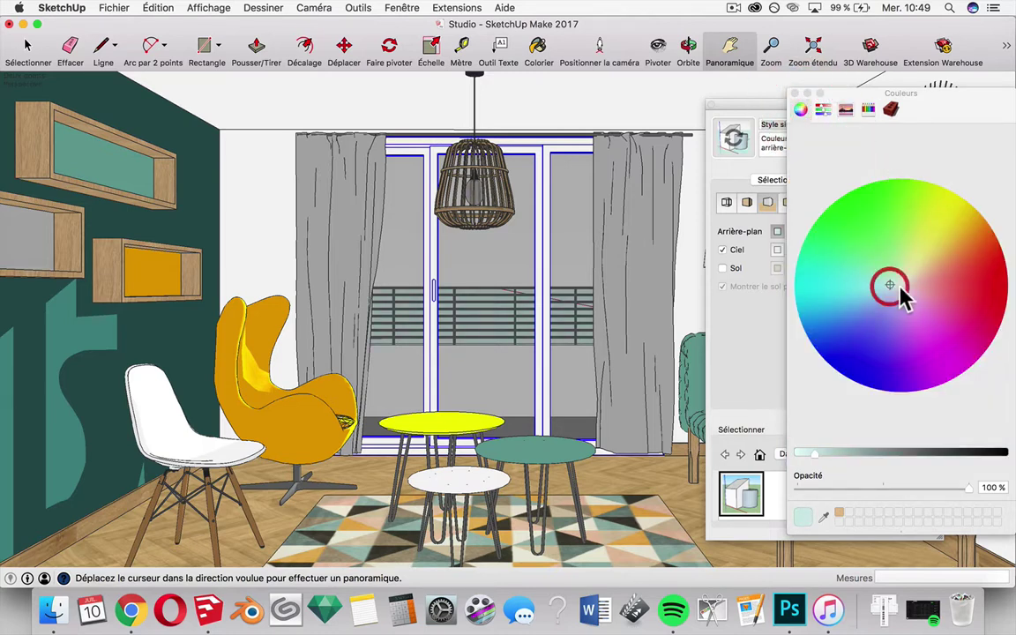
pyautogui.click(833, 516)
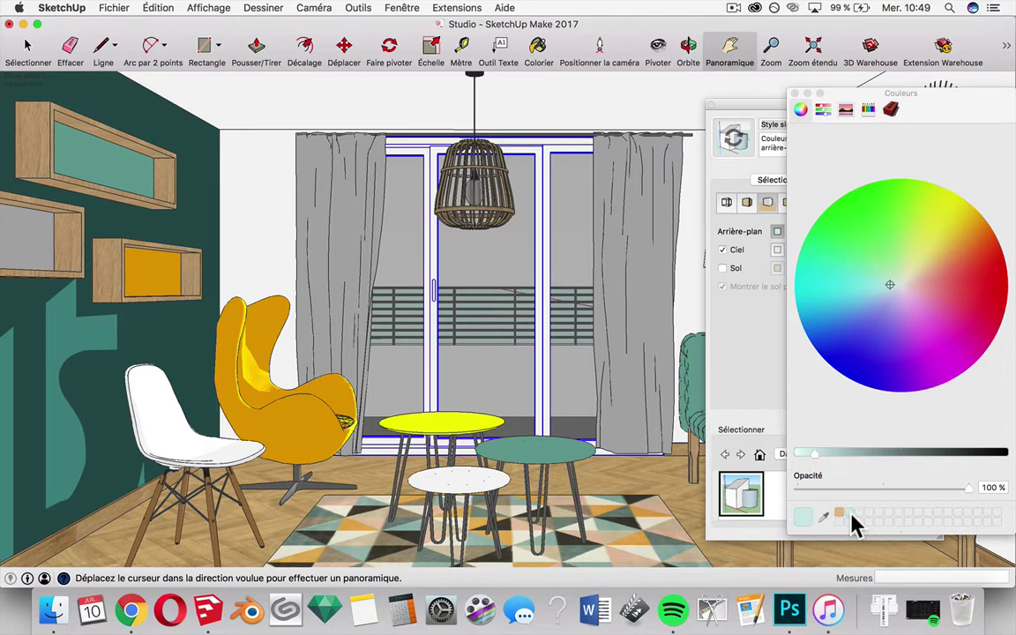
pyautogui.click(795, 92)
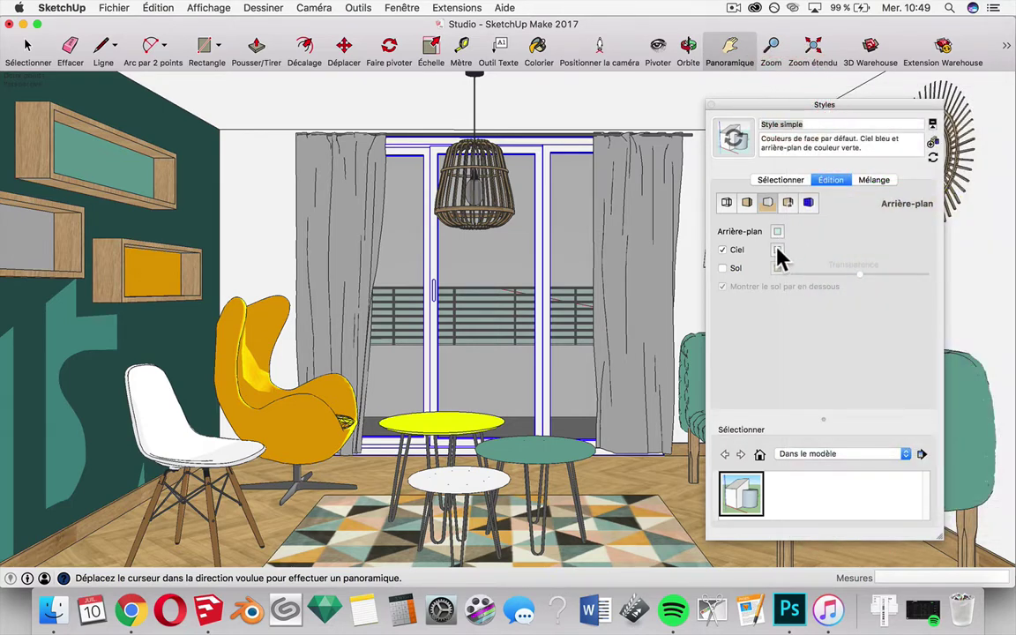
# Step: Give the sky a pale grey-blue tint from the saved colour swatches
pyautogui.click(777, 250)
pyautogui.click(841, 515)
pyautogui.click(849, 518)
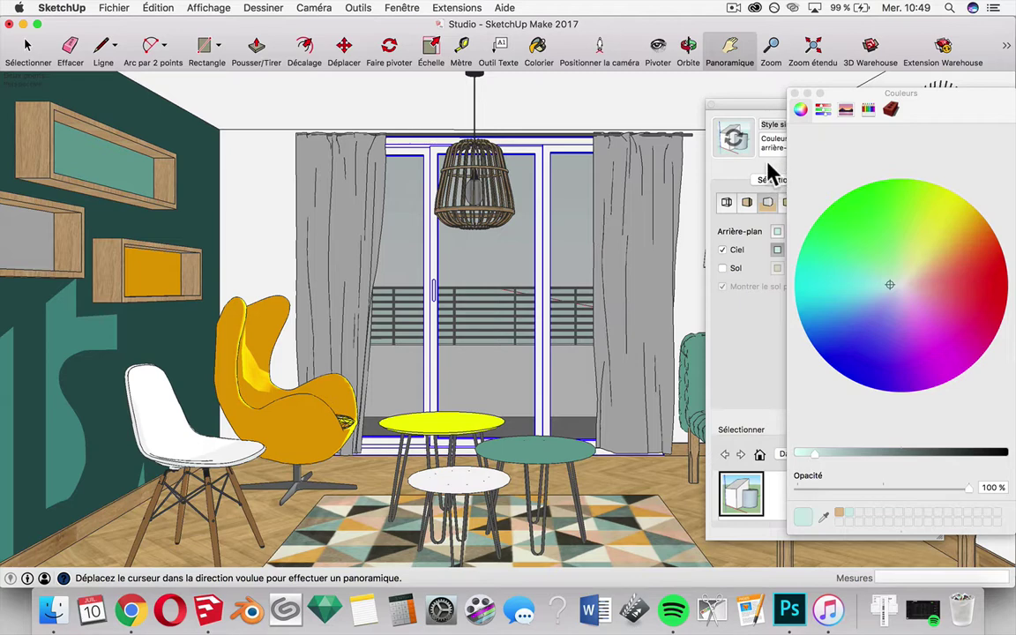
# Step: Set both the sky and background colours to the Mercure grey crayon
pyautogui.click(793, 93)
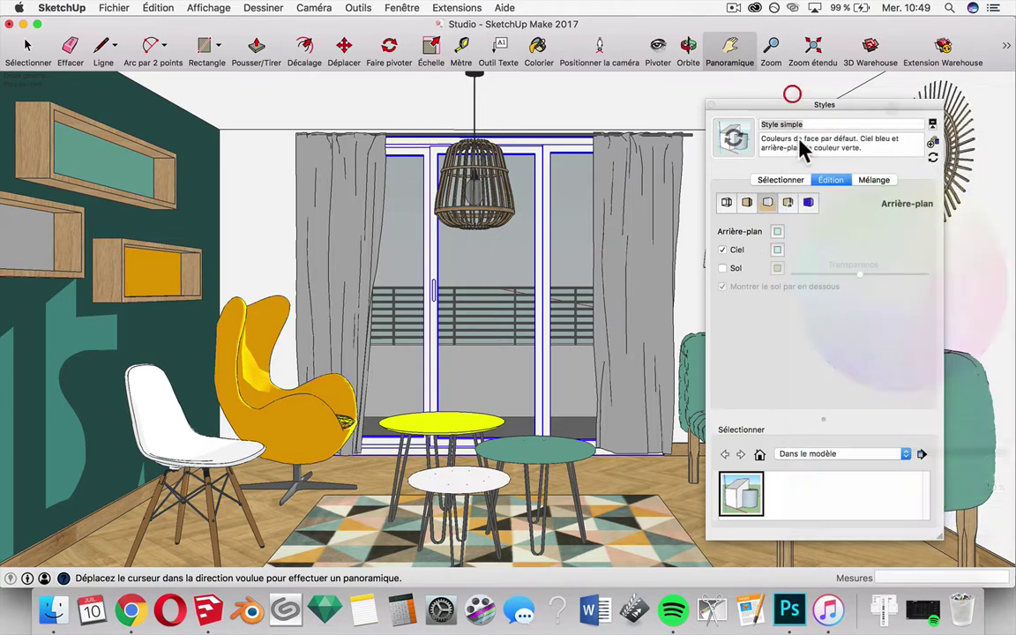
pyautogui.click(777, 249)
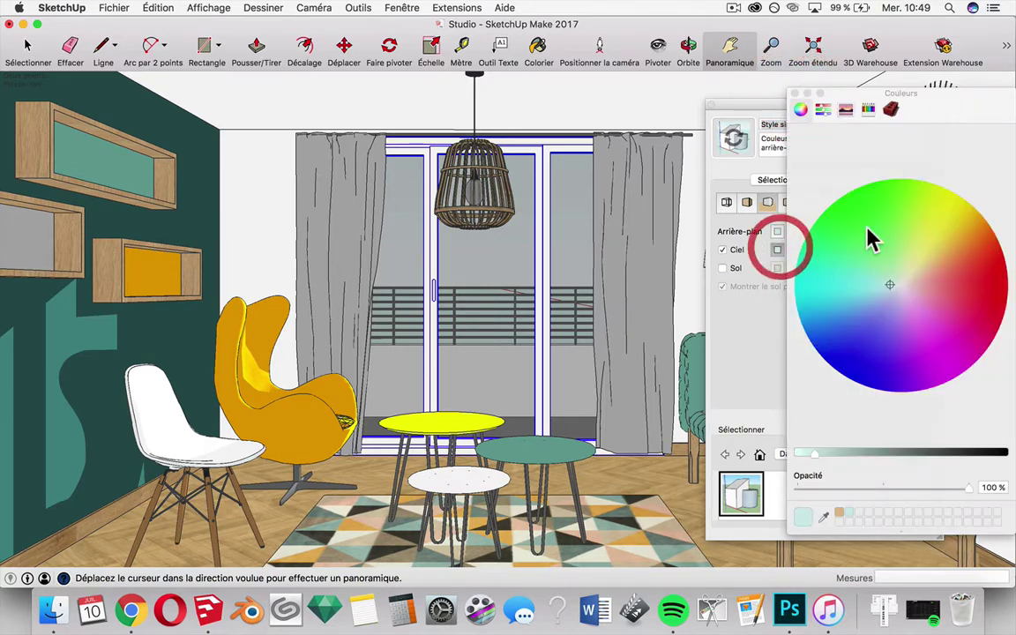
pyautogui.click(867, 109)
pyautogui.click(985, 180)
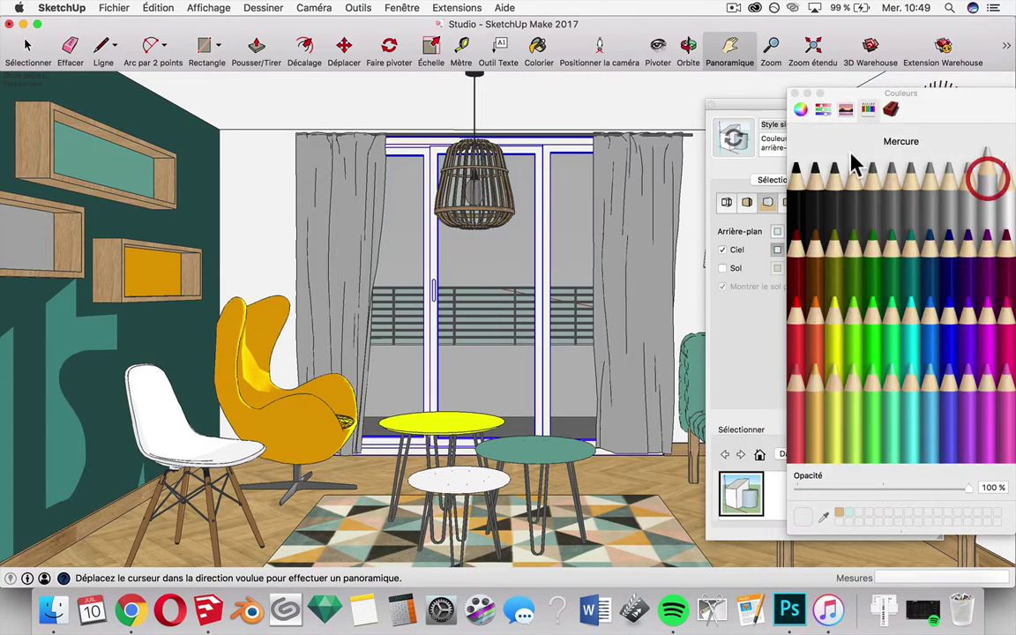
pyautogui.click(794, 94)
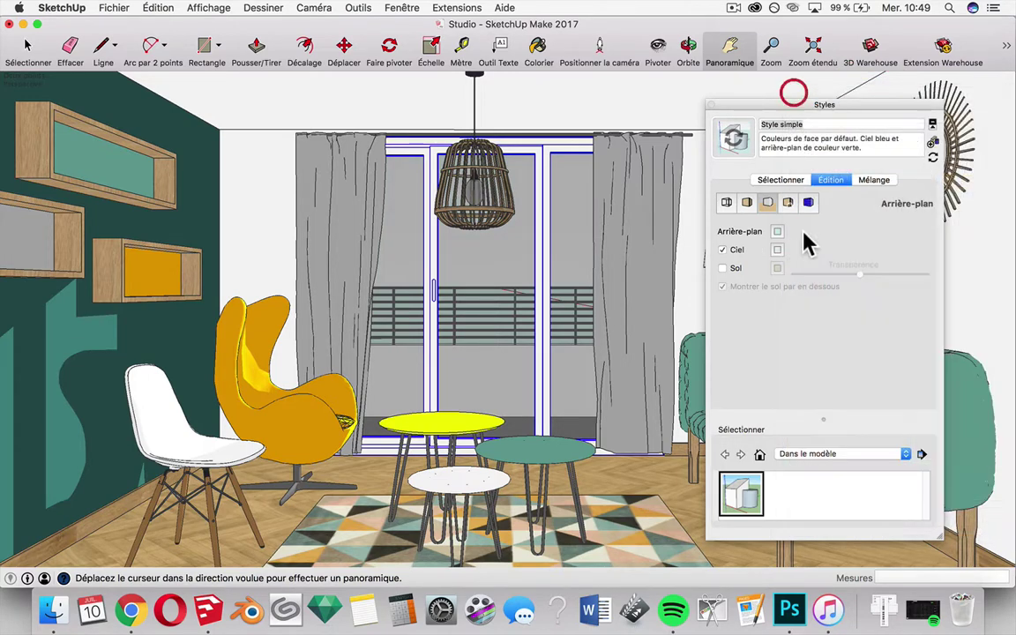
pyautogui.click(777, 231)
pyautogui.click(989, 182)
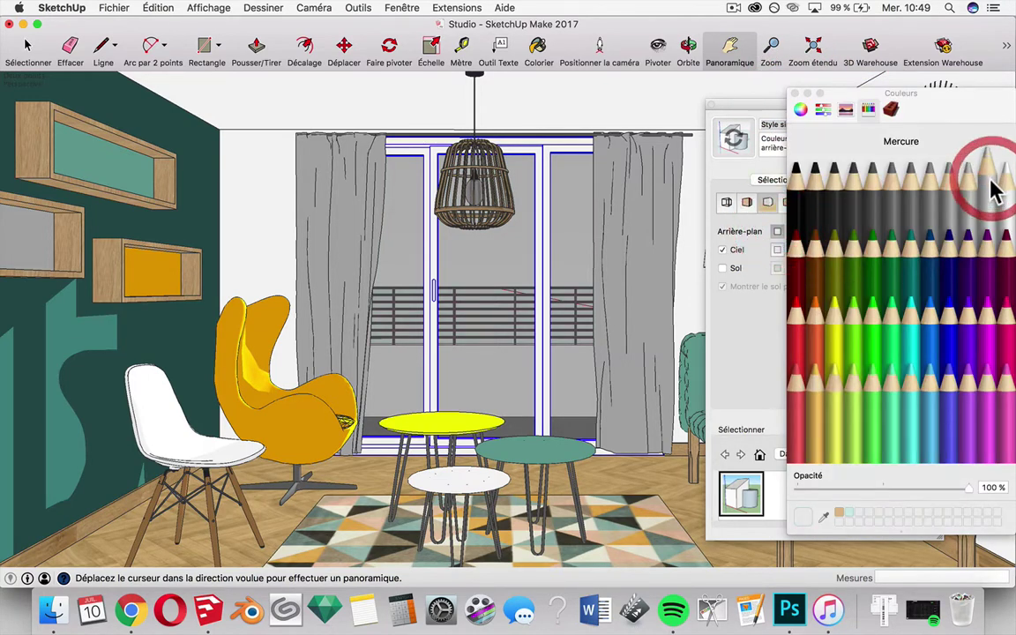
pyautogui.click(793, 92)
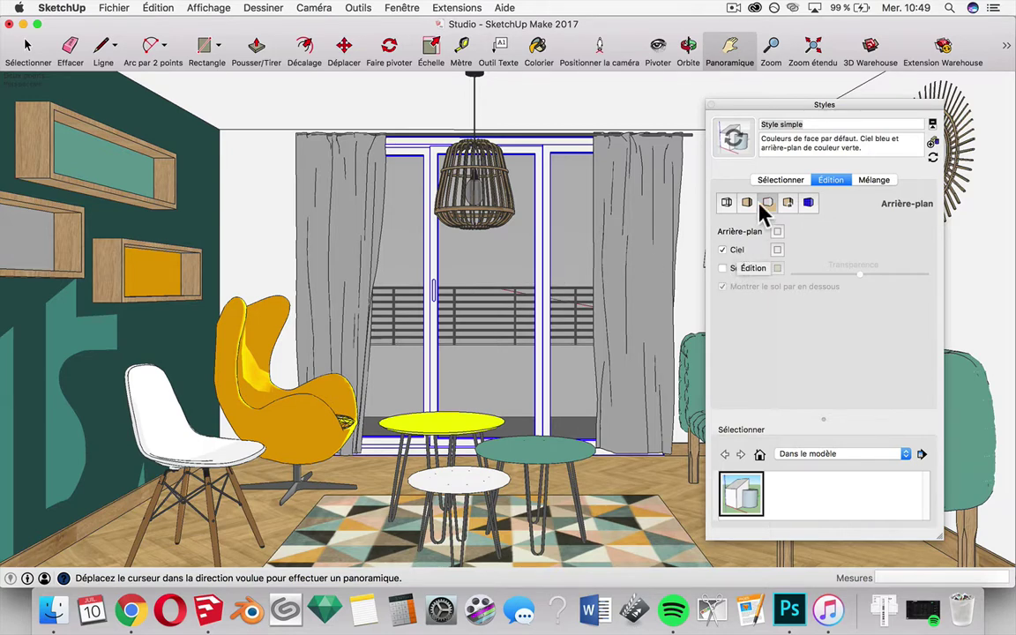
# Step: Turn on the ground in Mercure grey, close the Styles panel and return to the article
pyautogui.click(722, 268)
pyautogui.click(777, 267)
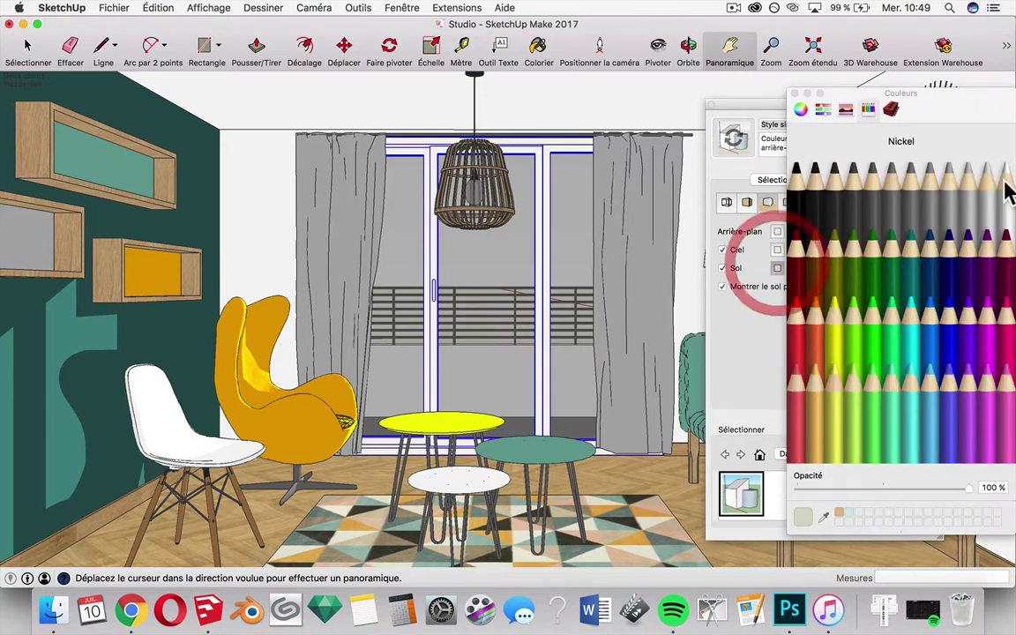
pyautogui.click(1008, 190)
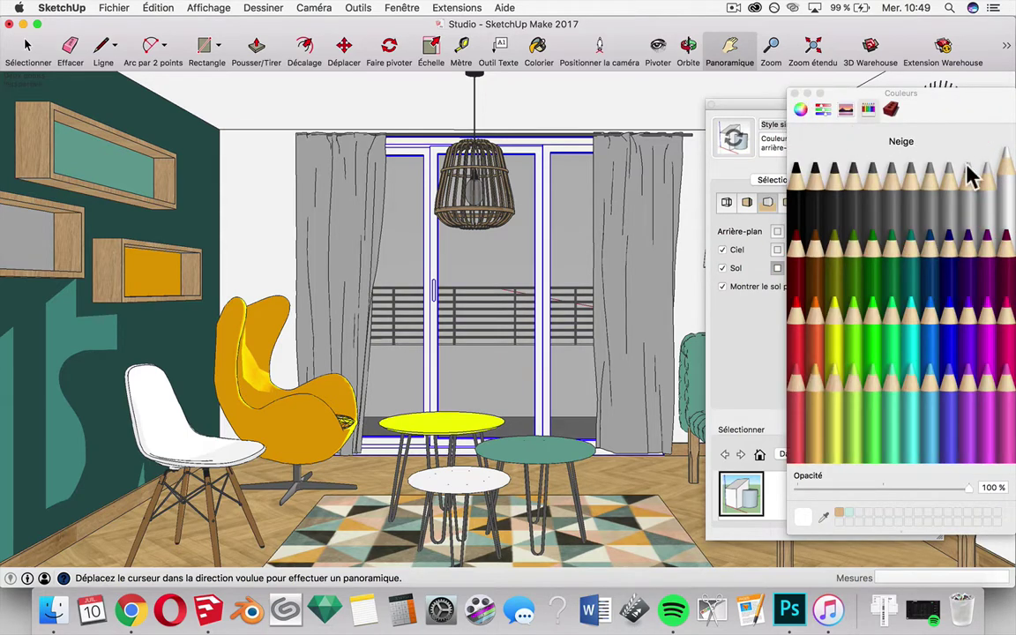
pyautogui.click(983, 185)
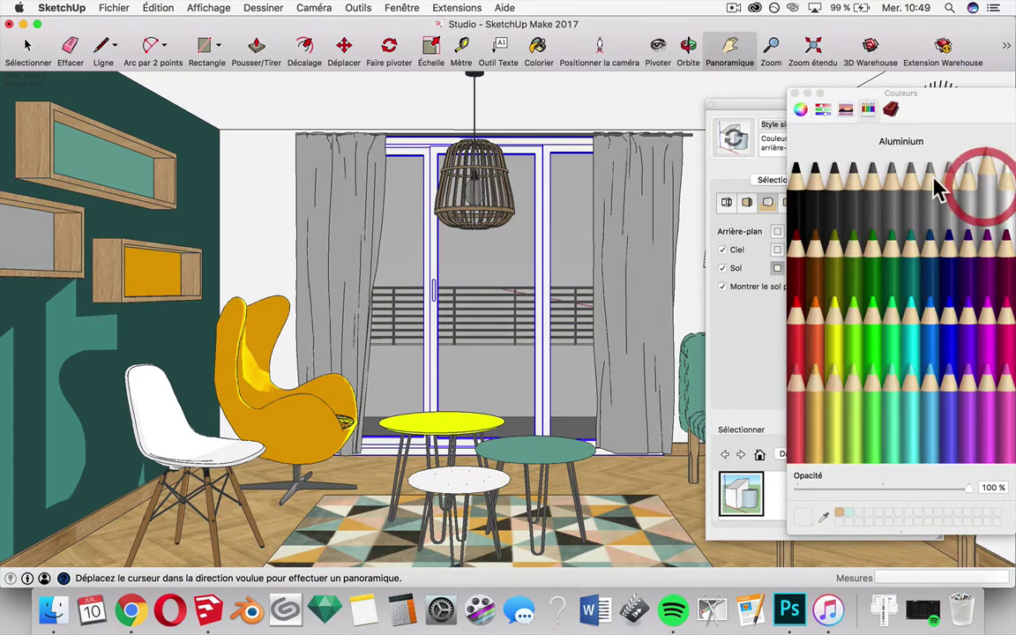
pyautogui.click(794, 93)
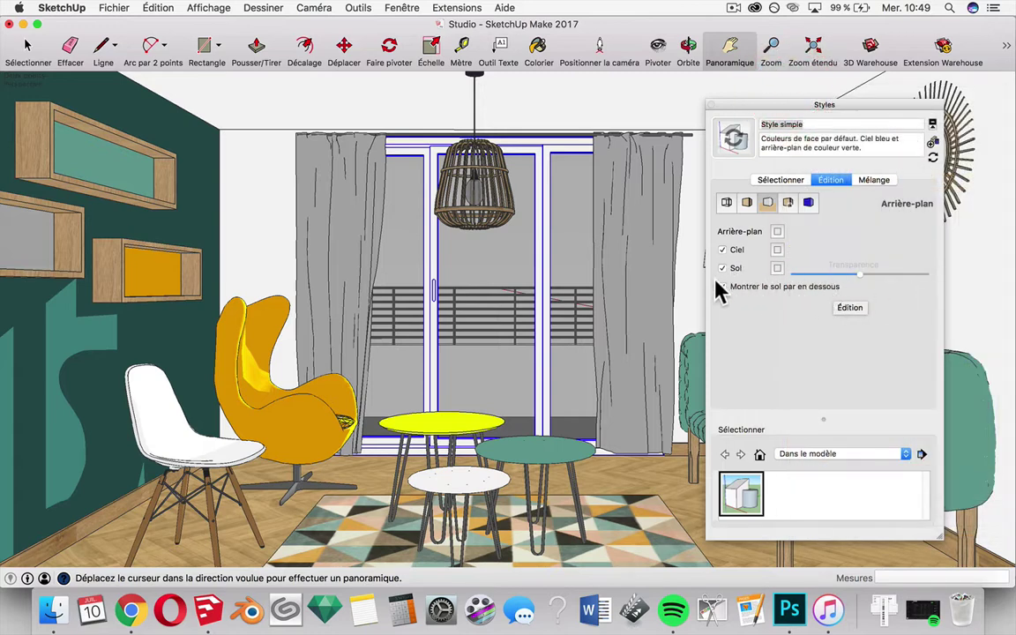
pyautogui.click(711, 105)
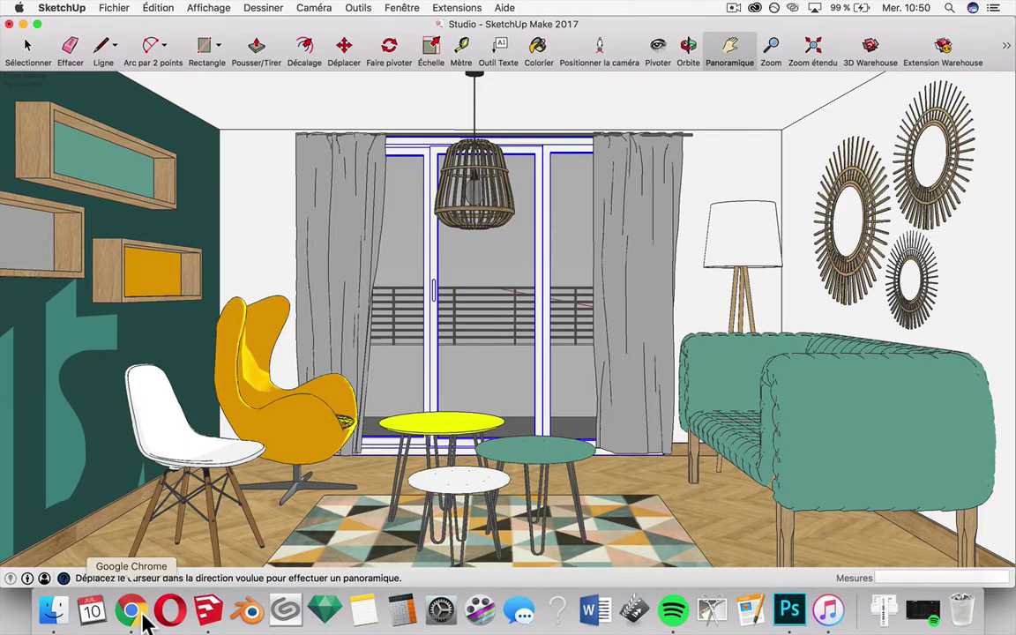
pyautogui.click(141, 617)
# Step: Read Conseil n°8 on colours and tones, then minimize Chrome back to SketchUp
pyautogui.scroll(-5, 397, 340)
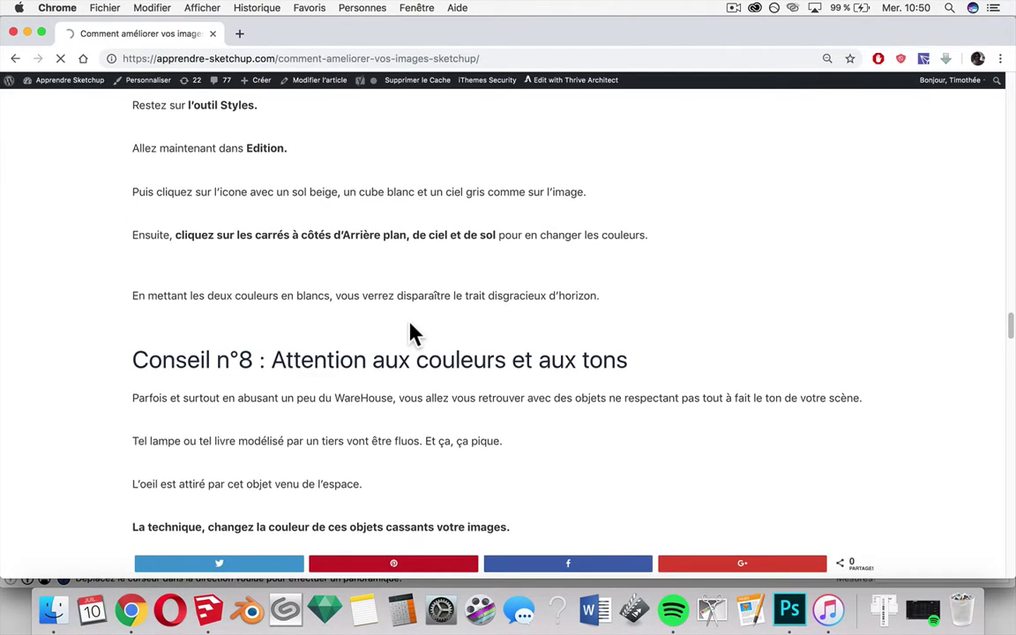
pyautogui.scroll(-8, 410, 333)
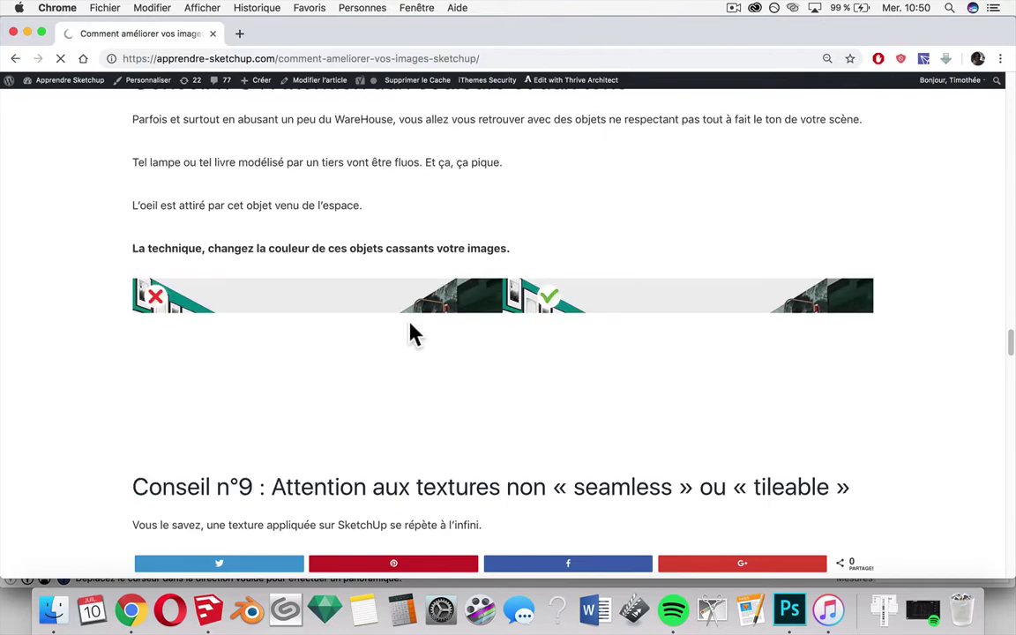
pyautogui.scroll(-5, 410, 330)
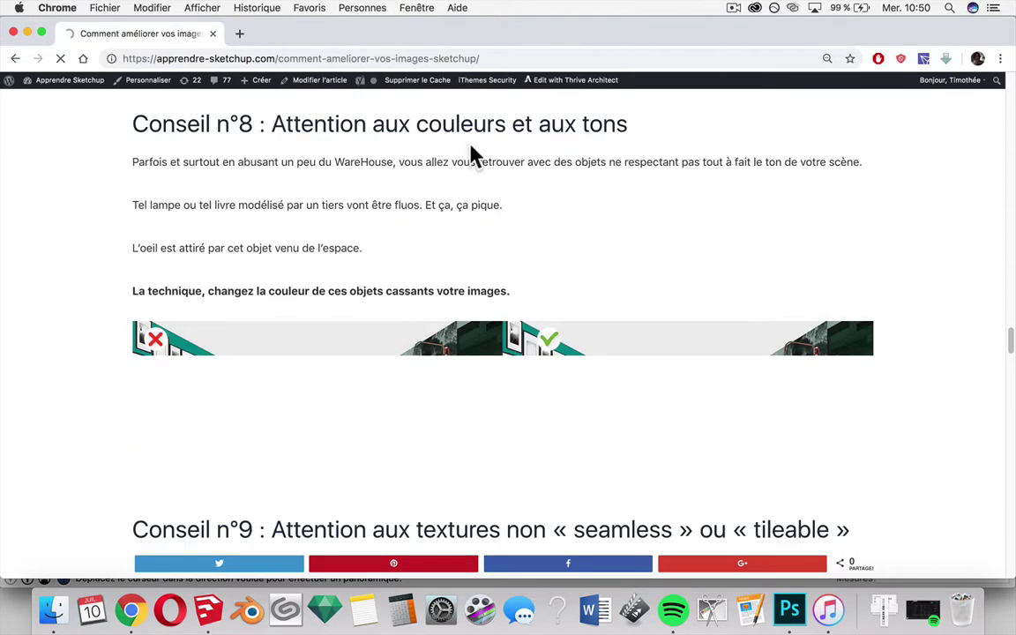
pyautogui.click(27, 32)
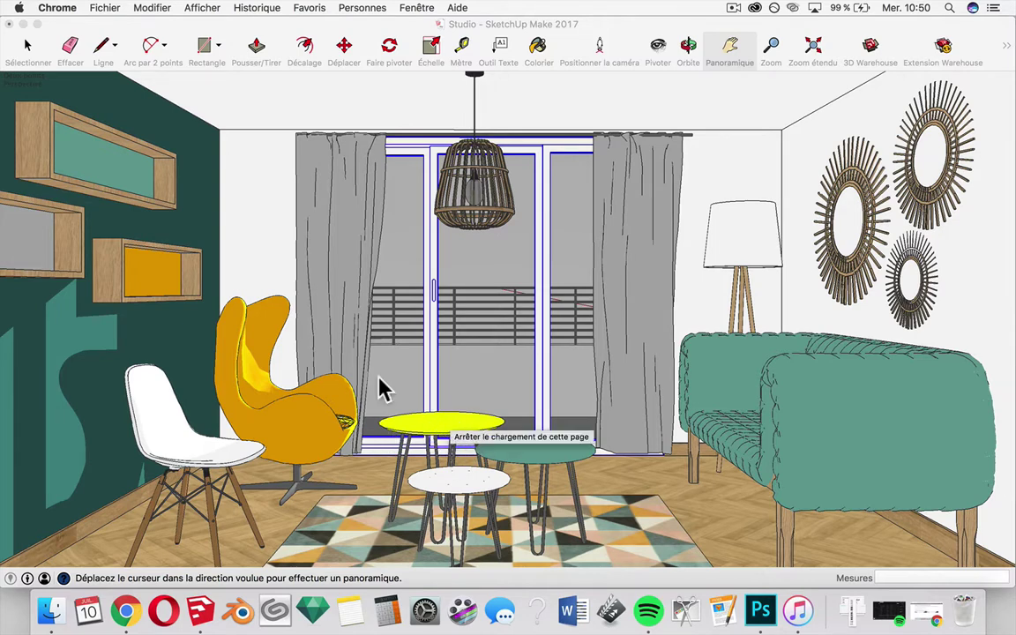
pyautogui.click(31, 51)
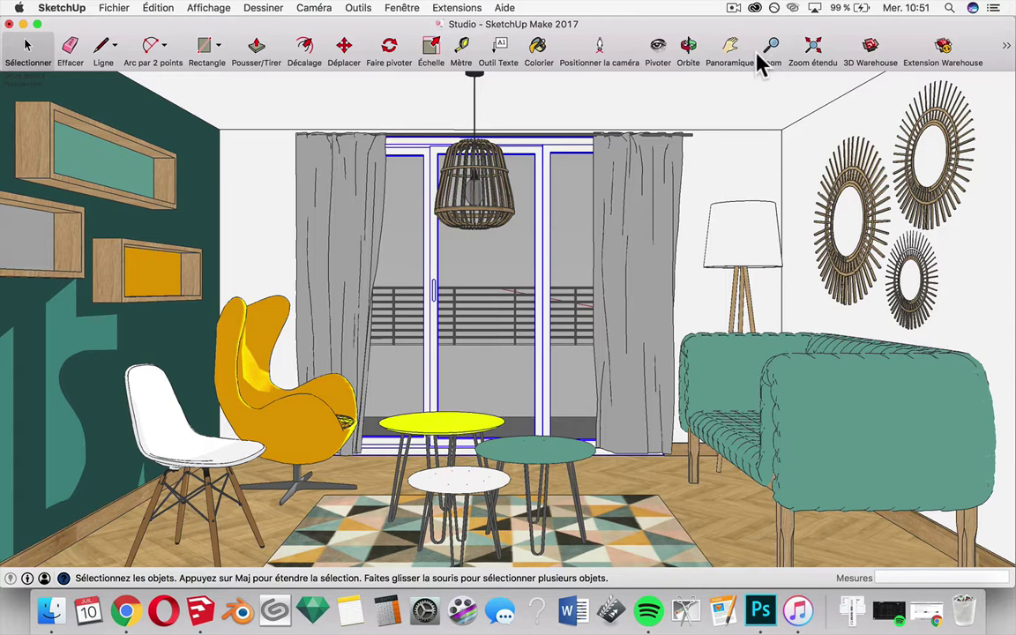
# Step: Pan slightly and enter the side tables group to select the yellow tabletop
pyautogui.click(730, 51)
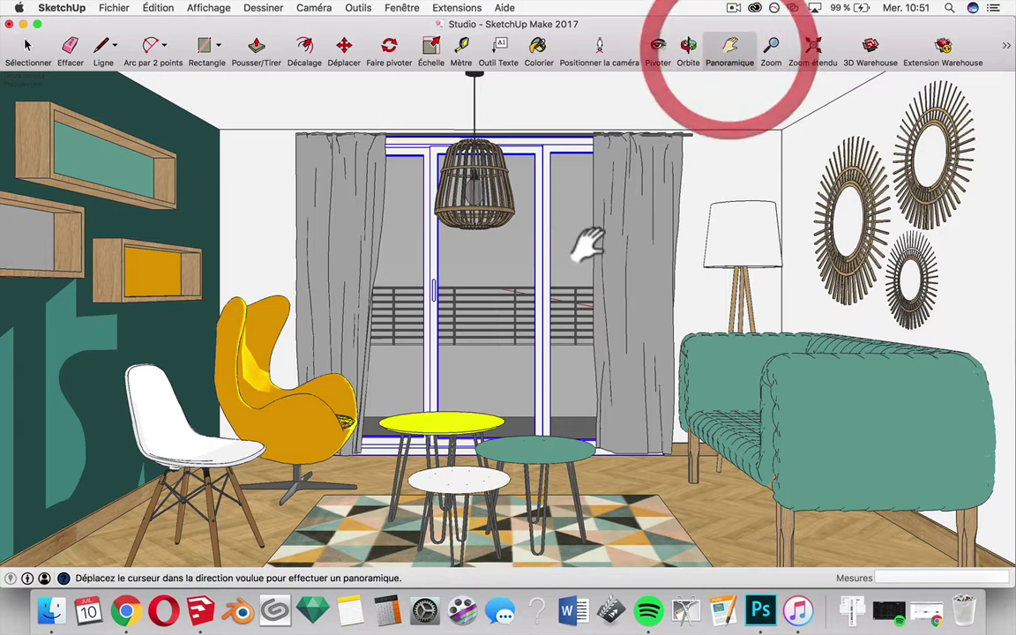
pyautogui.moveTo(562, 277)
pyautogui.mouseDown()
pyautogui.moveTo(582, 274)
pyautogui.moveTo(521, 247)
pyautogui.mouseUp()
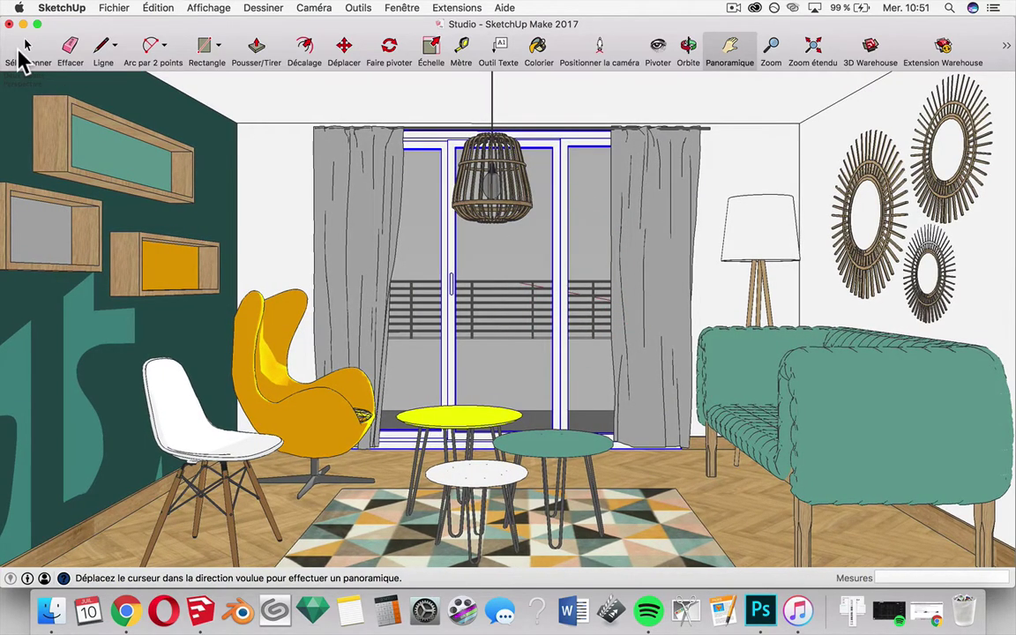
pyautogui.click(22, 52)
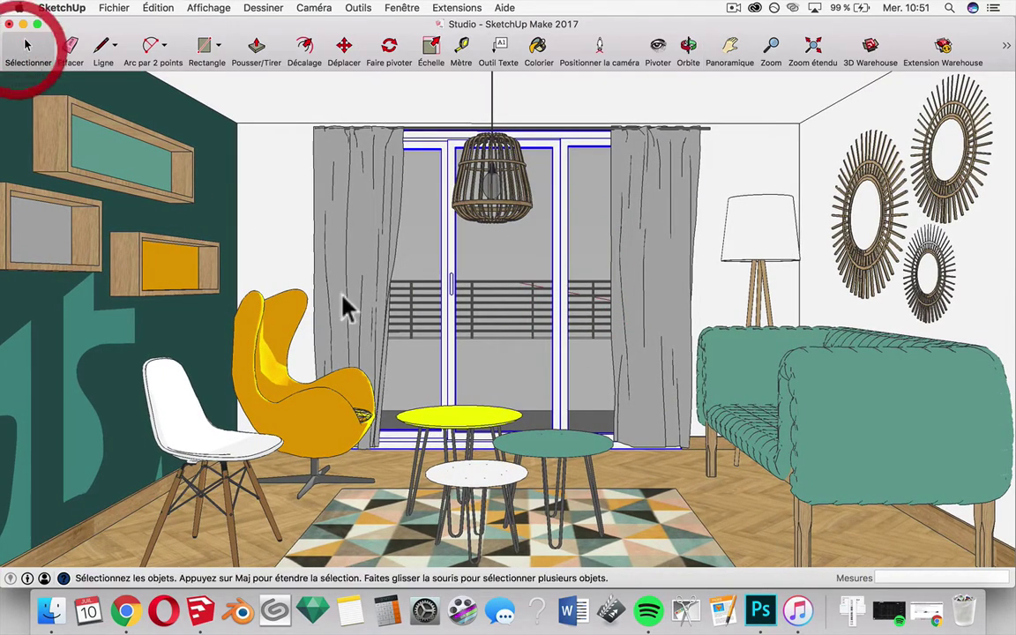
pyautogui.doubleClick(467, 419)
pyautogui.click(487, 421)
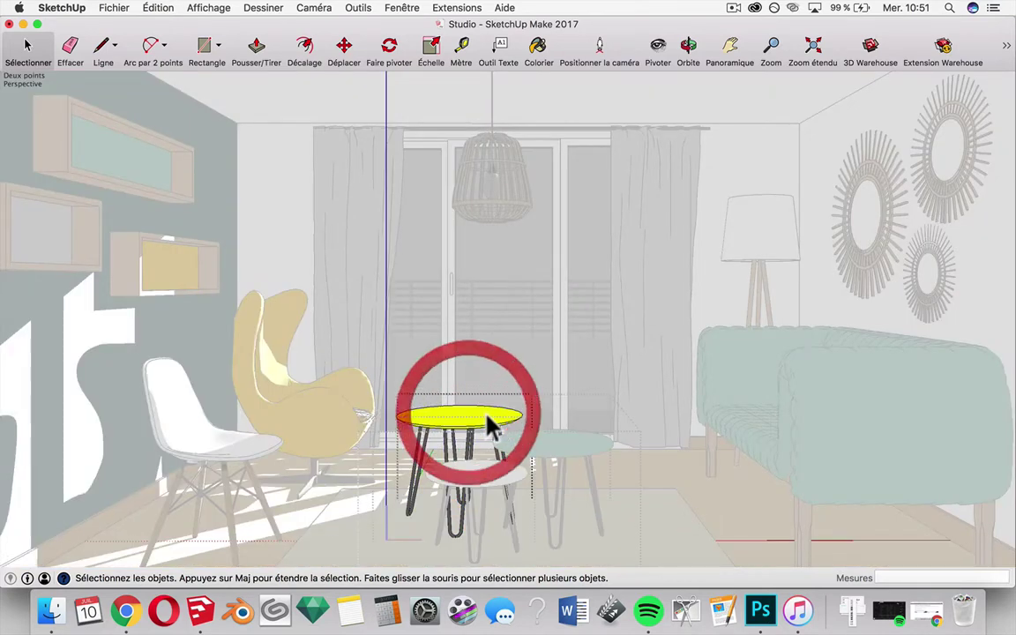
pyautogui.doubleClick(493, 424)
pyautogui.click(501, 416)
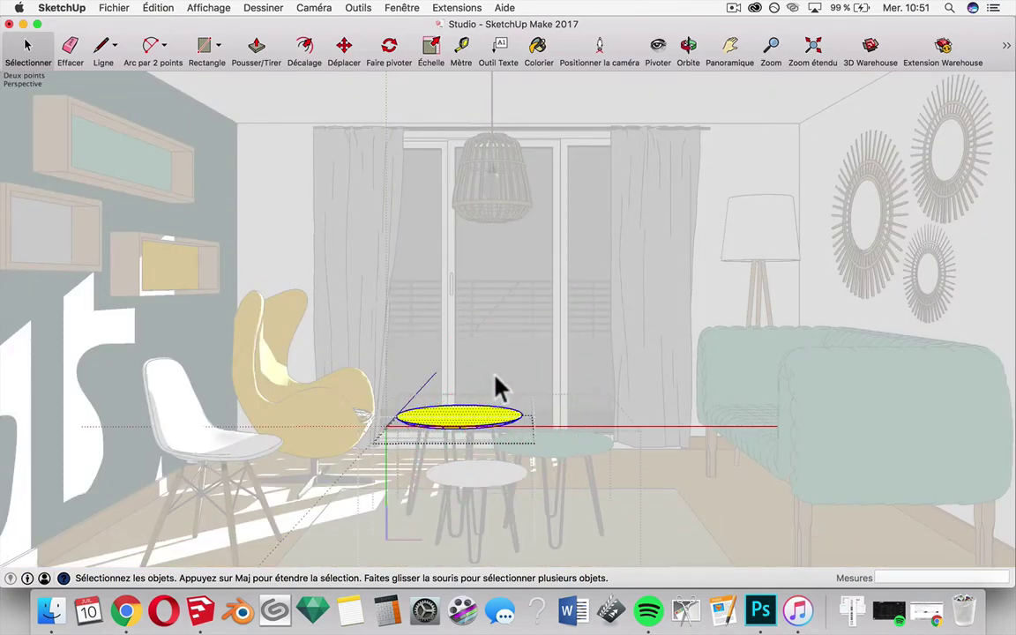
# Step: Paint the tabletop with the model's mustard gold, exit the groups and close Couleurs
pyautogui.click(537, 46)
pyautogui.click(891, 108)
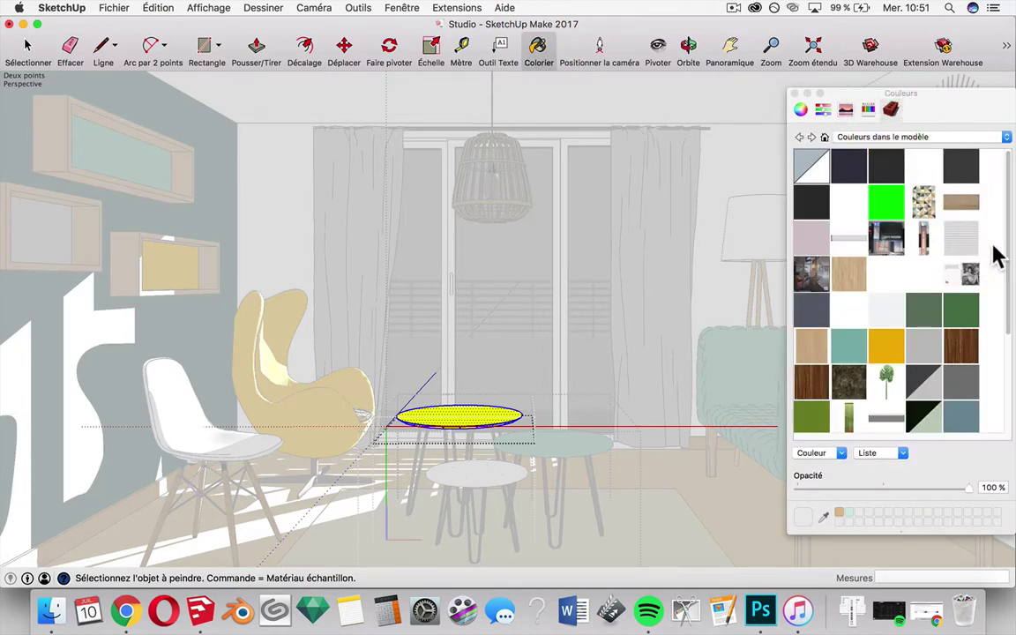
pyautogui.click(886, 349)
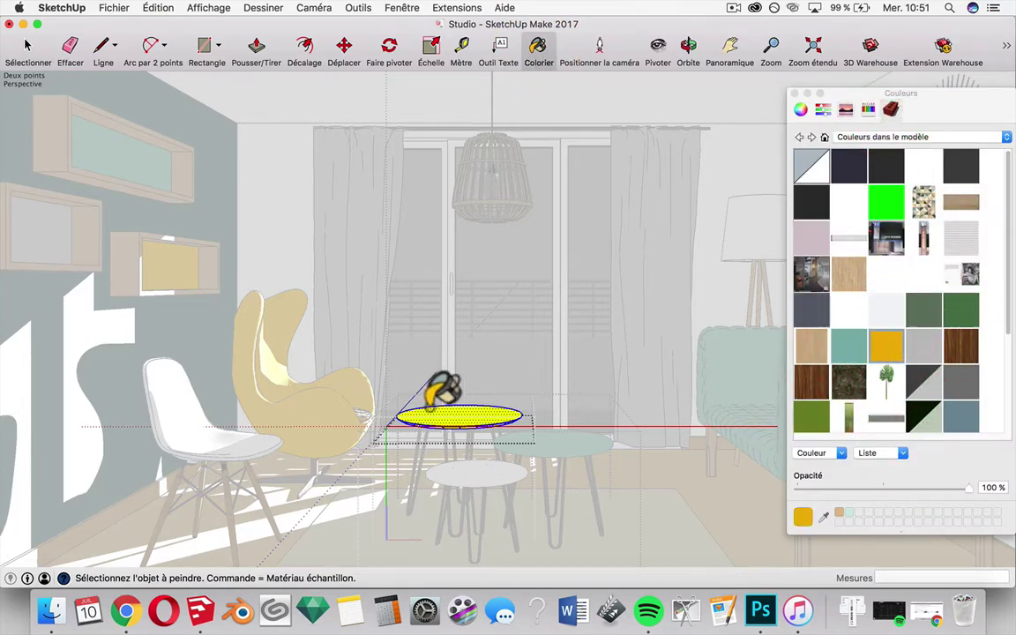
pyautogui.click(441, 415)
pyautogui.click(27, 51)
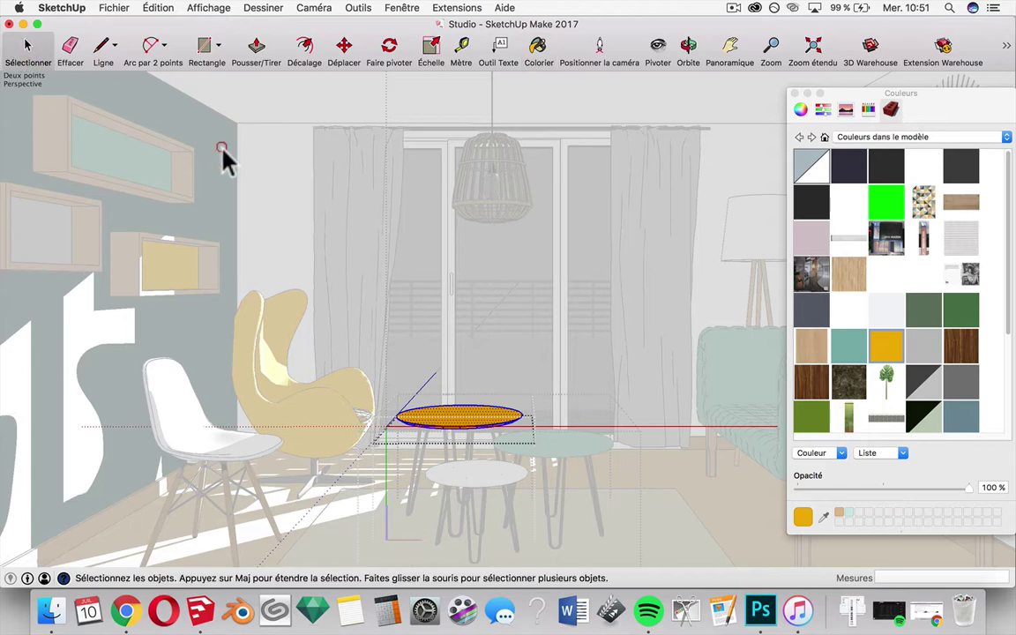
pyautogui.click(225, 154)
pyautogui.click(307, 196)
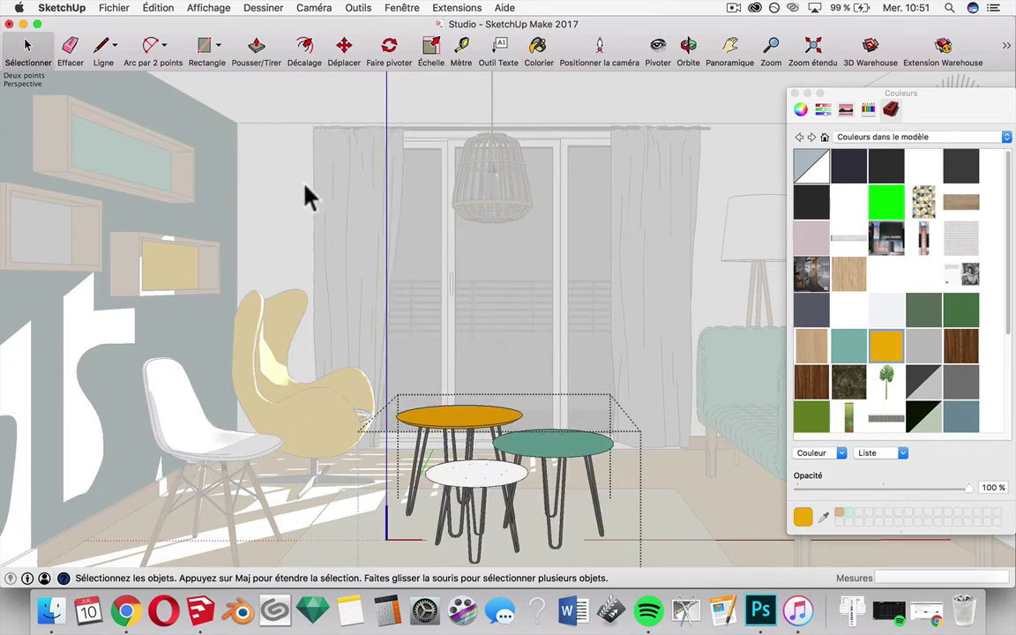
pyautogui.click(307, 196)
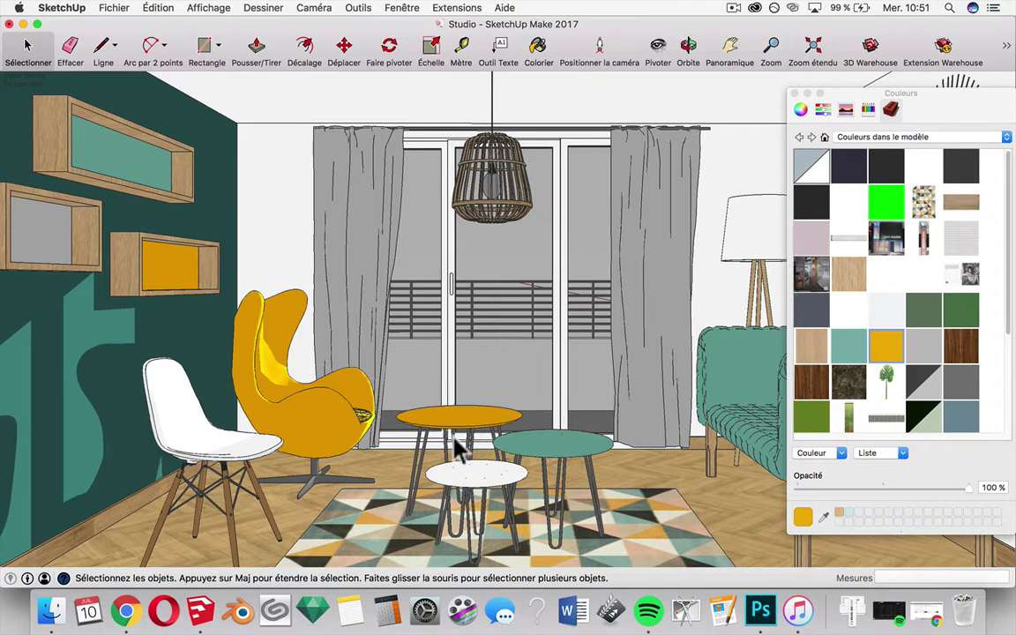
pyautogui.click(794, 92)
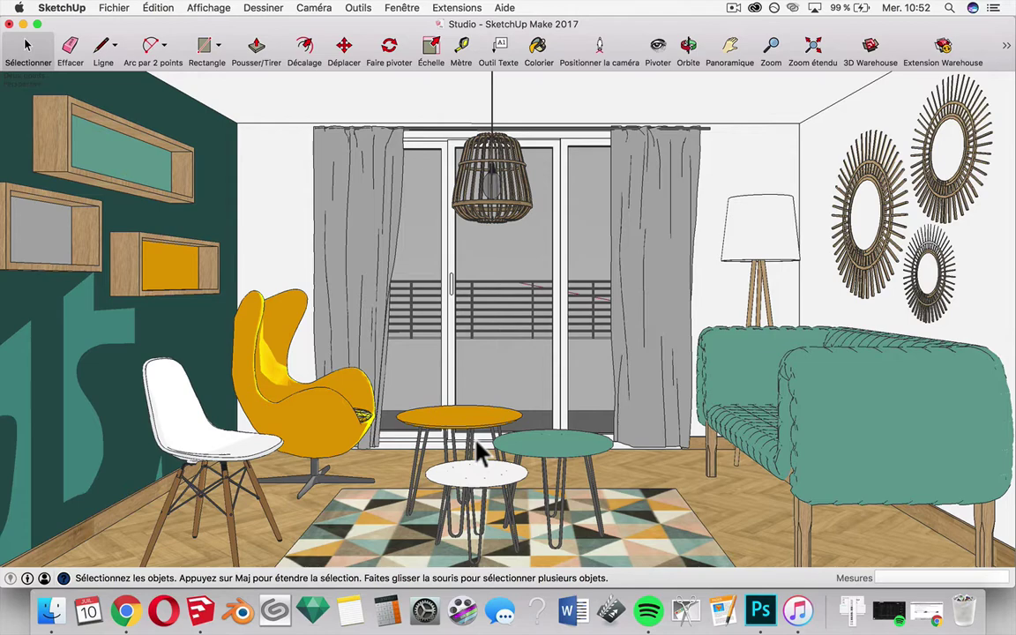
# Step: Scroll the Chrome tutorial to Conseil n°9 and n°10 on textures
pyautogui.click(130, 608)
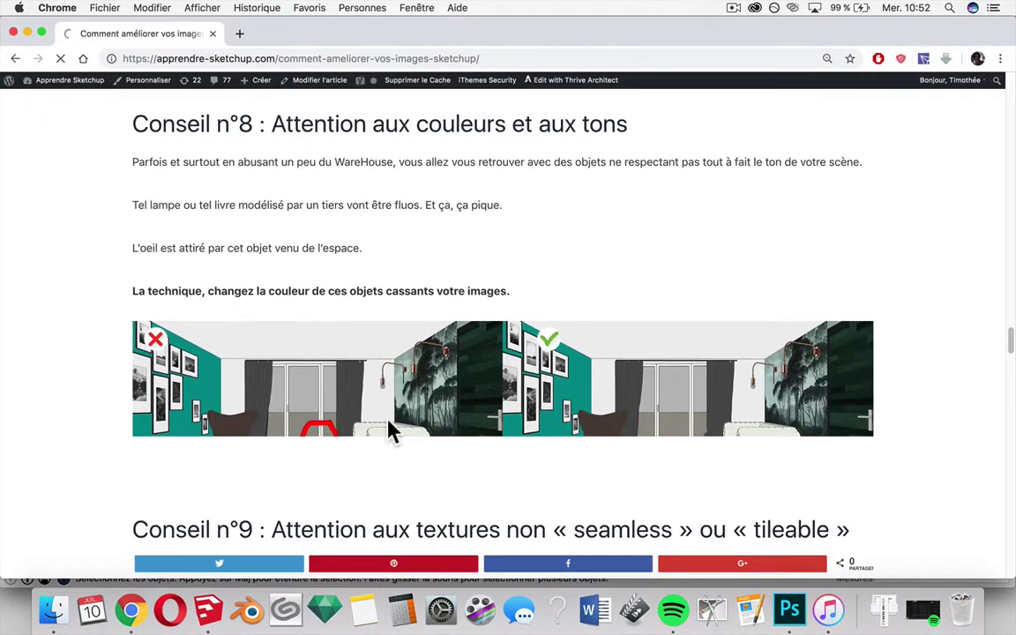
pyautogui.scroll(-3, 318, 267)
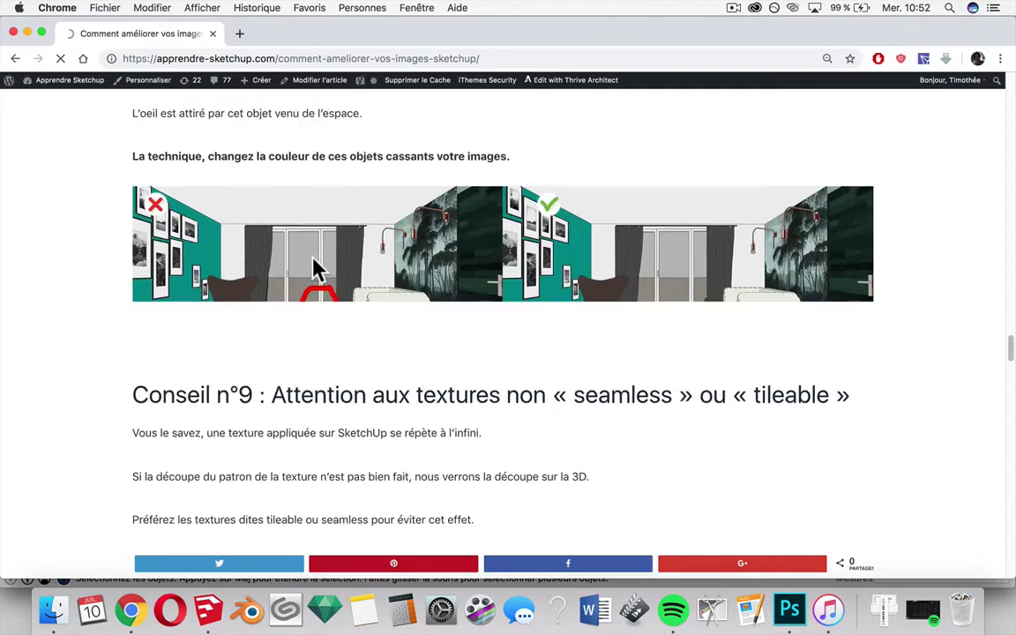
pyautogui.scroll(-4, 352, 322)
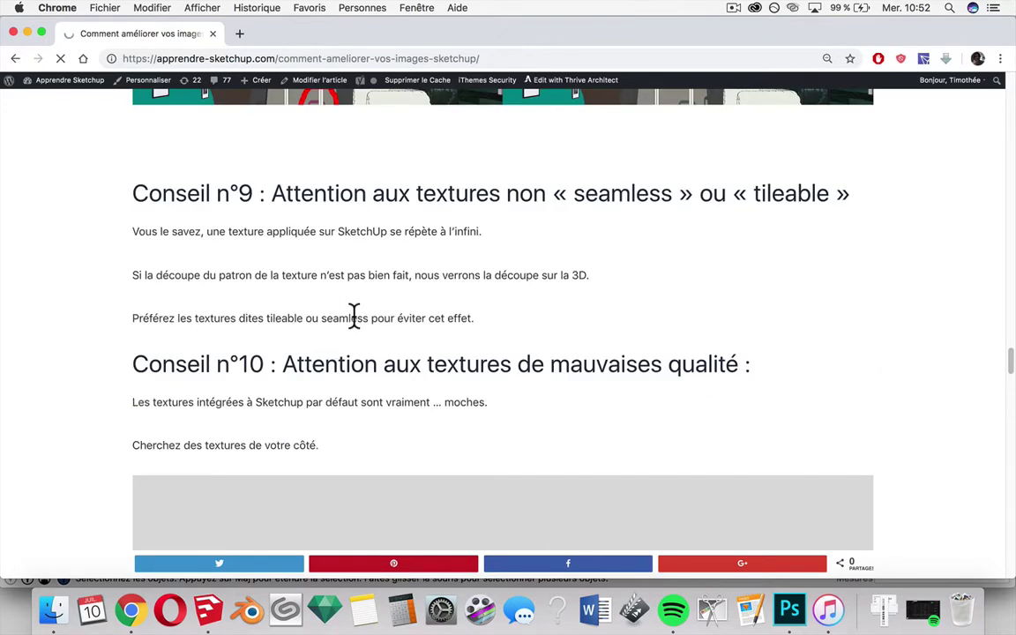
# Step: Minimize Chrome to bring the living-room model back into view
pyautogui.click(28, 33)
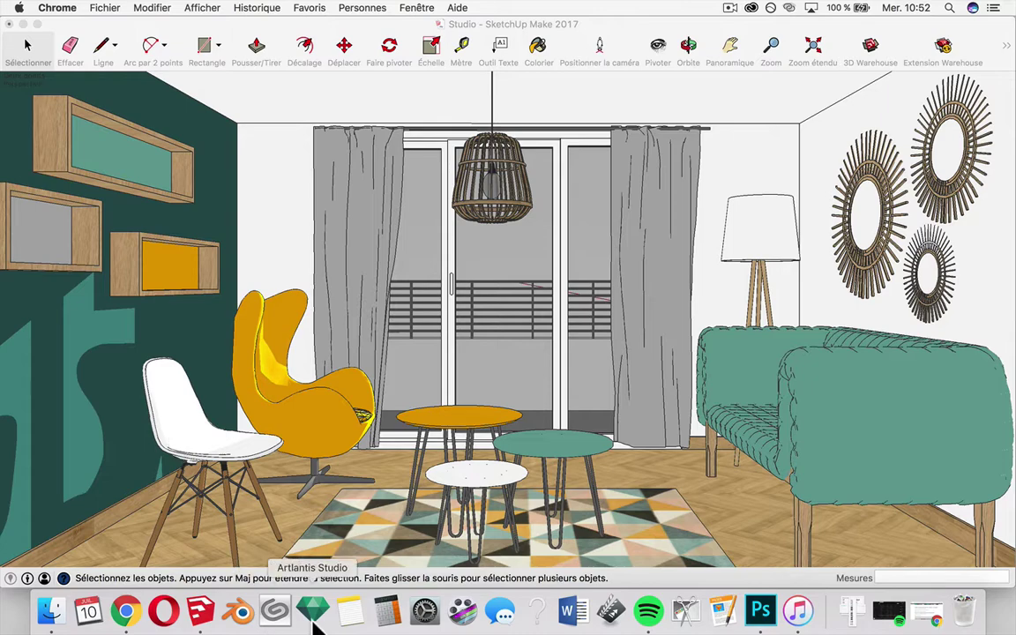
# Step: Bring the texture-tips tutorial article back up and scroll through it
pyautogui.click(128, 611)
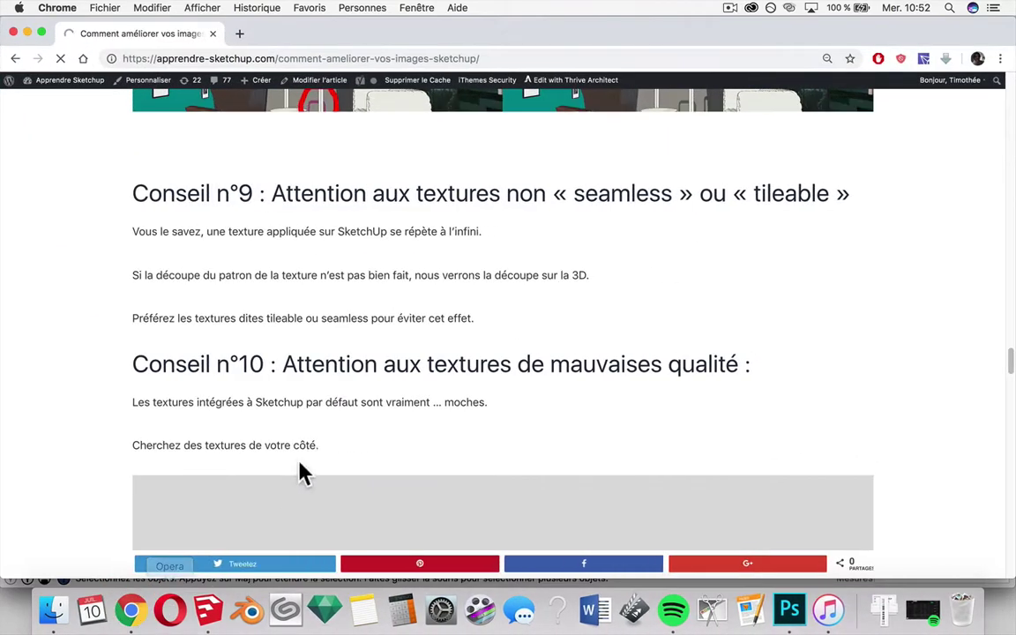
pyautogui.scroll(-5, 315, 375)
pyautogui.scroll(5, 310, 371)
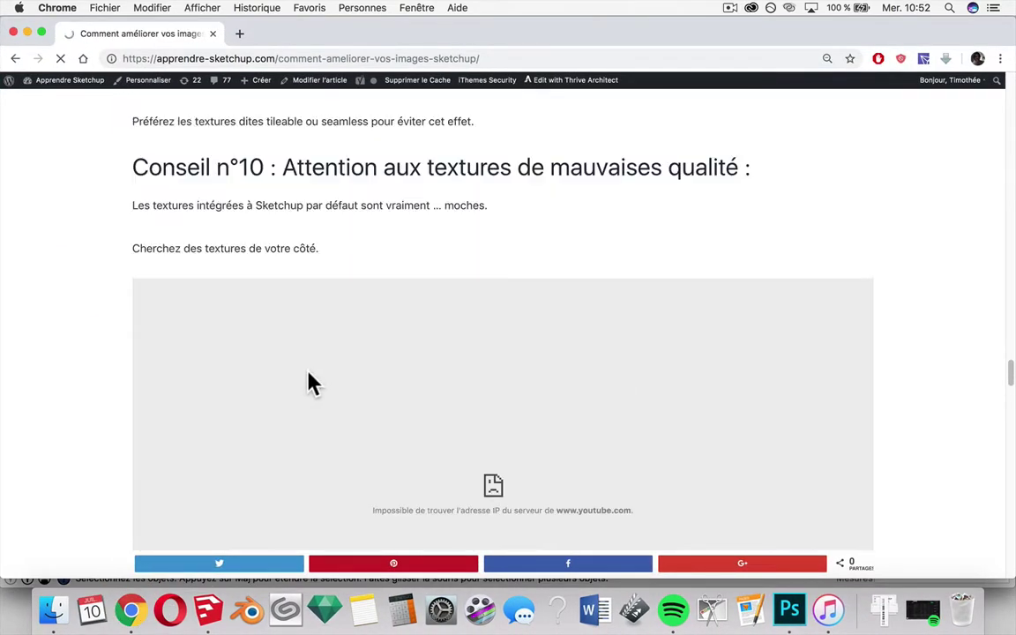
pyautogui.scroll(2, 309, 373)
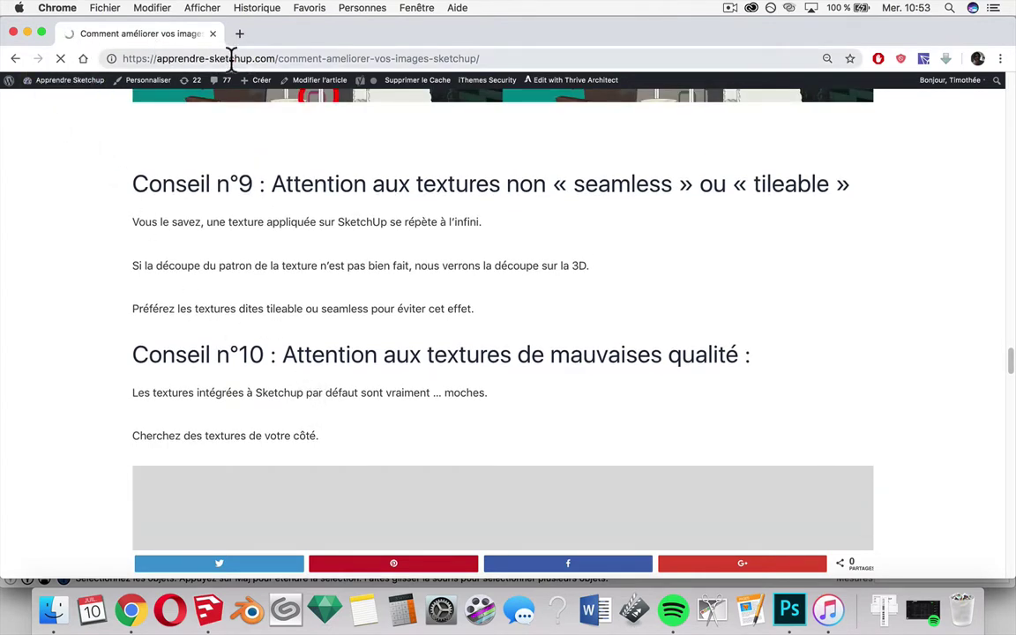
# Step: Replace the article's web address with the search 'texture parquet seamless'
pyautogui.click(191, 57)
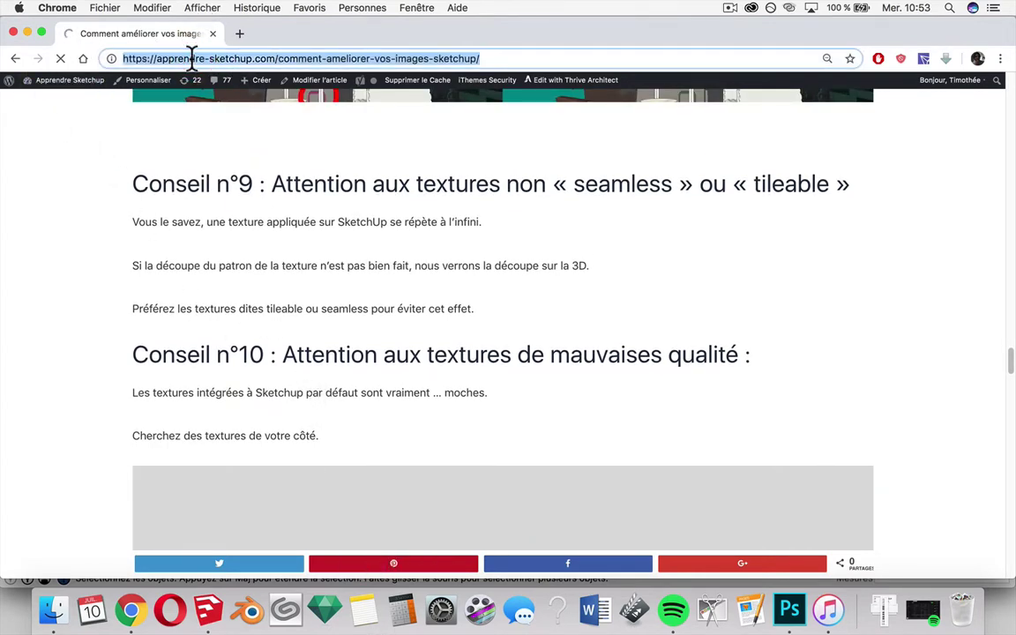
pyautogui.press('BackSpace')
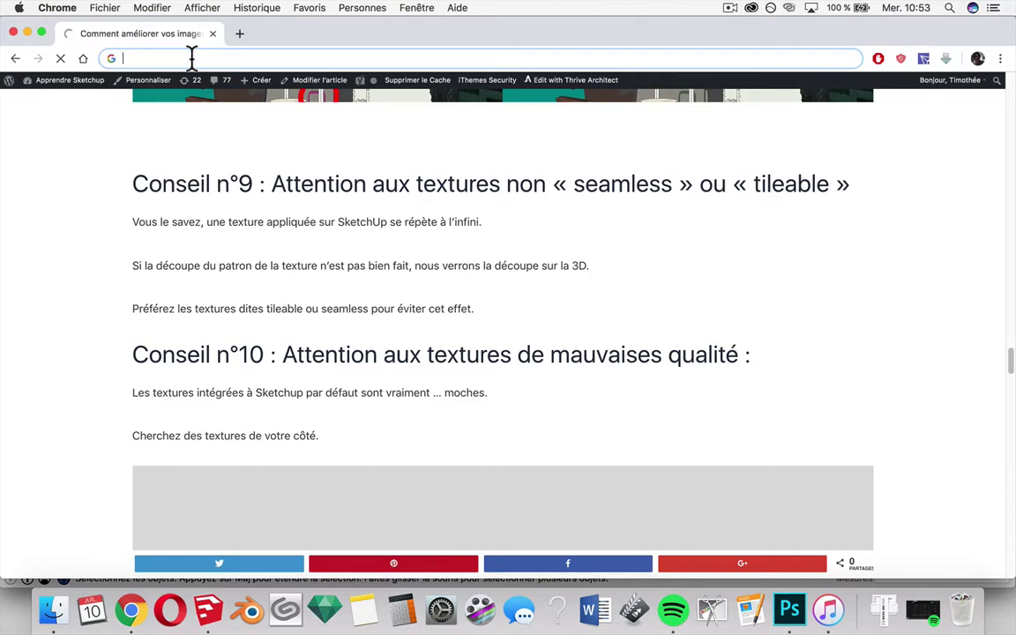
pyautogui.write('texture')
pyautogui.press('BackSpace')
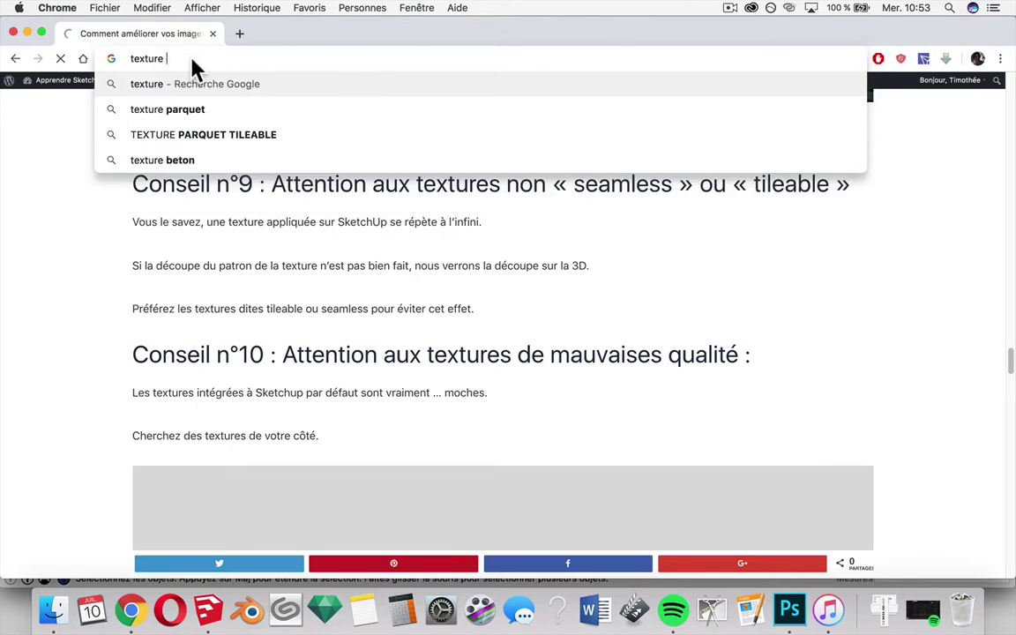
pyautogui.write('parque')
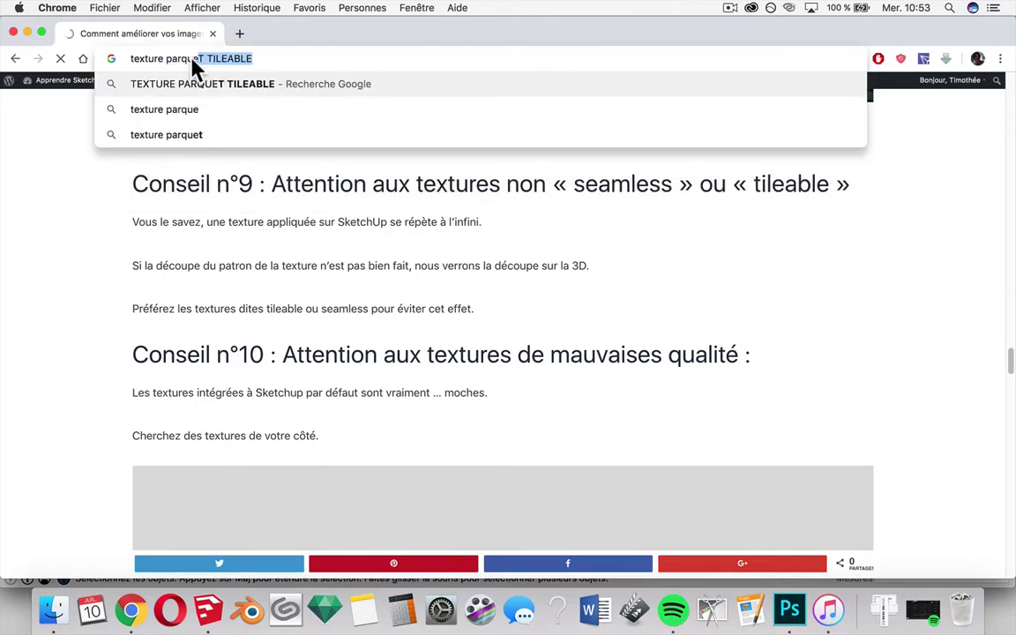
pyautogui.write('t ')
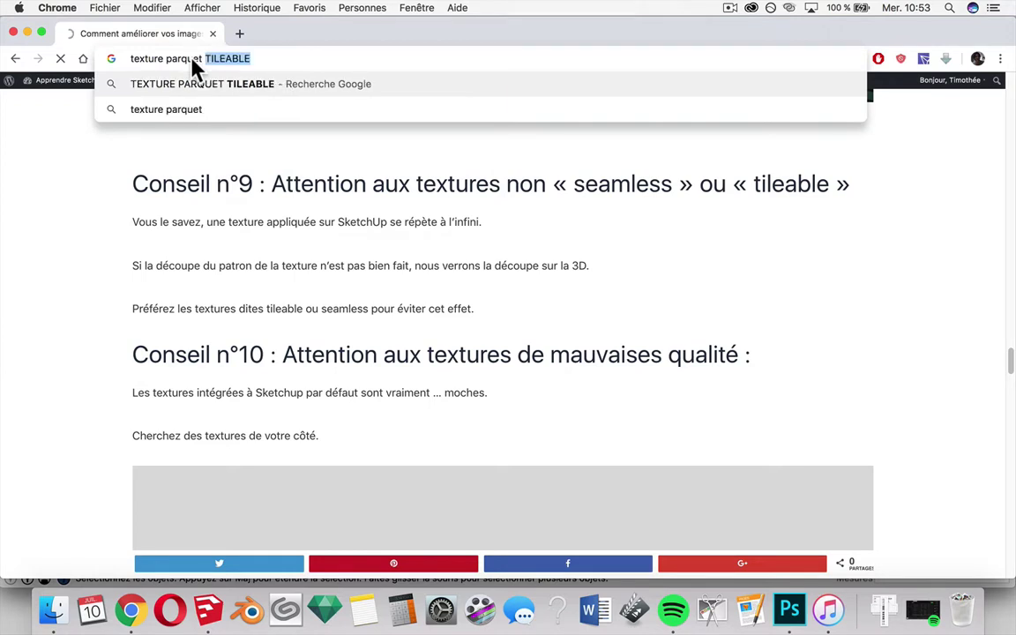
pyautogui.write('tileabl')
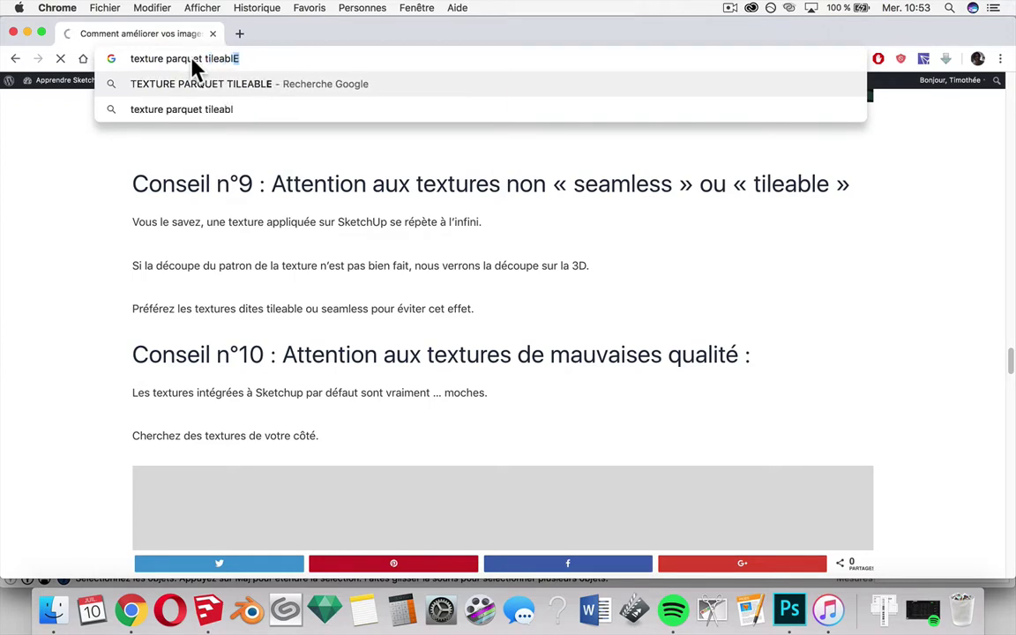
pyautogui.write('e')
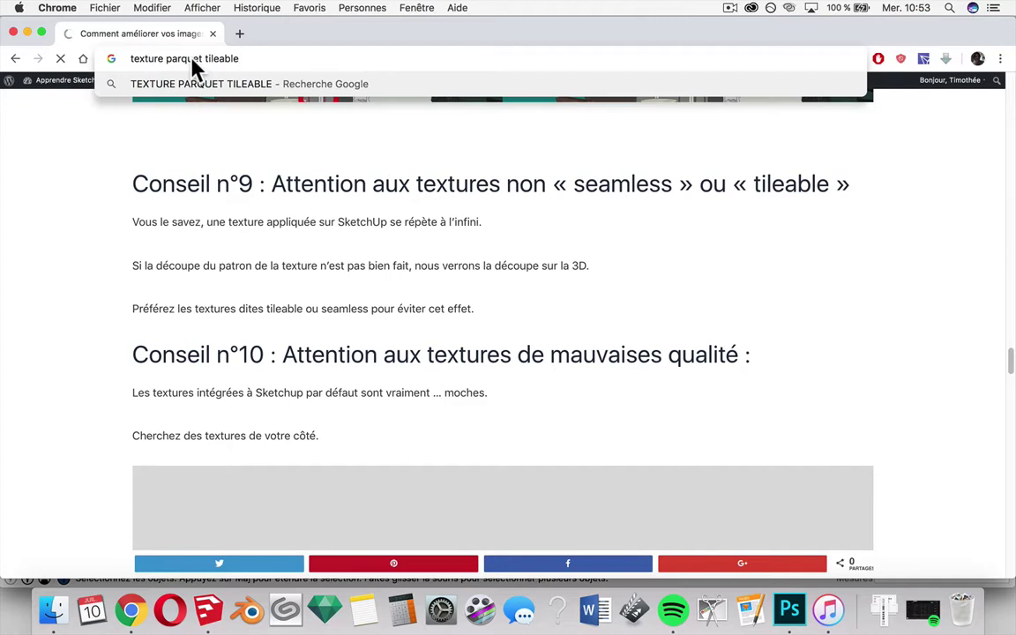
pyautogui.press('BackSpace')
pyautogui.press('BackSpace')
pyautogui.press('BackSpace')
pyautogui.press('BackSpace')
pyautogui.press('BackSpace')
pyautogui.press('BackSpace')
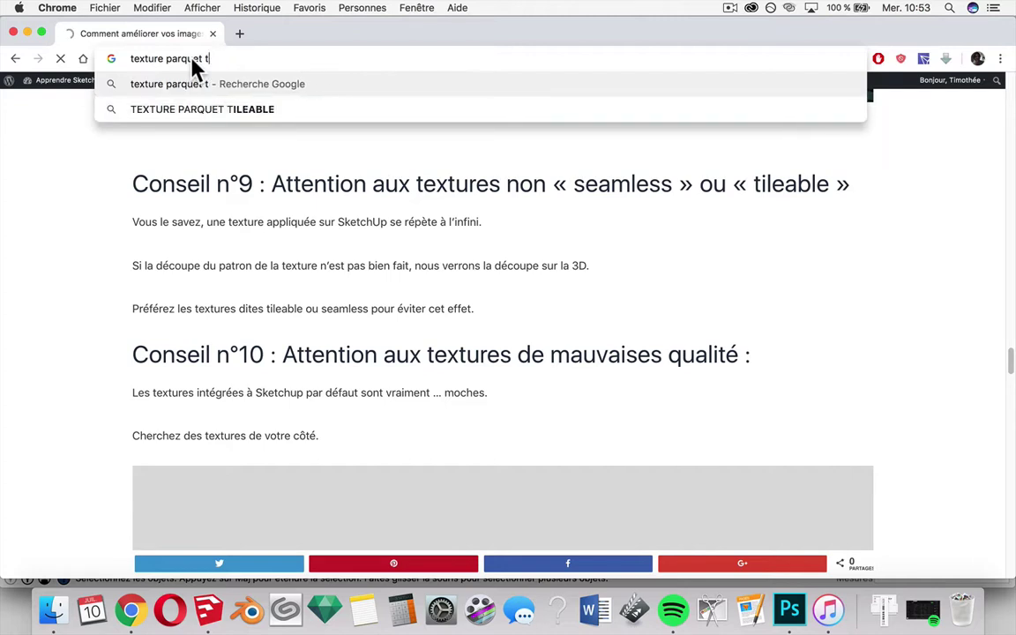
pyautogui.press('BackSpace')
pyautogui.write('seam')
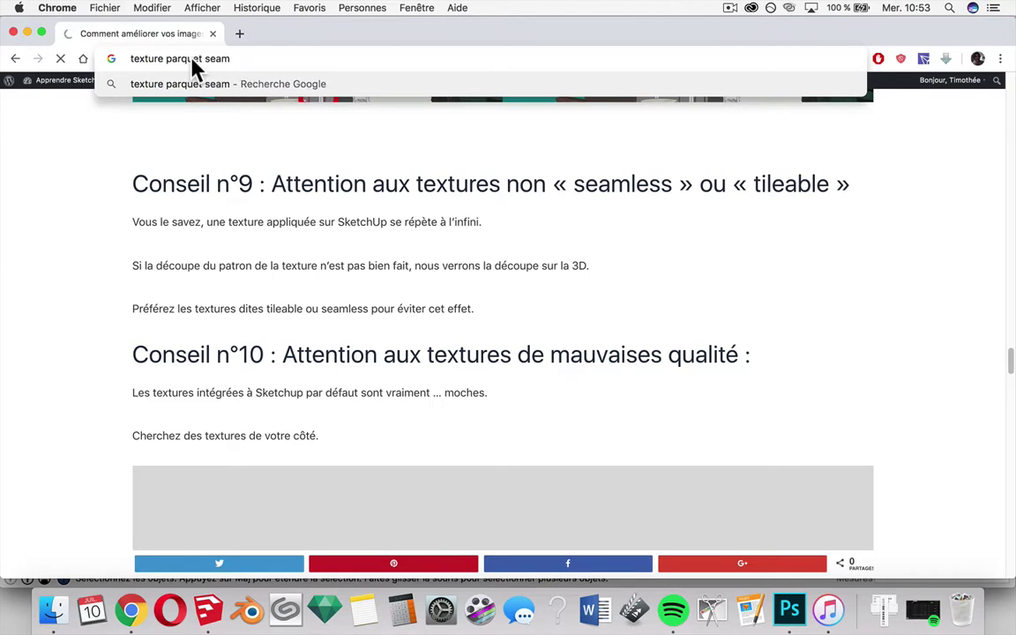
pyautogui.write('less')
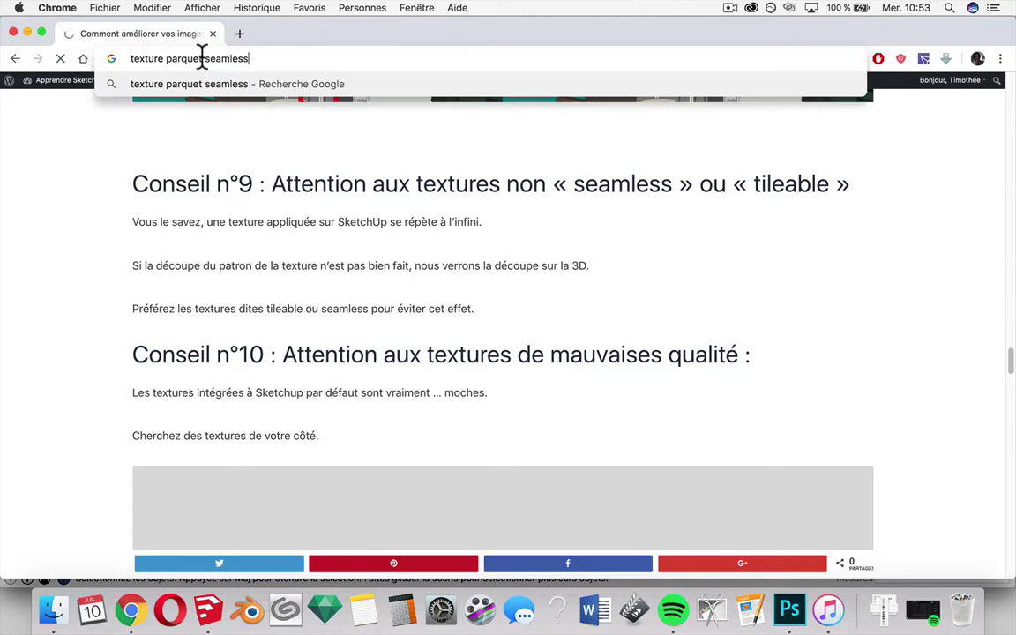
# Step: Minimize Chrome and nudge the living-room view slightly with zoom, Orbit and Panoramique
pyautogui.click(27, 32)
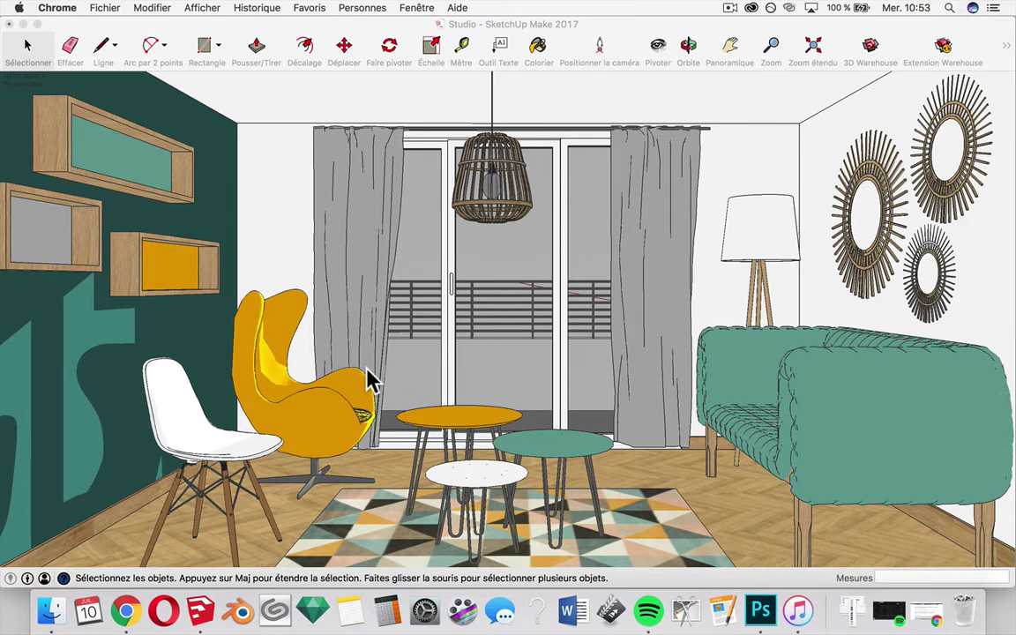
pyautogui.scroll(2, 369, 374)
pyautogui.scroll(-1, 454, 333)
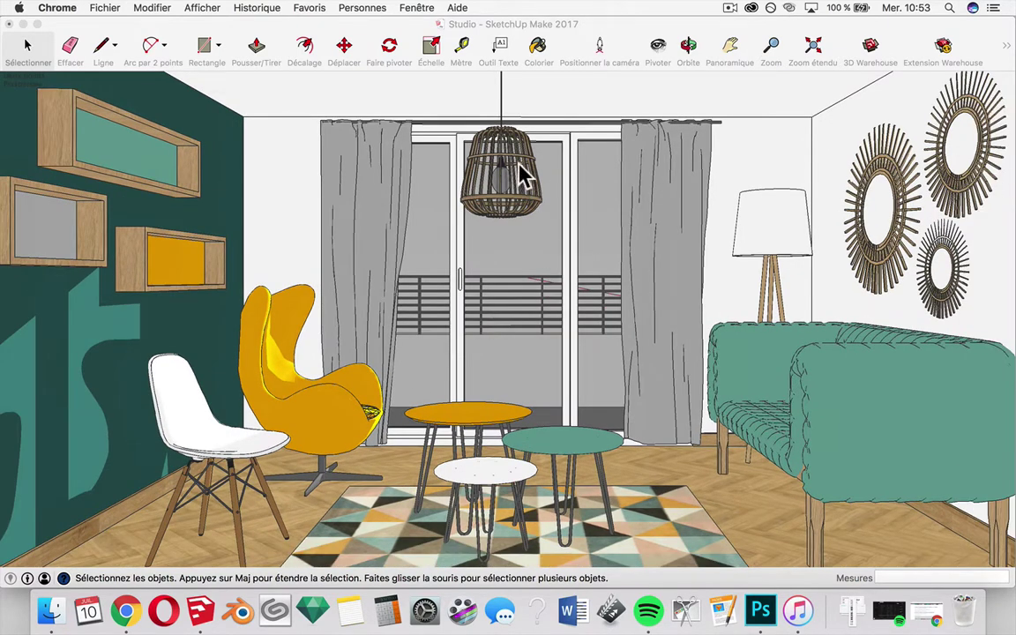
pyautogui.click(688, 46)
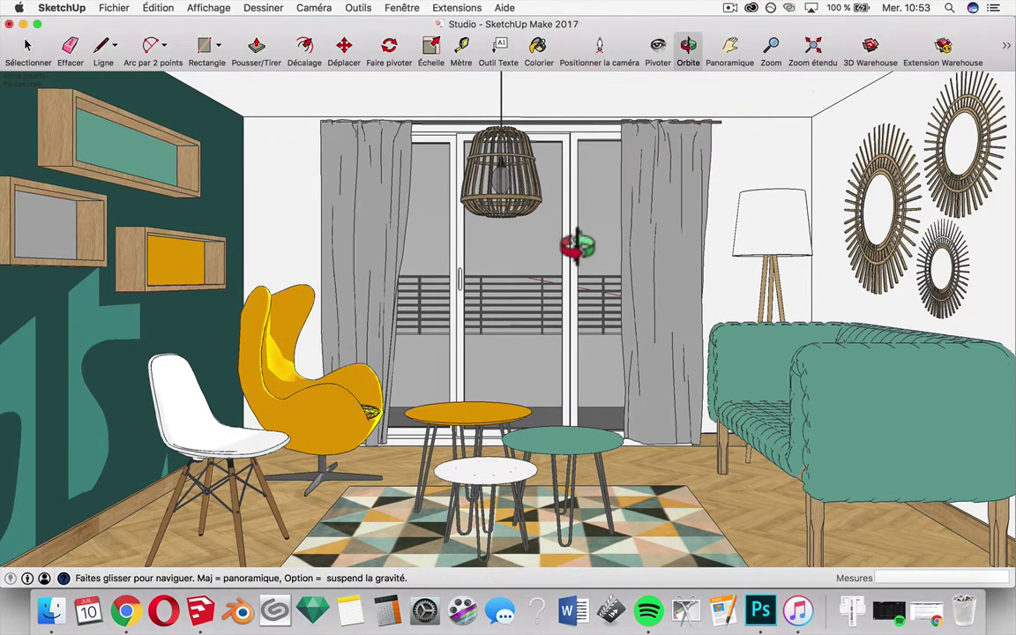
pyautogui.moveTo(579, 239)
pyautogui.mouseDown()
pyautogui.moveTo(577, 260)
pyautogui.moveTo(589, 250)
pyautogui.mouseUp()
pyautogui.click(730, 46)
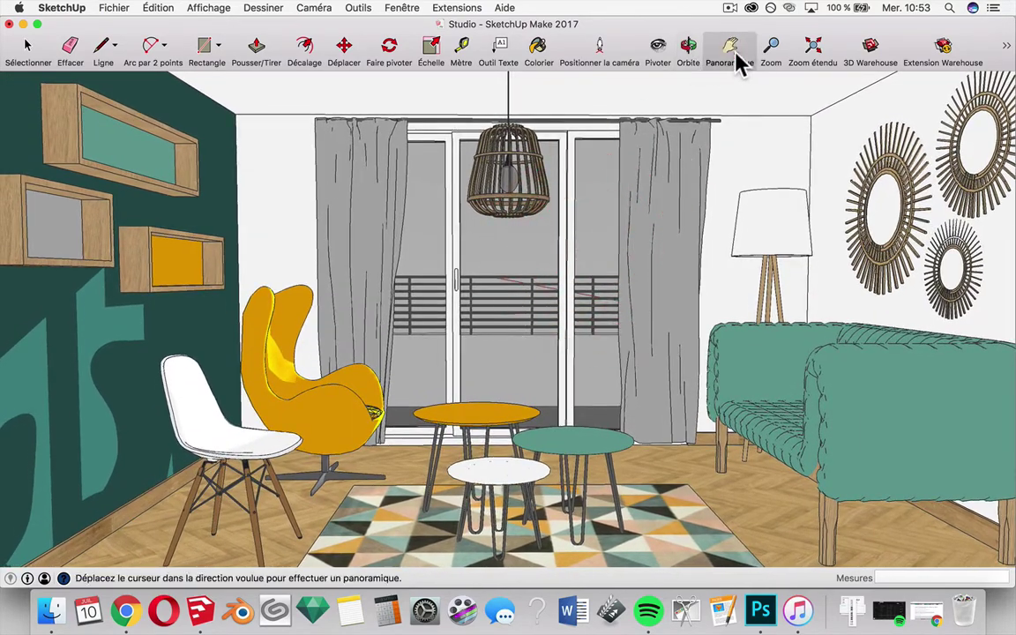
pyautogui.moveTo(697, 141); pyautogui.dragTo(677, 150)
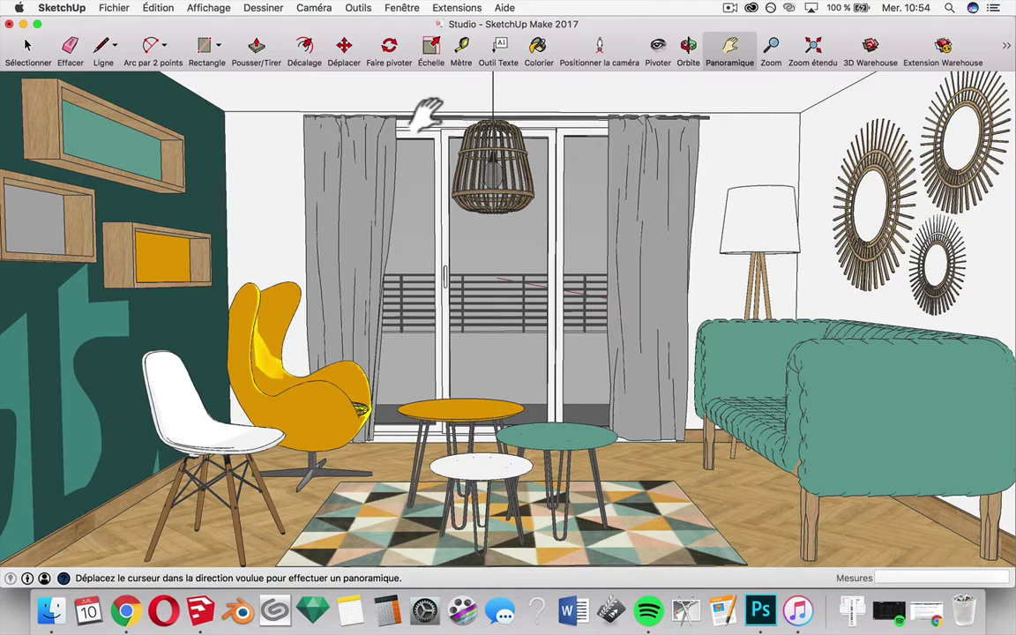
# Step: Switch the camera to Perspective à deux points and pan to re-frame the room
pyautogui.click(314, 8)
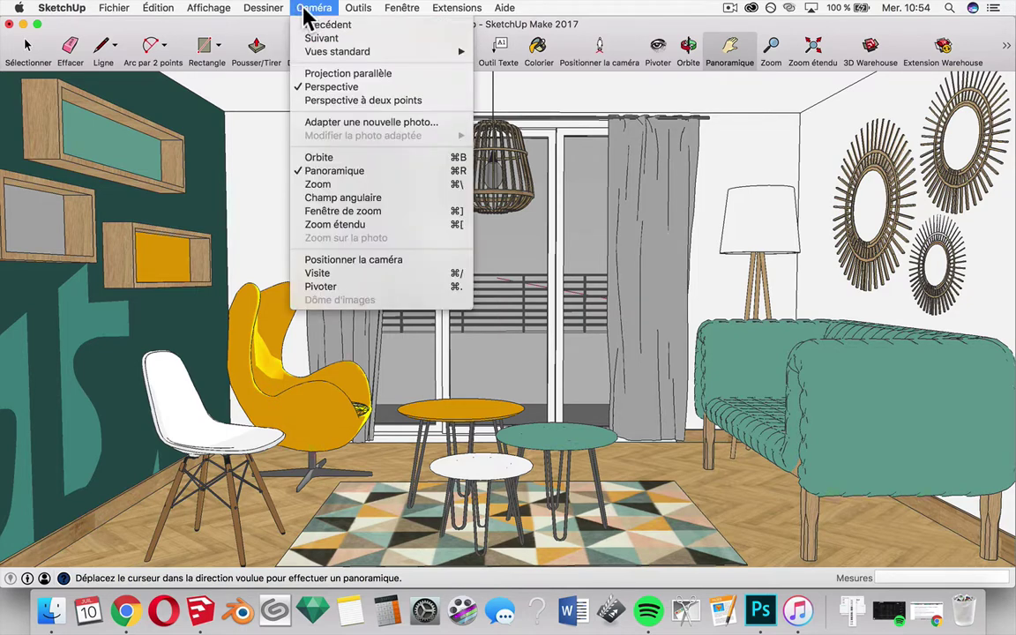
pyautogui.click(349, 100)
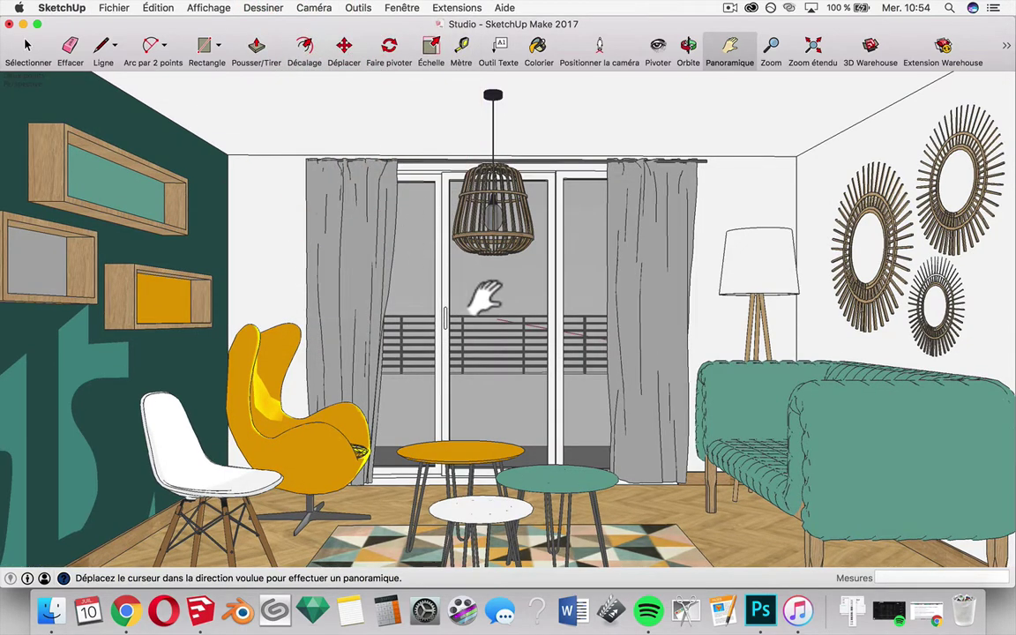
pyautogui.moveTo(485, 296); pyautogui.dragTo(473, 281)
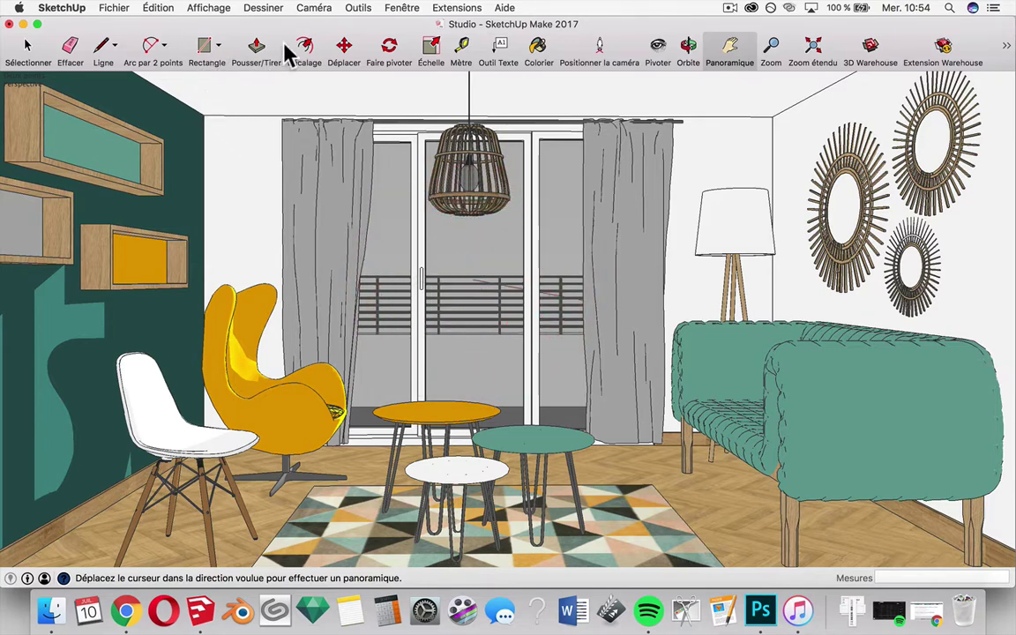
# Step: Create Scène 1 from the two-point view in the Scènes panel, then orbit away and restore it
pyautogui.click(358, 10)
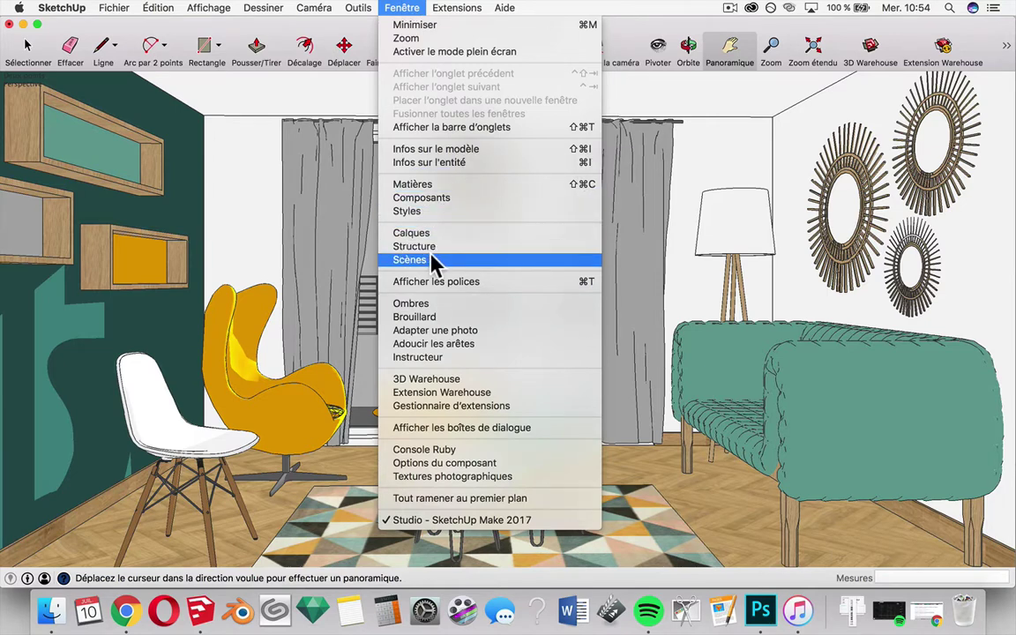
pyautogui.click(412, 259)
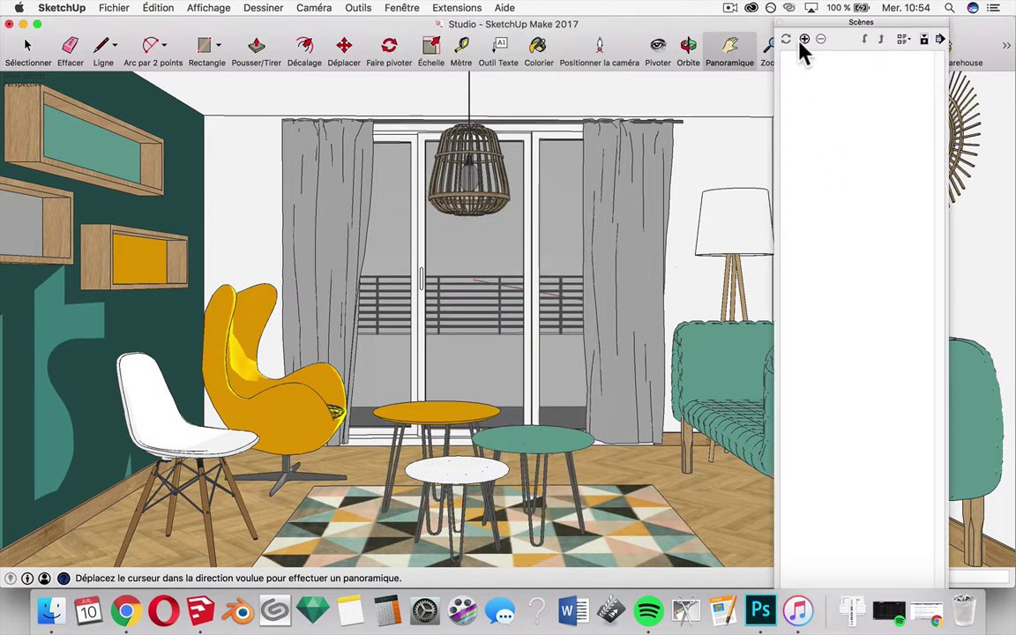
pyautogui.click(804, 40)
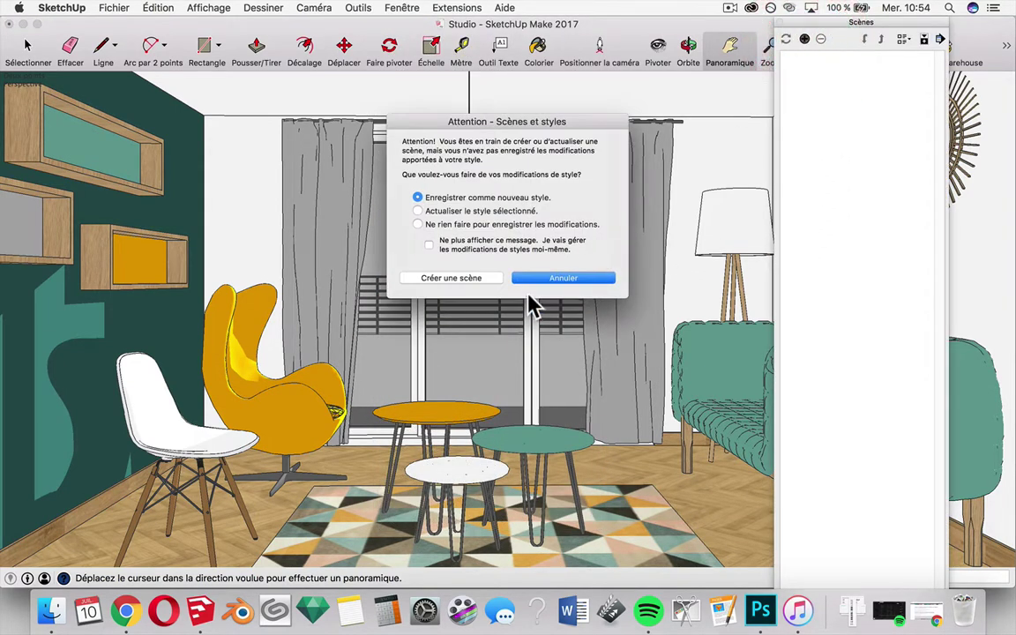
pyautogui.click(489, 279)
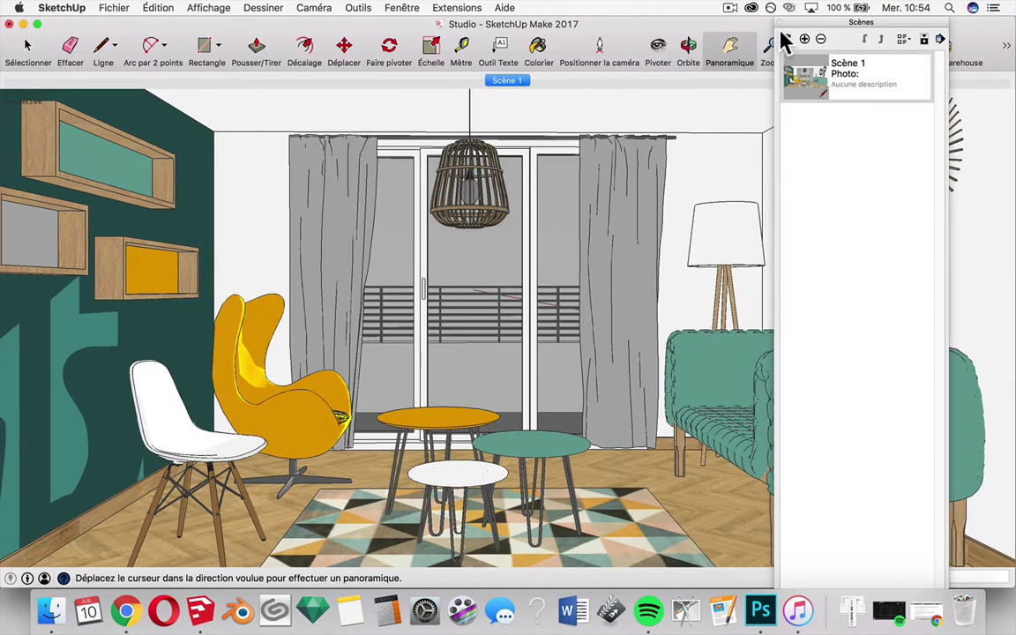
pyautogui.click(780, 23)
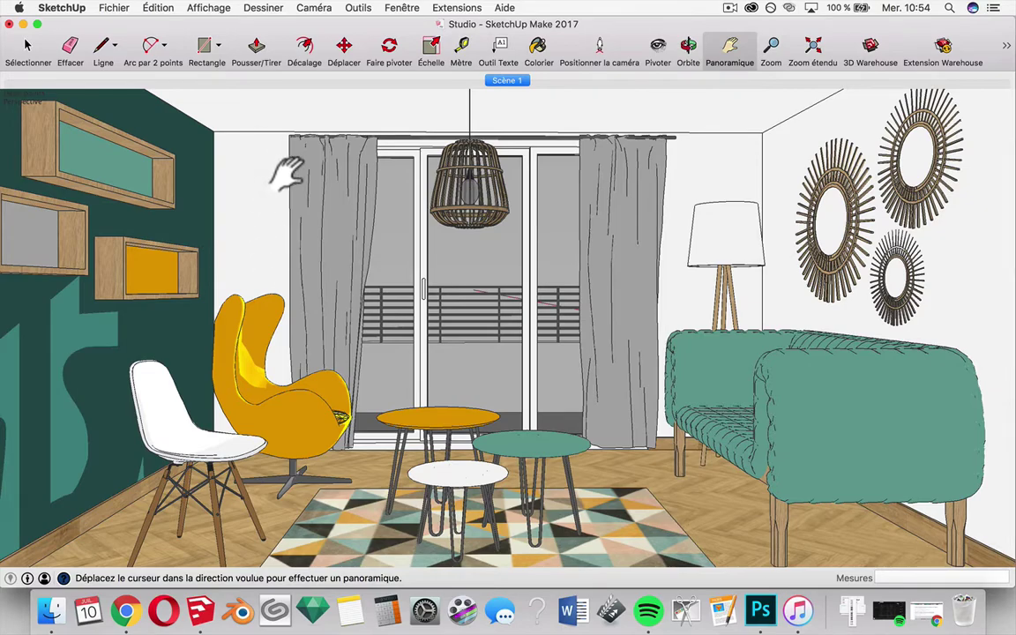
pyautogui.moveTo(294, 277)
pyautogui.mouseDown(button='middle')
pyautogui.moveTo(456, 293)
pyautogui.moveTo(508, 145)
pyautogui.mouseUp(button='middle')
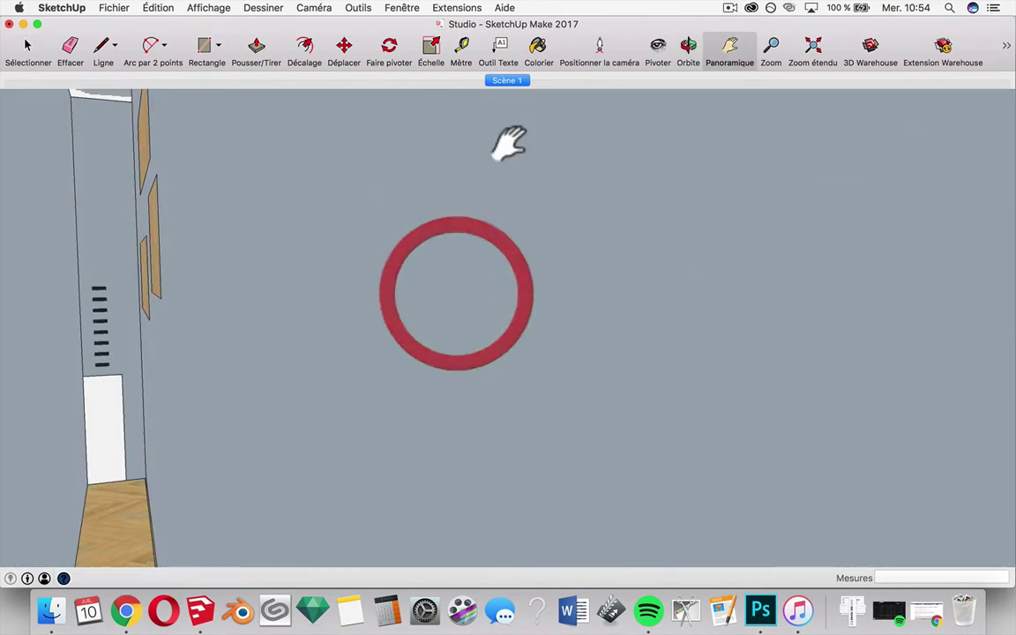
pyautogui.click(507, 80)
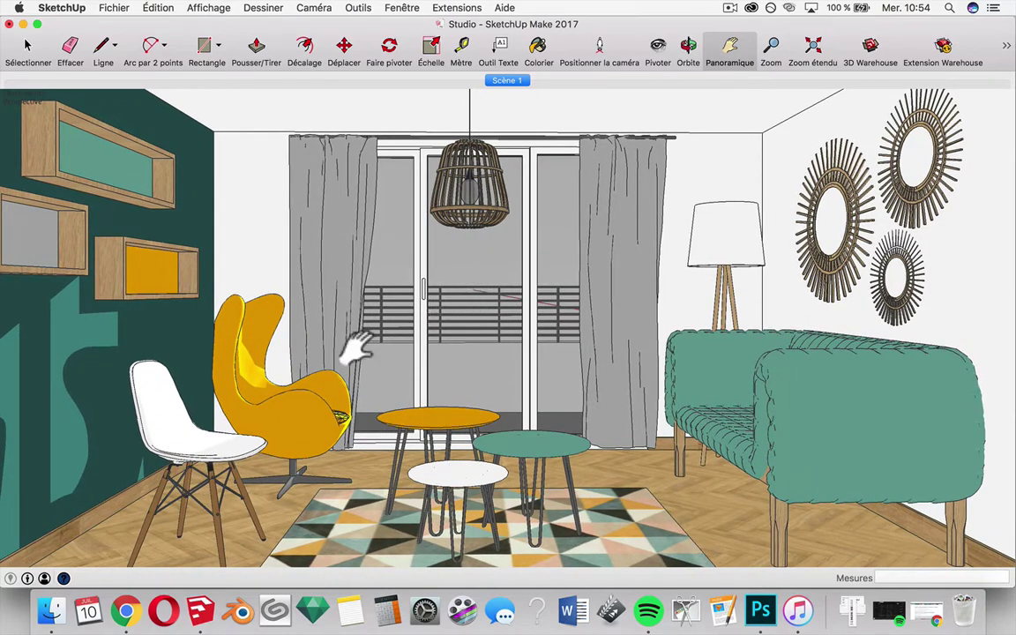
pyautogui.click(128, 612)
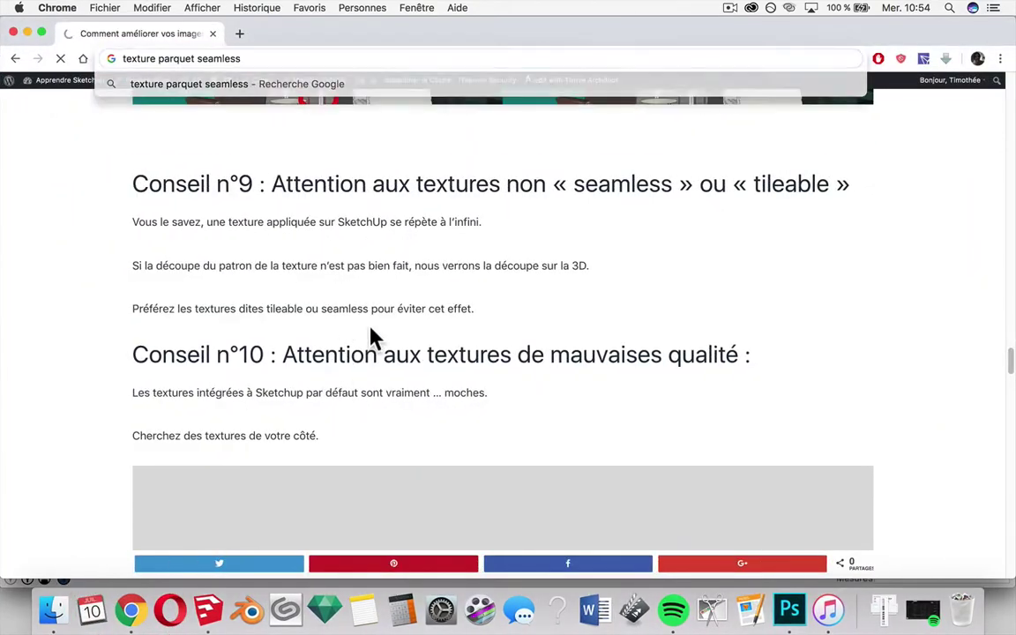
pyautogui.scroll(-5, 344, 335)
pyautogui.scroll(-3, 336, 316)
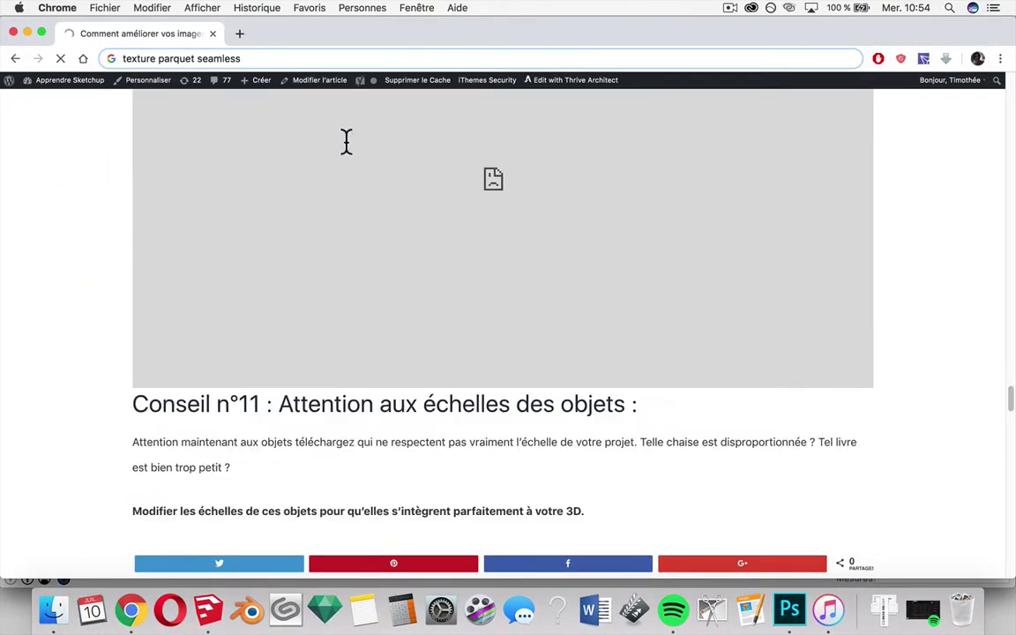
pyautogui.scroll(-2, 345, 140)
pyautogui.scroll(-1, 368, 333)
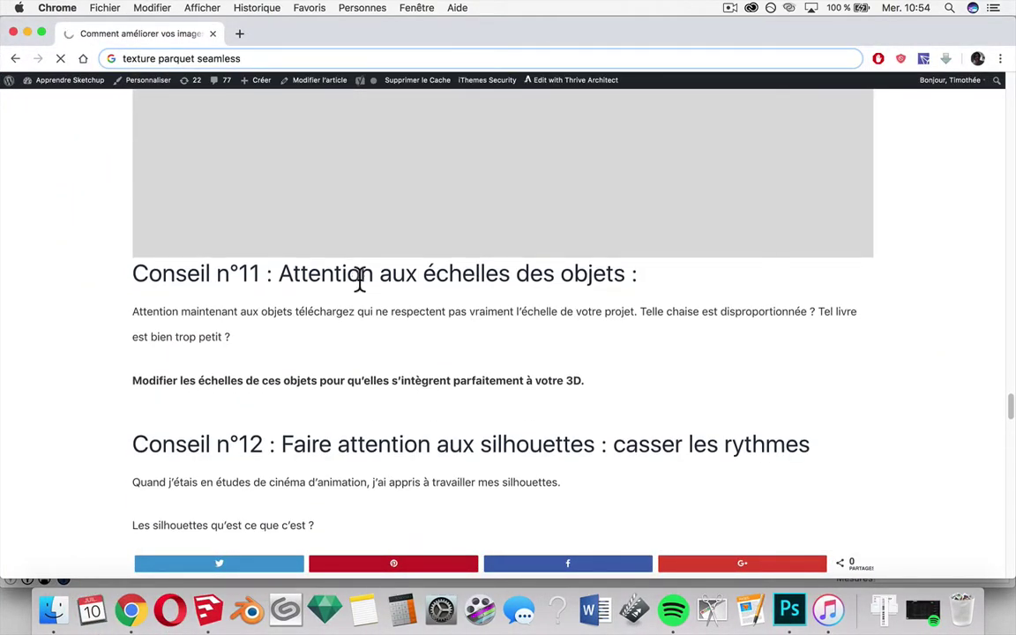
pyautogui.click(28, 34)
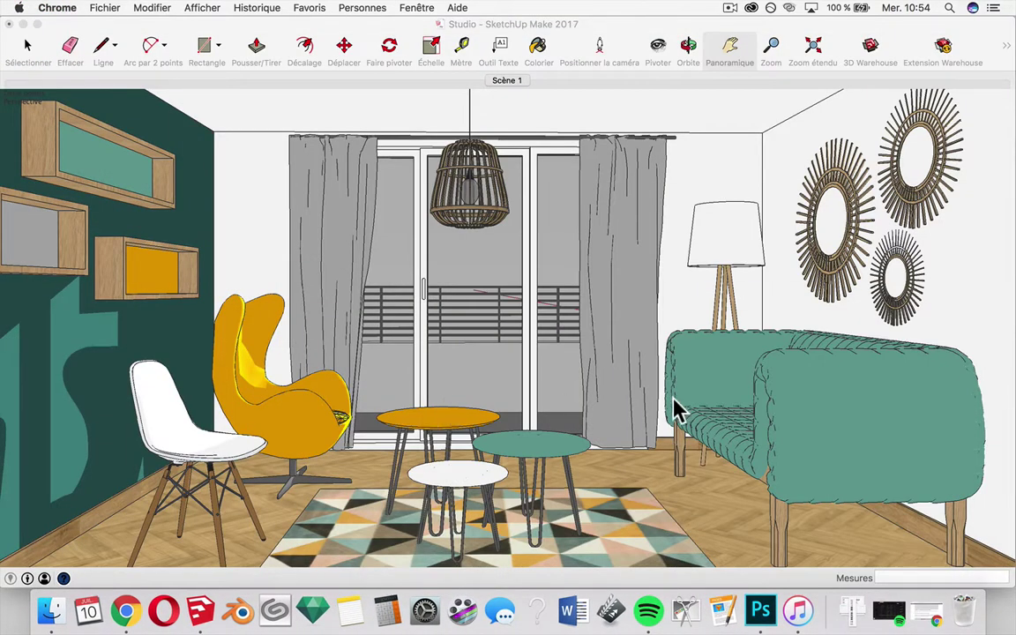
pyautogui.click(27, 53)
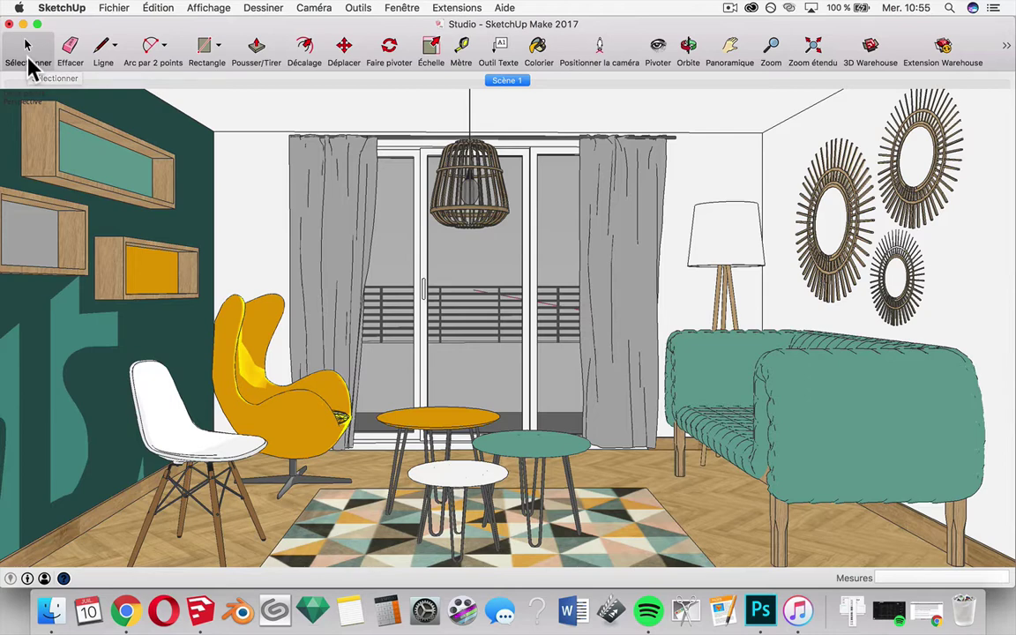
pyautogui.click(28, 60)
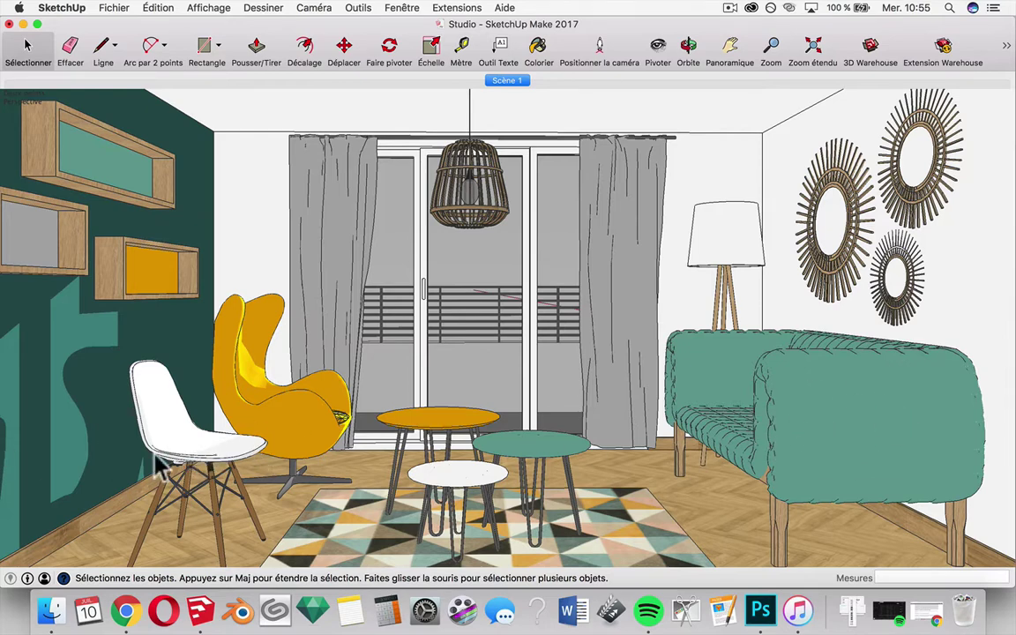
# Step: Scale the green sofa down to 0,89 with Échelle, then reselect it to check
pyautogui.click(850, 406)
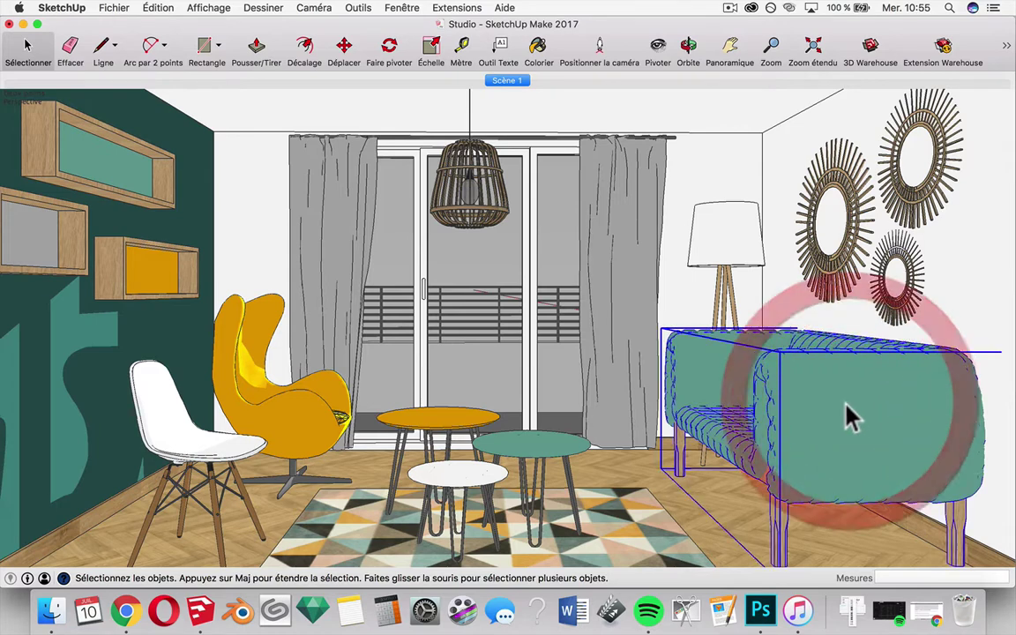
pyautogui.click(424, 49)
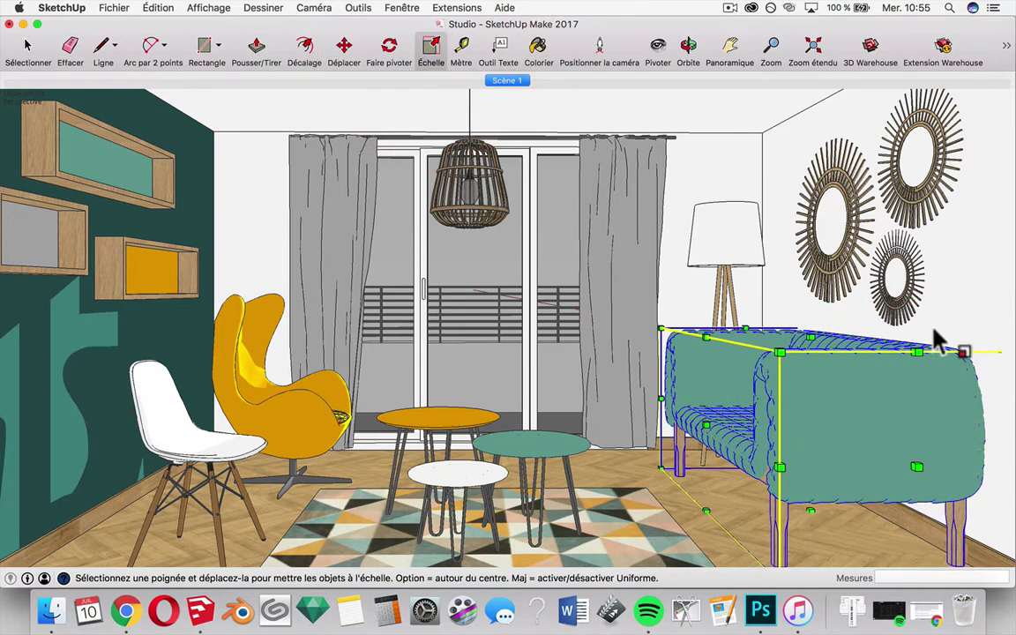
pyautogui.moveTo(780, 354); pyautogui.dragTo(804, 365)
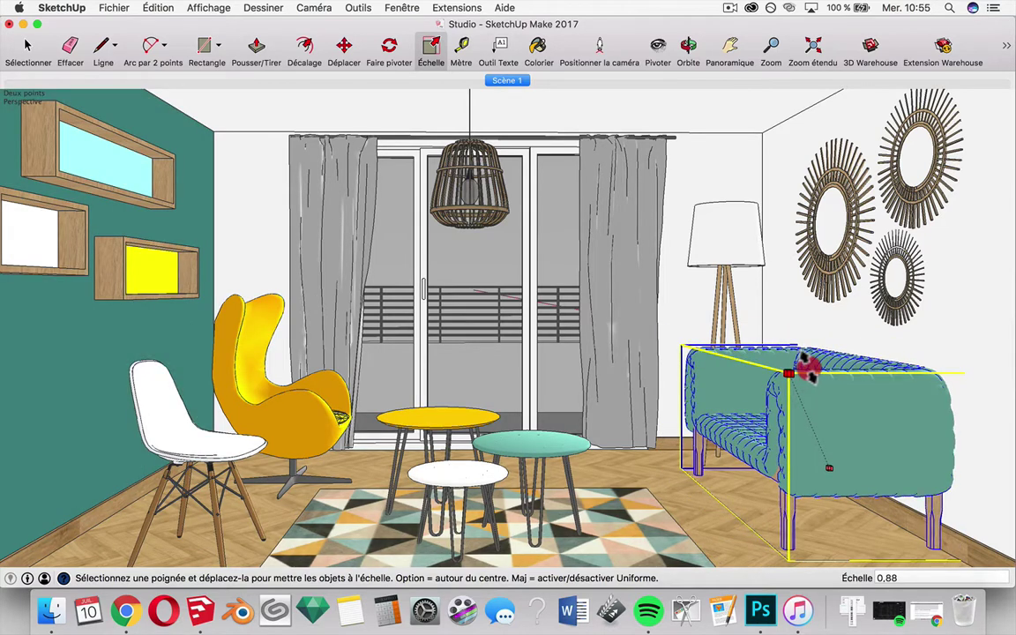
pyautogui.click(804, 369)
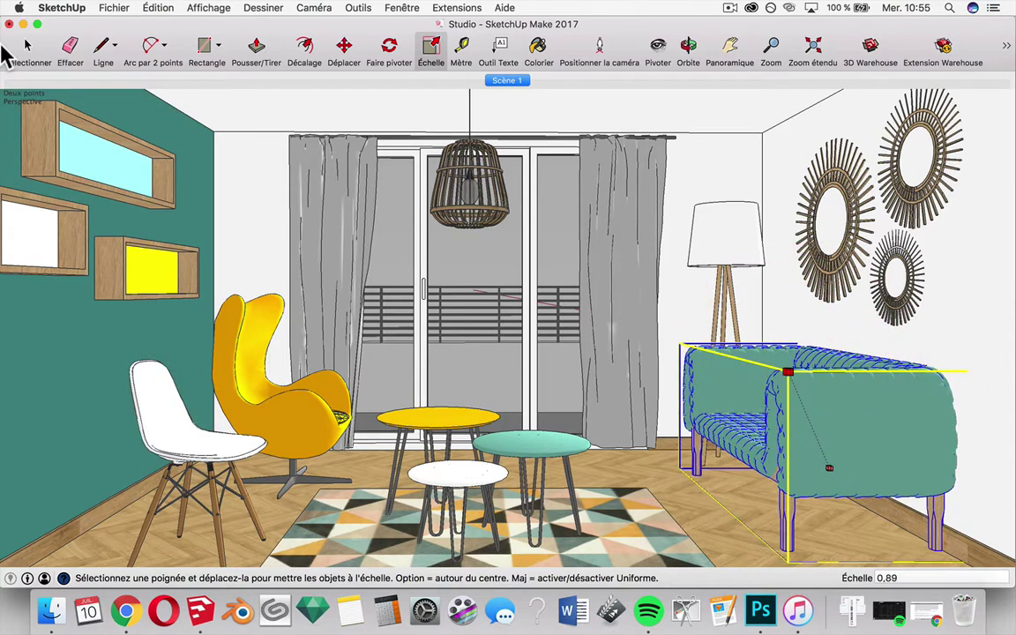
pyautogui.click(27, 46)
pyautogui.click(226, 148)
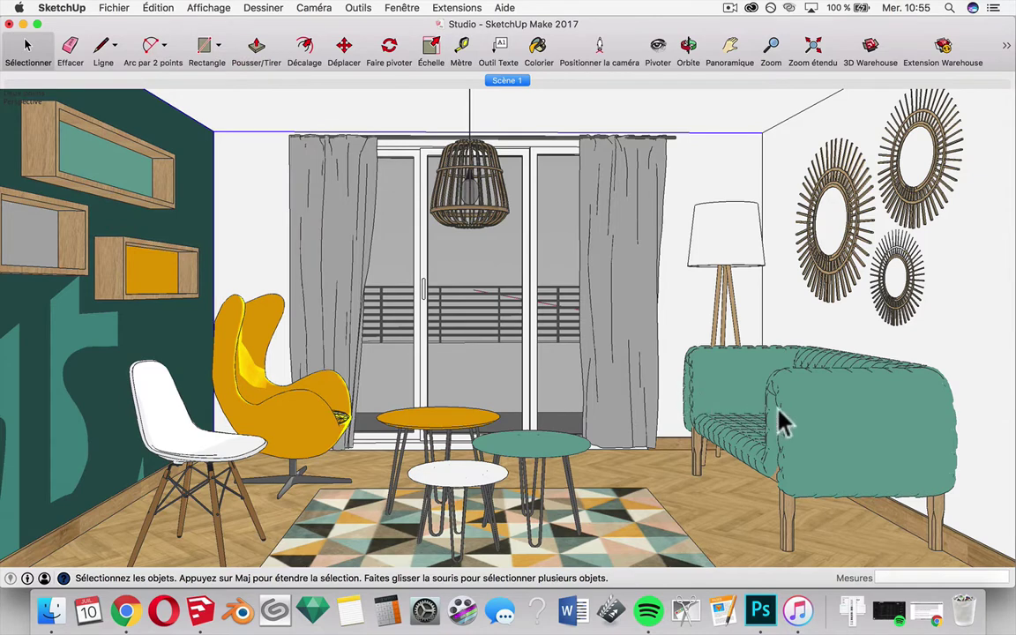
pyautogui.click(831, 451)
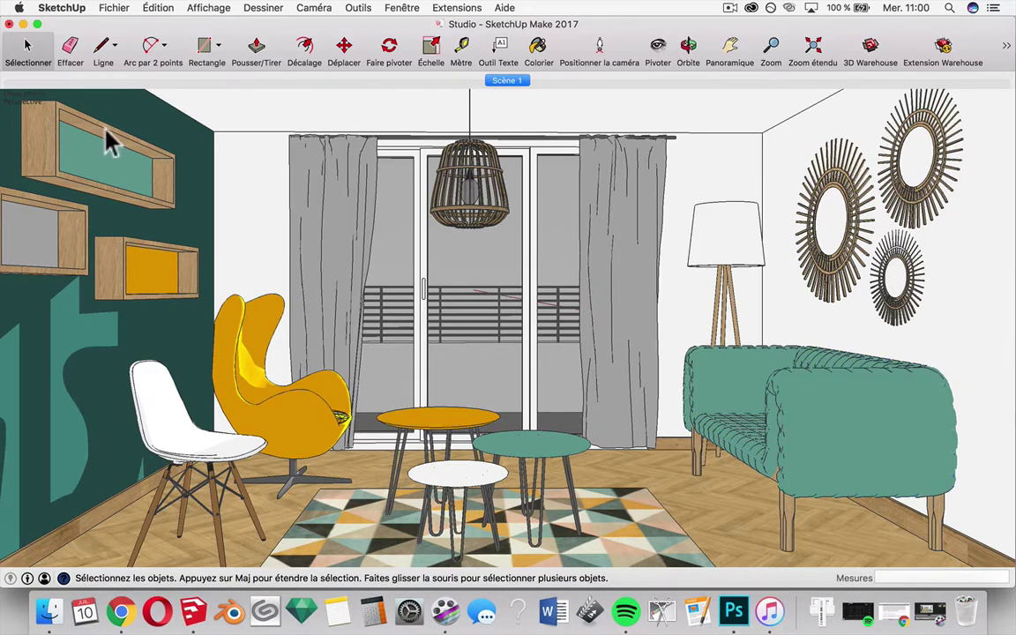
pyautogui.click(40, 152)
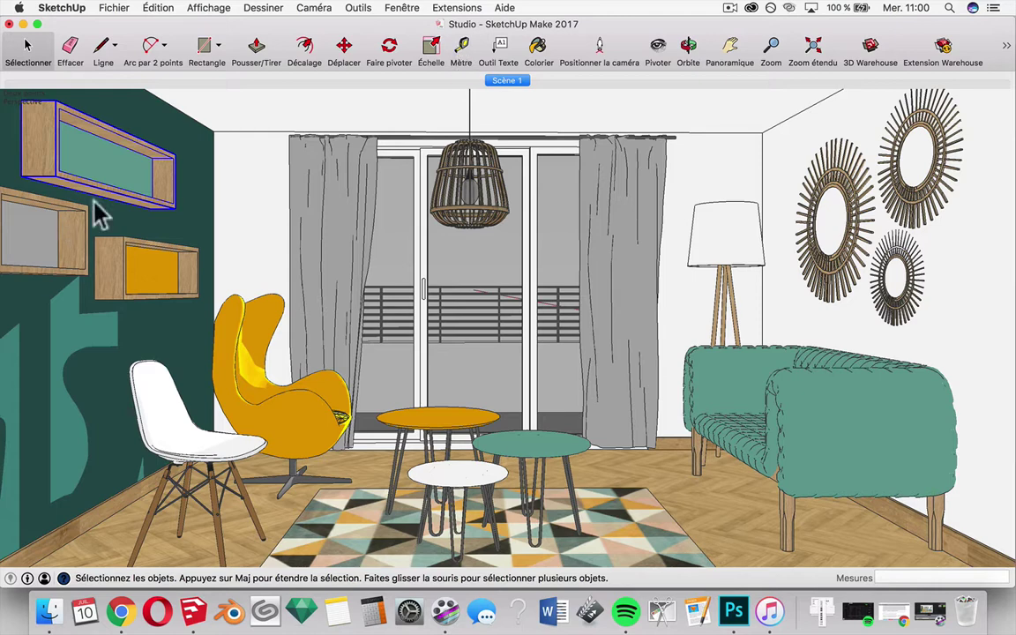
pyautogui.click(452, 55)
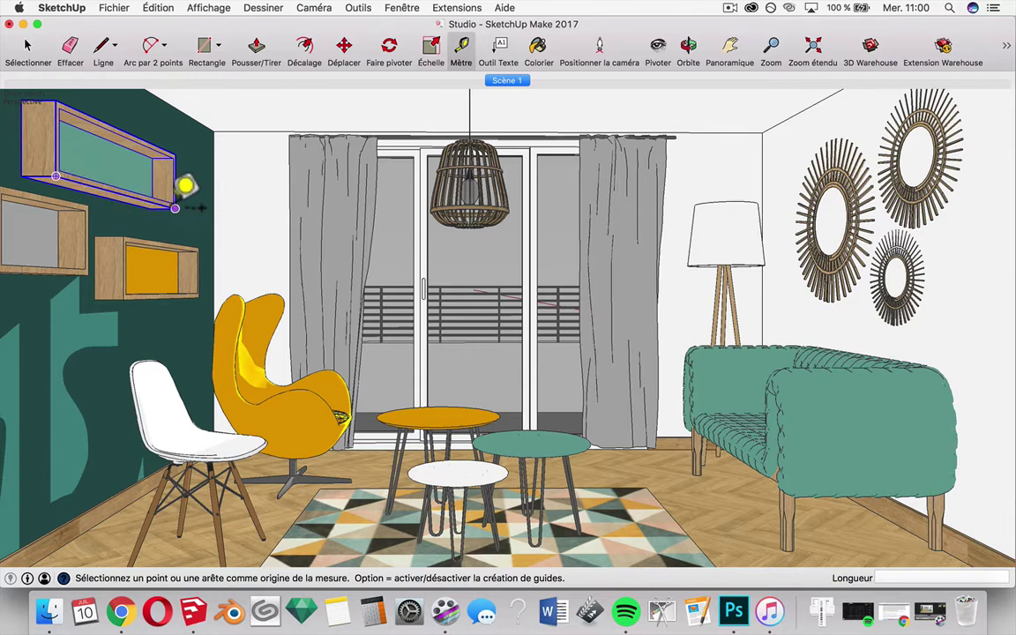
pyautogui.click(25, 49)
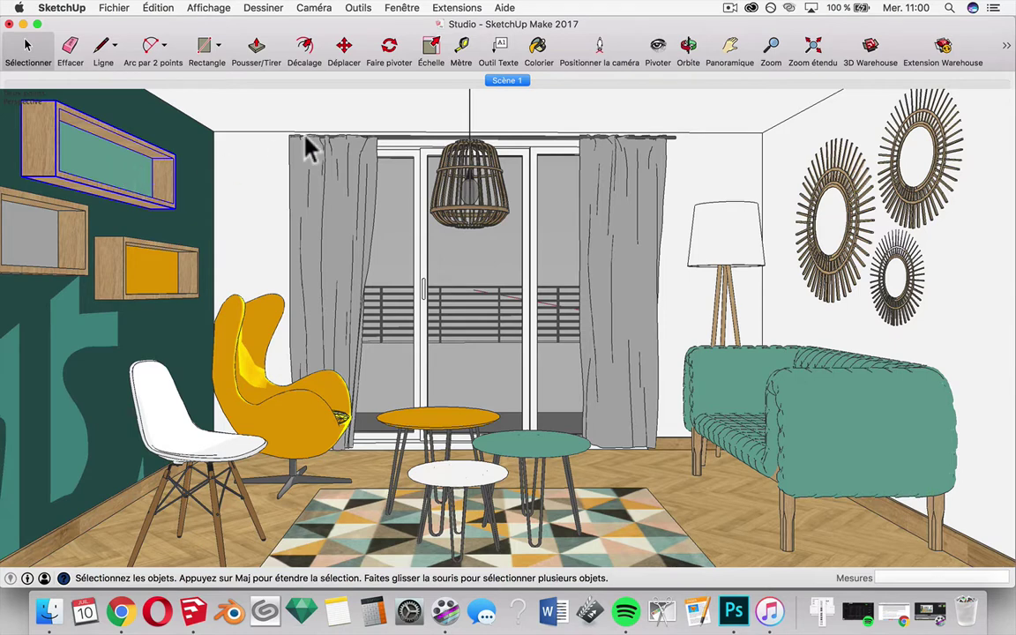
pyautogui.click(462, 45)
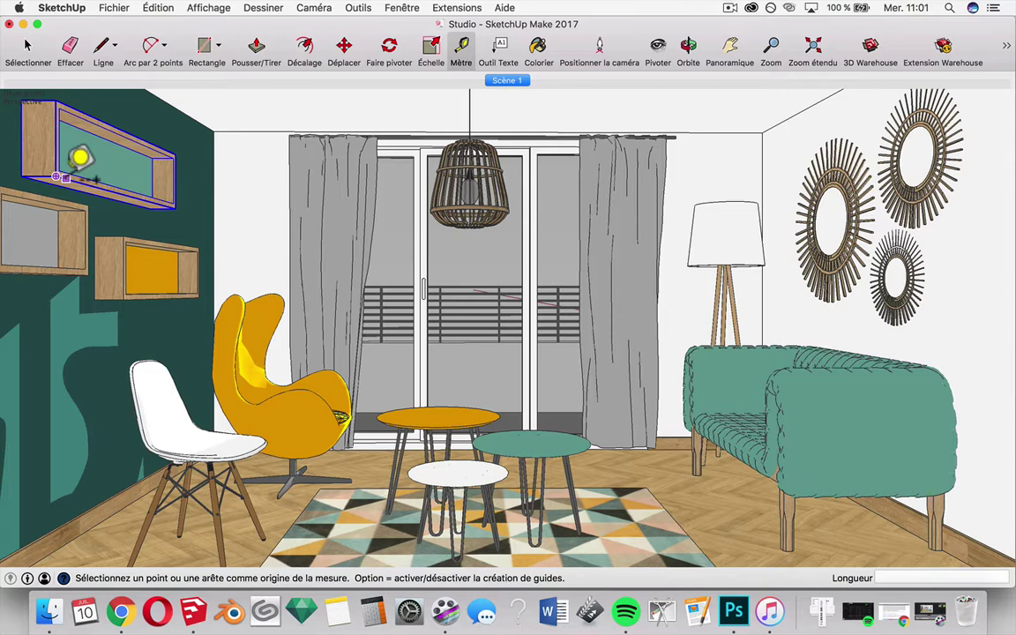
pyautogui.click(28, 45)
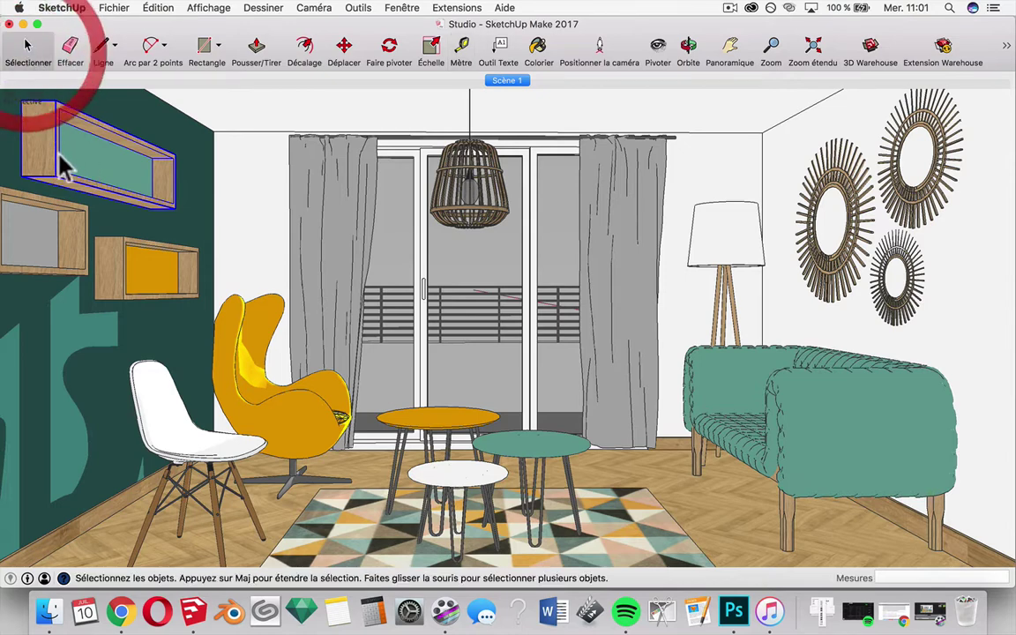
# Step: Inside the wall shelf component, measure its 1,20 m edge and rescale it to 2 m
pyautogui.doubleClick(54, 158)
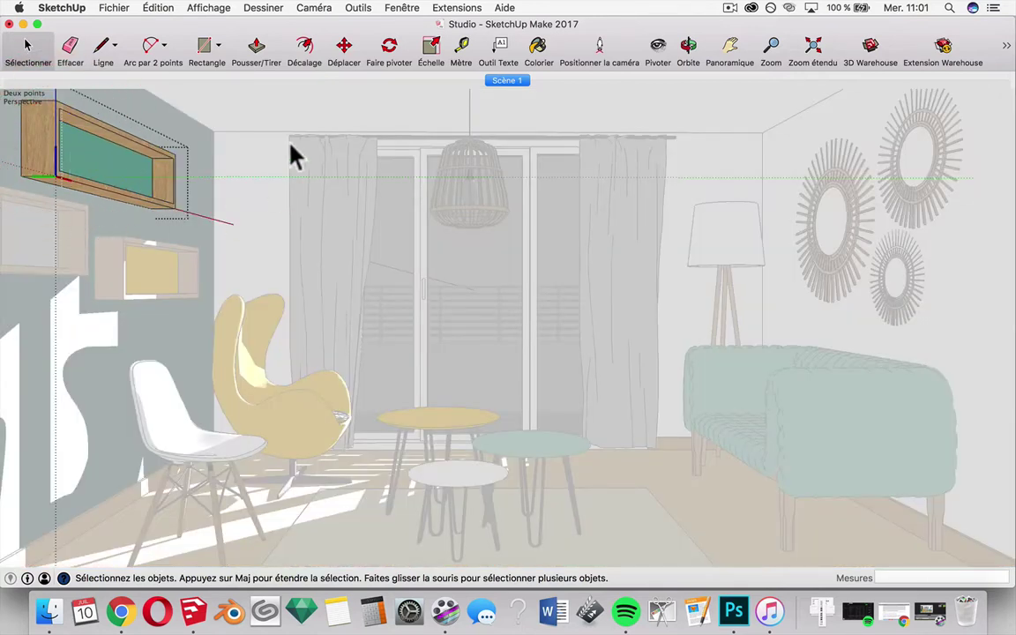
pyautogui.click(461, 48)
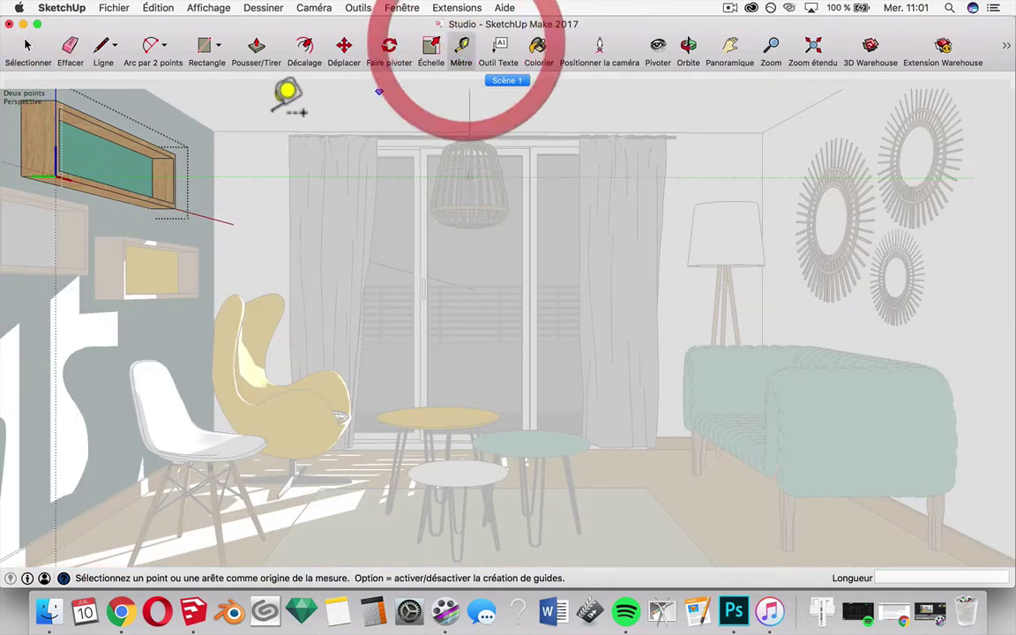
pyautogui.click(54, 176)
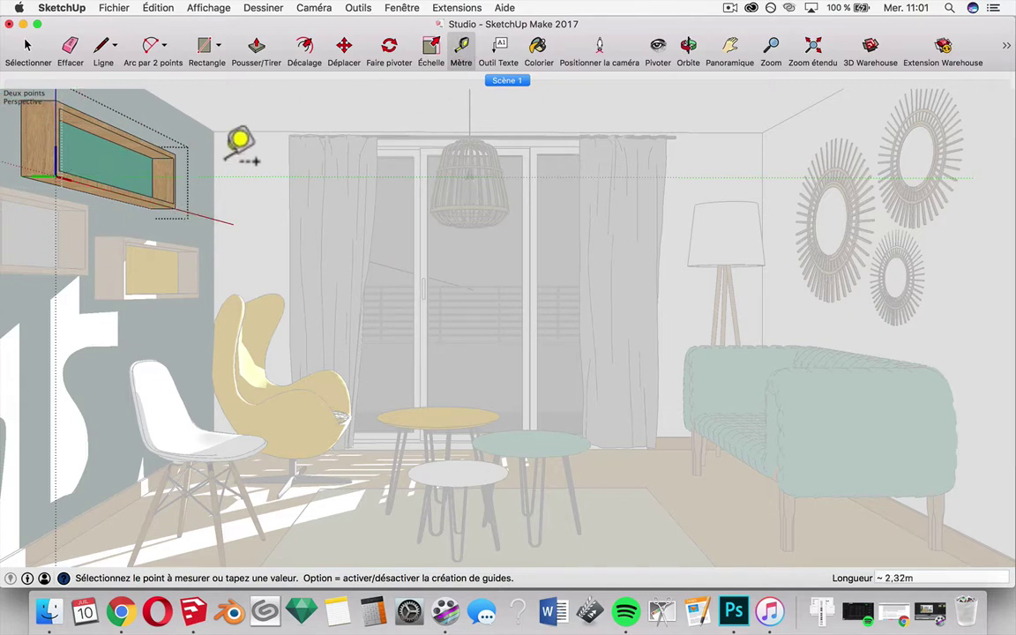
pyautogui.click(181, 194)
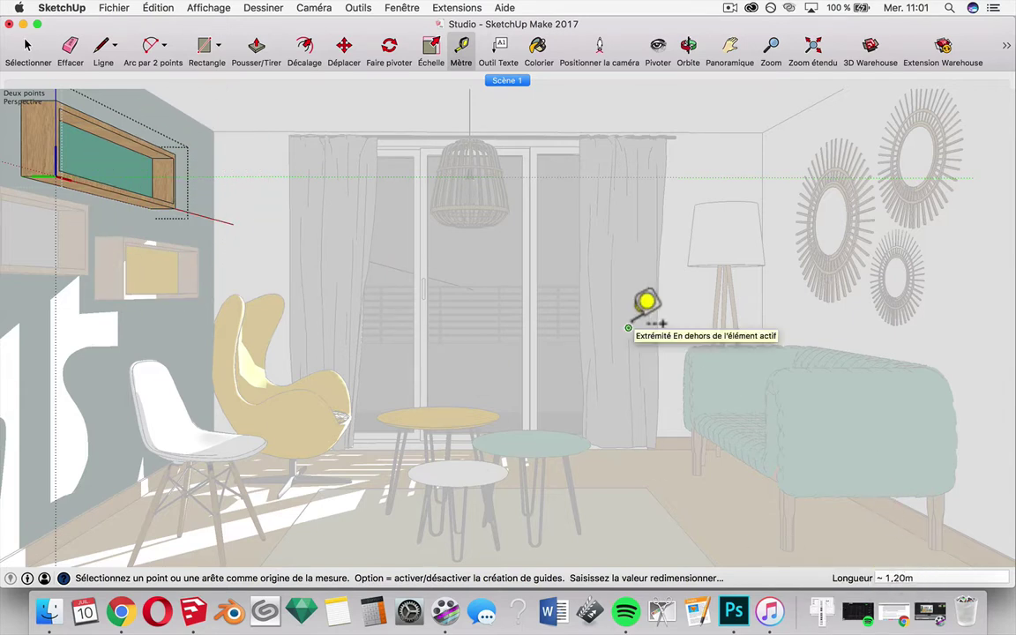
pyautogui.write('2')
pyautogui.press('Return')
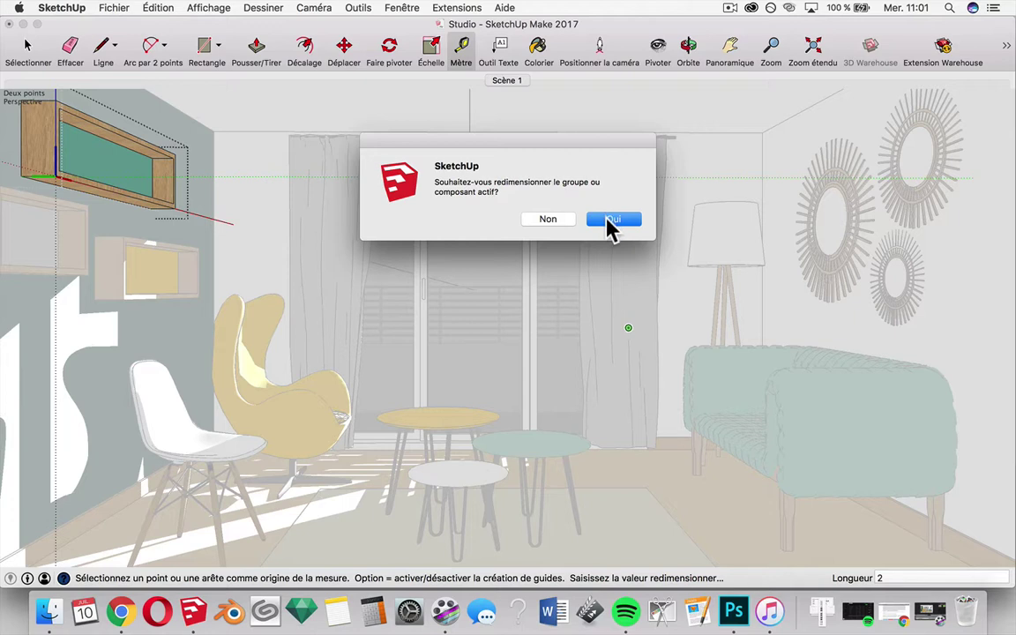
pyautogui.click(608, 220)
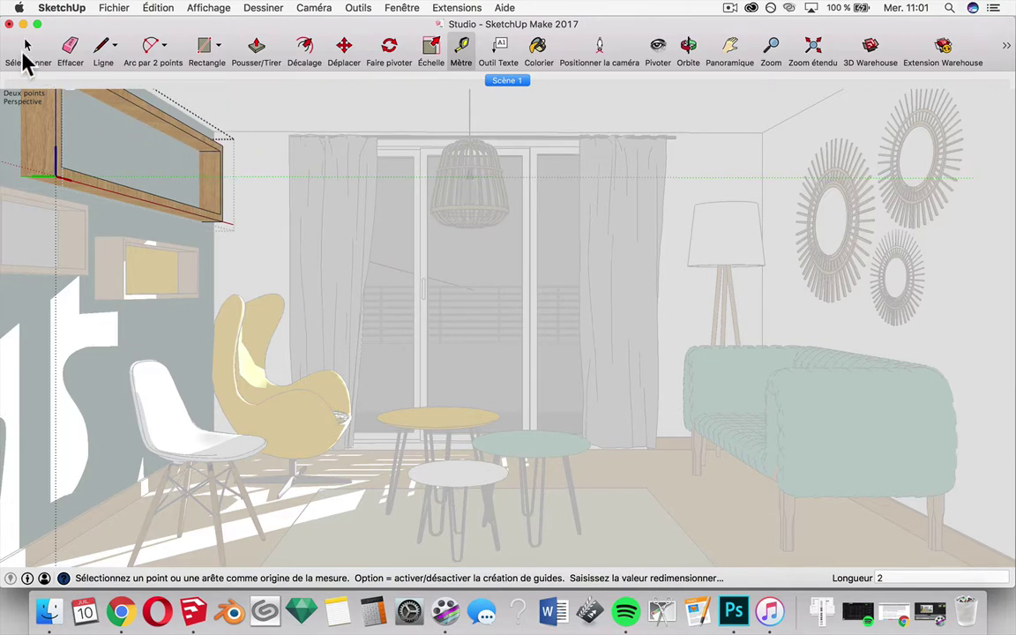
pyautogui.click(27, 49)
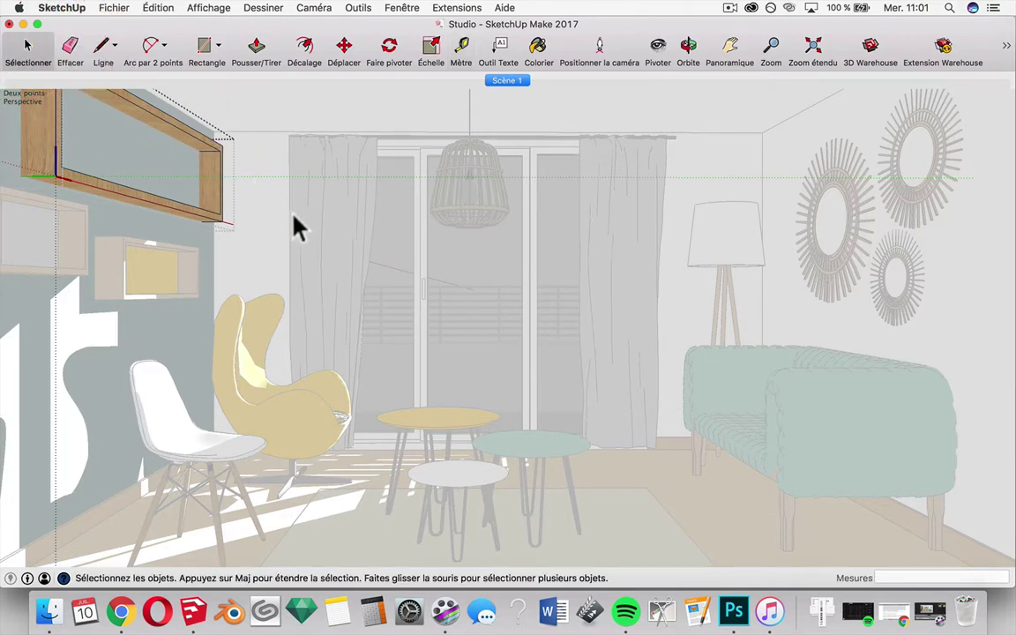
# Step: Click outside the shelf to exit its component editing context
pyautogui.click(294, 216)
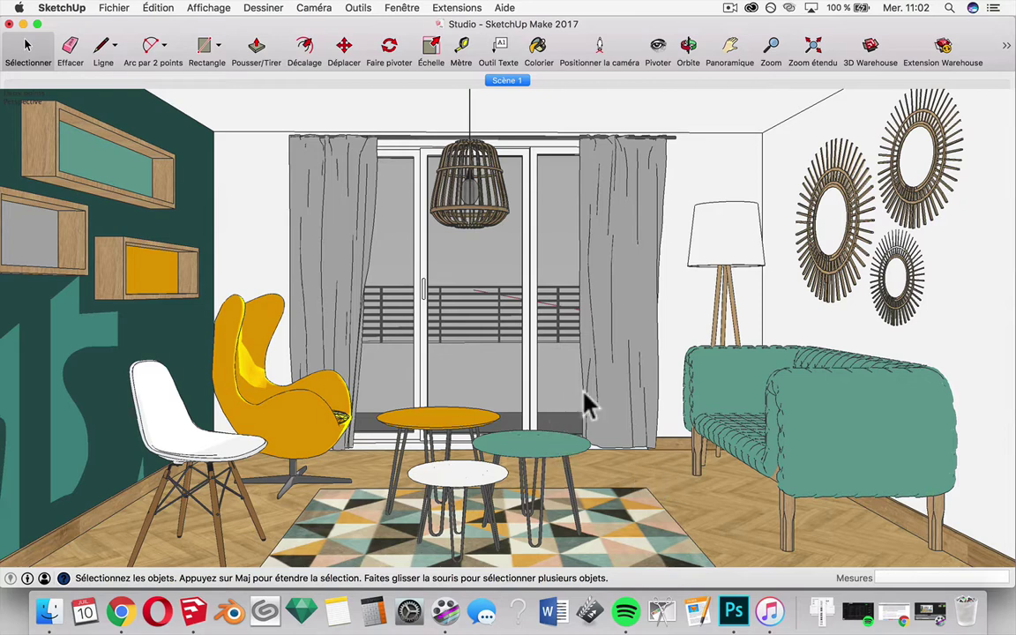
pyautogui.click(122, 610)
pyautogui.scroll(-1, 483, 350)
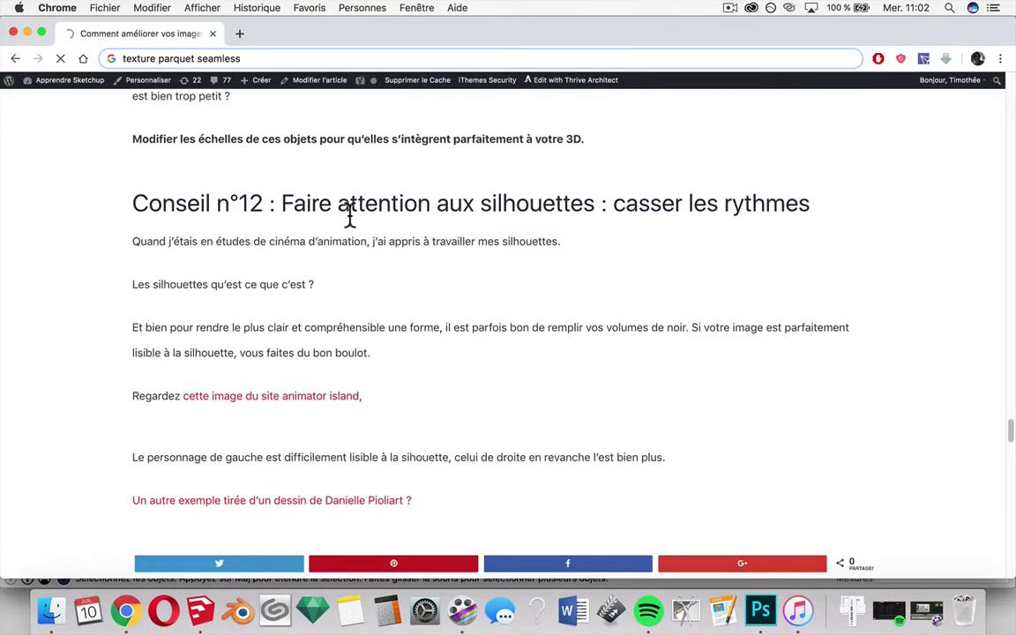
pyautogui.scroll(-1, 358, 207)
pyautogui.scroll(-1, 267, 196)
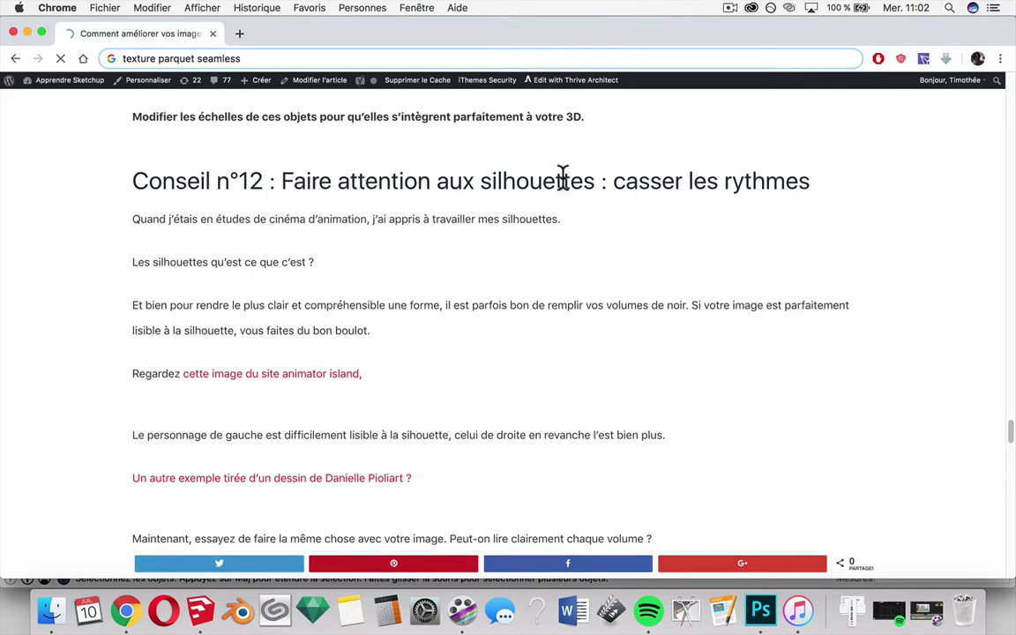
pyautogui.click(27, 34)
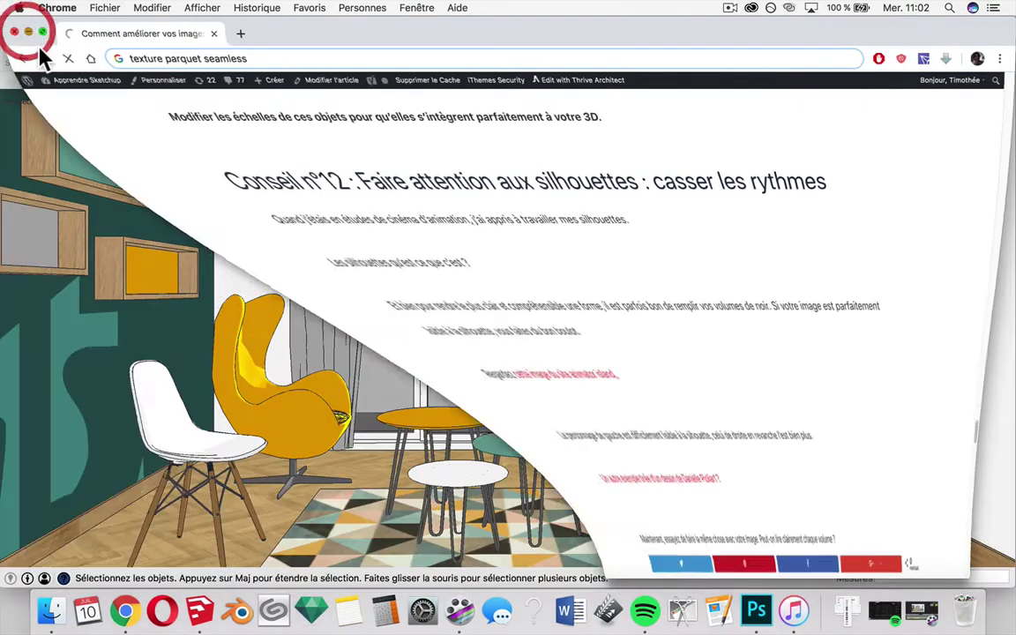
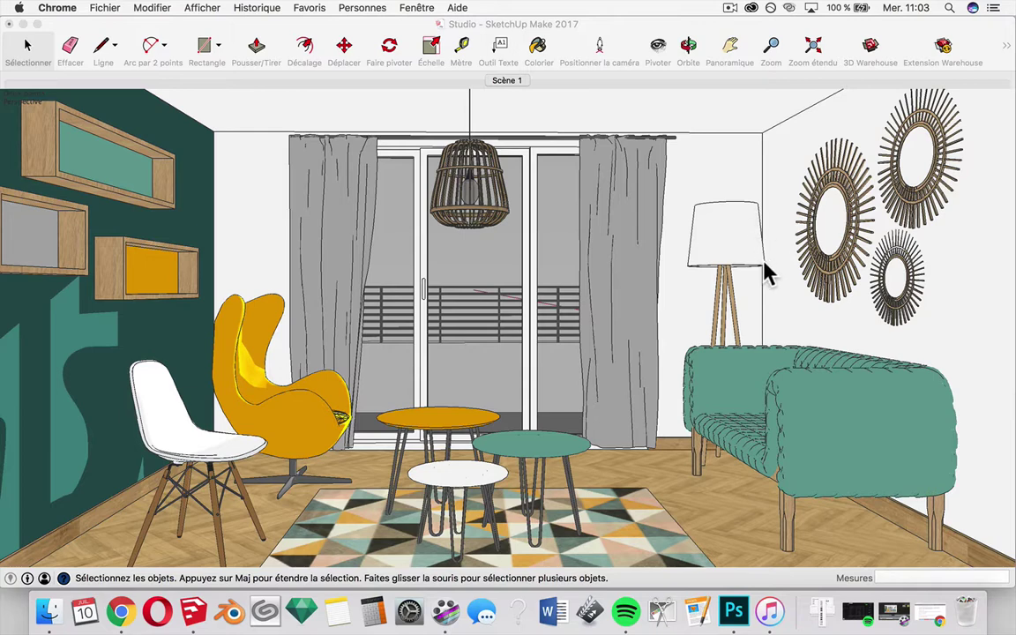
# Step: Move the floor lamp beside the sofa about 0.12 m right, toward the sunburst mirrors
pyautogui.click(732, 272)
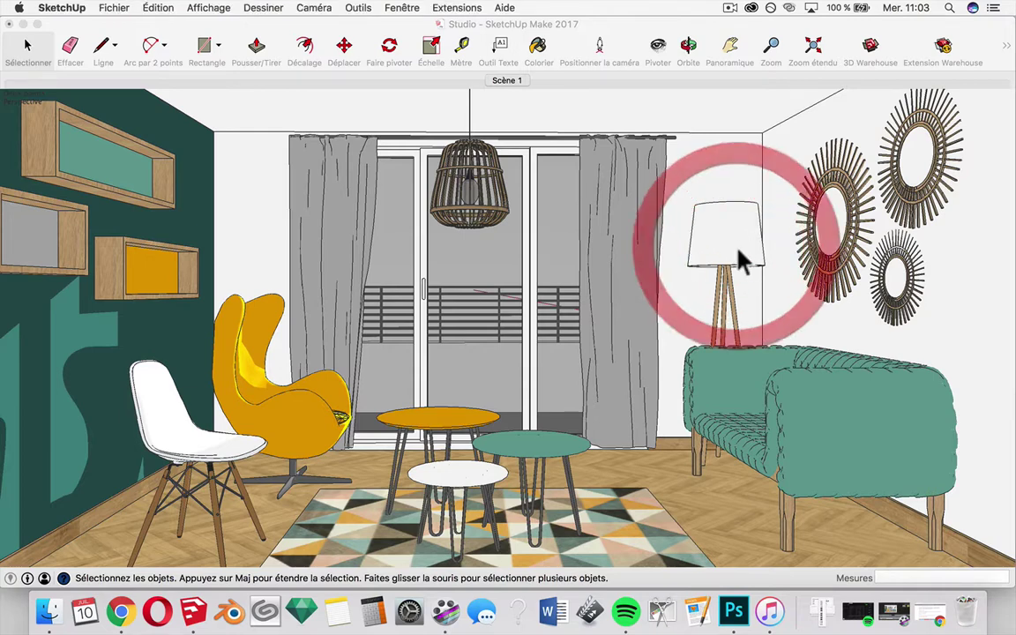
pyautogui.click(344, 46)
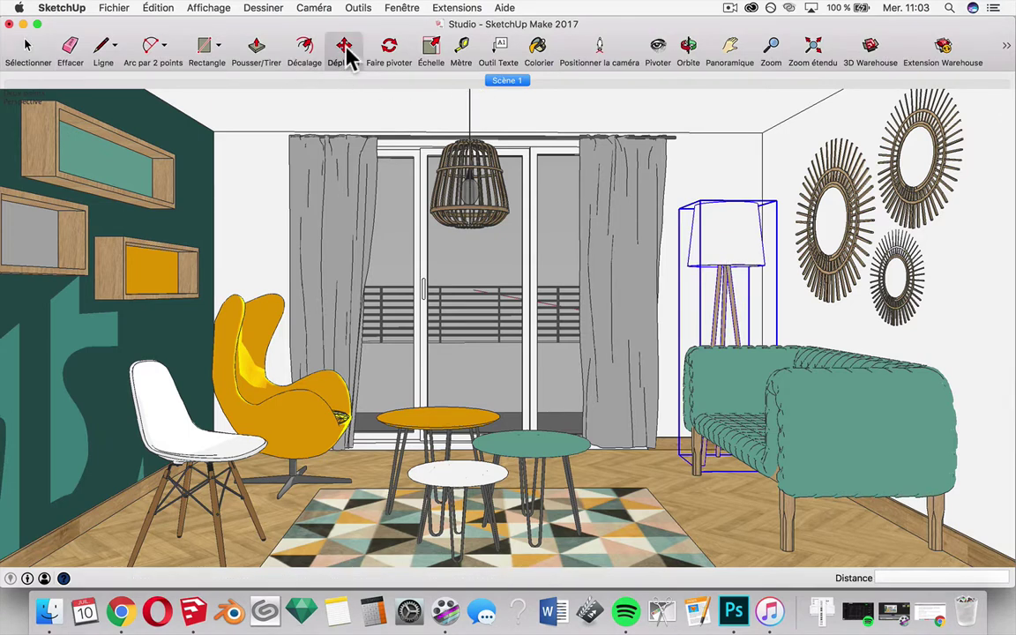
pyautogui.click(717, 504)
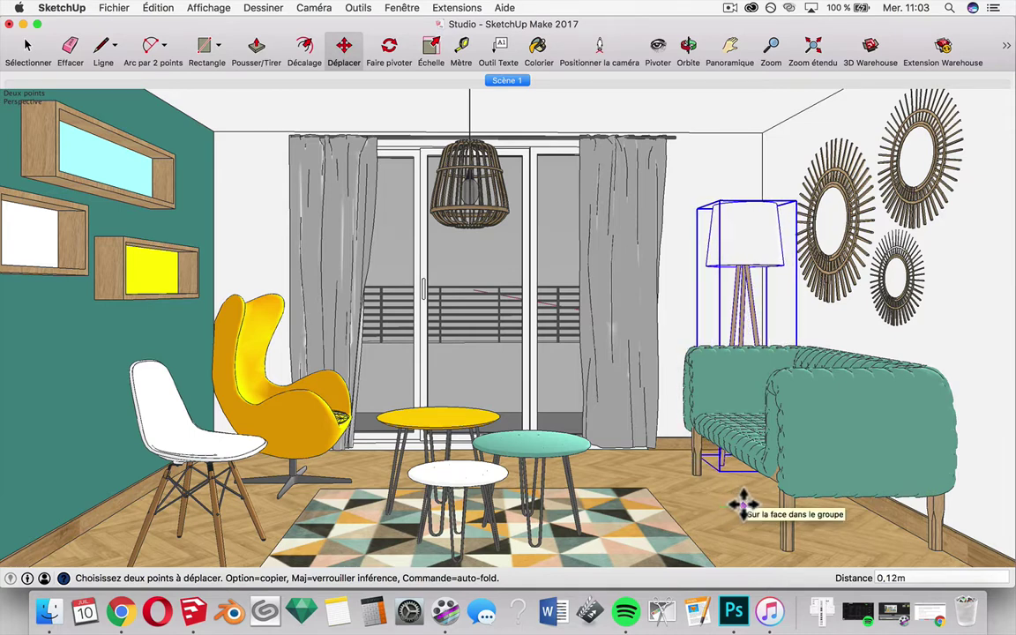
pyautogui.click(740, 505)
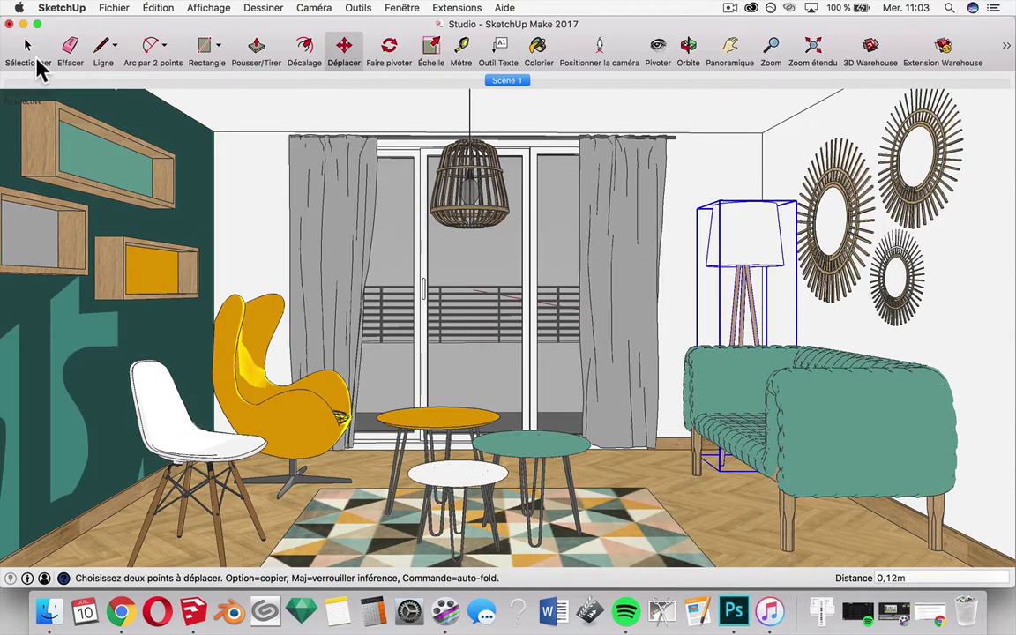
pyautogui.click(38, 63)
pyautogui.click(318, 226)
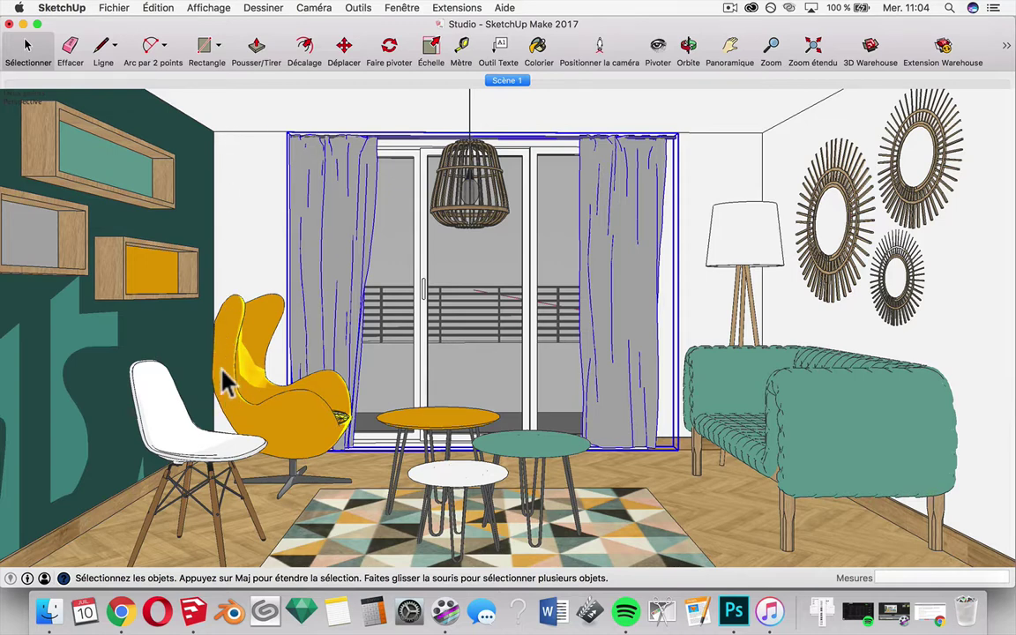
# Step: Rotate the yellow egg chair 45° around its base toward the room
pyautogui.click(283, 406)
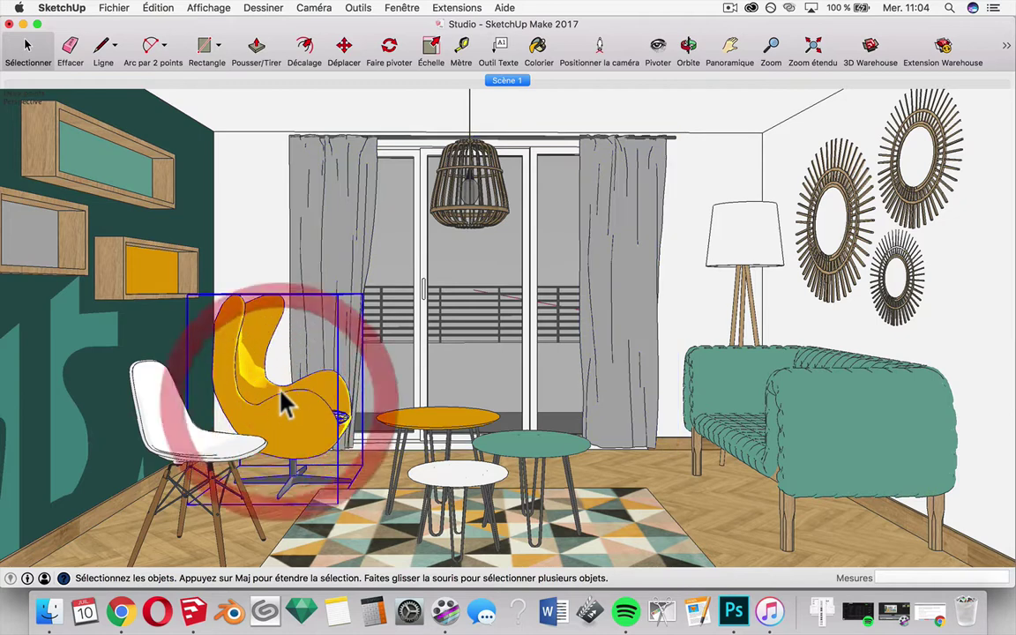
pyautogui.click(389, 51)
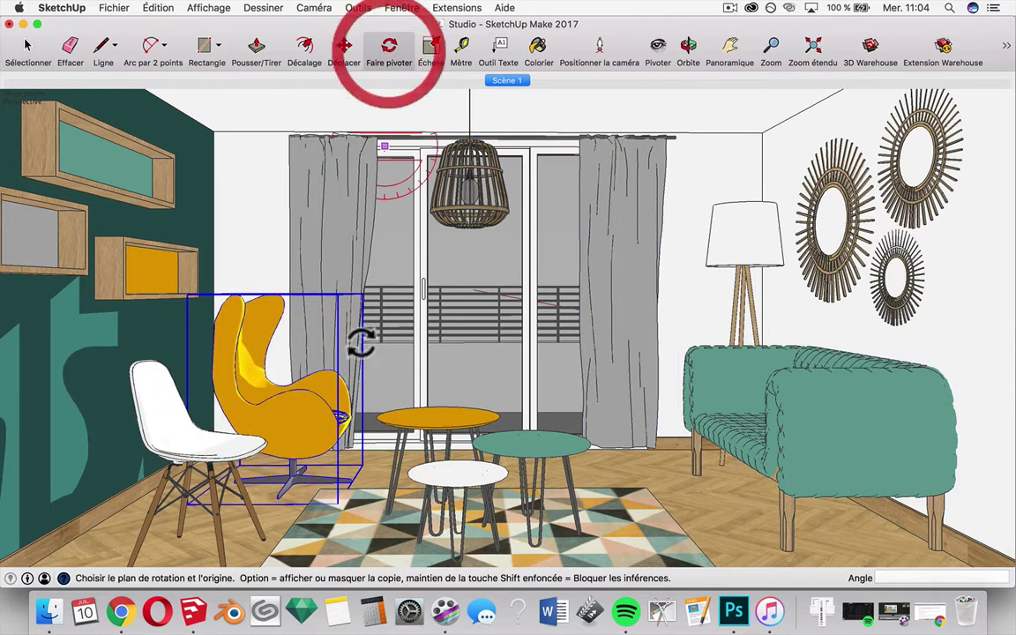
pyautogui.click(291, 492)
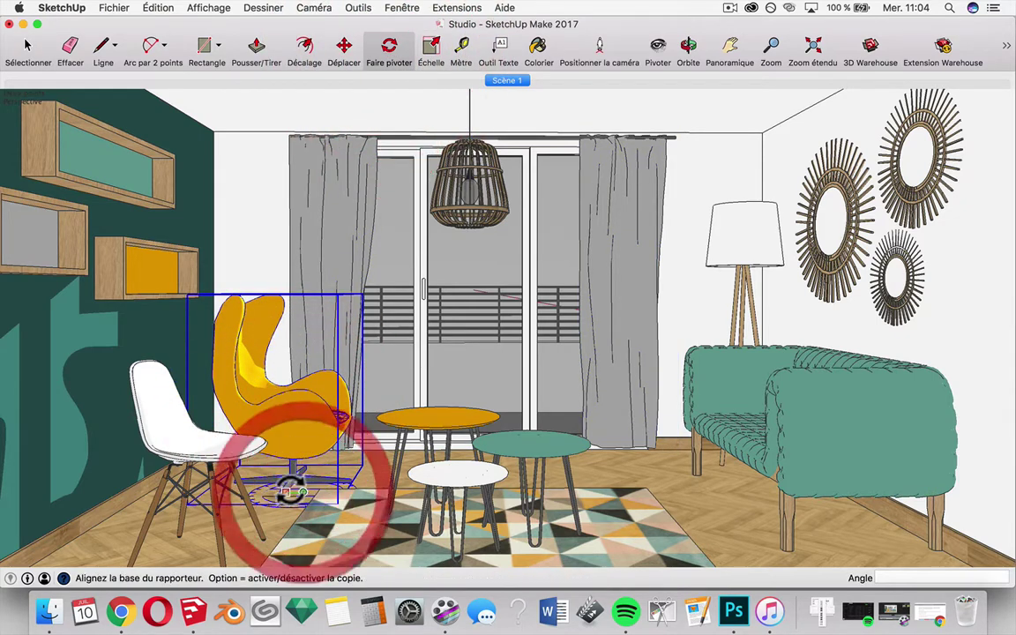
pyautogui.click(267, 477)
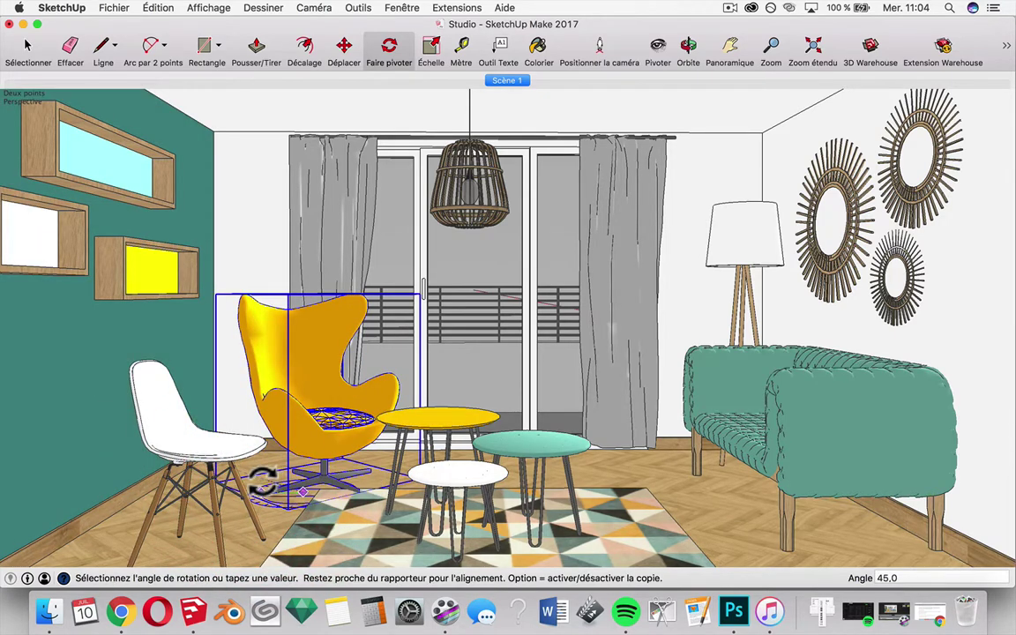
pyautogui.click(259, 480)
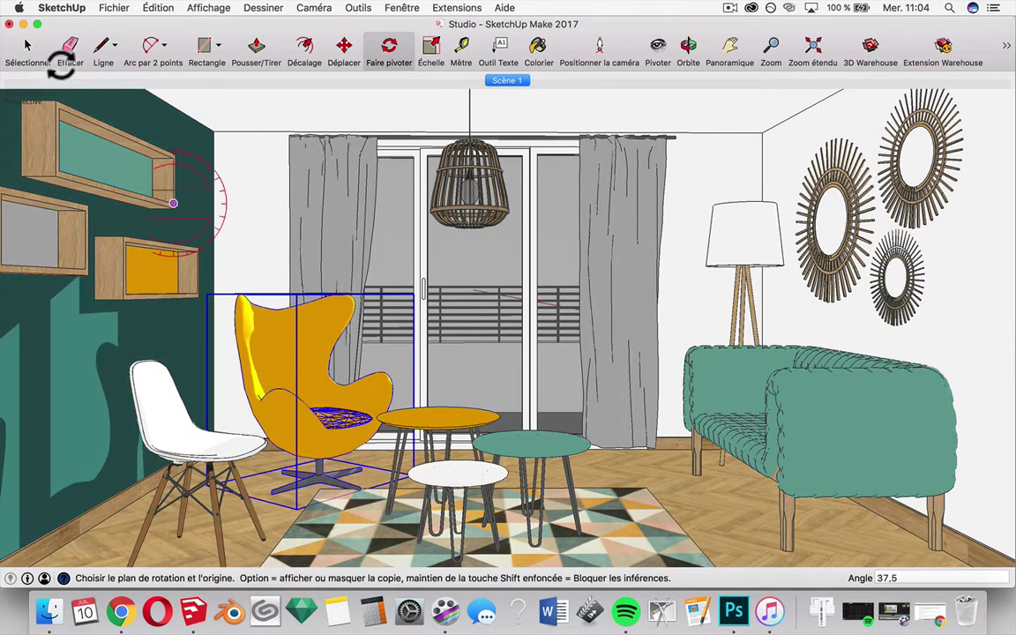
pyautogui.press('space')
# Step: Shift the egg chair about 0.16 m to the left
pyautogui.click(344, 49)
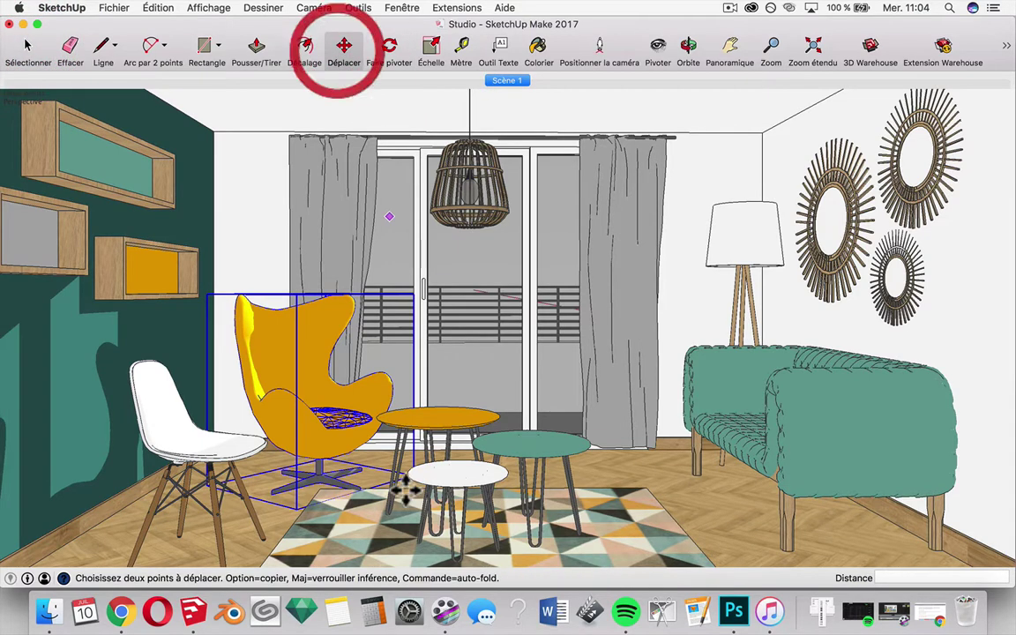
pyautogui.click(333, 516)
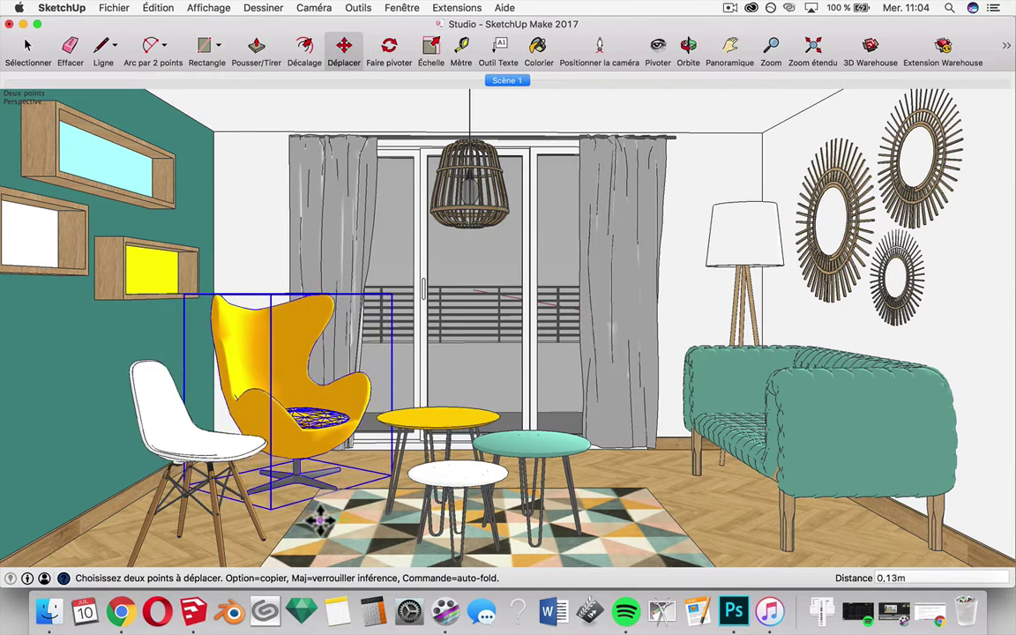
pyautogui.click(313, 518)
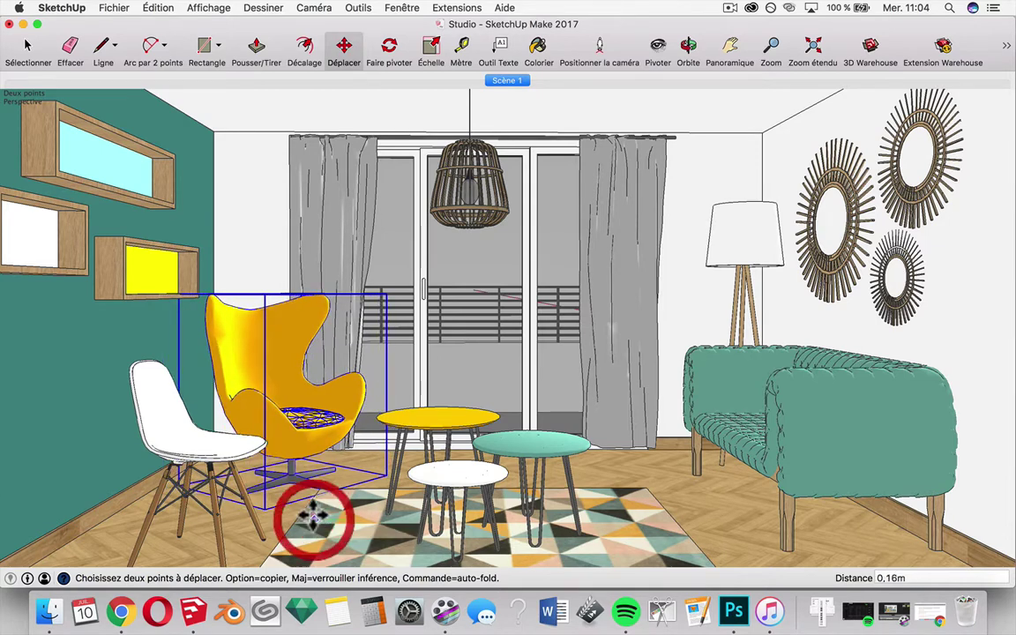
pyautogui.click(29, 50)
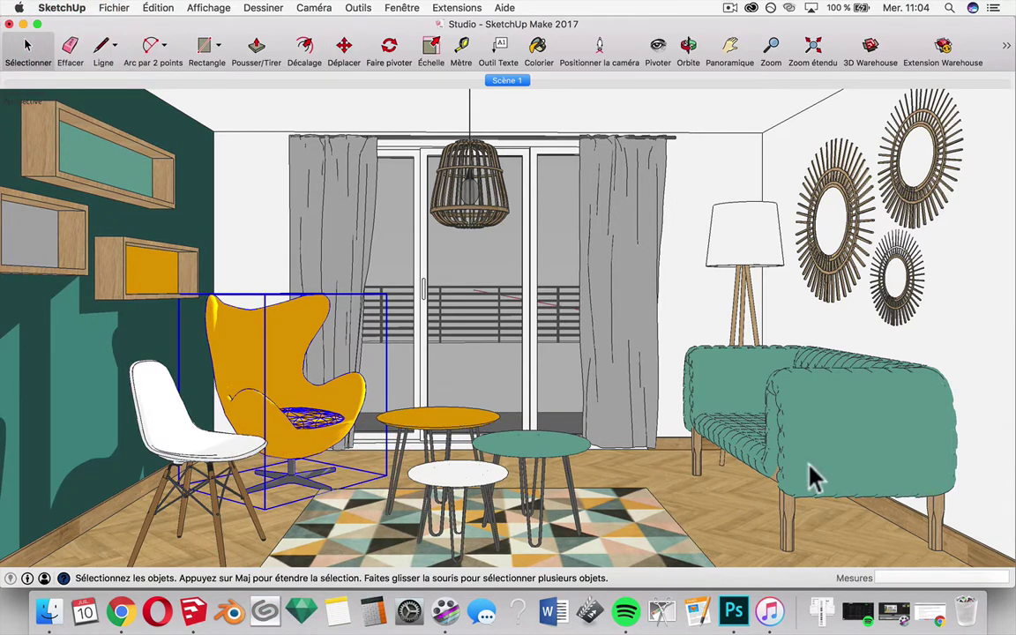
# Step: Nudge the teal sofa about 0.07 m toward the front, then bring Chrome forward
pyautogui.click(878, 479)
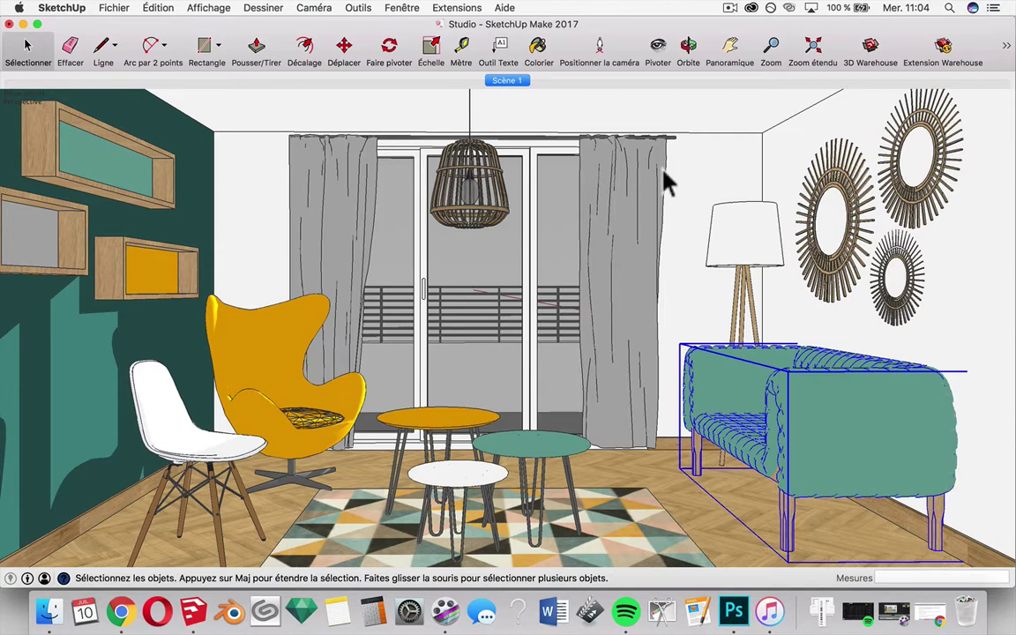
pyautogui.click(344, 48)
pyautogui.click(736, 511)
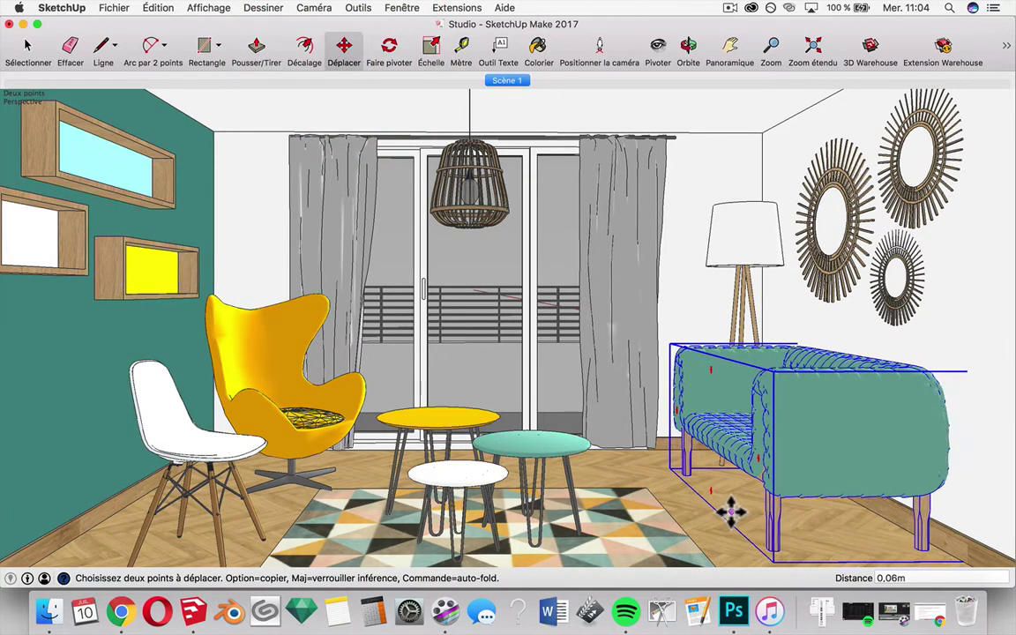
pyautogui.click(730, 512)
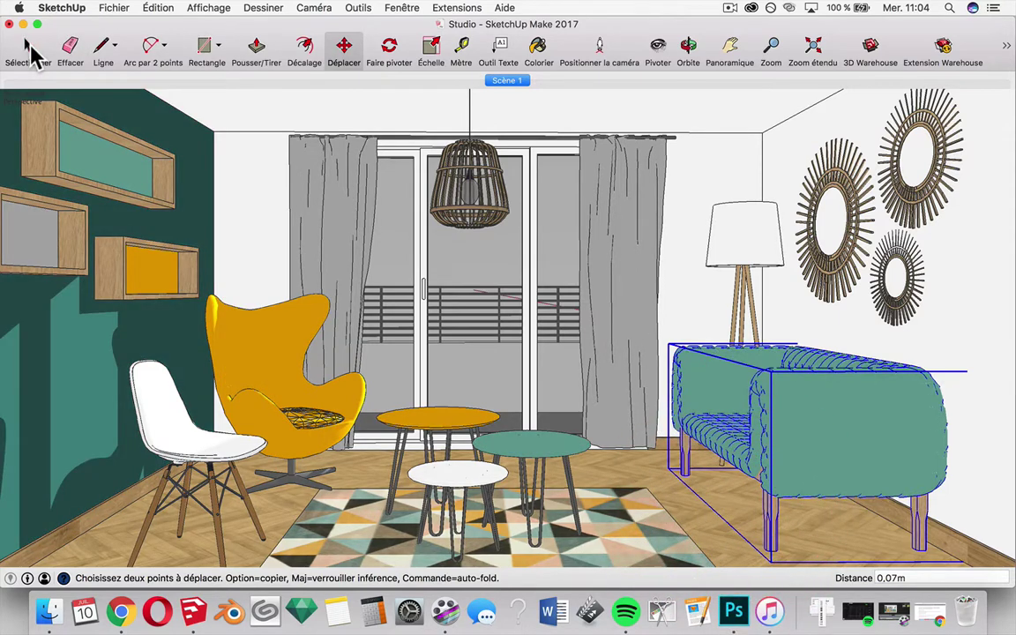
pyautogui.click(27, 46)
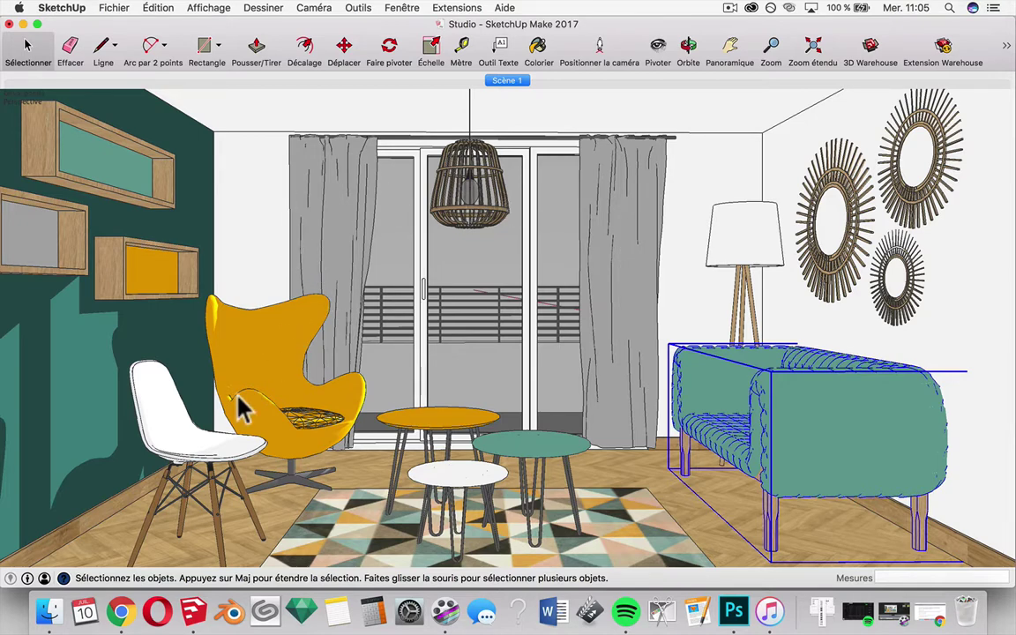
pyautogui.click(130, 615)
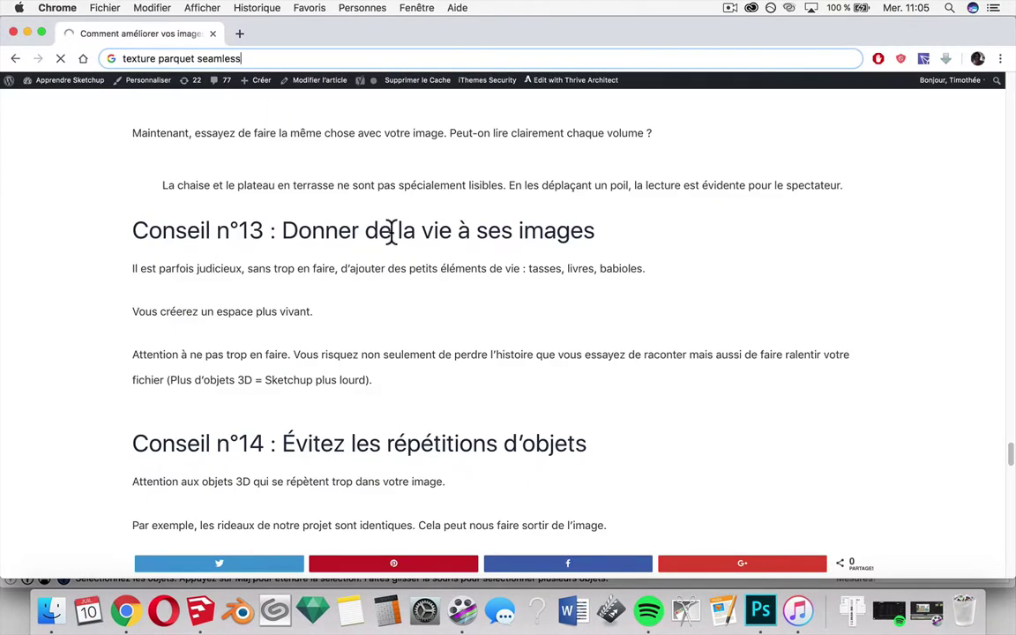
# Step: Minimize the Chrome search window so the SketchUp scene shows again
pyautogui.click(27, 33)
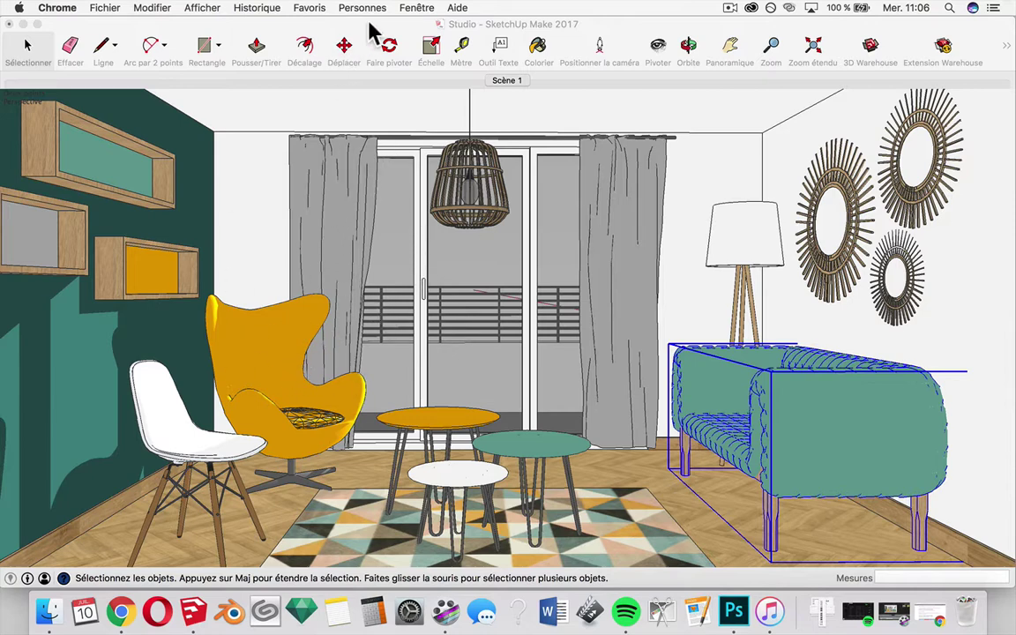
# Step: Make the Details layer visible in the Calques panel
pyautogui.click(410, 7)
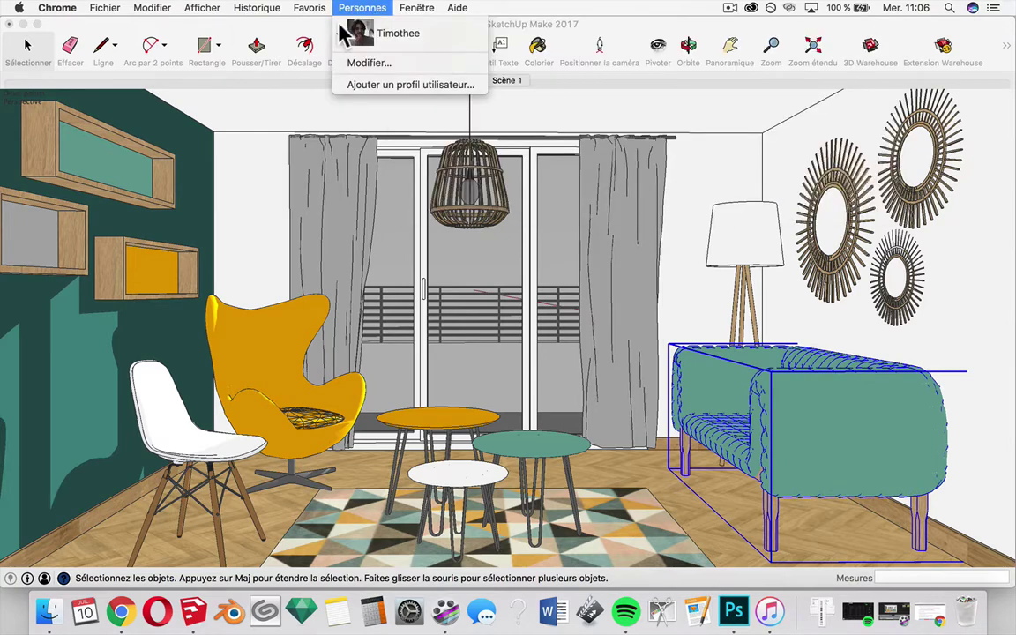
pyautogui.click(310, 101)
pyautogui.click(402, 8)
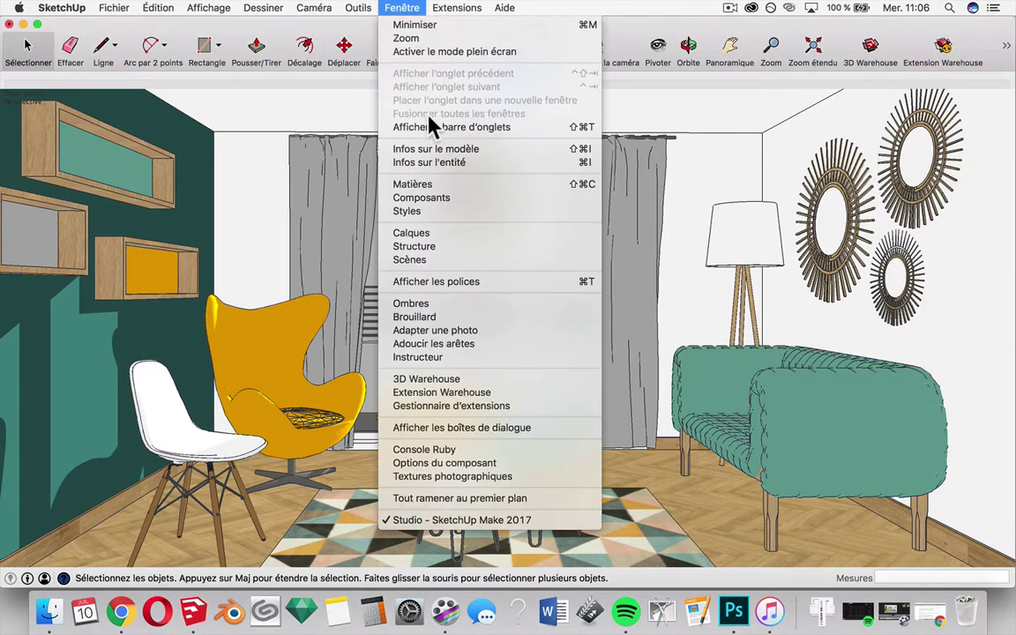
pyautogui.click(422, 235)
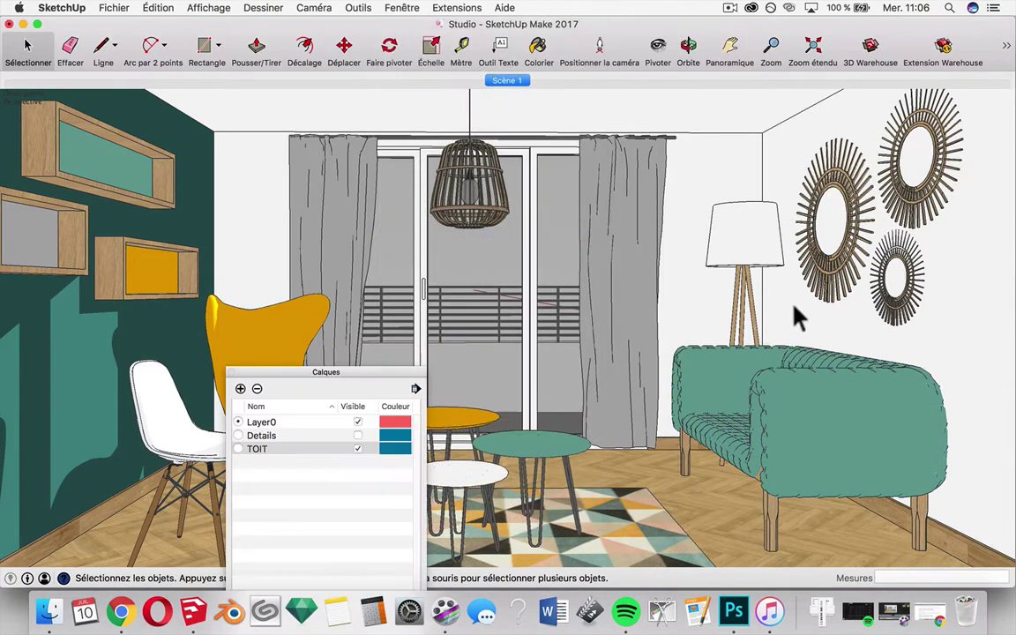
pyautogui.click(358, 435)
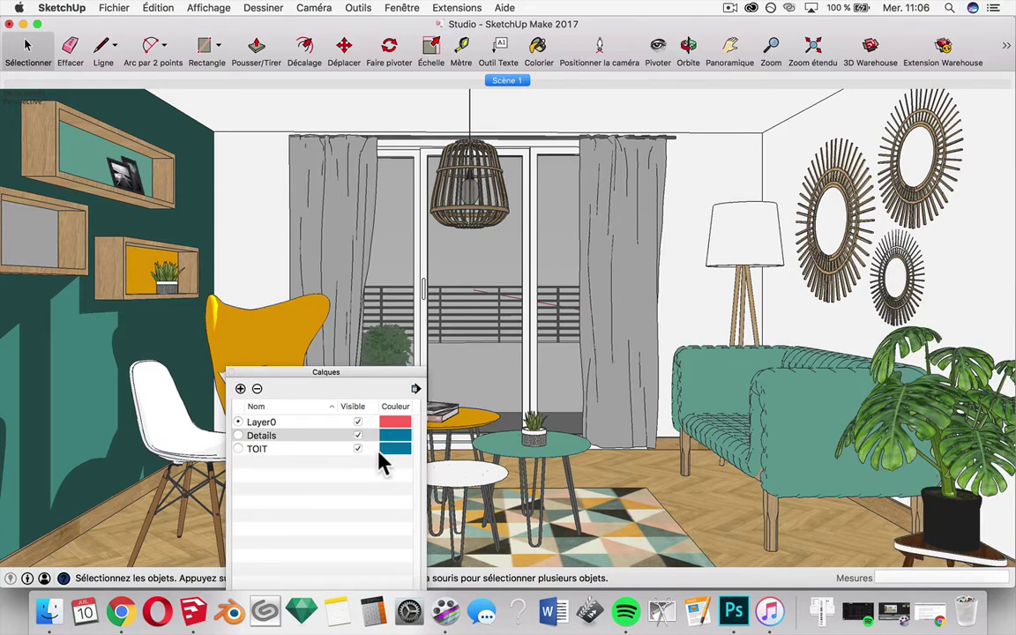
pyautogui.click(230, 371)
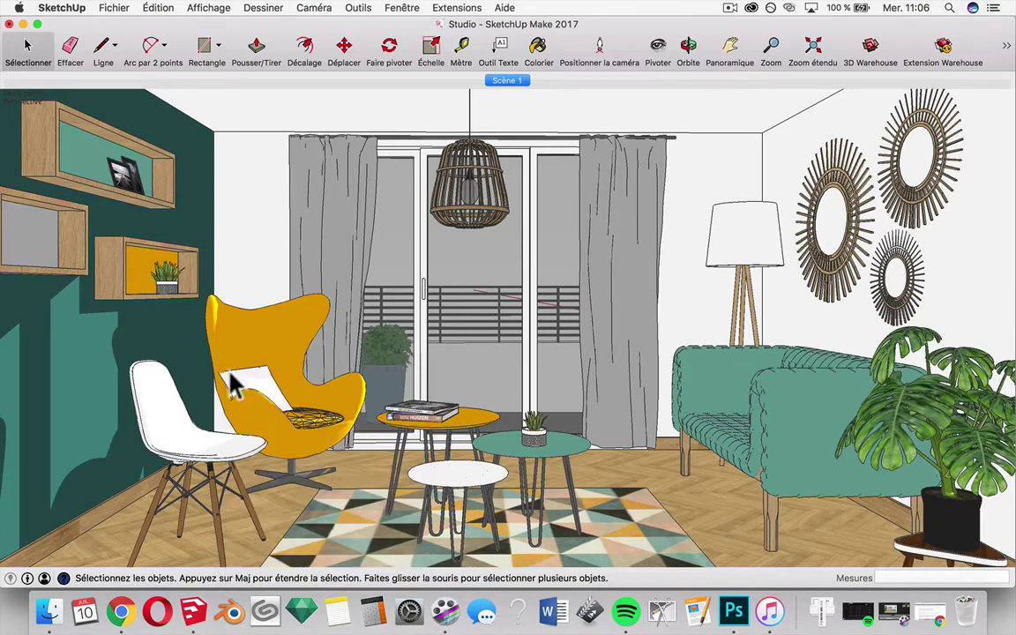
# Step: Update Scène 1 to the current view with Mettre à jour
pyautogui.rightClick(512, 82)
pyautogui.click(529, 110)
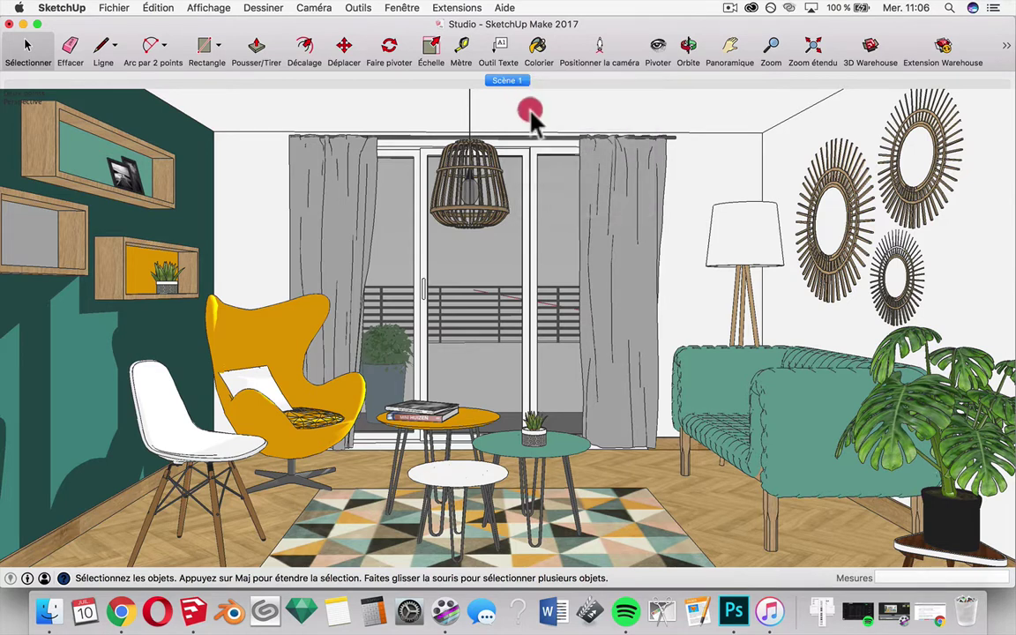
pyautogui.rightClick(516, 81)
pyautogui.click(561, 134)
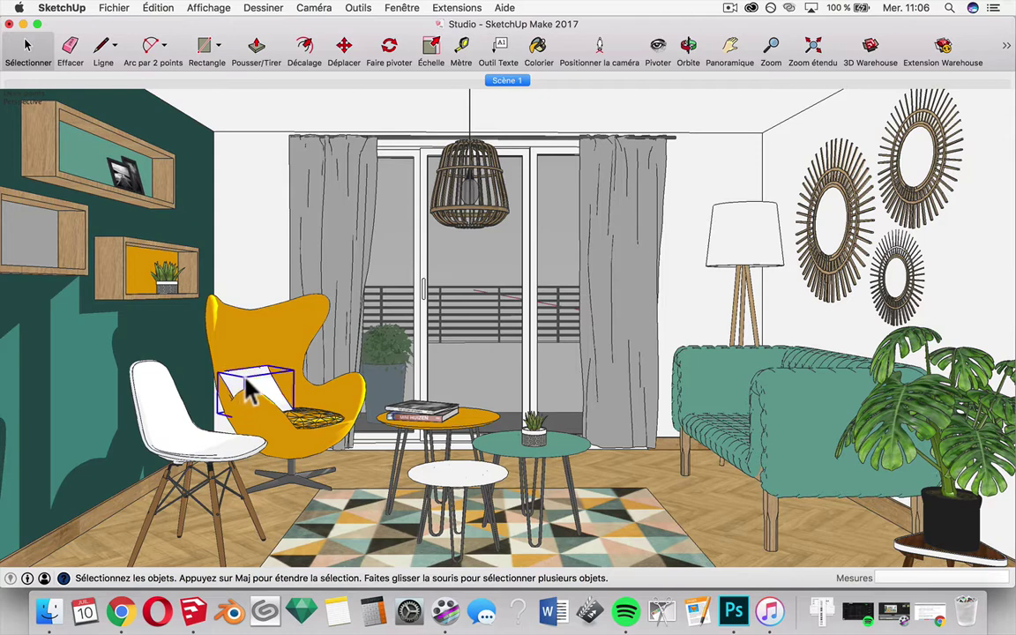
# Step: Inside the window group, slide the inner sliding door panel 0.39 m to the right
pyautogui.click(431, 420)
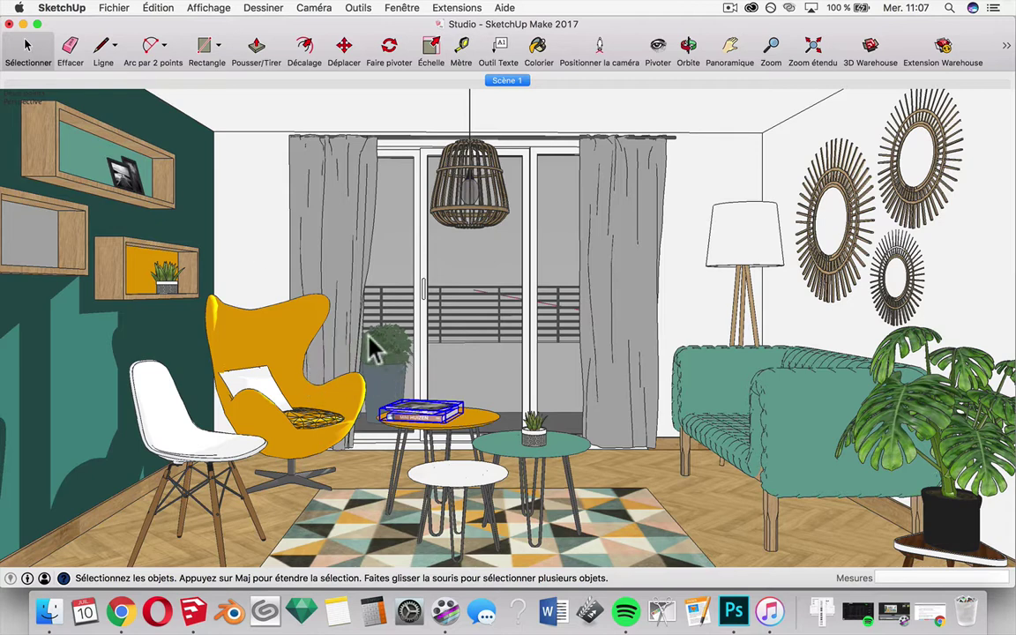
pyautogui.click(425, 301)
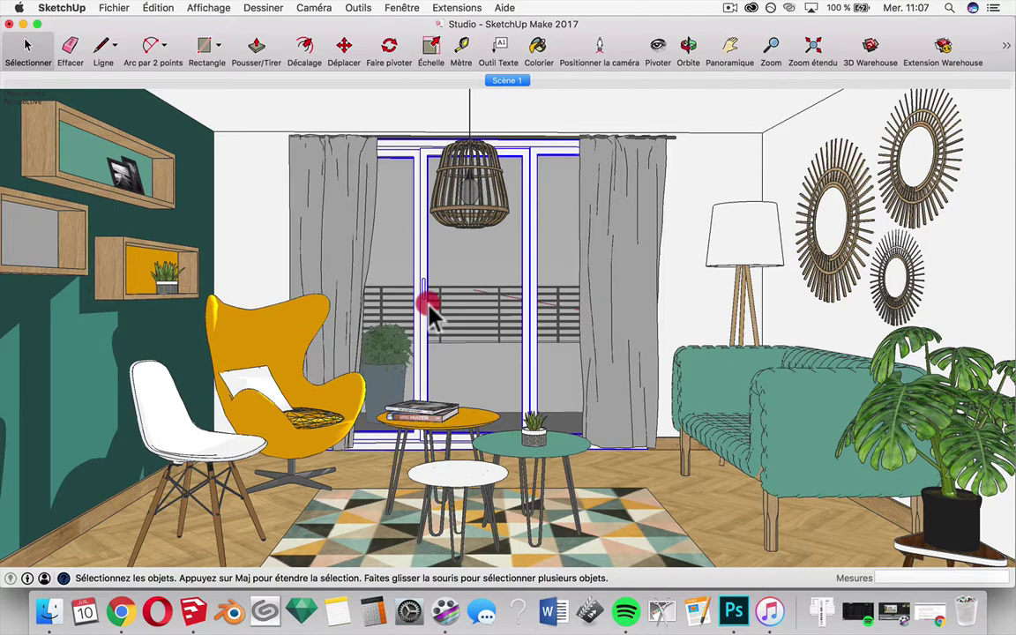
pyautogui.doubleClick(438, 300)
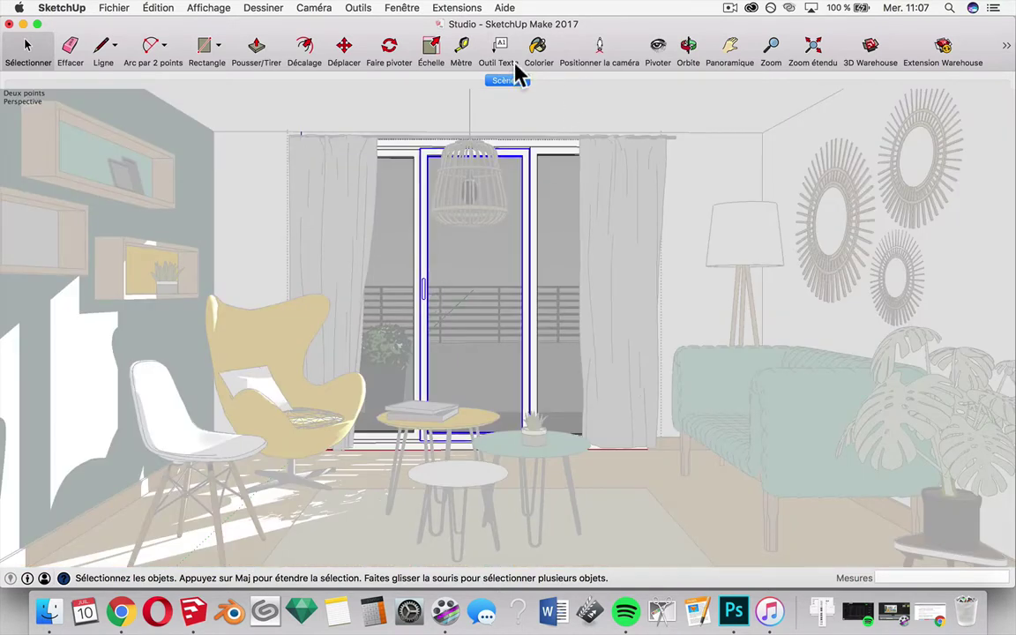
pyautogui.click(352, 51)
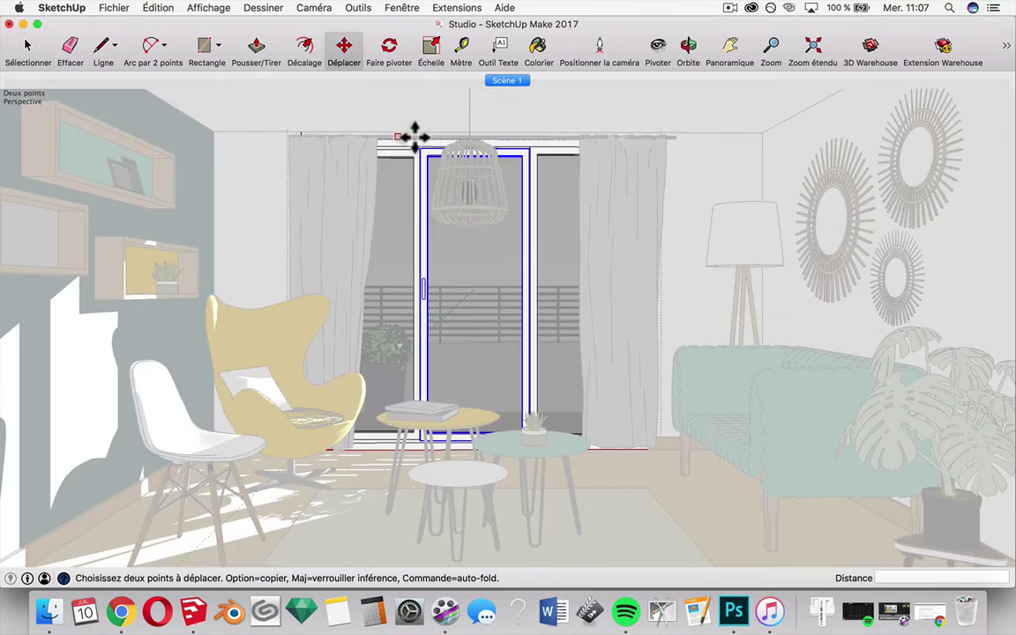
pyautogui.click(425, 138)
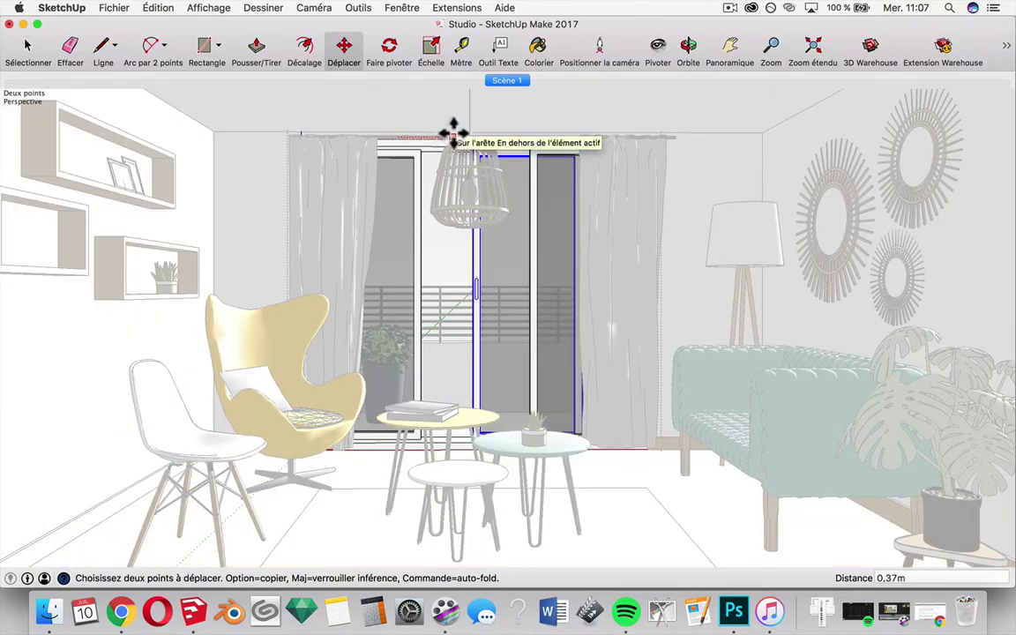
pyautogui.click(453, 130)
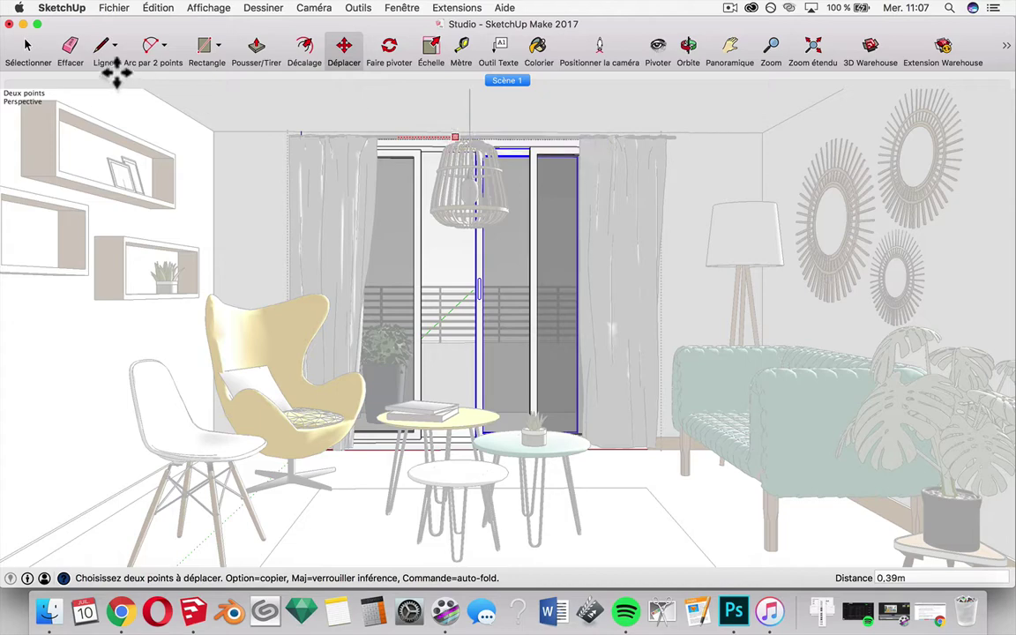
pyautogui.click(33, 51)
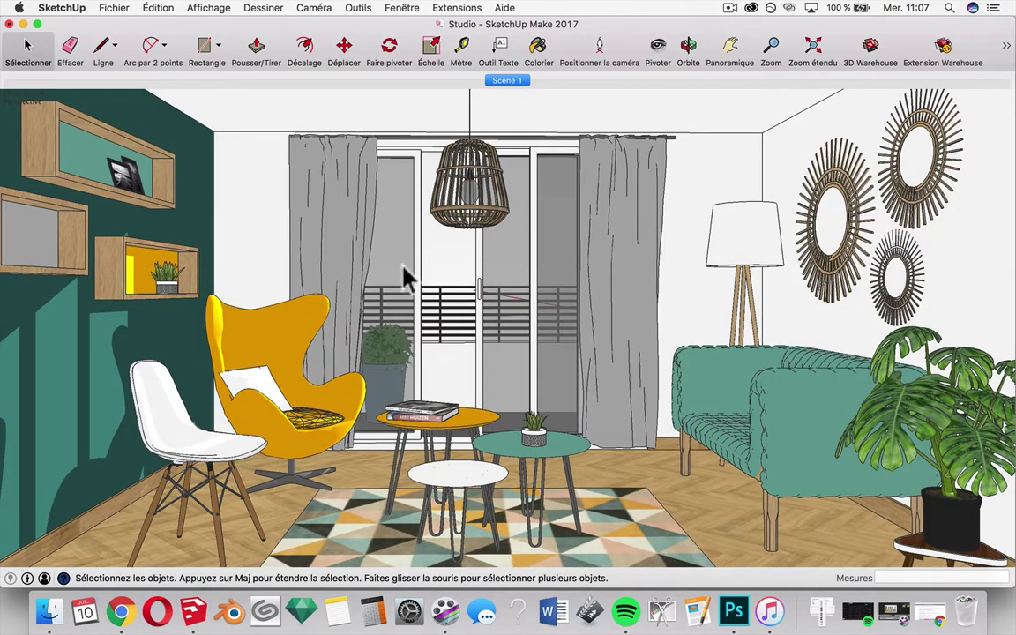
# Step: Hide the sliding door and move the potted plant out beside the right curtain
pyautogui.click(402, 269)
pyautogui.press('Delete')
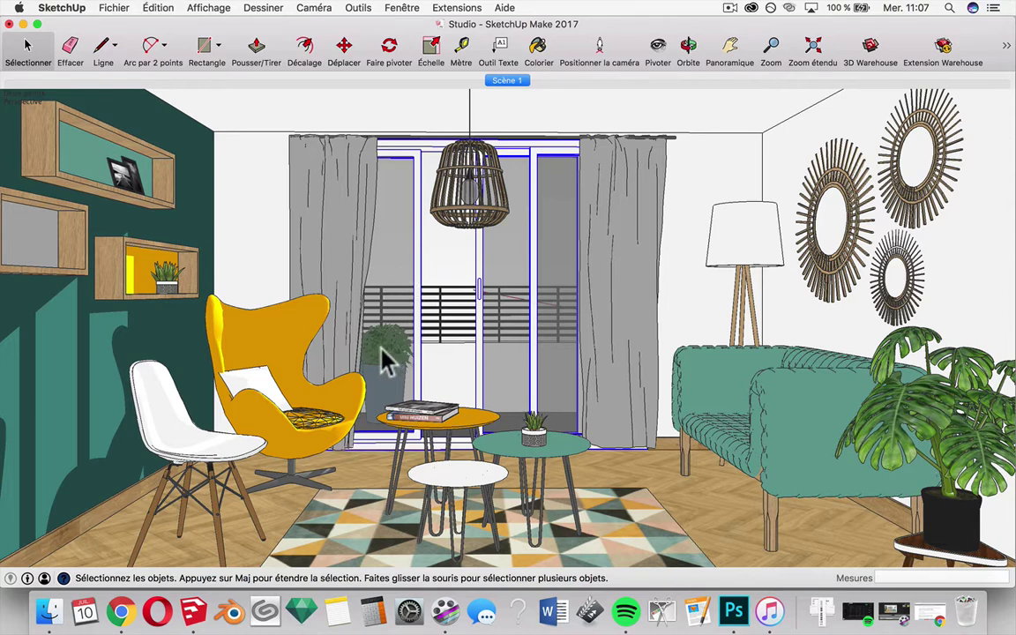
pyautogui.click(394, 374)
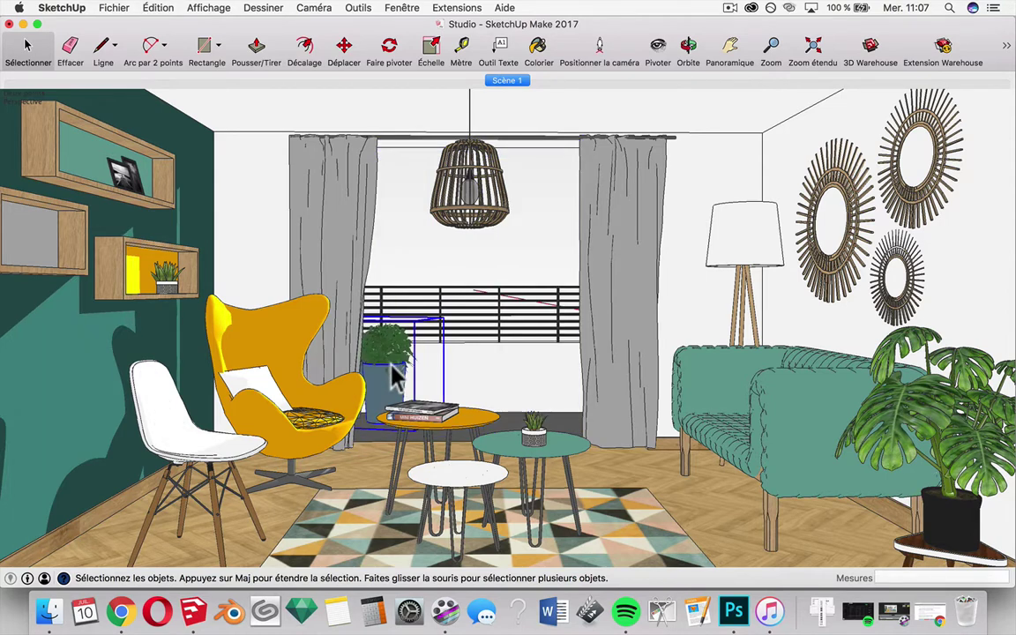
pyautogui.click(345, 51)
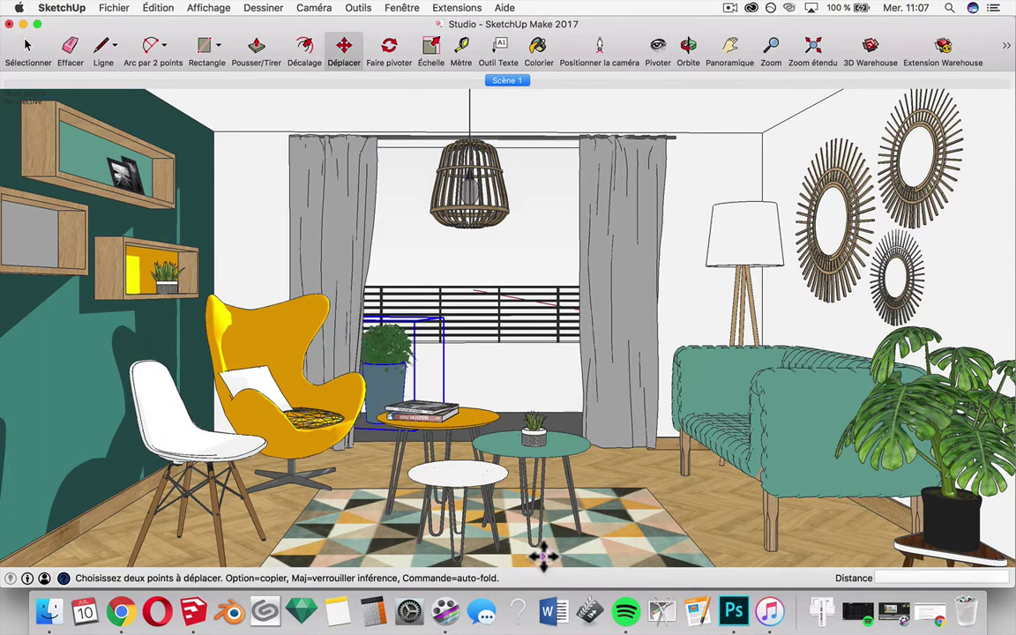
pyautogui.click(591, 552)
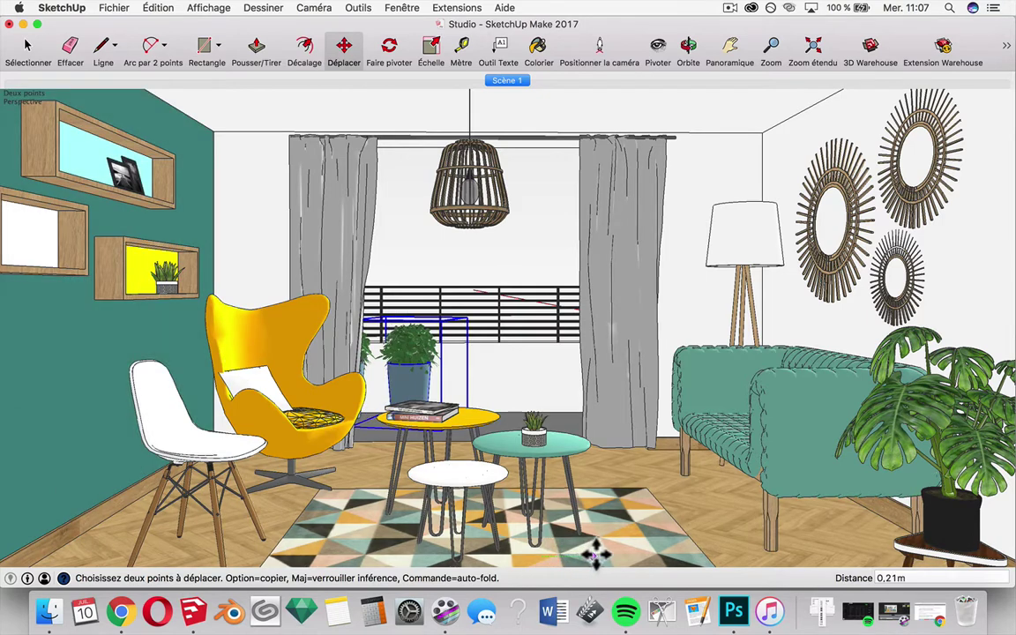
pyautogui.click(722, 548)
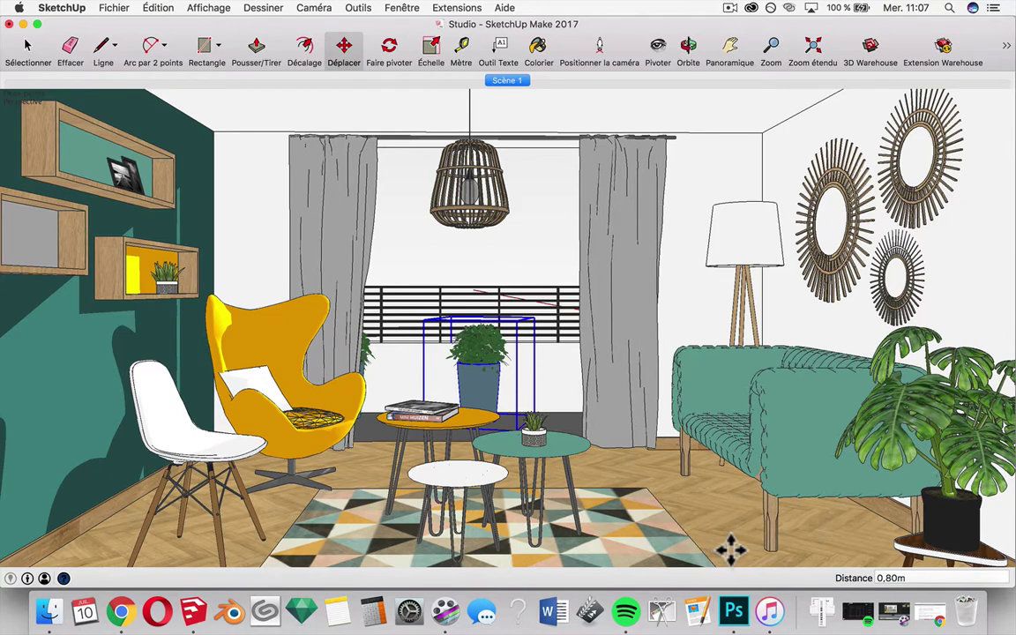
pyautogui.click(529, 495)
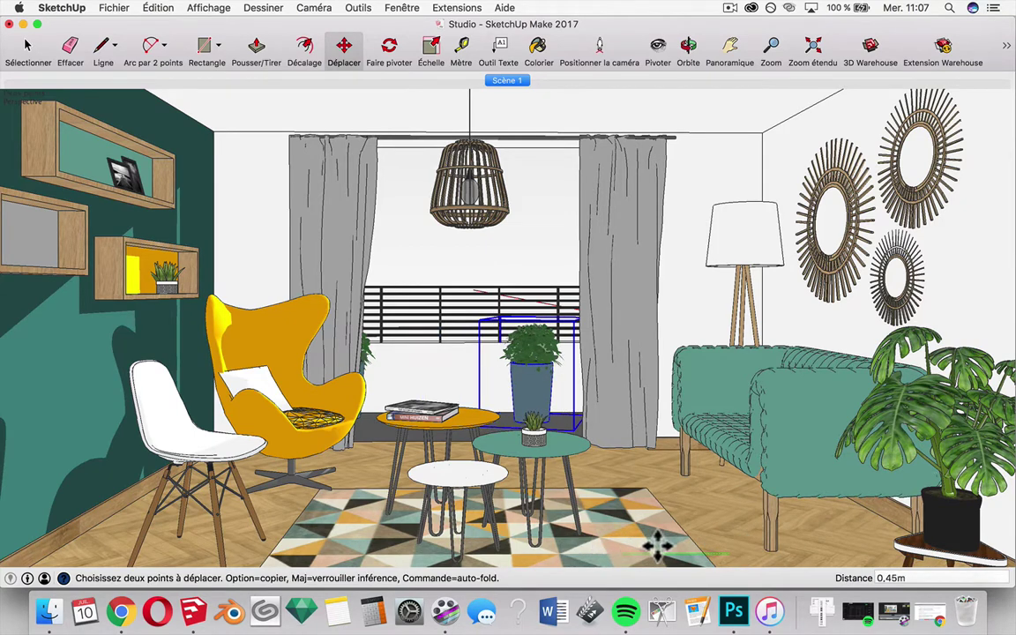
pyautogui.press('Escape')
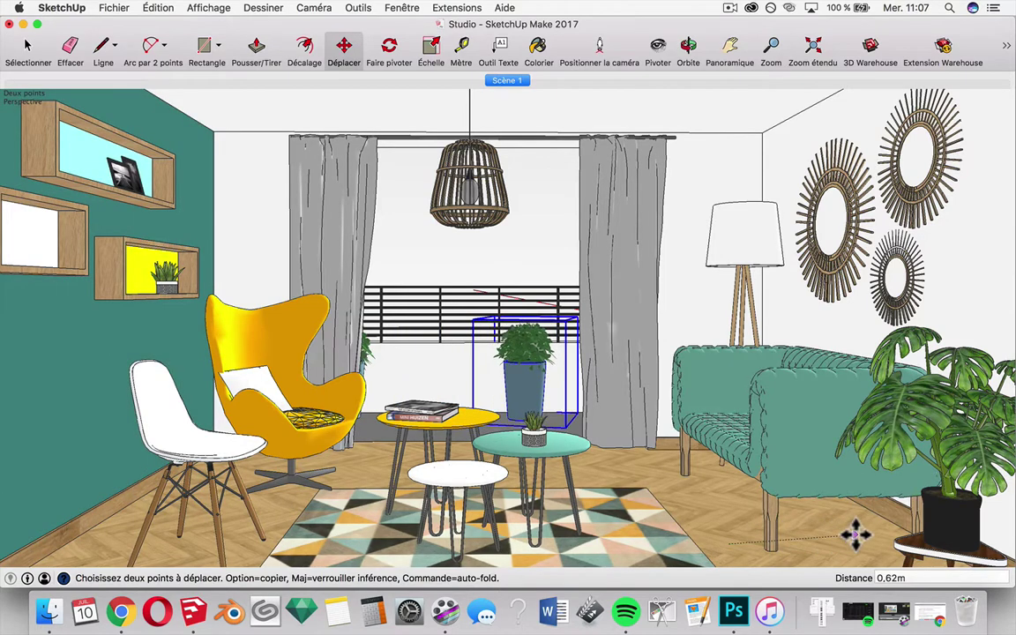
pyautogui.click(571, 494)
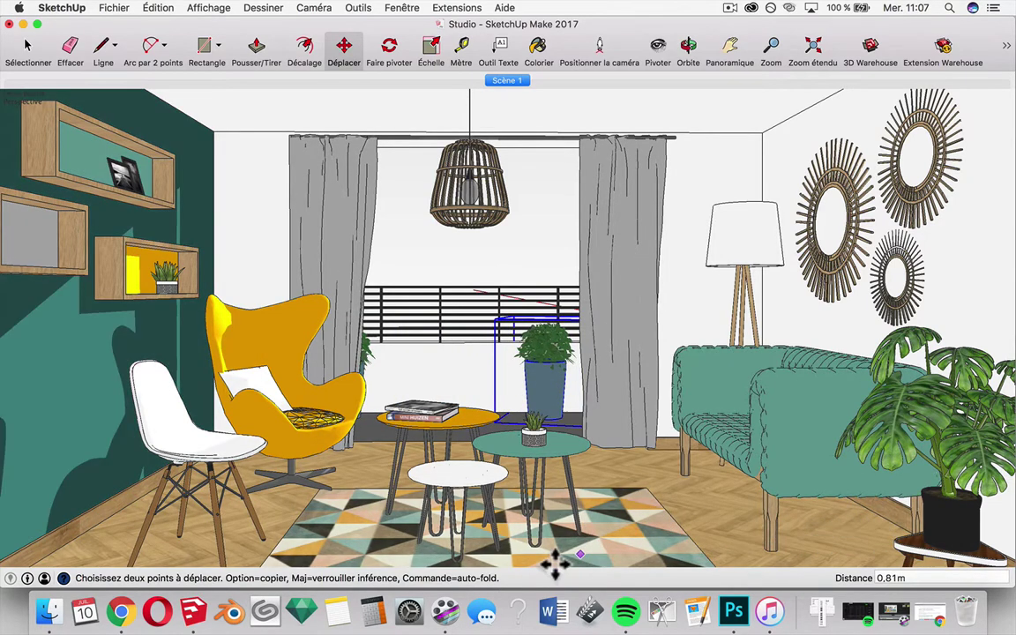
pyautogui.click(603, 560)
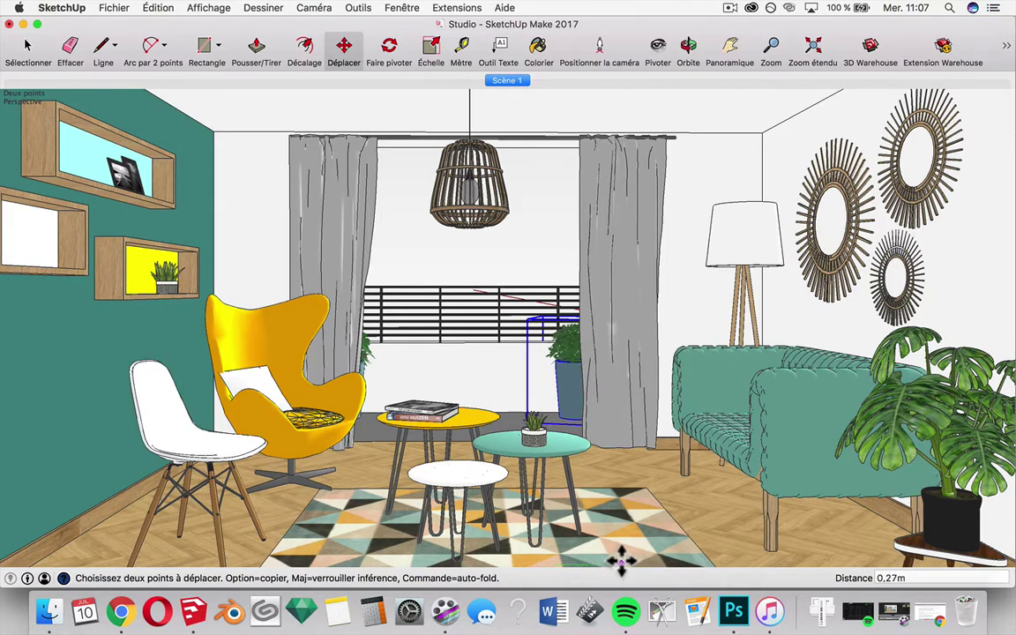
pyautogui.click(27, 49)
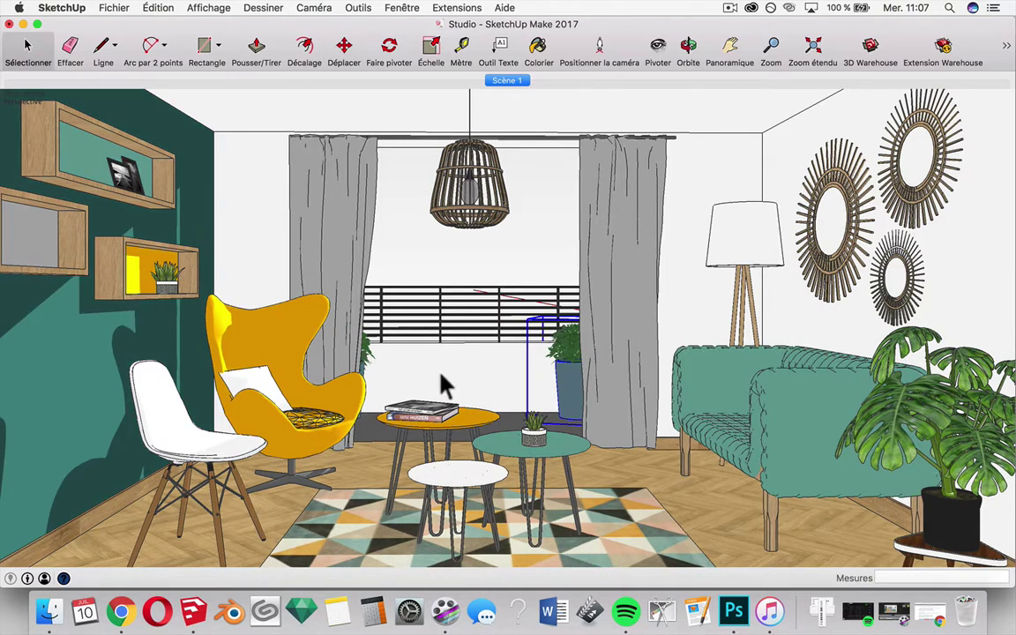
# Step: Shift the left potted plant 0.22 m out from behind the left curtain
pyautogui.click(367, 351)
pyautogui.click(370, 351)
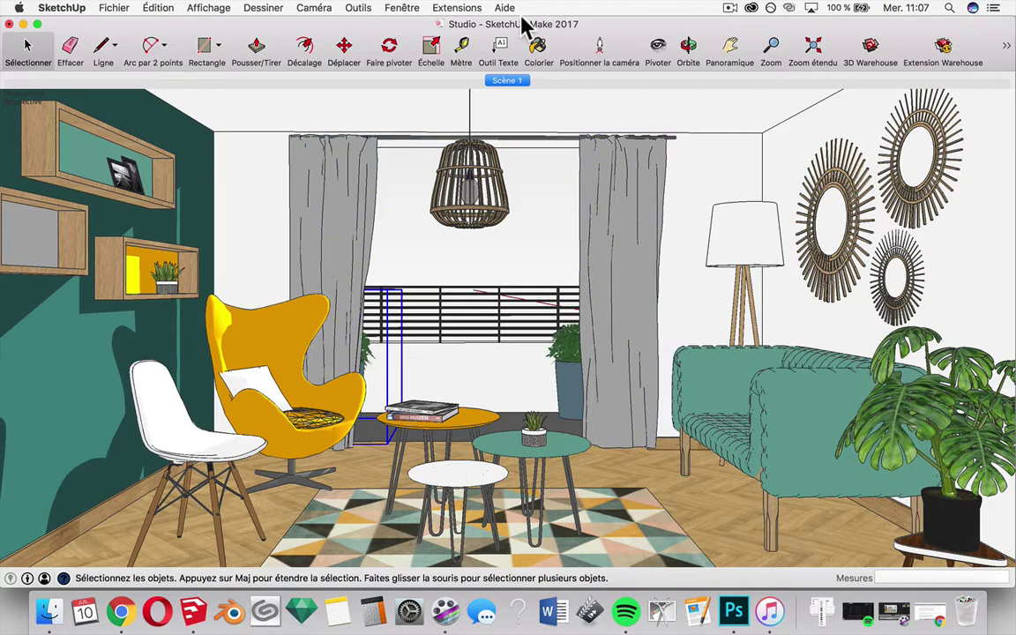
pyautogui.click(347, 64)
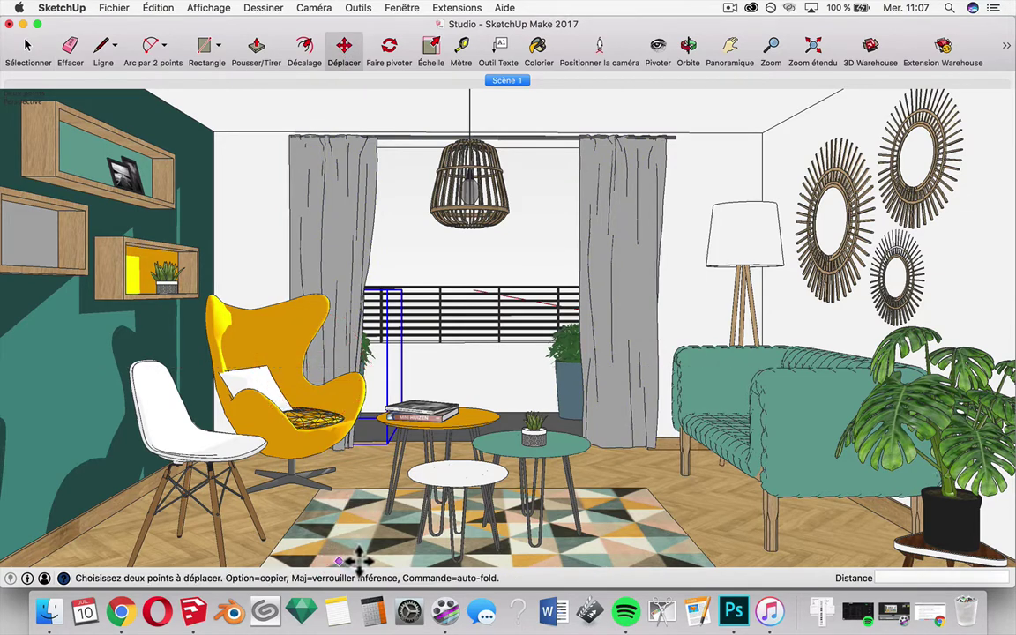
pyautogui.moveTo(366, 557); pyautogui.dragTo(383, 560)
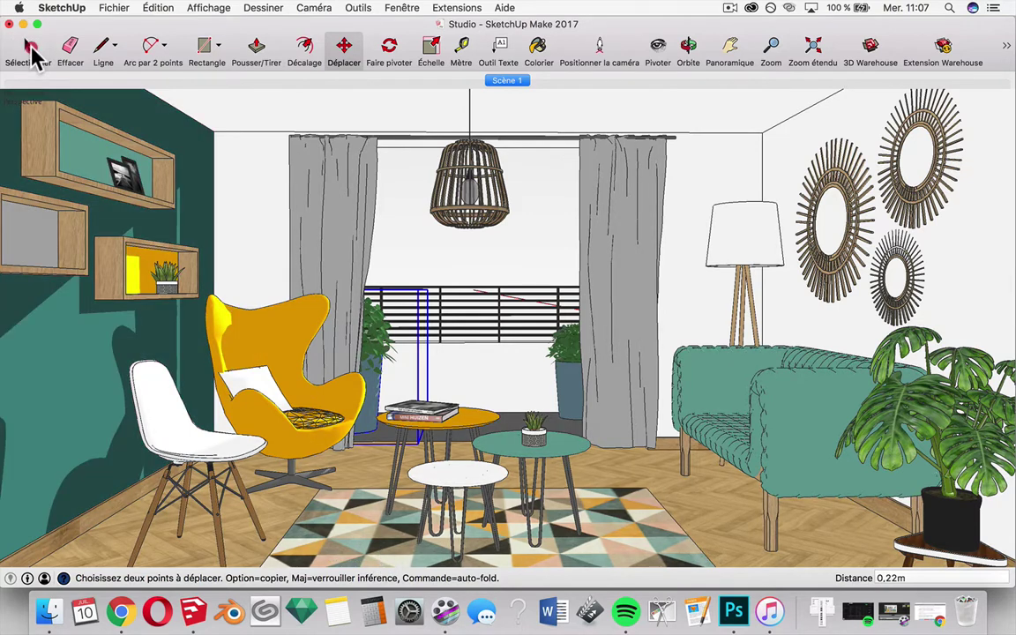
pyautogui.click(29, 49)
# Step: Restore the hidden sliding door and select the white chair
pyautogui.press('super+z')
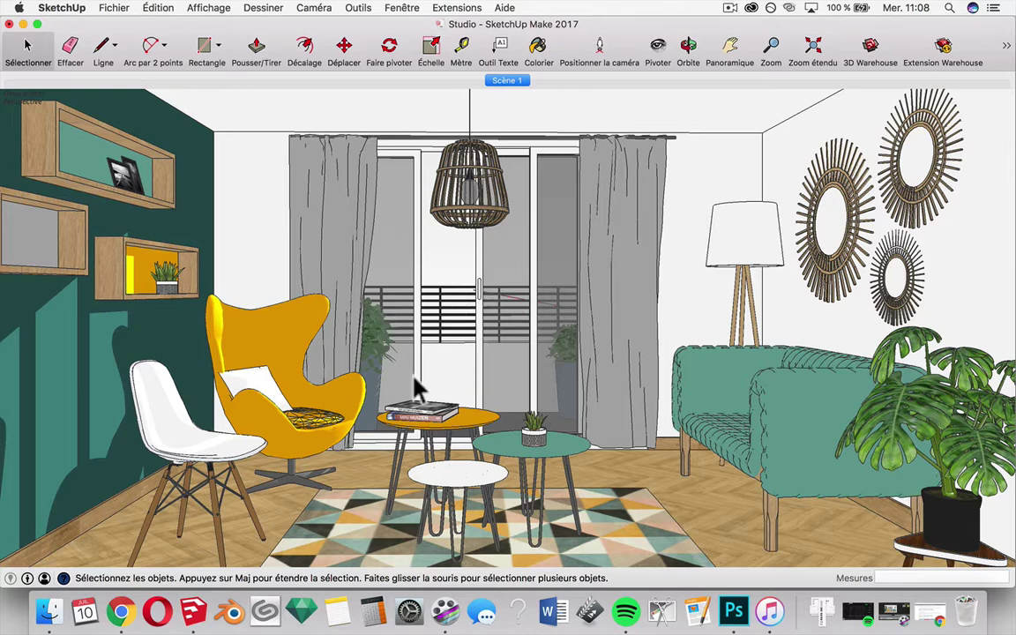
pyautogui.click(216, 450)
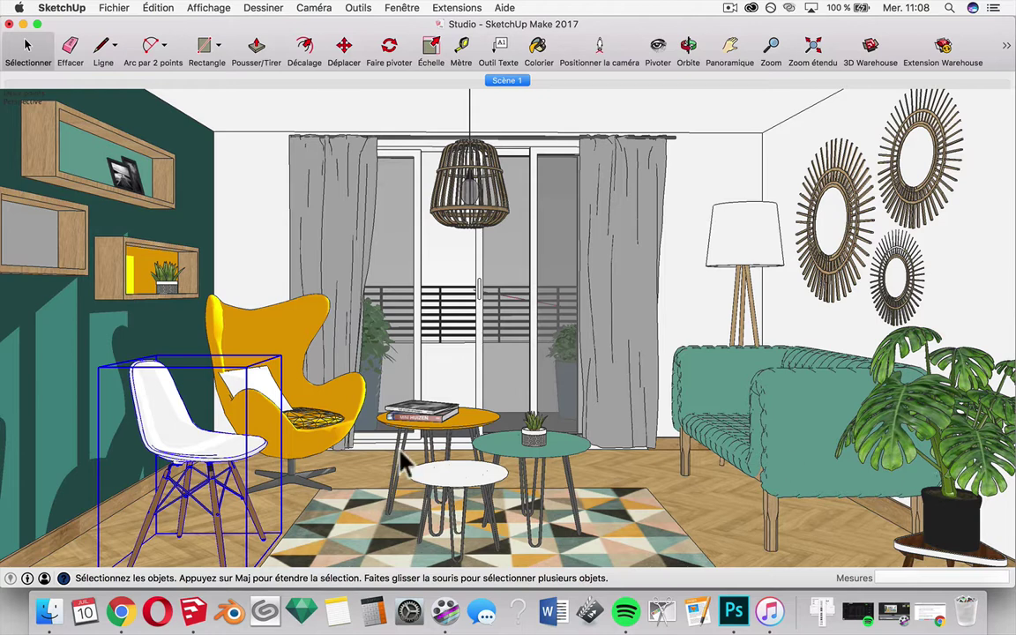
# Step: Turn the white chair 15 degrees around its base
pyautogui.click(389, 46)
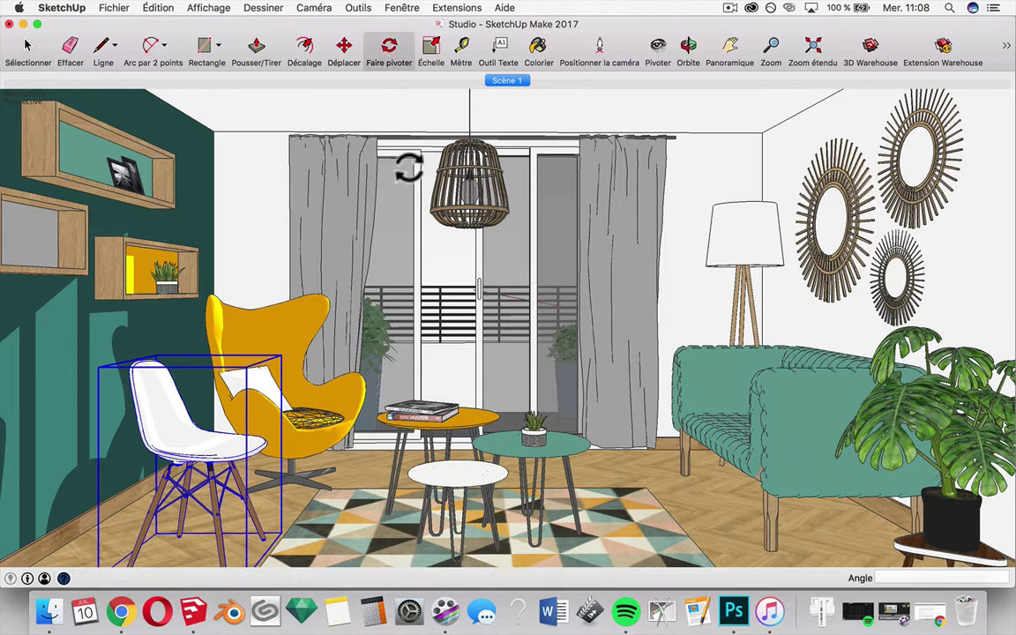
pyautogui.click(303, 553)
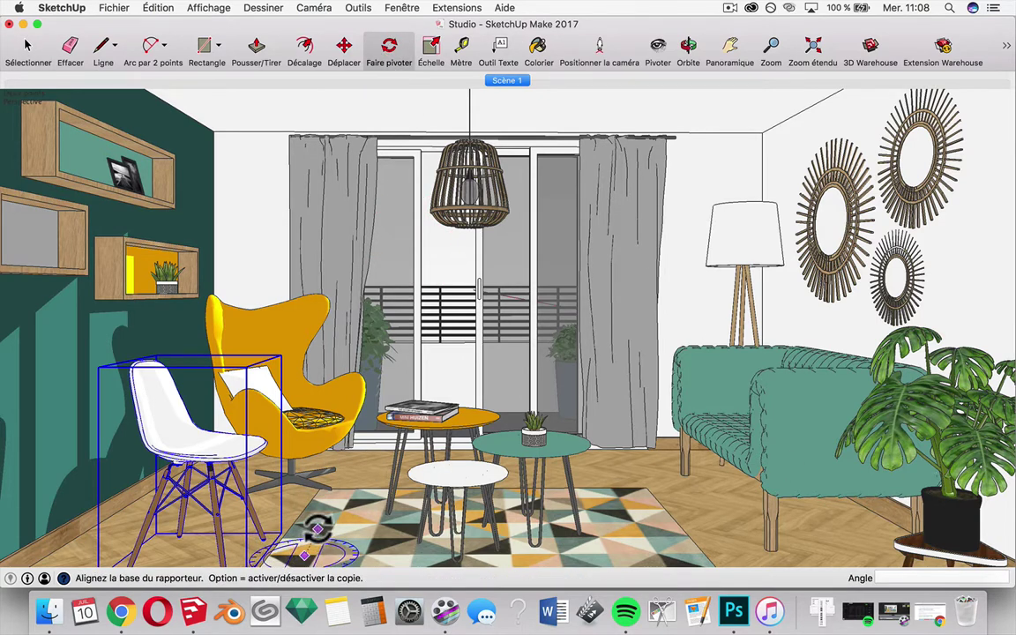
pyautogui.click(309, 528)
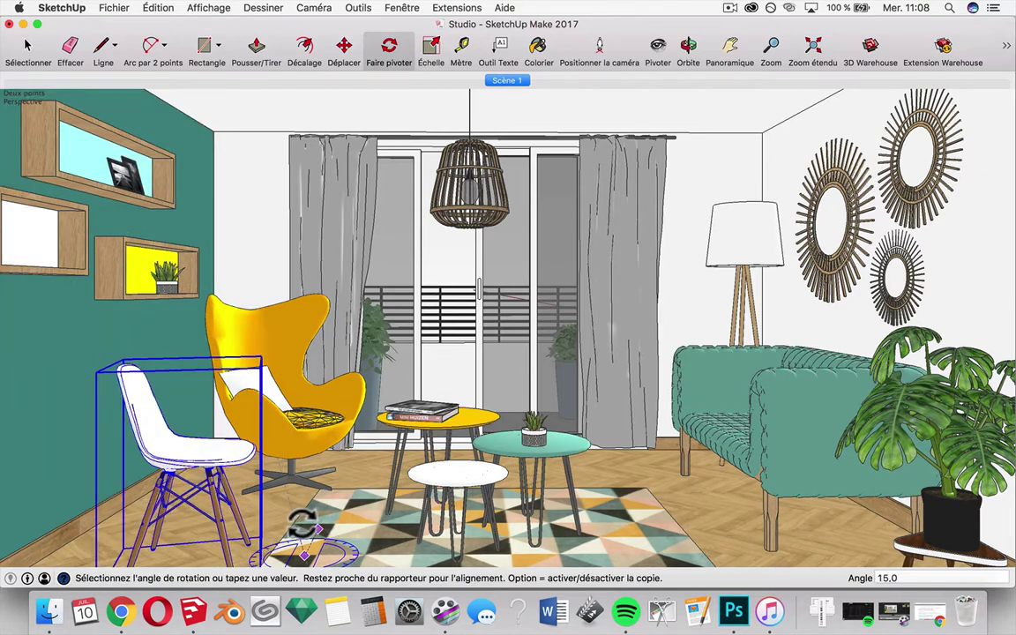
pyautogui.press('Return')
pyautogui.click(27, 45)
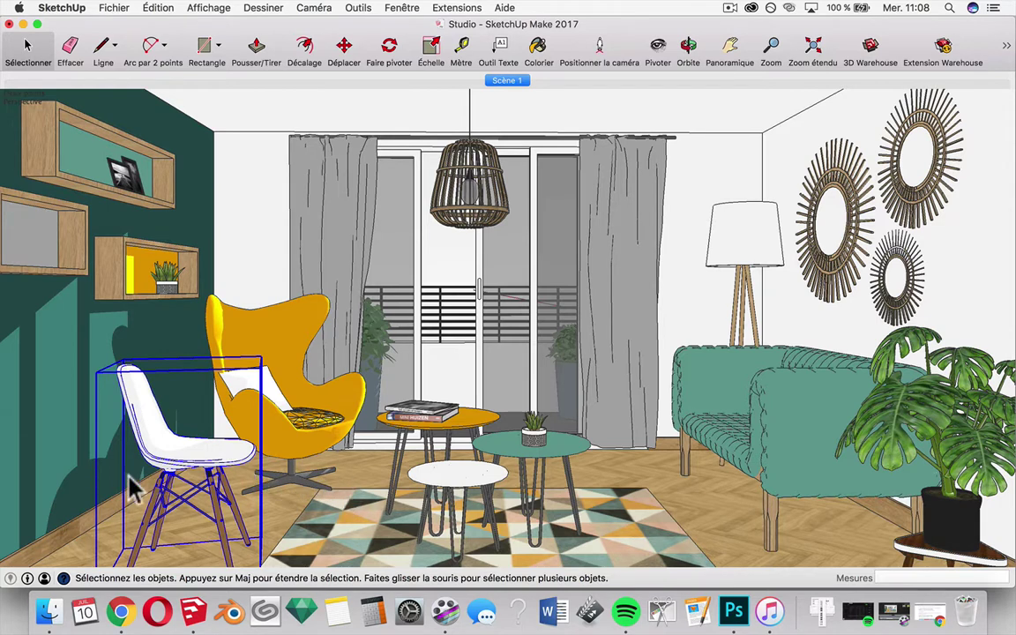
# Step: Rotate the patterned rug and shift it about 0.19 m right under the side tables
pyautogui.click(394, 538)
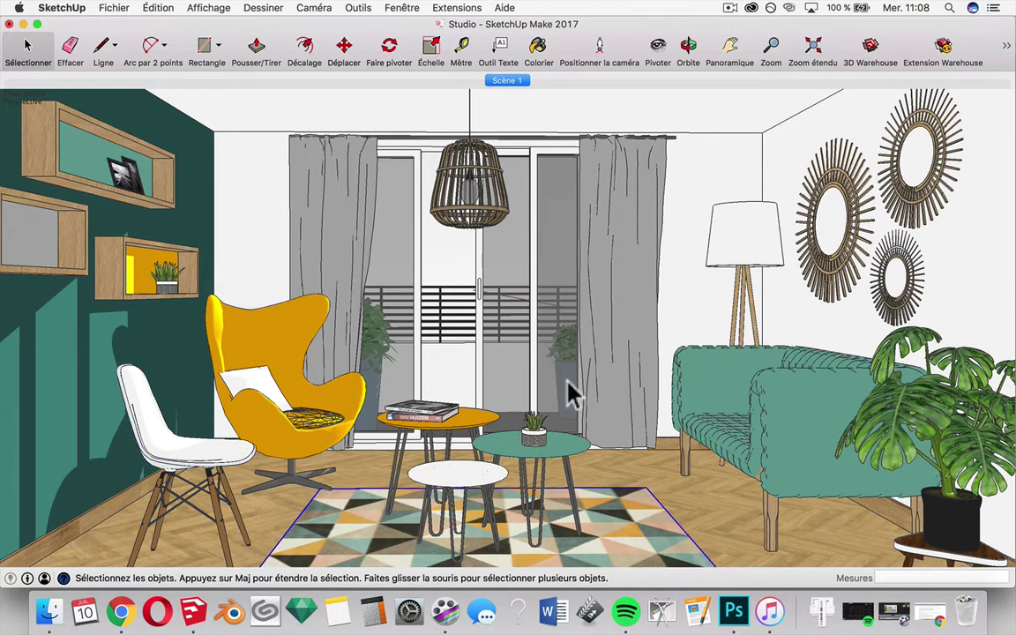
pyautogui.click(353, 49)
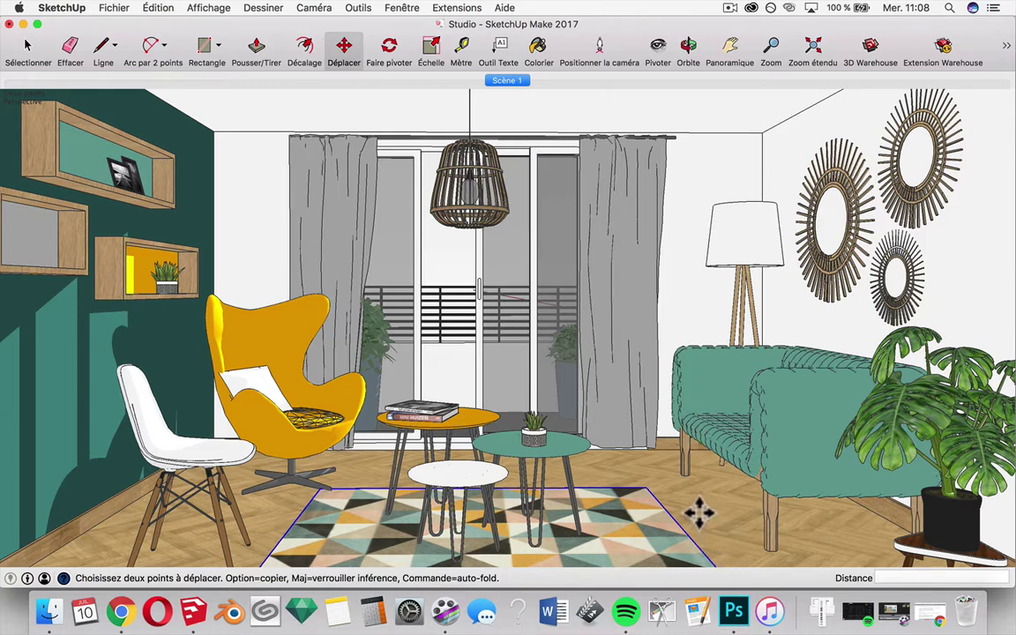
pyautogui.click(702, 519)
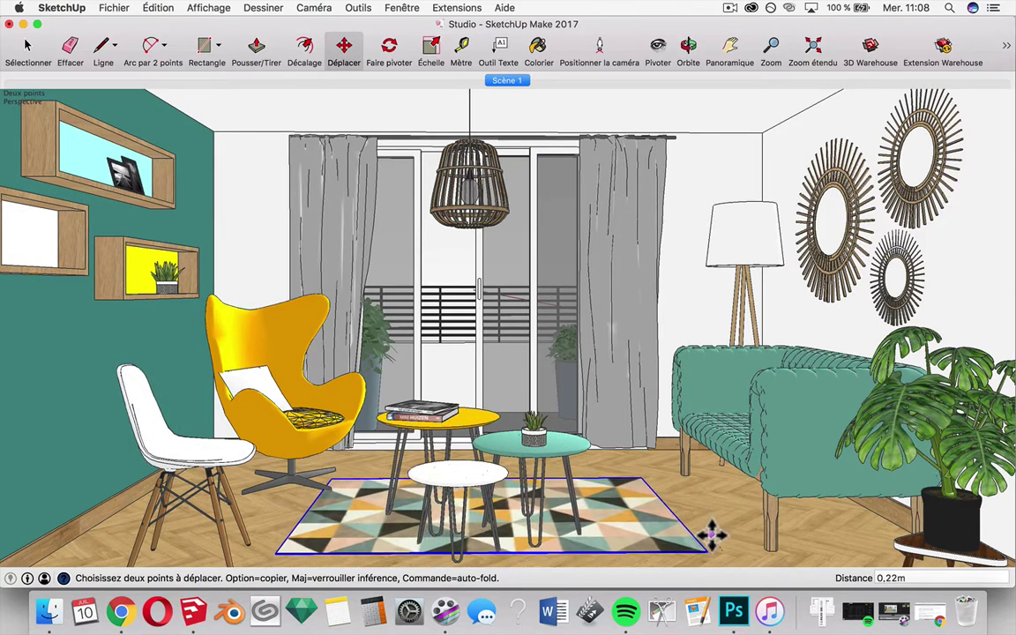
pyautogui.click(688, 518)
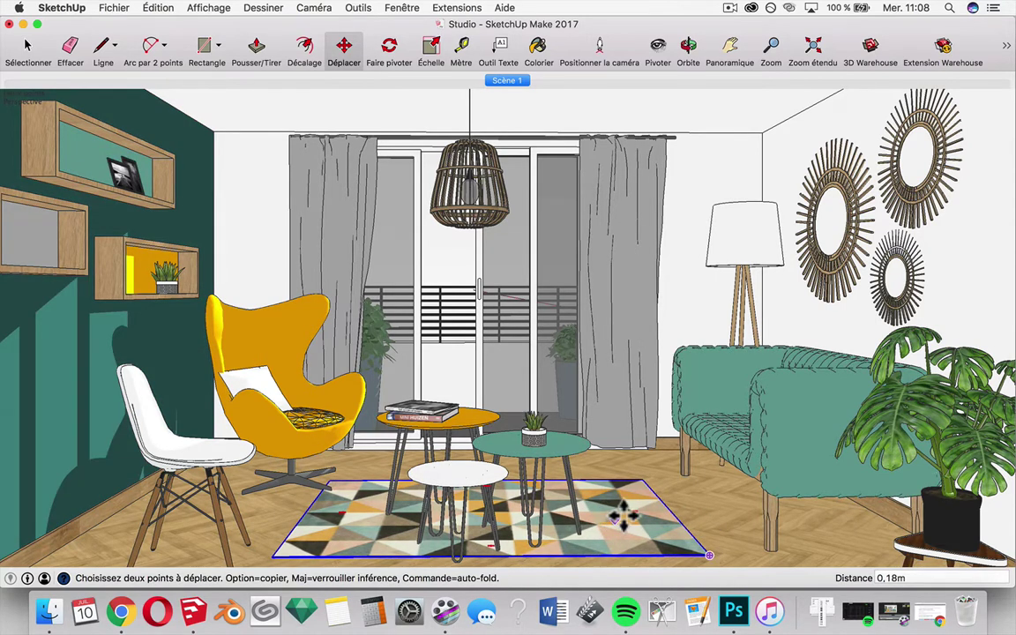
pyautogui.press('q')
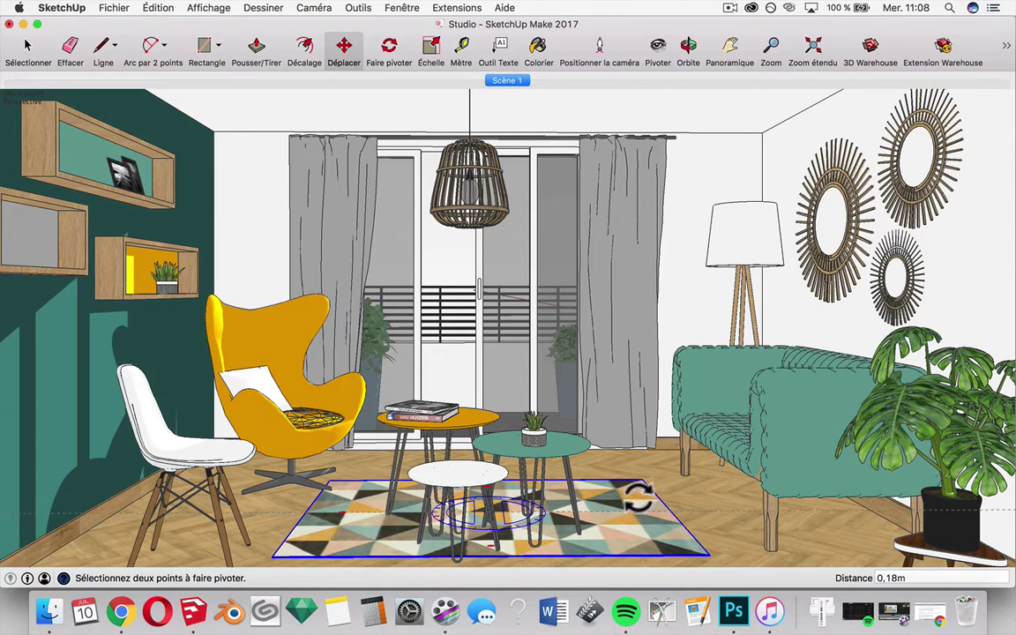
pyautogui.click(642, 490)
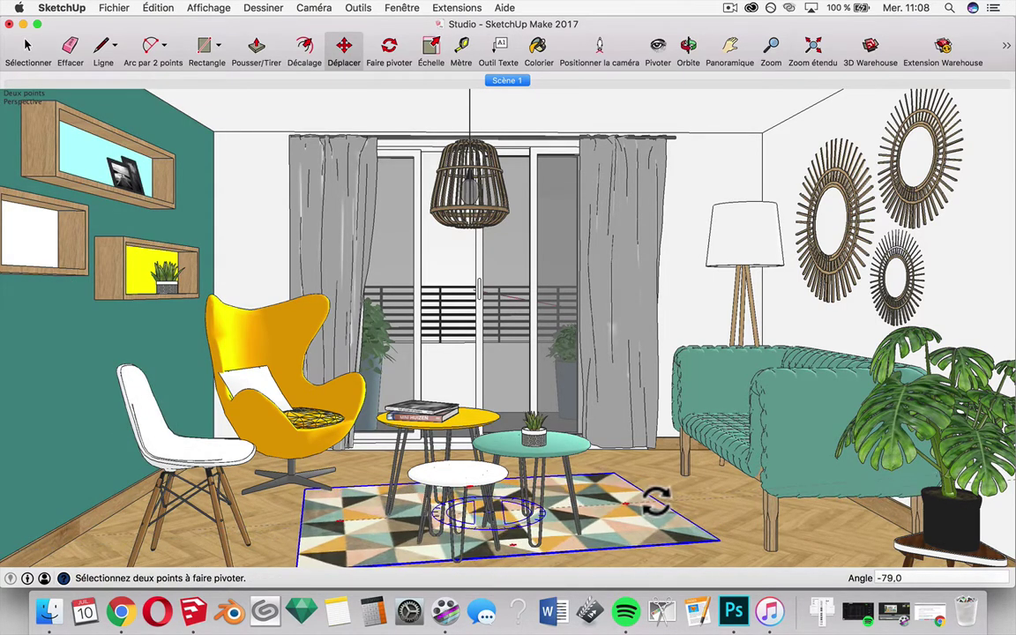
pyautogui.click(655, 498)
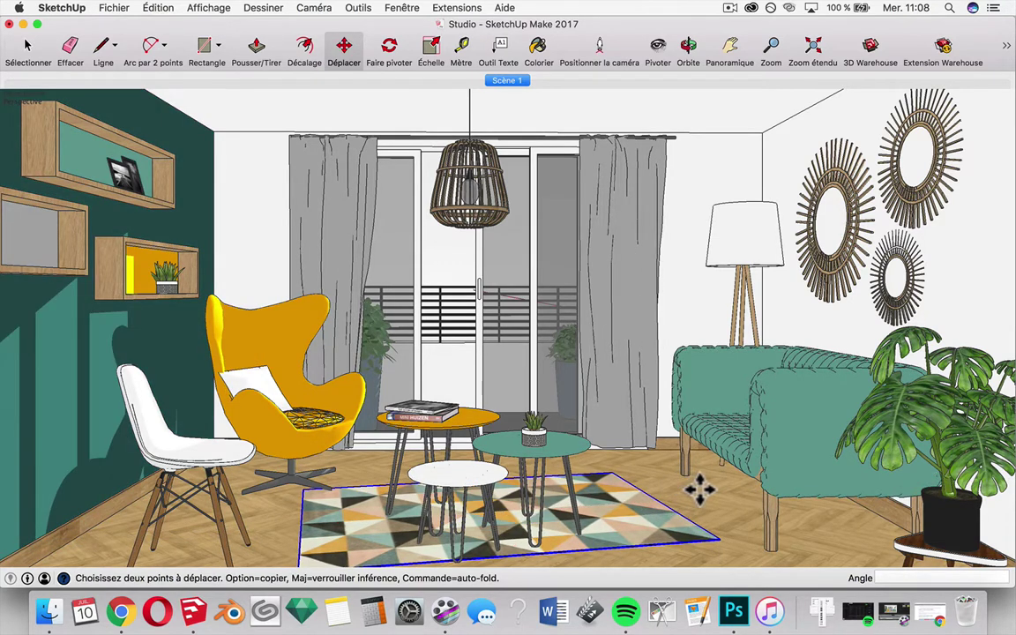
pyautogui.click(698, 487)
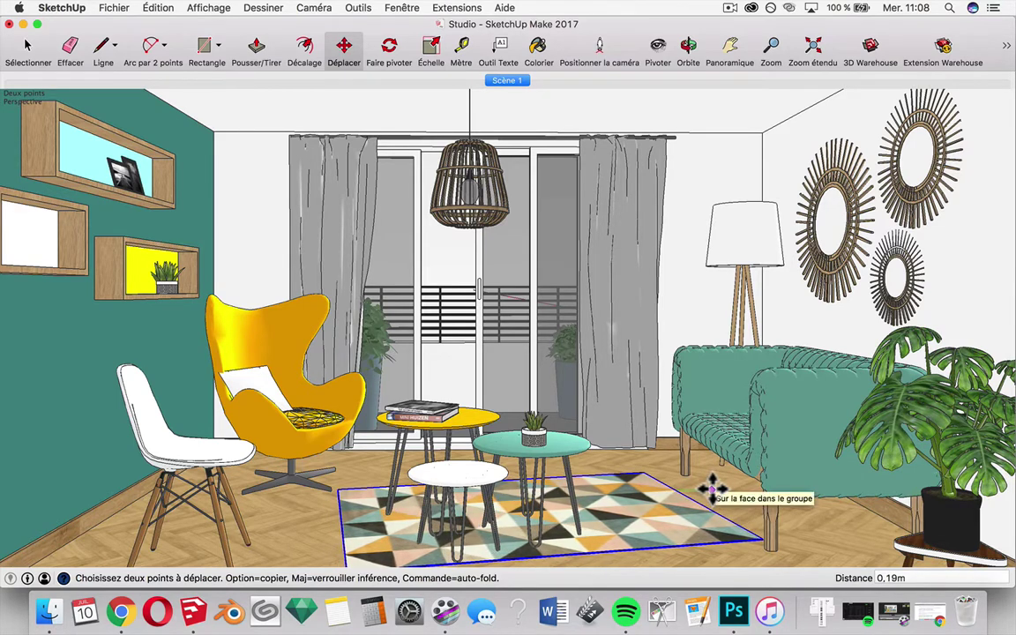
pyautogui.click(710, 485)
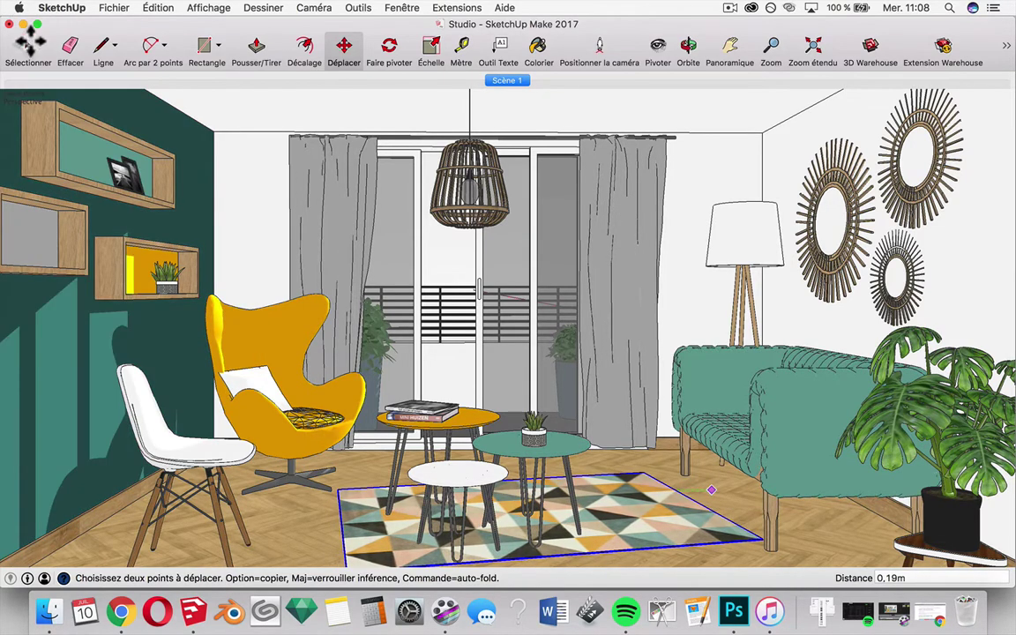
pyautogui.click(27, 46)
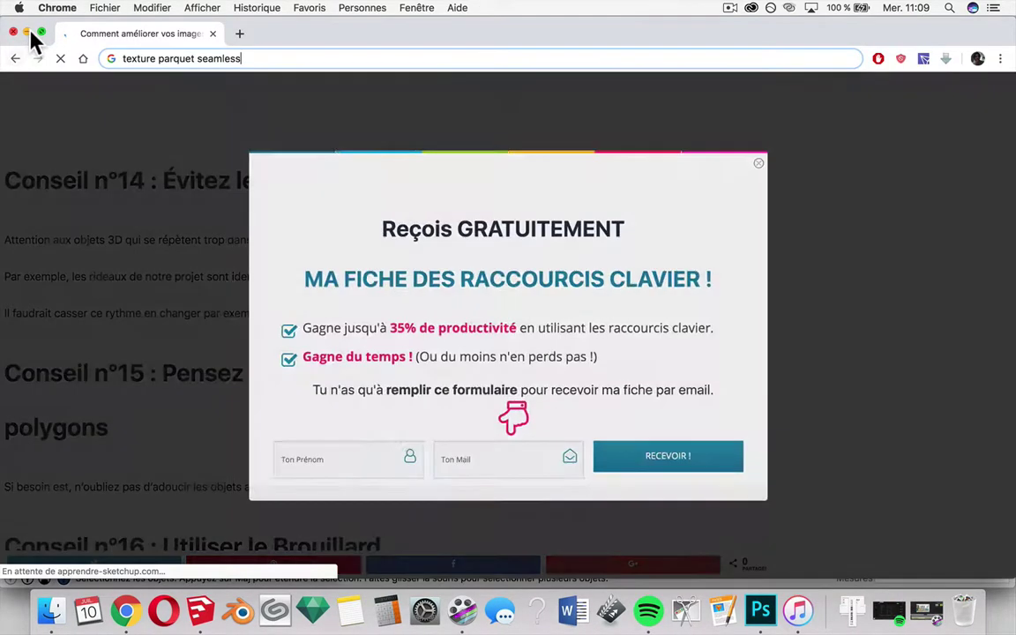
pyautogui.click(31, 35)
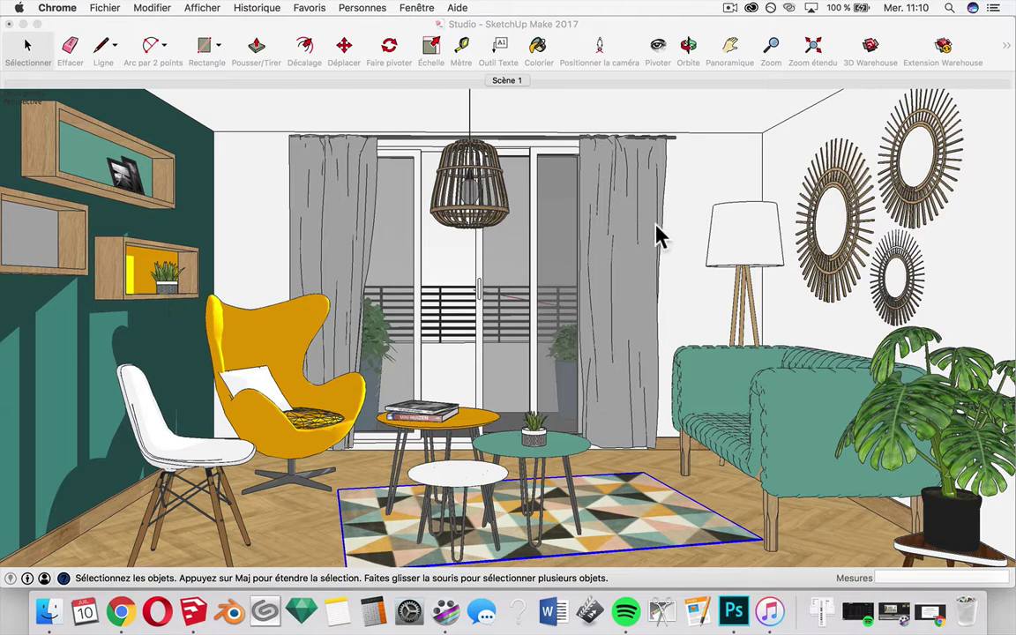
# Step: Scale the right curtain inside the curtain group to 0.72 of its width along the green axis
pyautogui.click(628, 229)
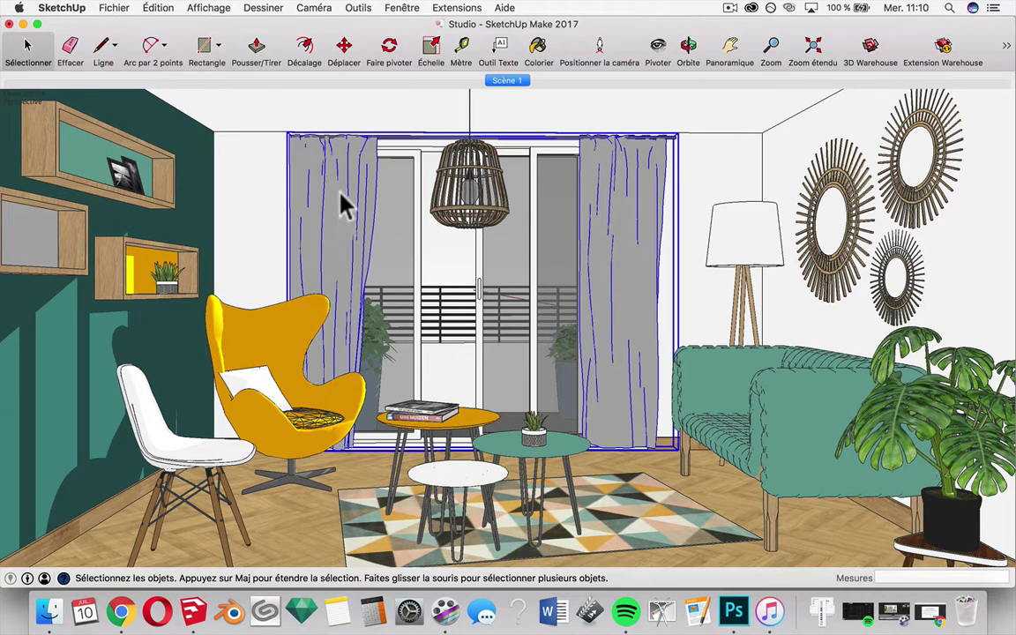
pyautogui.doubleClick(608, 225)
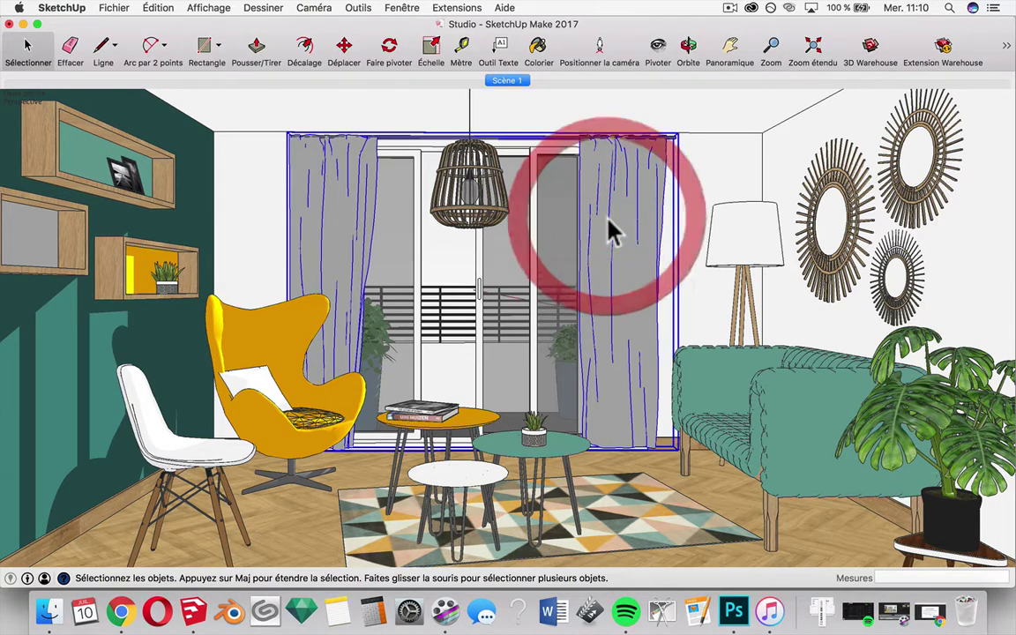
pyautogui.click(609, 215)
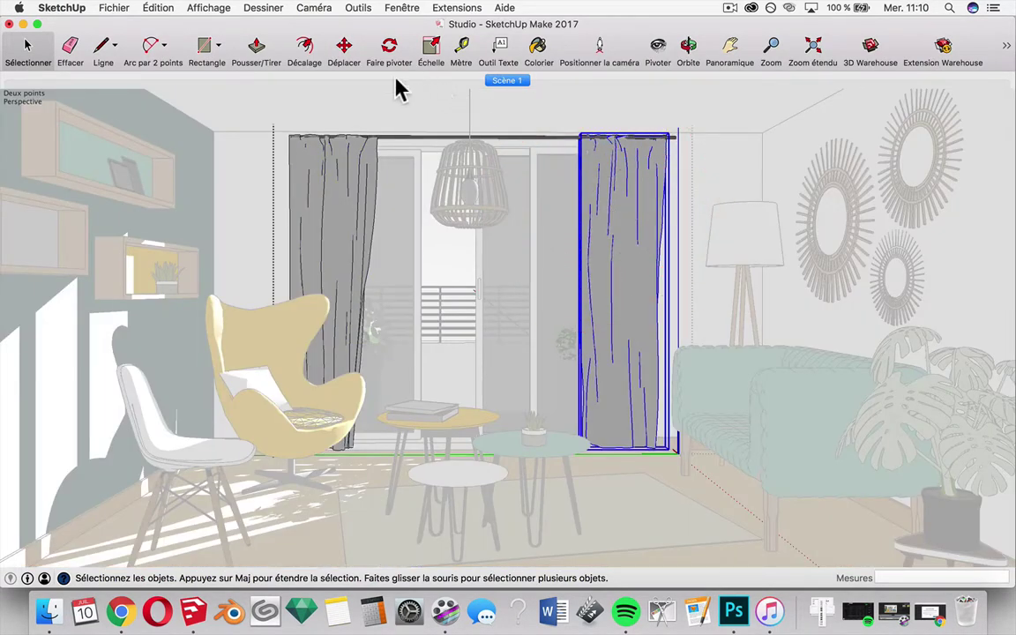
pyautogui.click(431, 45)
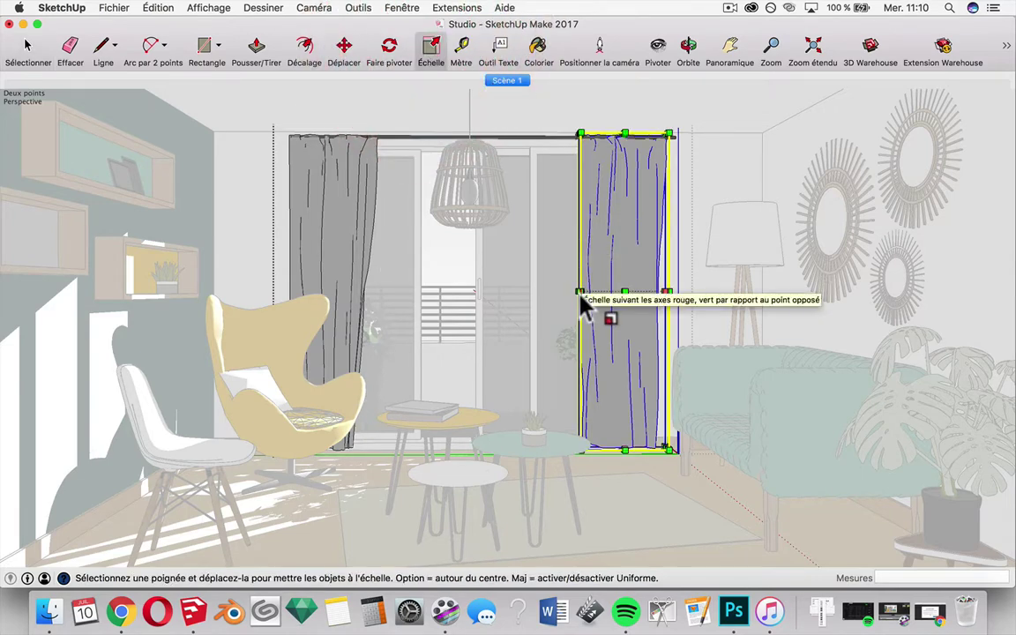
pyautogui.scroll(3, 603, 289)
pyautogui.scroll(2, 619, 306)
pyautogui.moveTo(616, 294)
pyautogui.mouseDown(button='middle')
pyautogui.moveTo(700, 329)
pyautogui.moveTo(592, 319)
pyautogui.mouseUp(button='middle')
pyautogui.moveTo(579, 310); pyautogui.dragTo(634, 305)
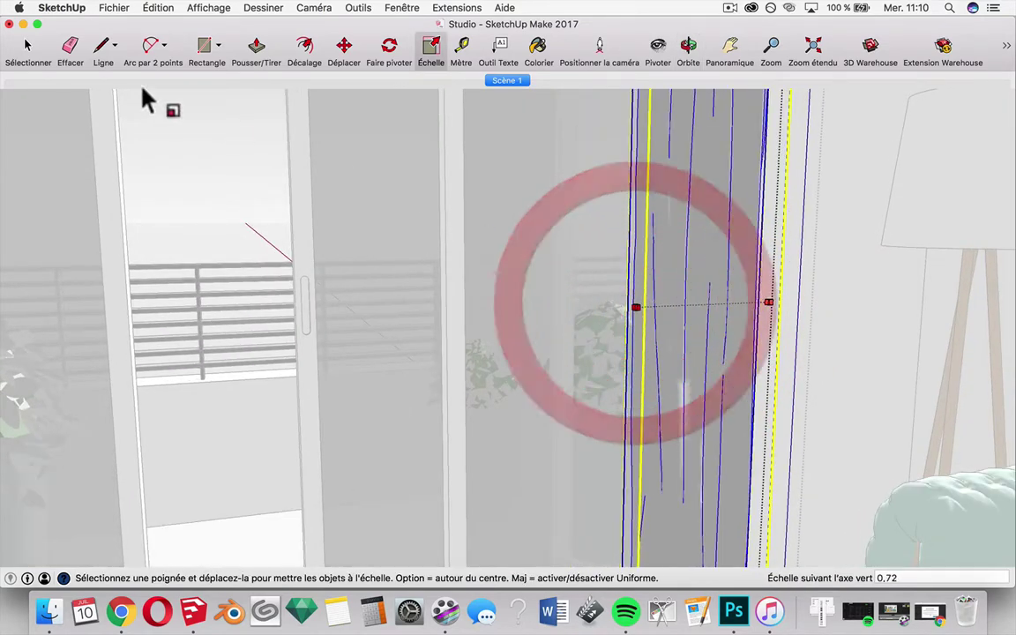
pyautogui.click(28, 46)
pyautogui.click(519, 81)
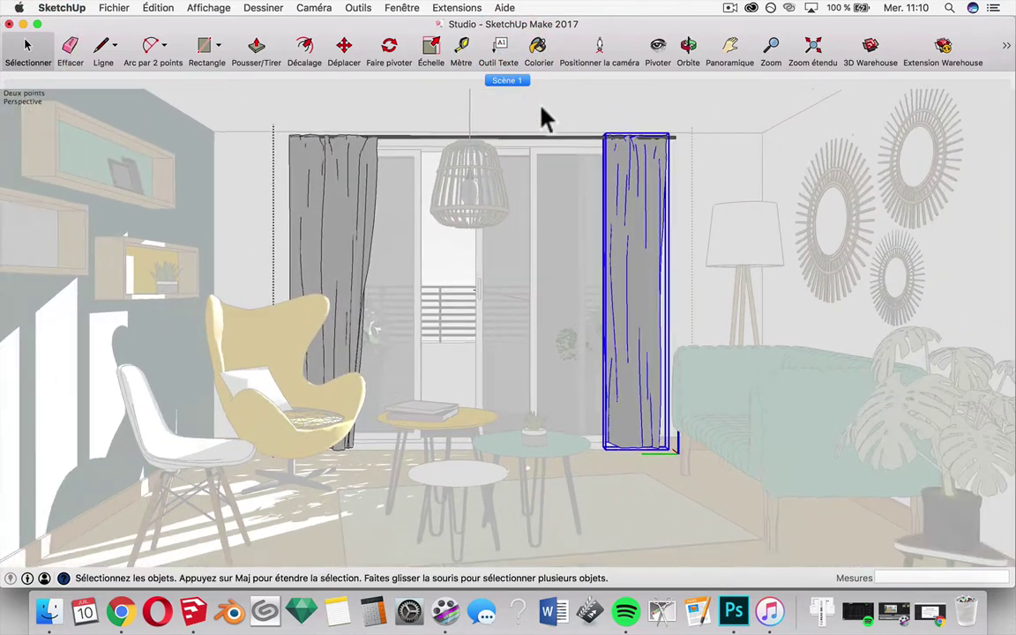
# Step: Close the curtain group and minimise Chrome after reading the high-polygon softening tips
pyautogui.click(544, 116)
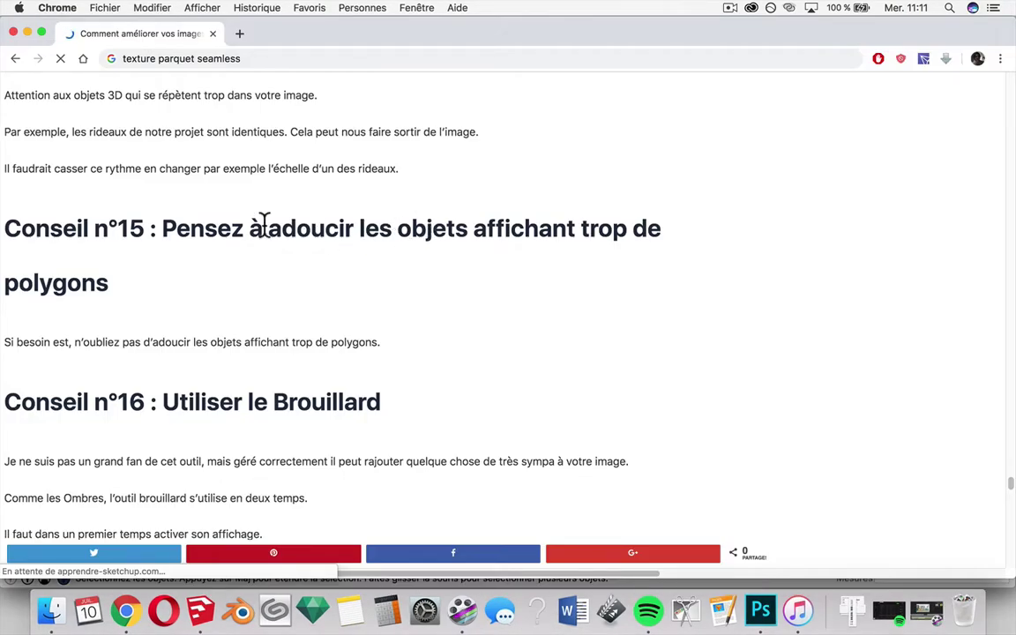
pyautogui.click(27, 34)
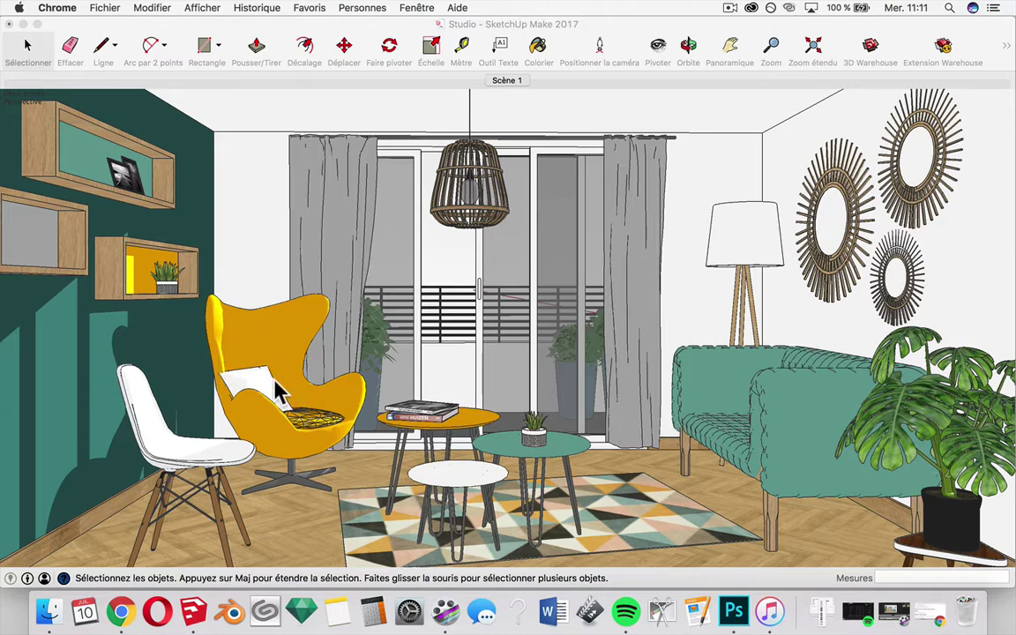
# Step: Open the egg chair group, then the seat cushion group inside it, for editing
pyautogui.click(314, 427)
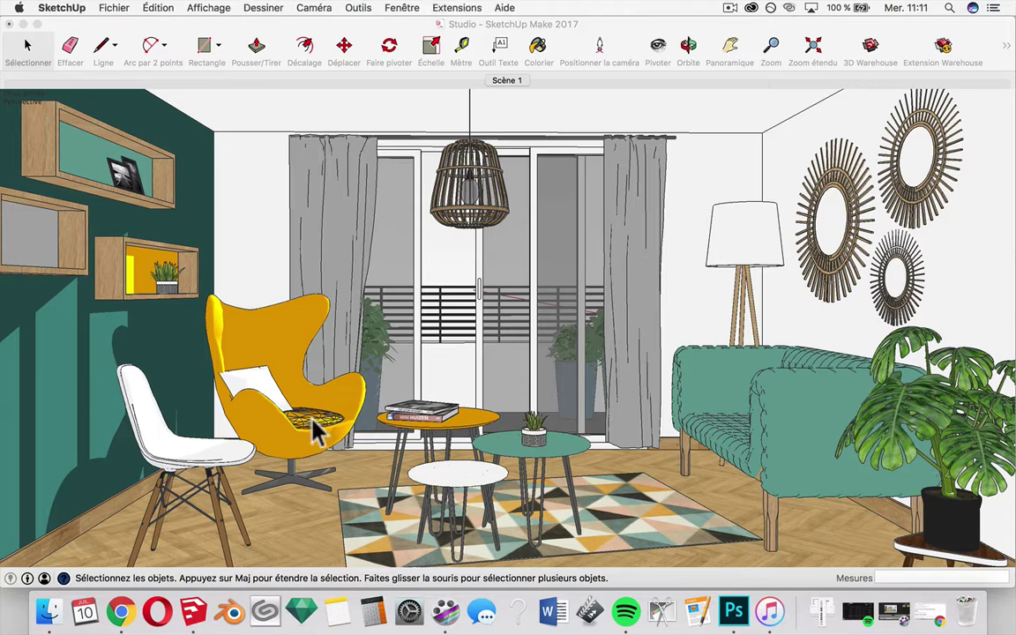
pyautogui.doubleClick(315, 429)
pyautogui.click(314, 429)
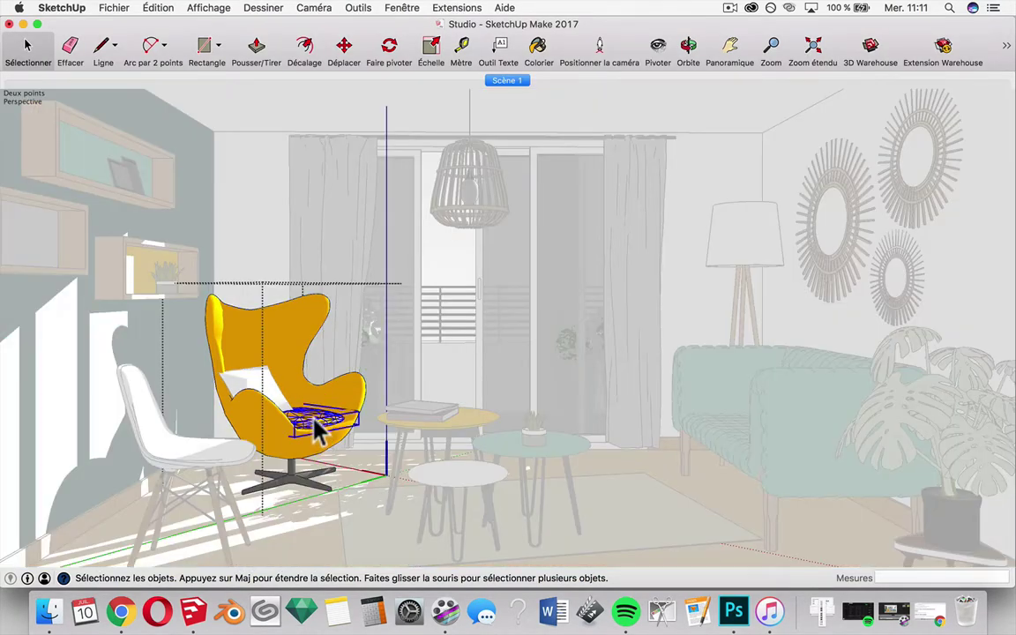
pyautogui.click(316, 430)
pyautogui.doubleClick(315, 427)
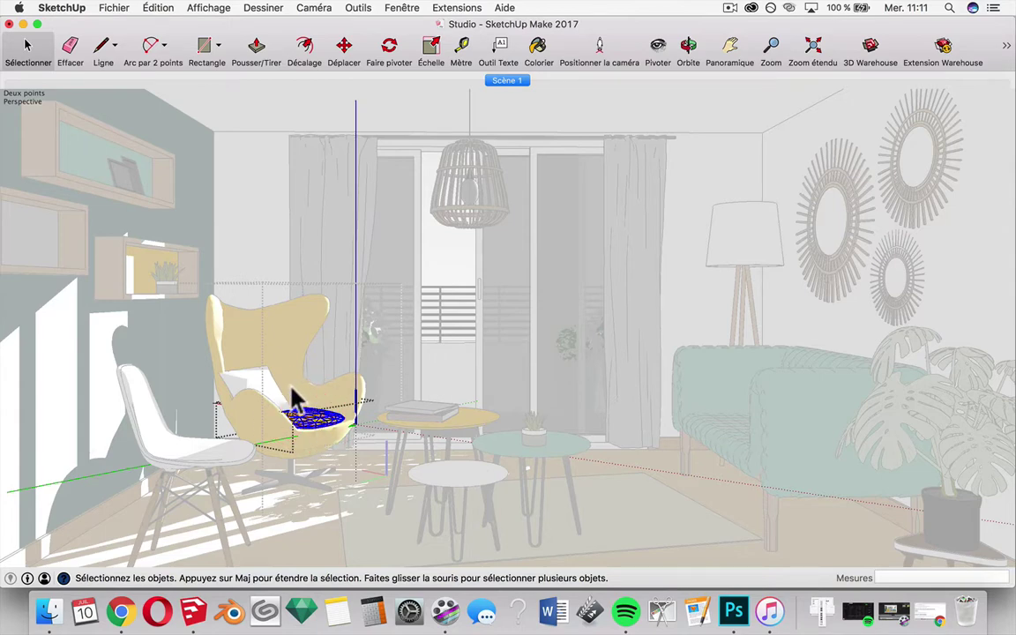
# Step: Soften the cushion's edges with Lisser les normales checked and an angle of about 101°
pyautogui.rightClick(298, 411)
pyautogui.click(300, 415)
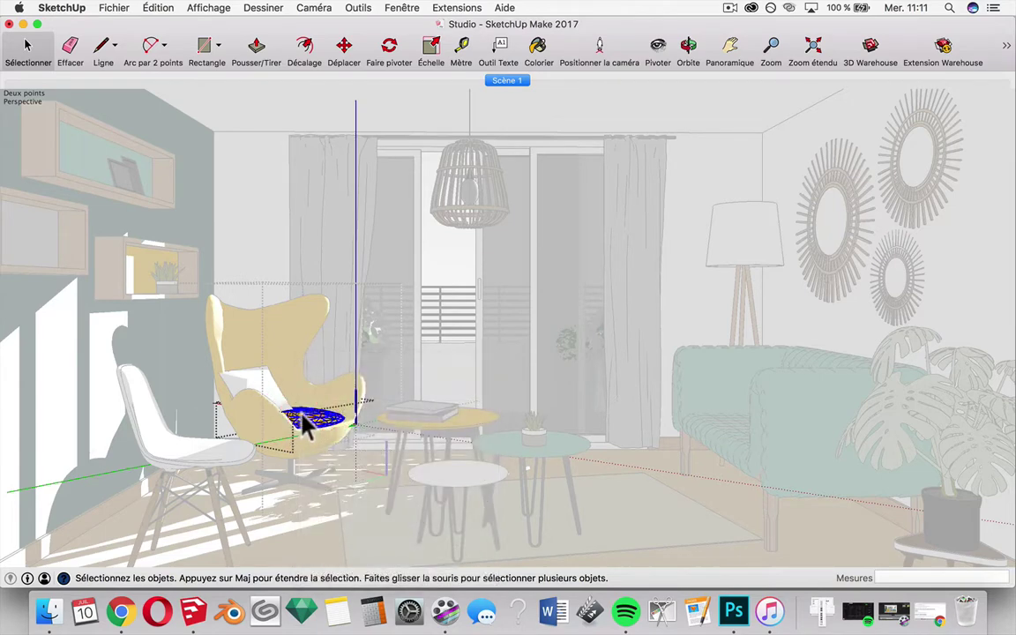
pyautogui.rightClick(305, 413)
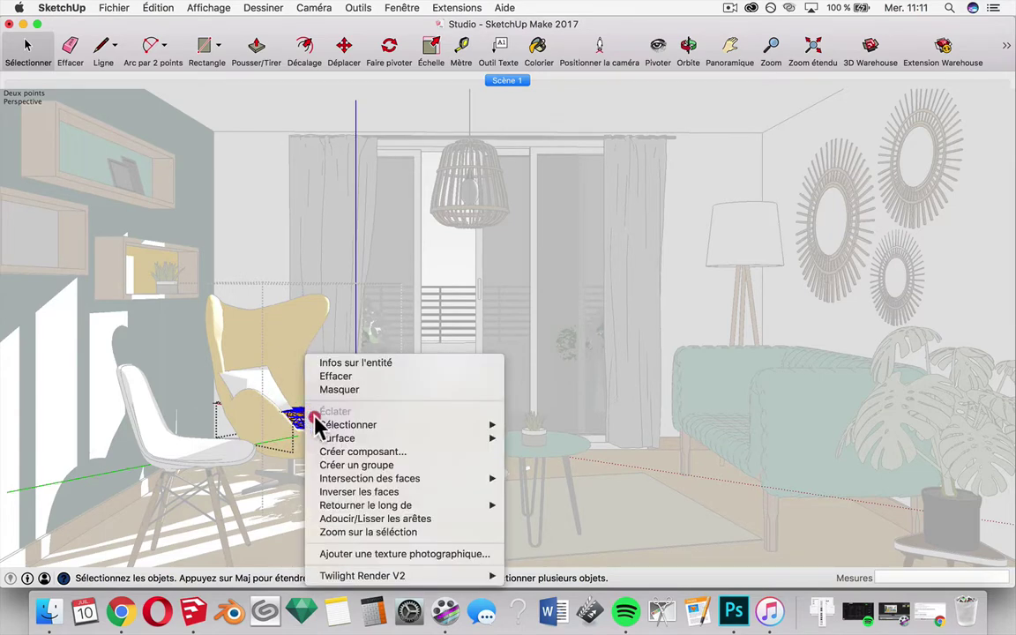
pyautogui.click(391, 519)
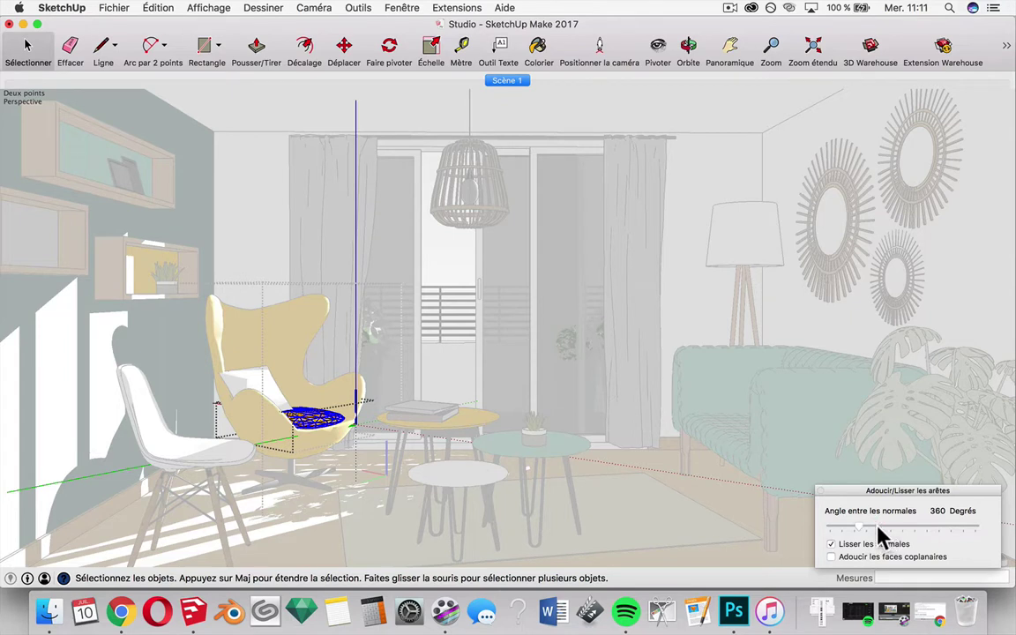
pyautogui.moveTo(878, 529); pyautogui.dragTo(850, 528)
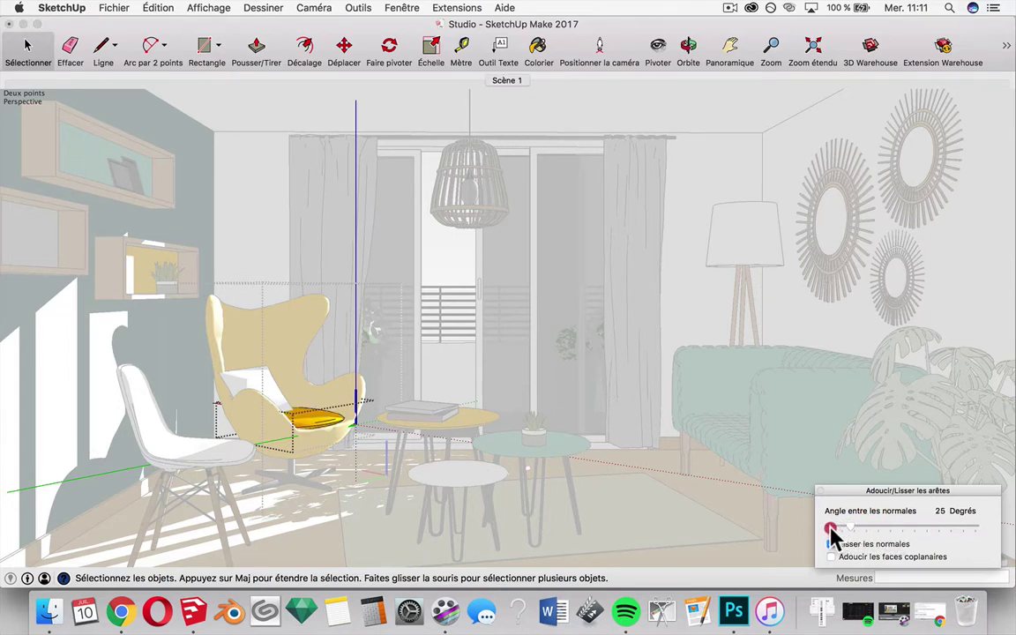
pyautogui.click(830, 544)
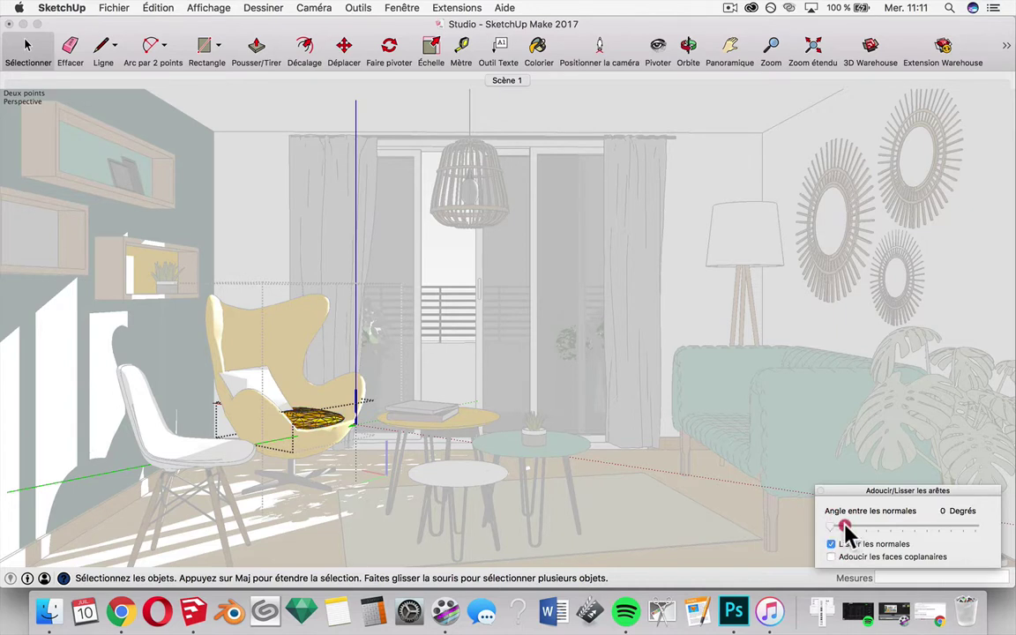
pyautogui.moveTo(838, 528); pyautogui.dragTo(913, 527)
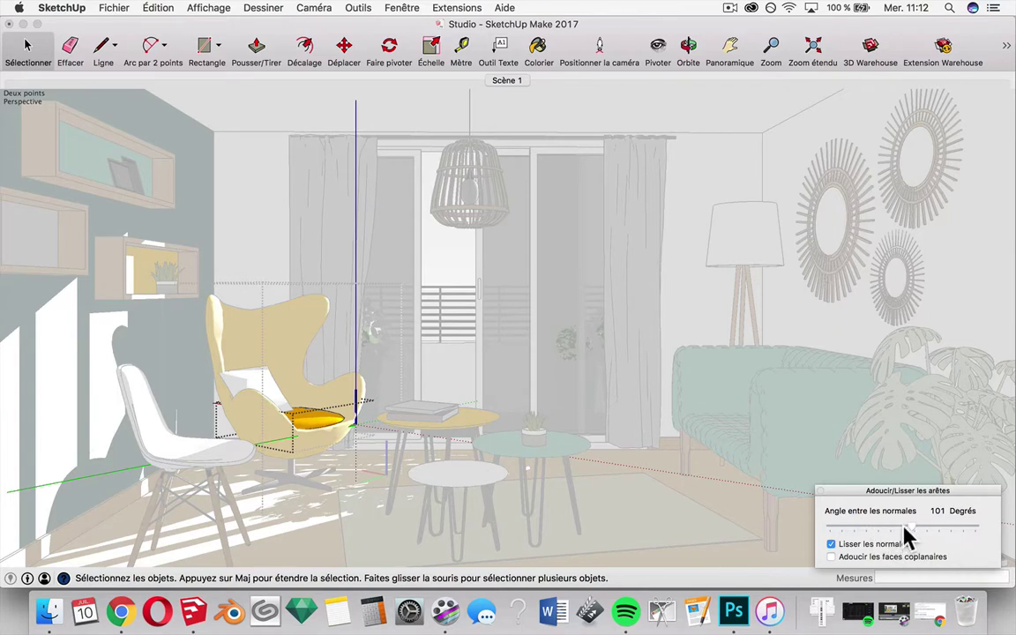
pyautogui.click(819, 491)
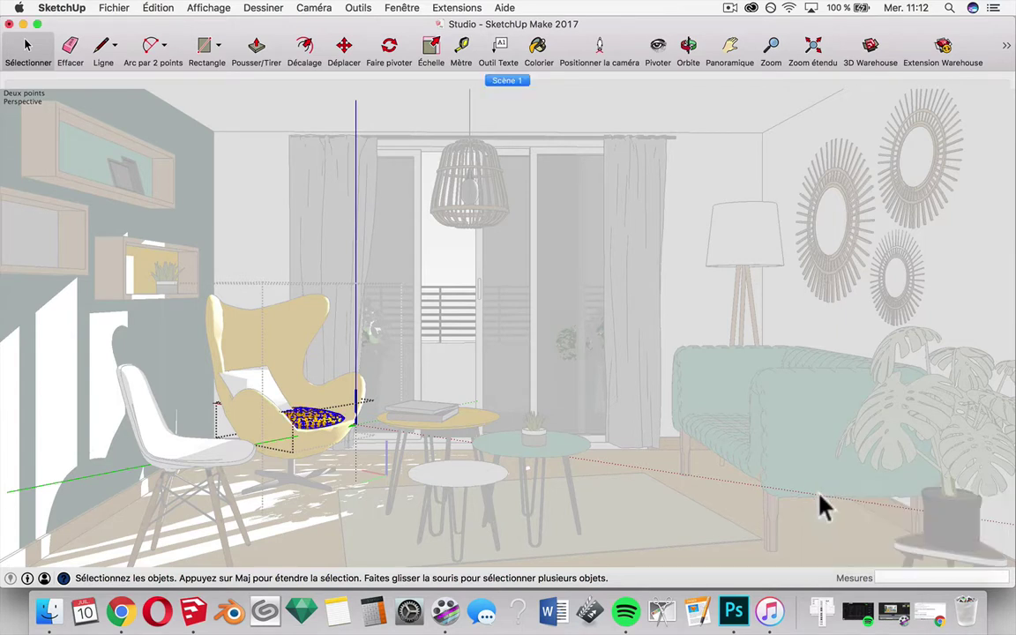
# Step: Exit the cushion and chair groups and switch over to the browser
pyautogui.click(625, 480)
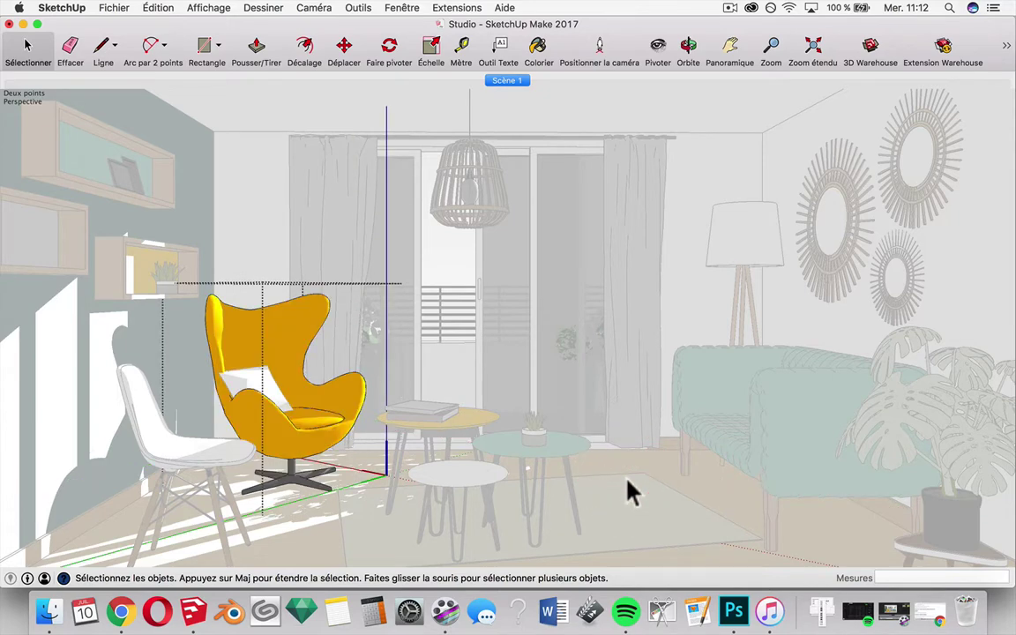
pyautogui.click(629, 492)
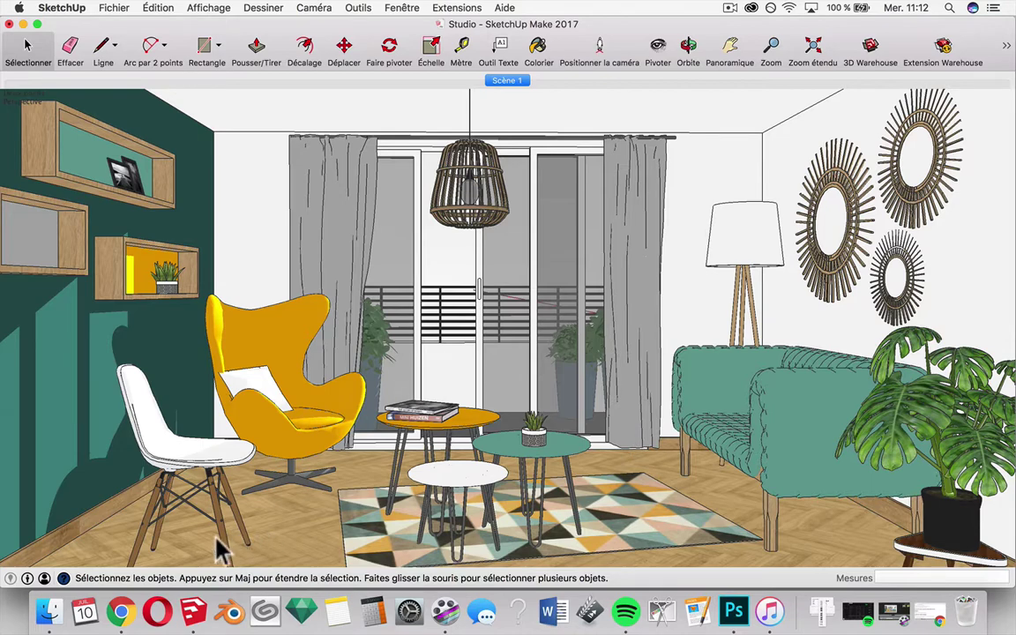
pyautogui.click(122, 617)
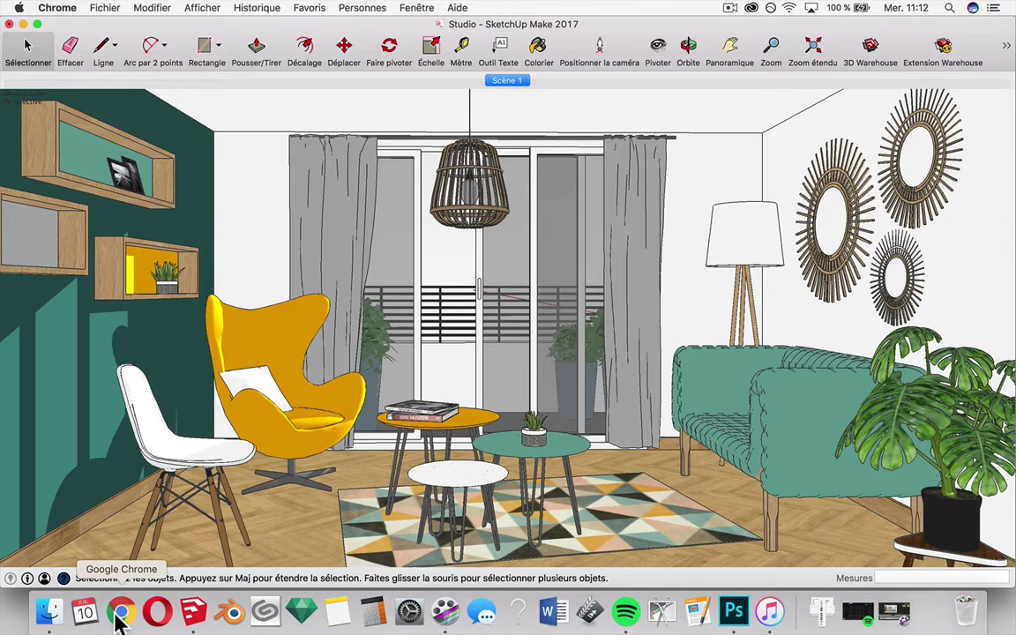
pyautogui.scroll(-3, 282, 375)
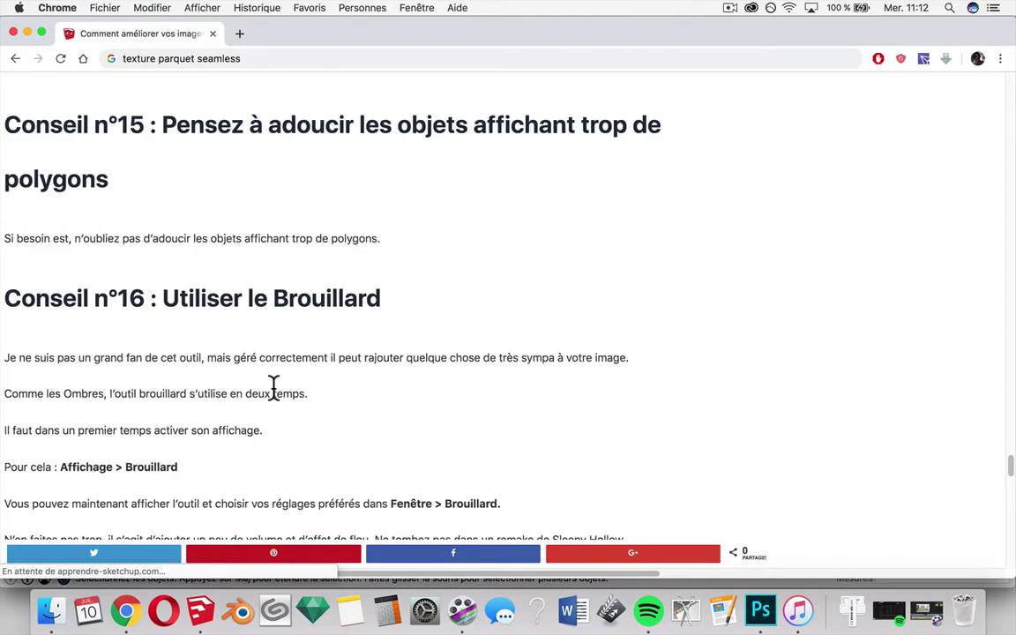
pyautogui.scroll(-3, 274, 388)
pyautogui.press('super+Tab')
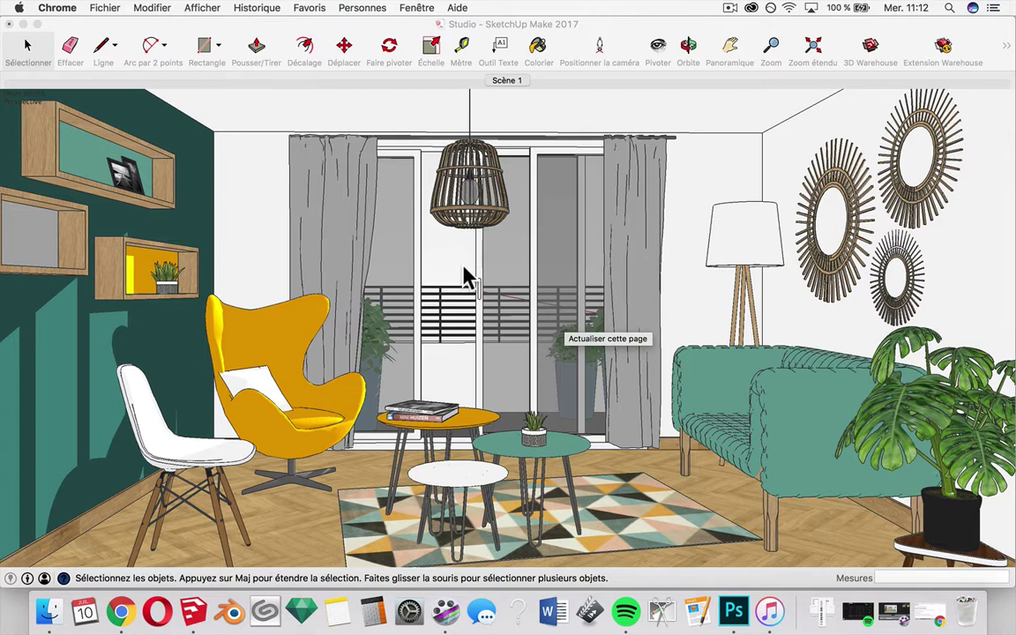
# Step: Turn on Affichage > Brouillard and open the Fenêtre > Brouillard settings panel
pyautogui.click(354, 31)
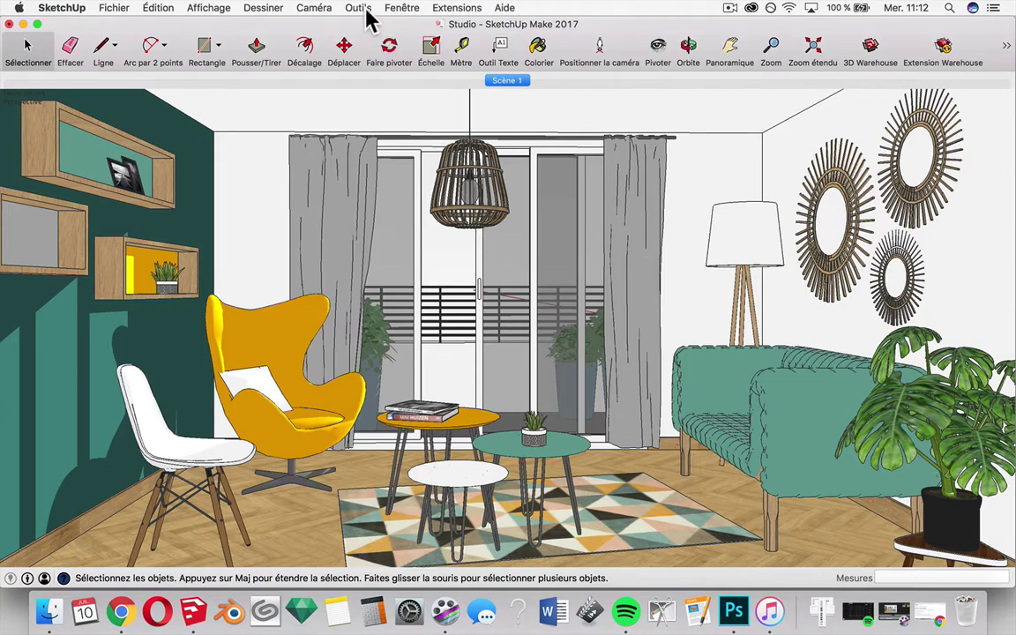
pyautogui.click(208, 8)
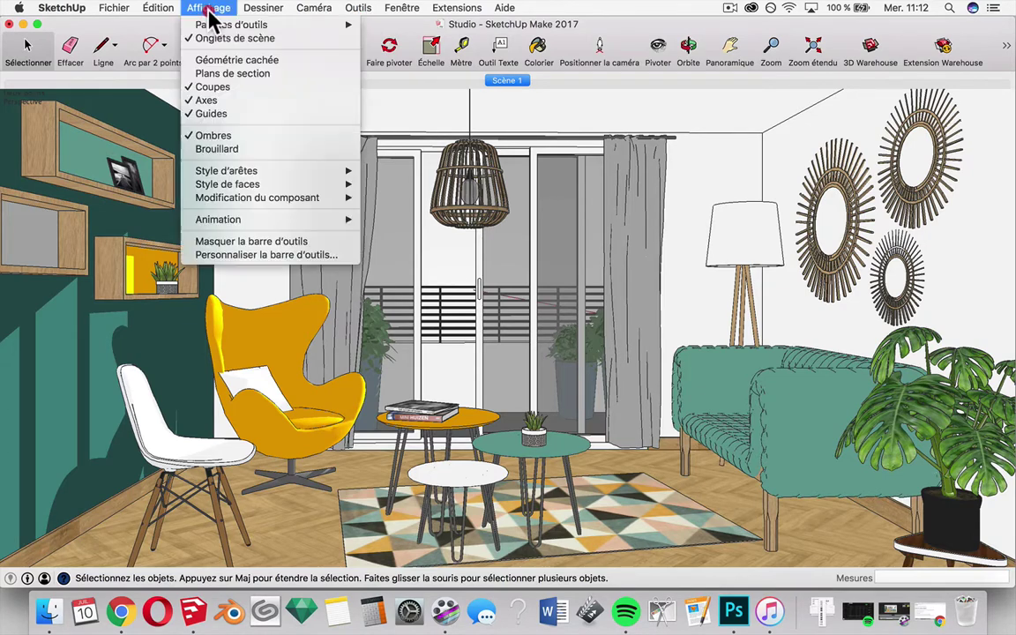
pyautogui.click(216, 148)
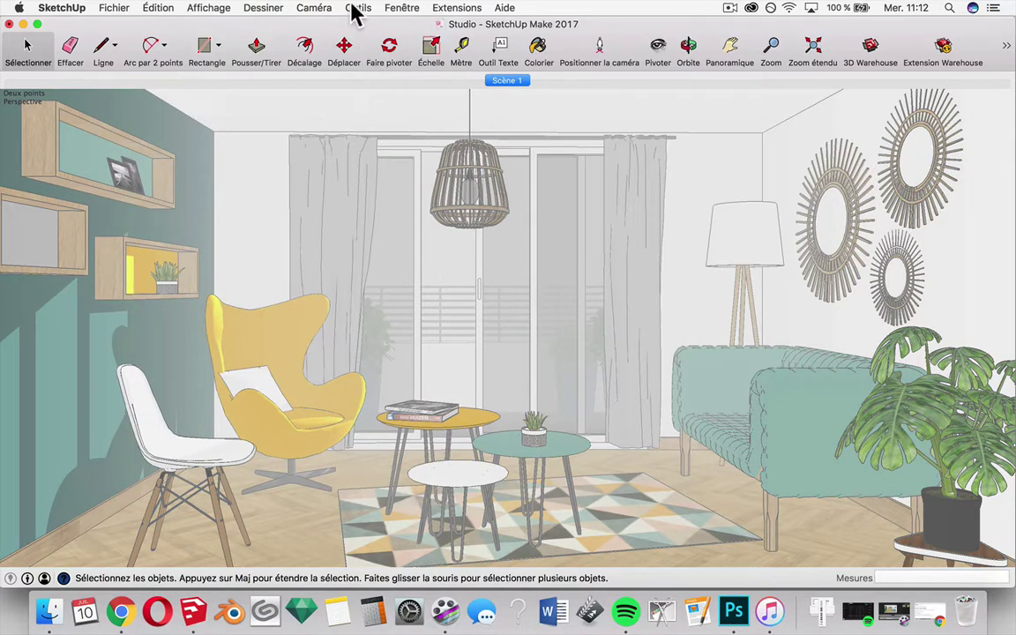
pyautogui.click(355, 8)
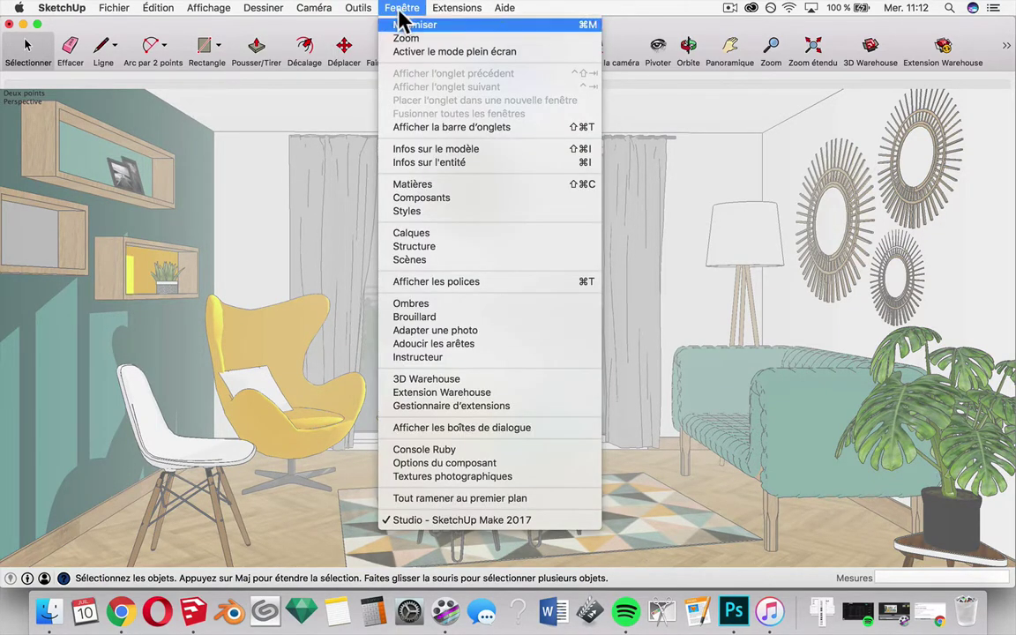
pyautogui.click(416, 317)
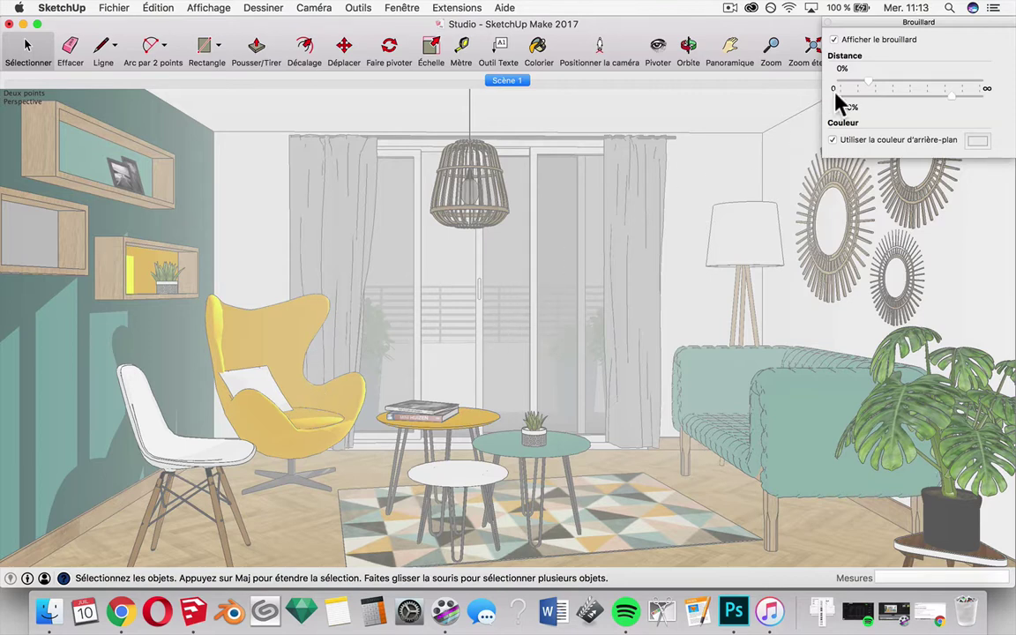
# Step: Try several fog distances, toggle Afficher le brouillard off and on, then close the panel
pyautogui.click(891, 81)
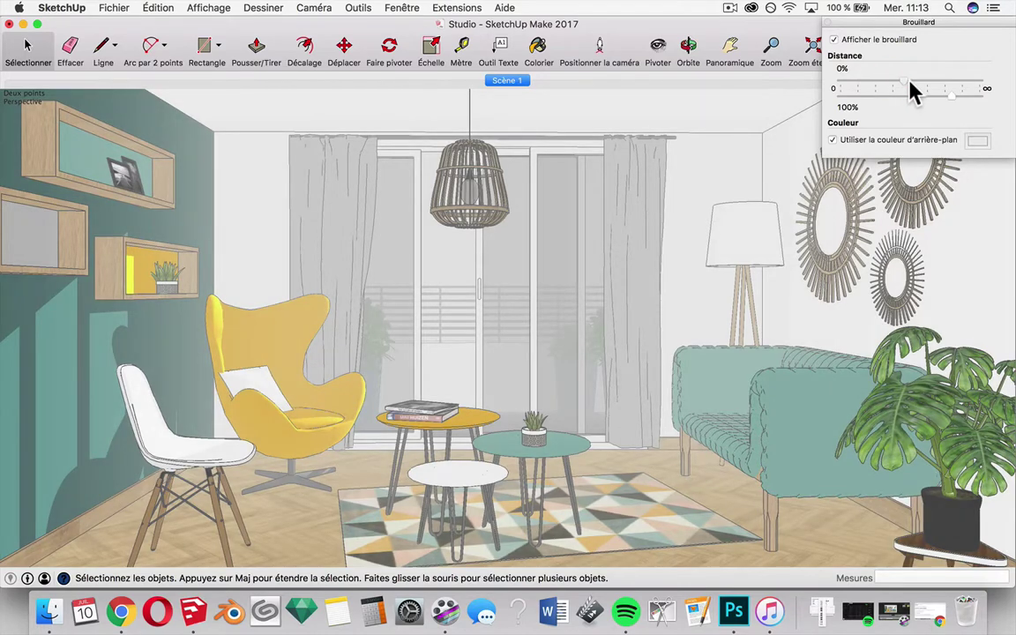
pyautogui.click(921, 81)
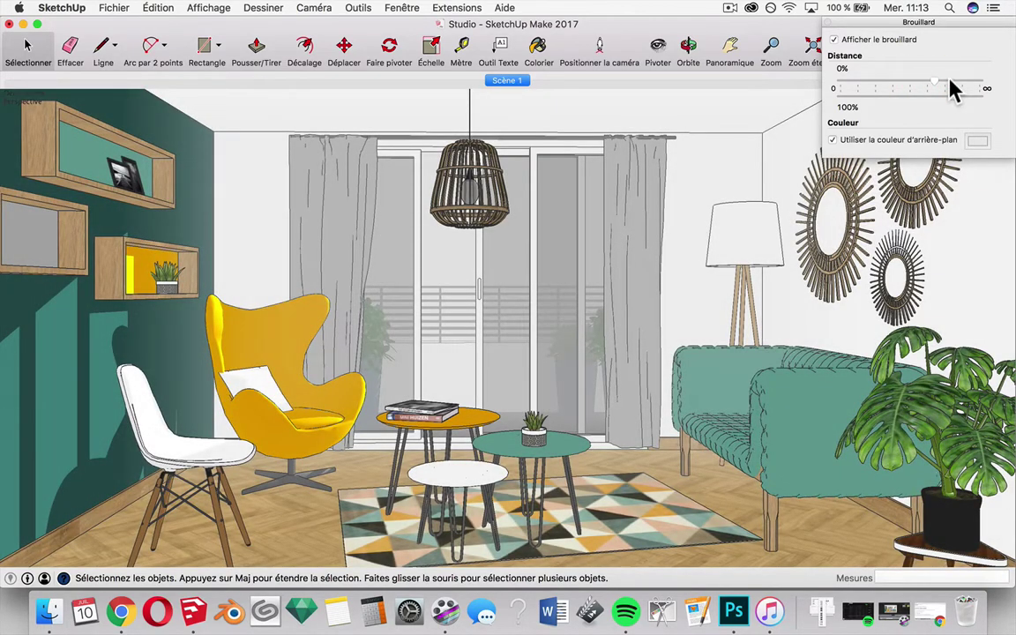
pyautogui.click(946, 81)
pyautogui.moveTo(946, 82); pyautogui.dragTo(941, 81)
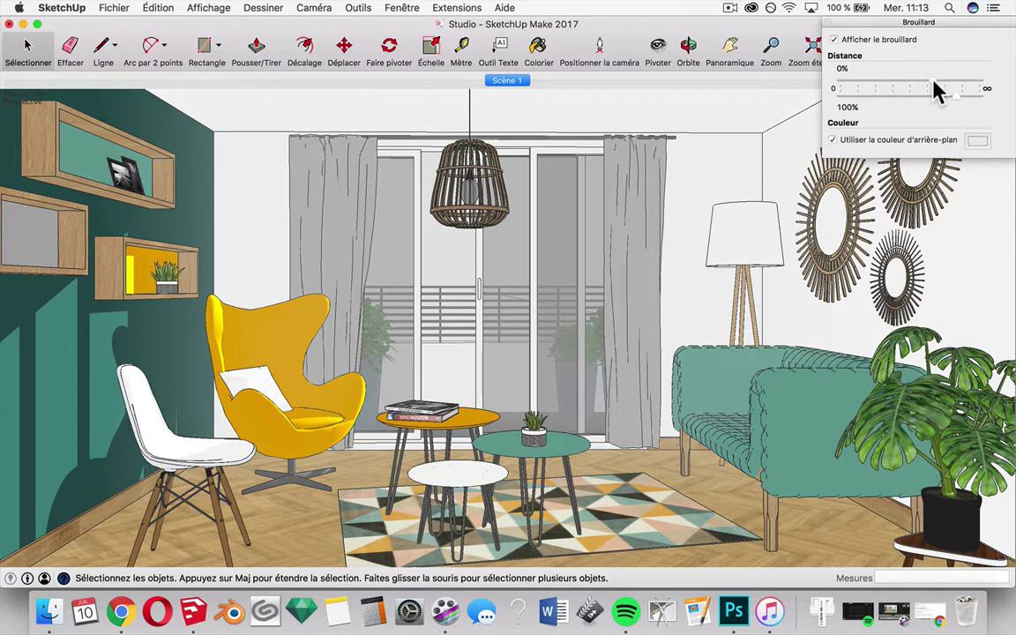
pyautogui.moveTo(940, 81)
pyautogui.mouseDown()
pyautogui.moveTo(957, 95)
pyautogui.moveTo(938, 96)
pyautogui.moveTo(974, 104)
pyautogui.mouseUp()
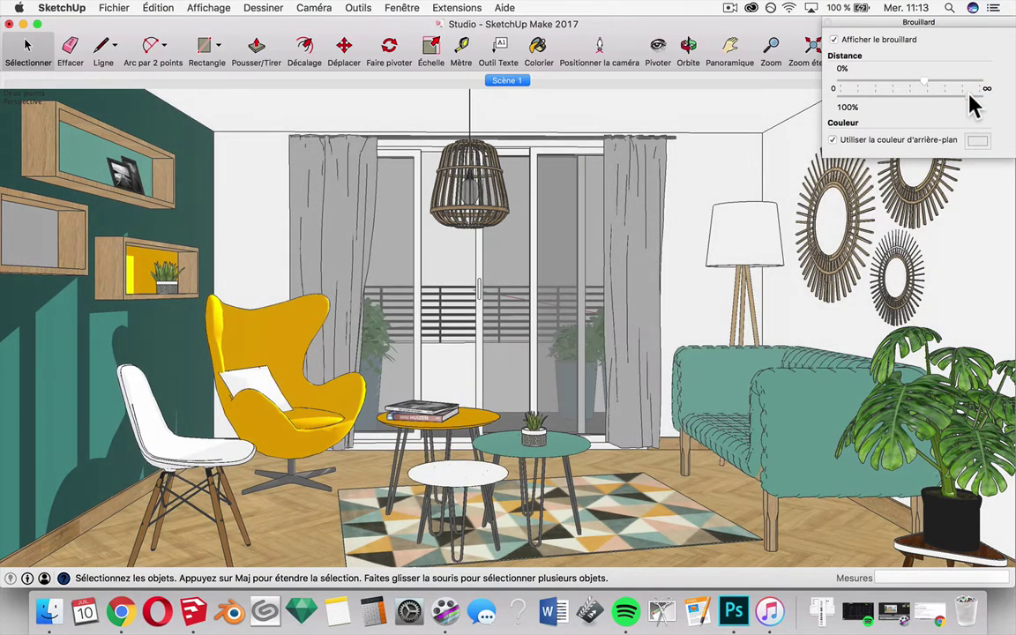
pyautogui.click(834, 40)
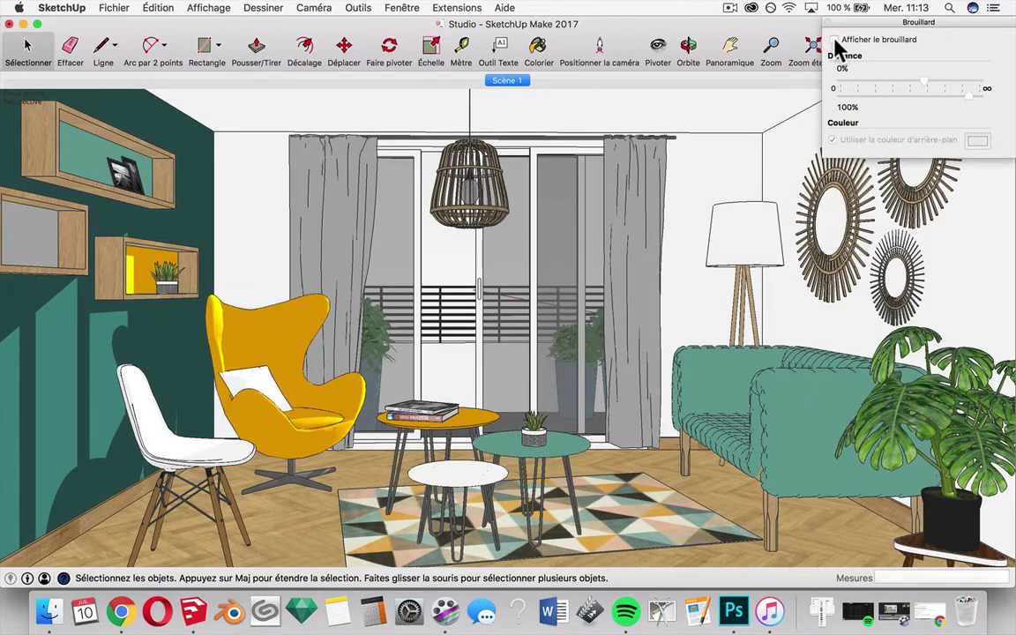
pyautogui.click(834, 40)
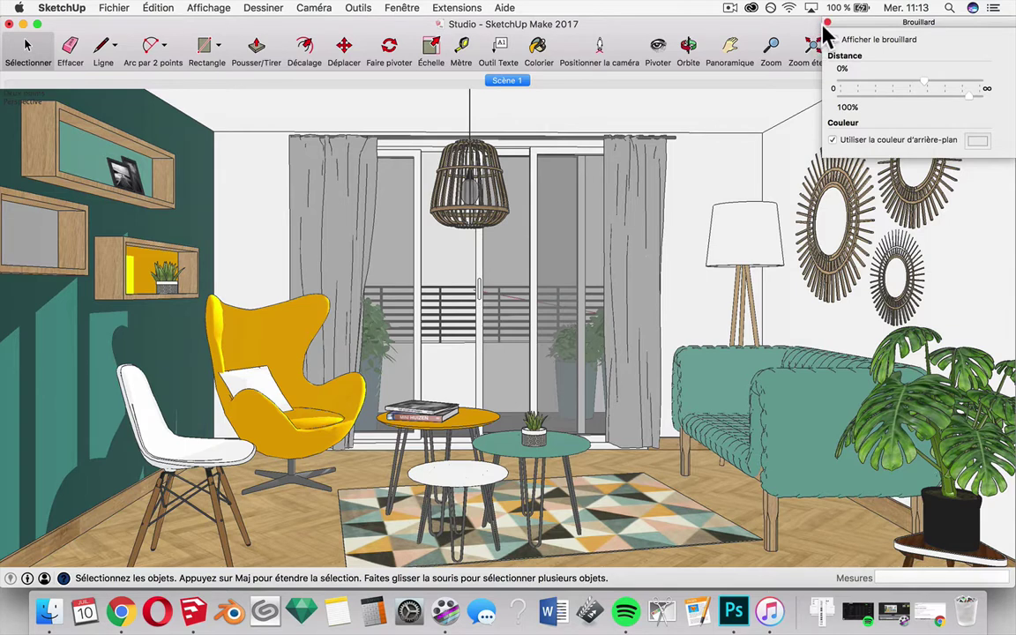
pyautogui.click(825, 24)
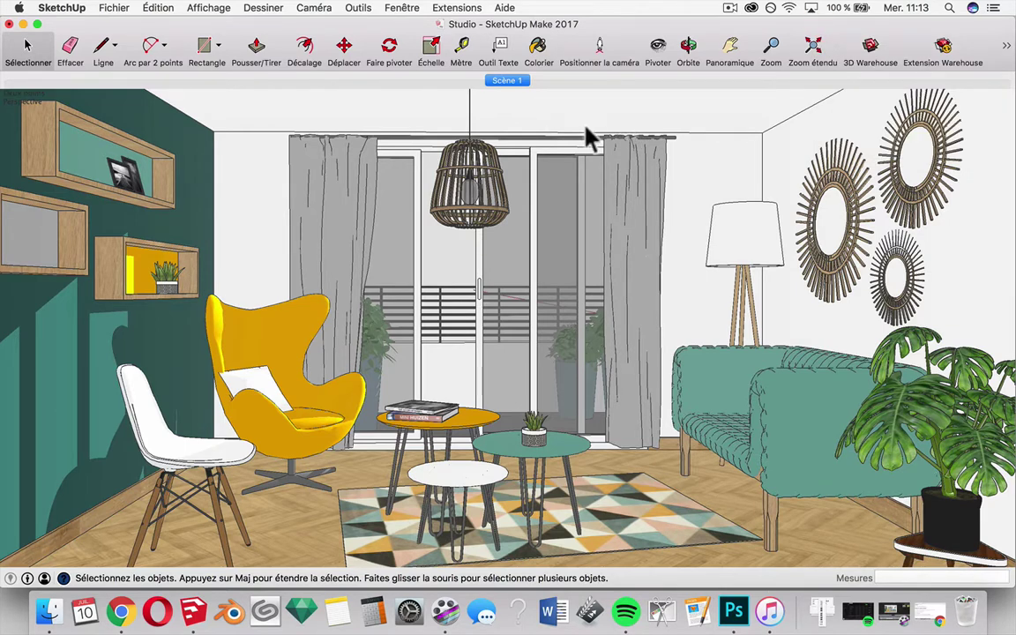
# Step: Use Mettre à jour on the Scène 1 tab to store the current view settings
pyautogui.rightClick(516, 82)
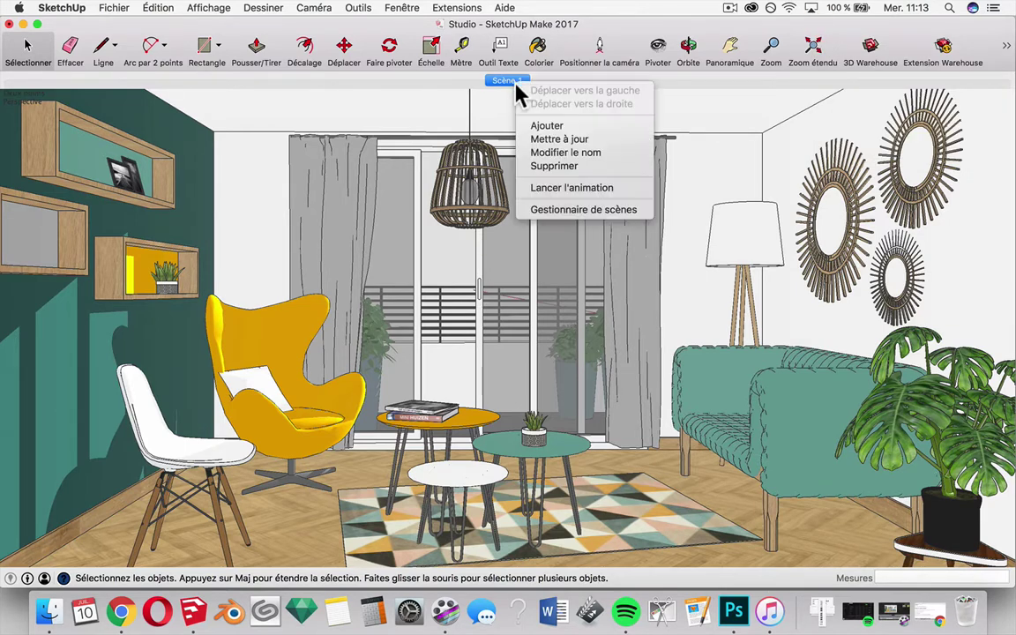
pyautogui.click(225, 251)
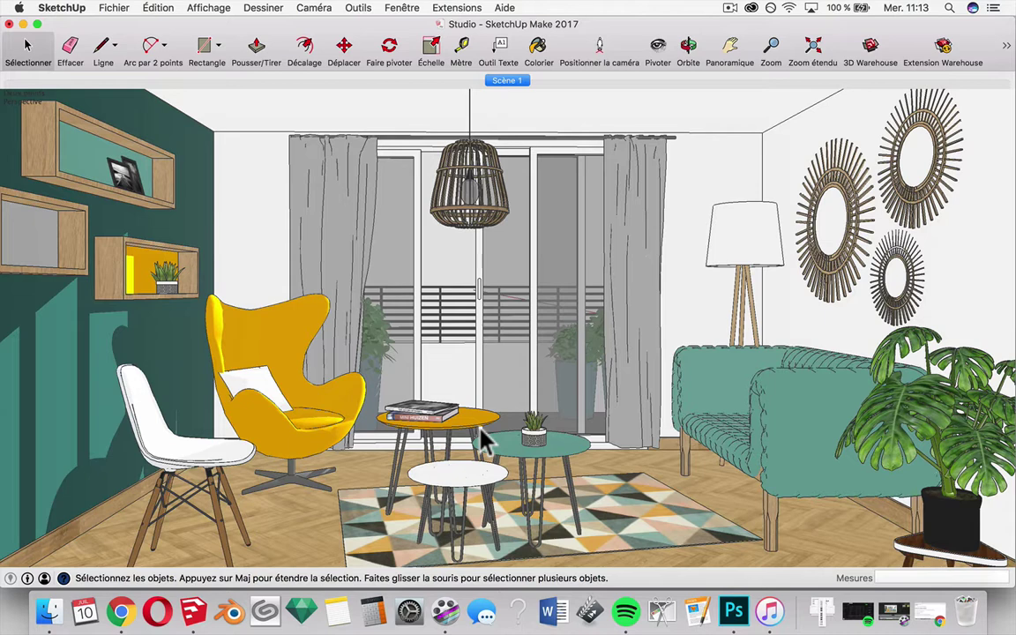
# Step: Start a Graphique 2D export to the Bureau folder and glance at its options
pyautogui.click(113, 8)
pyautogui.moveTo(140, 197)
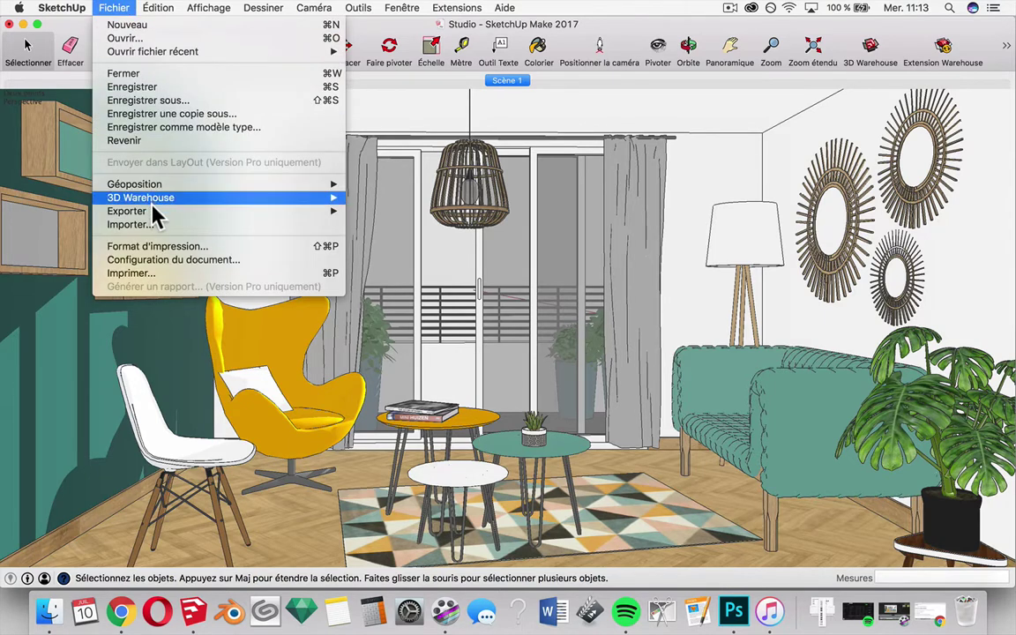
pyautogui.click(370, 226)
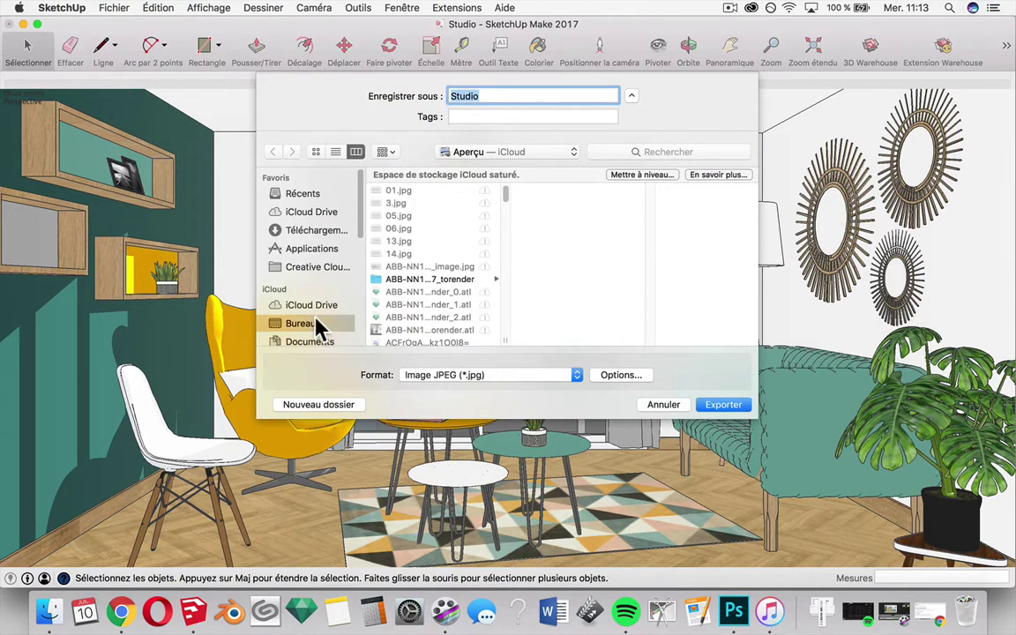
pyautogui.click(313, 323)
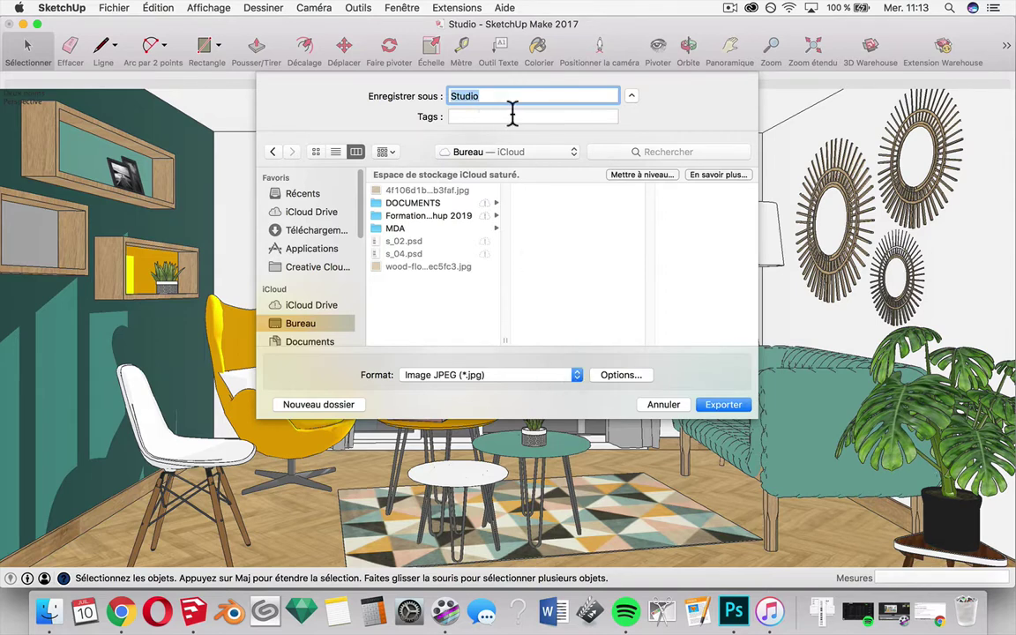
pyautogui.click(621, 375)
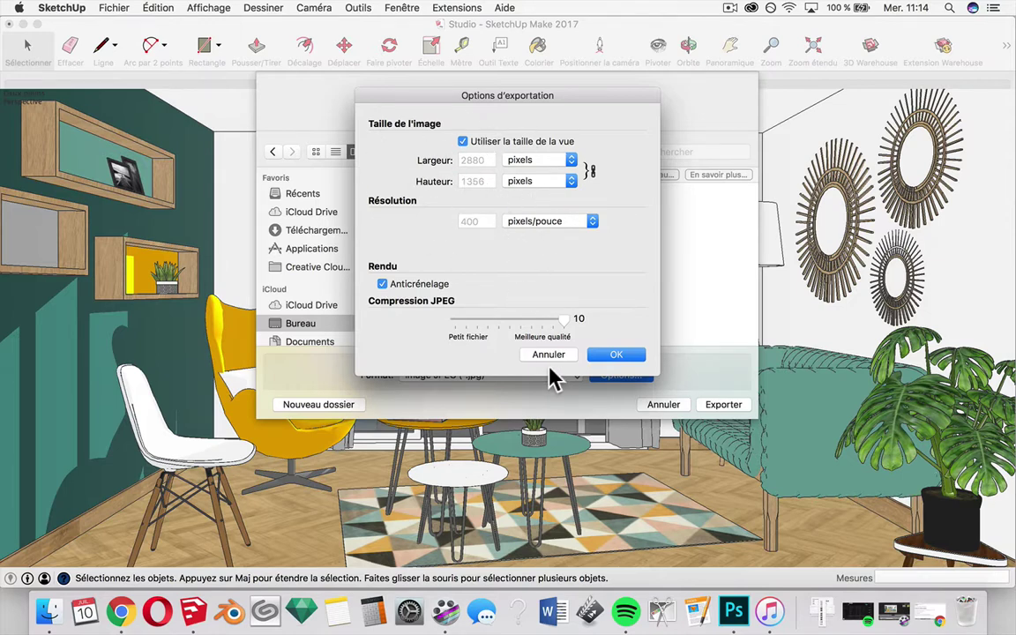
pyautogui.click(603, 355)
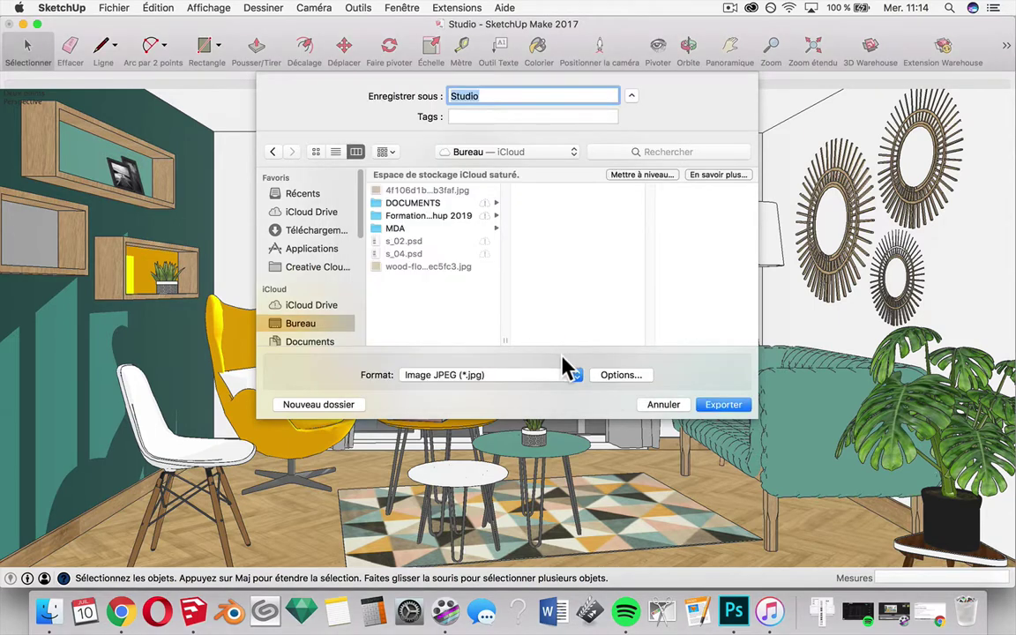
# Step: Set the export format to Image JPEG, after briefly trying PNG, and reopen Options
pyautogui.click(478, 377)
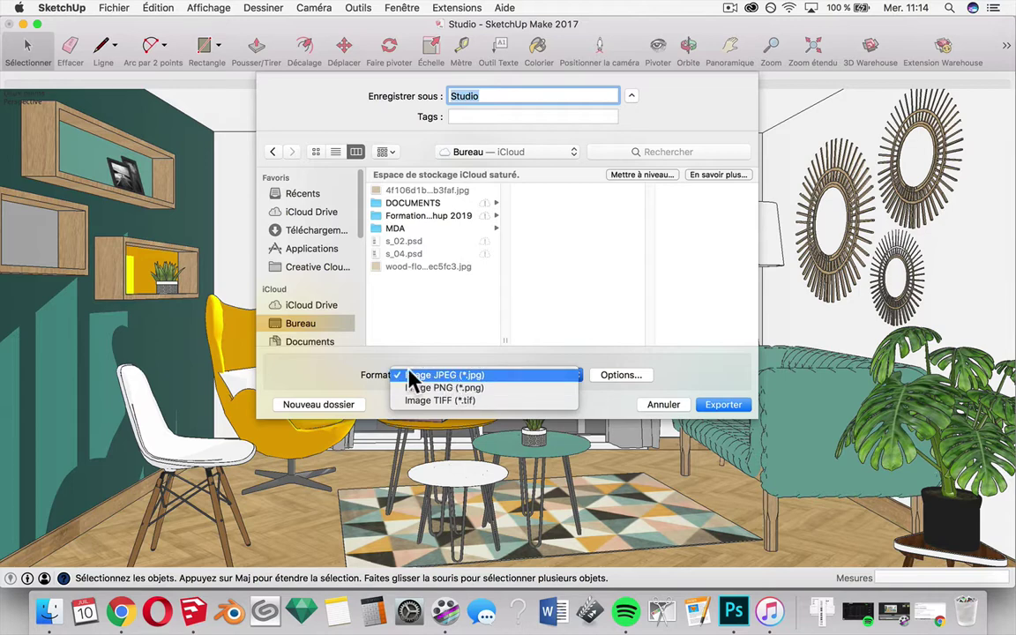
pyautogui.click(418, 390)
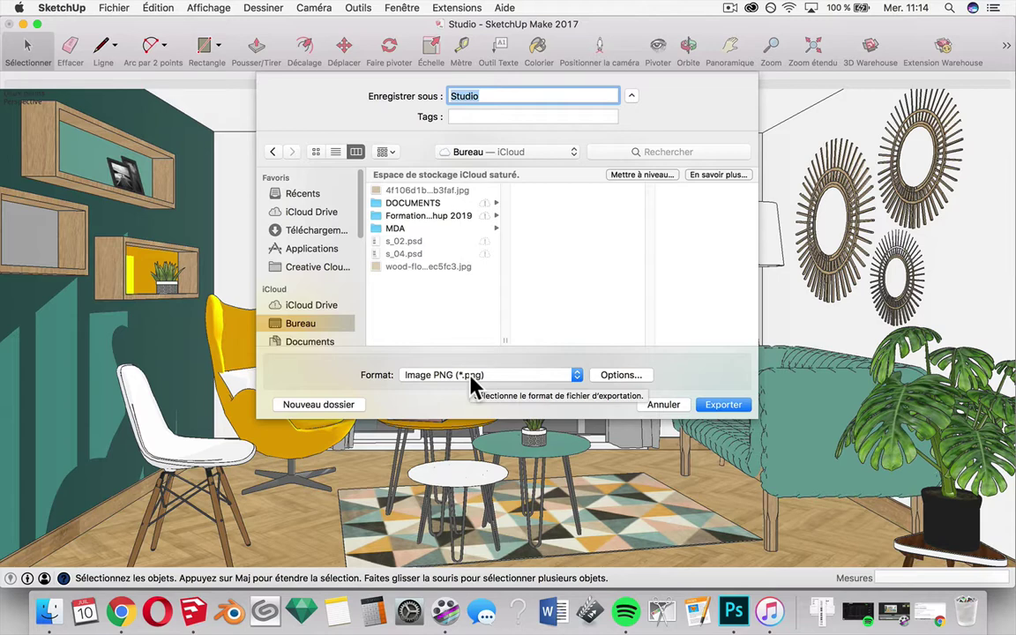
pyautogui.click(463, 379)
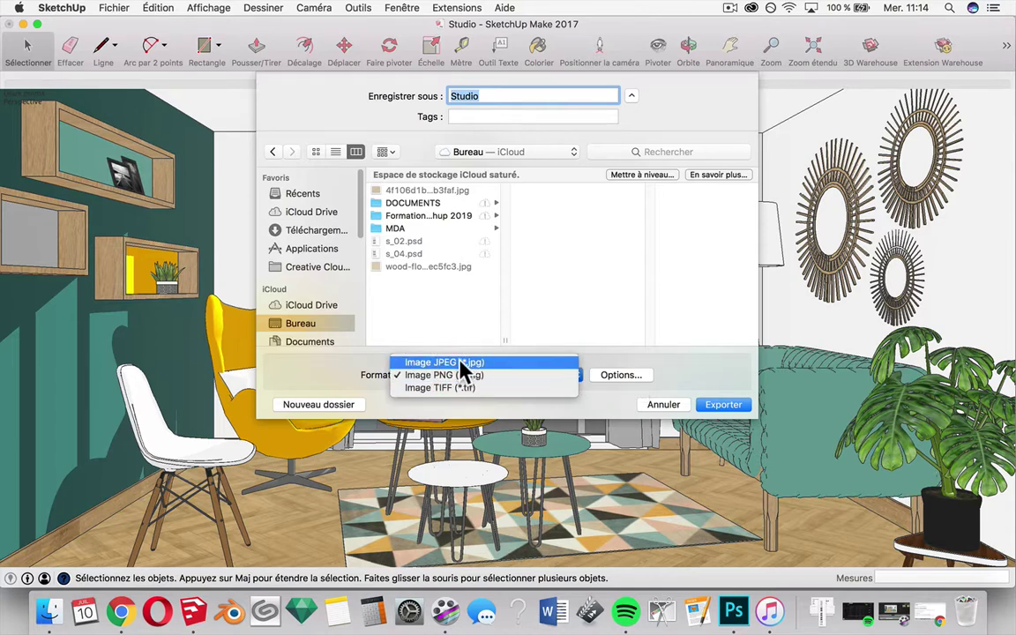
pyautogui.click(459, 362)
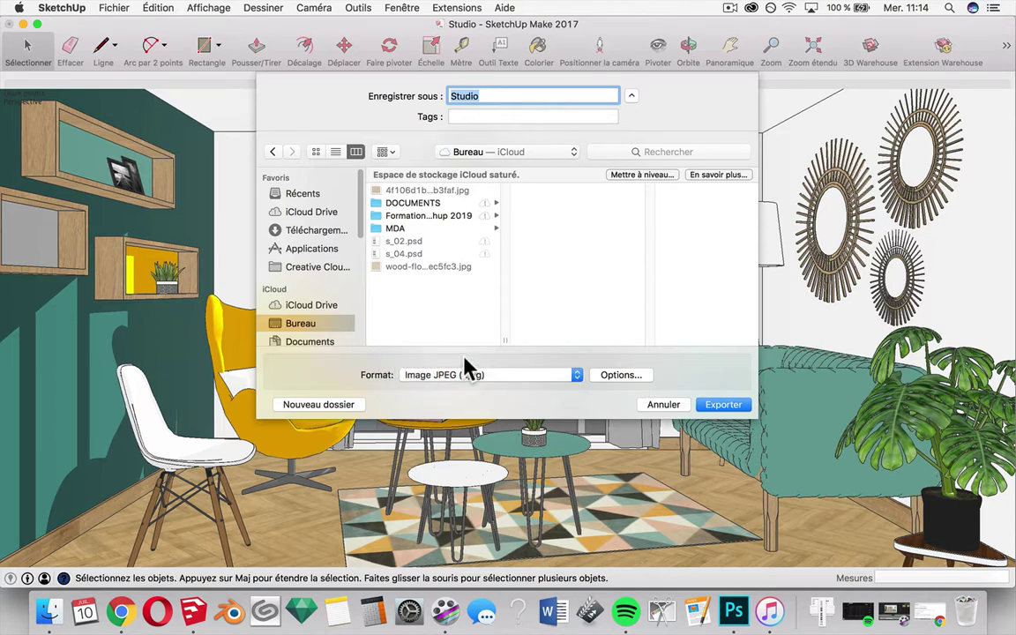
pyautogui.click(610, 381)
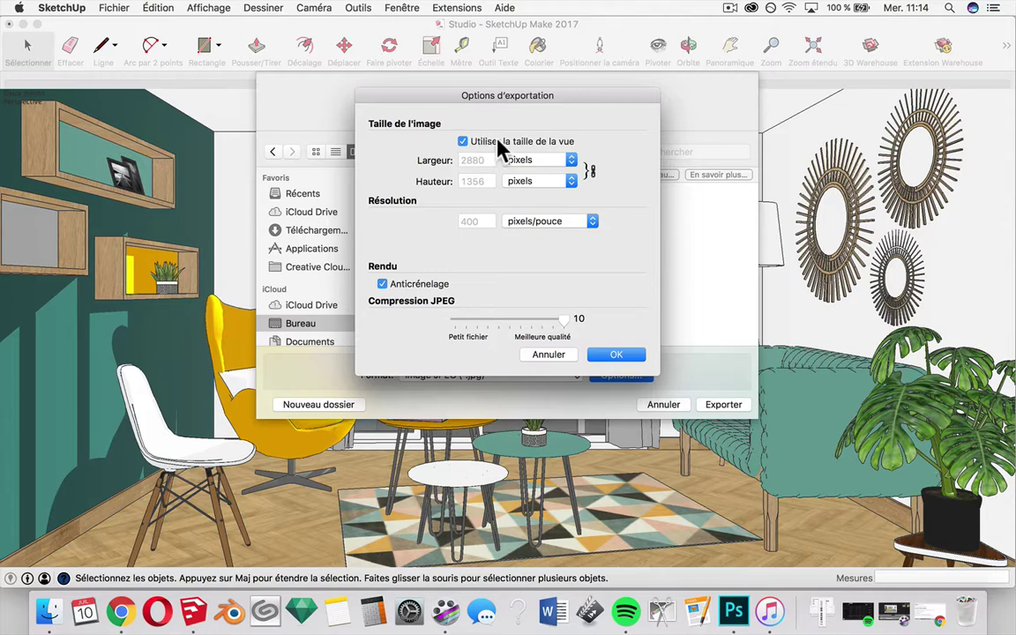
# Step: Untick view-size matching, set resolution to 600 pixels/inch with anti-aliasing, and export Studio.jpg
pyautogui.click(463, 142)
pyautogui.click(548, 224)
pyautogui.click(466, 220)
pyautogui.doubleClick(467, 221)
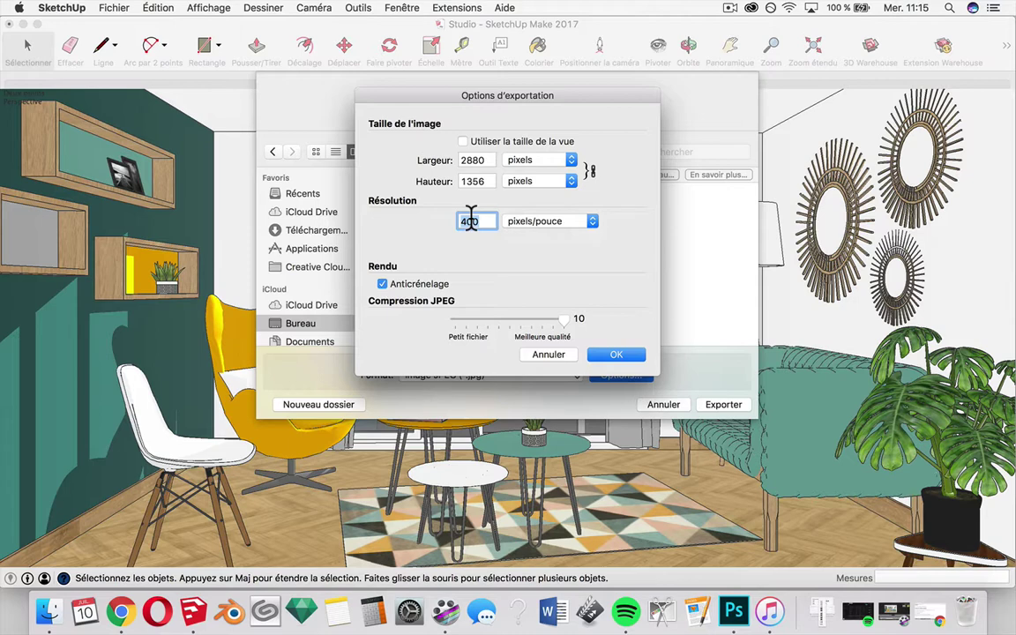
pyautogui.write('600')
pyautogui.click(382, 283)
pyautogui.click(618, 356)
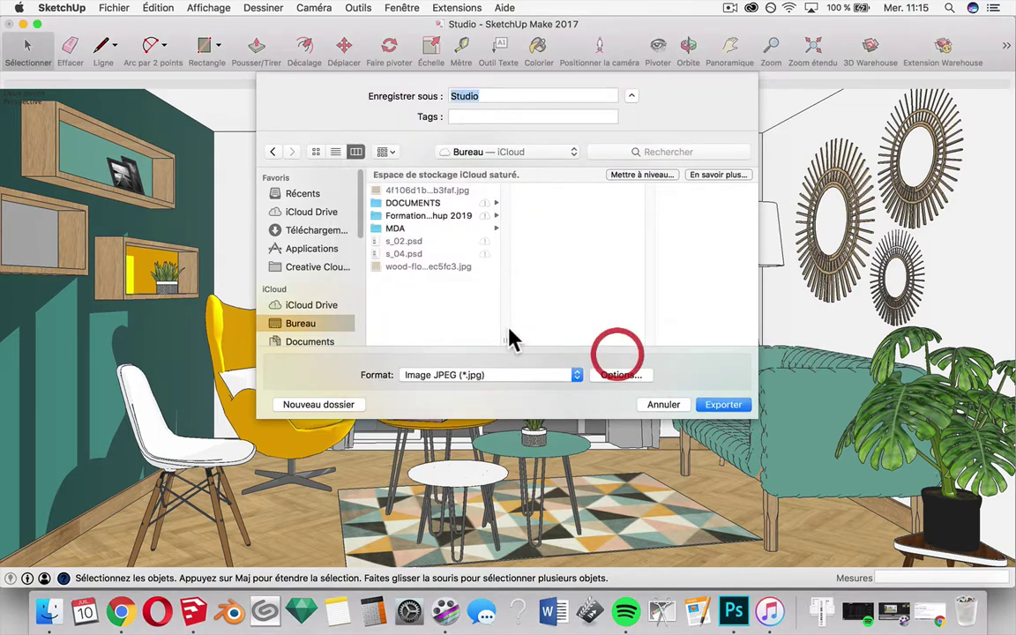
pyautogui.click(720, 408)
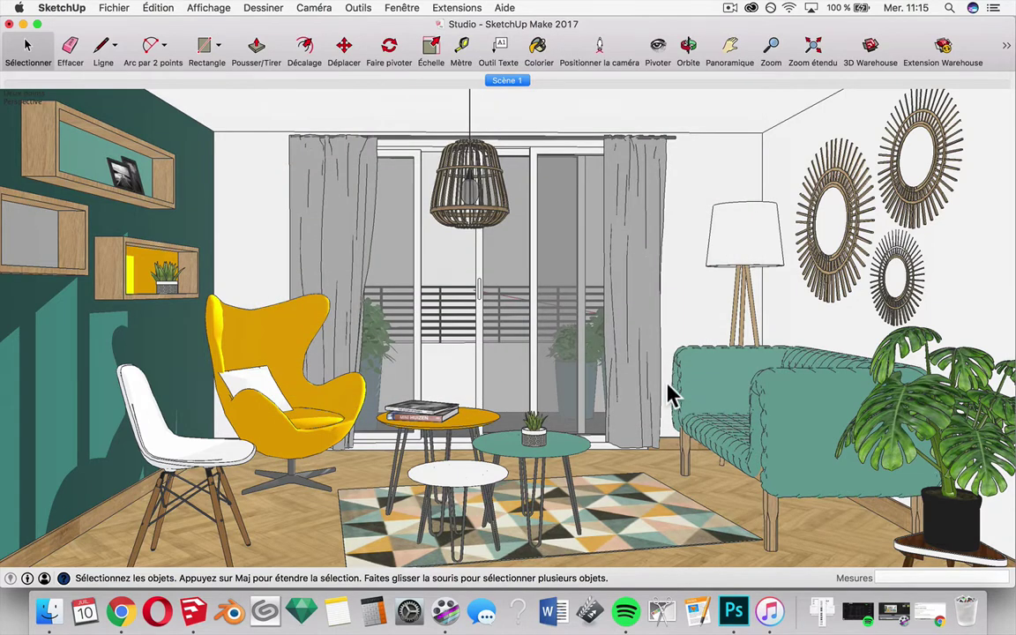